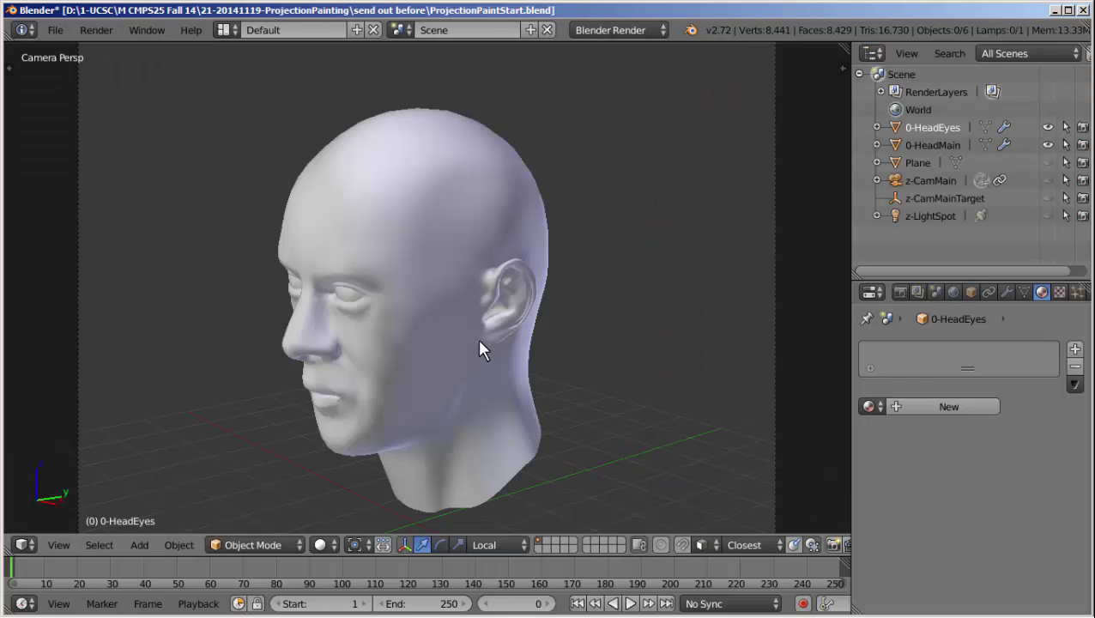
- Switch to orthographic view and orbit and zoom to inspect the head model
{"action": "key", "text": "KP_5"}
{"action": "scroll", "coordinate": [575, 265], "scroll_direction": "up", "scroll_amount": 4}
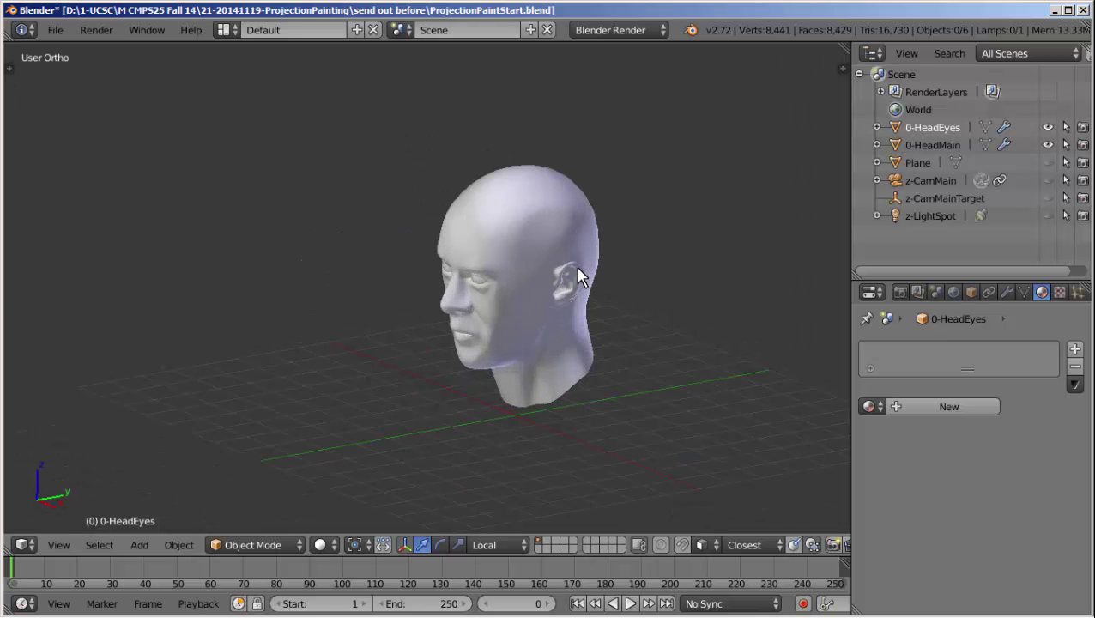
{"action": "scroll", "coordinate": [578, 276], "scroll_direction": "up", "scroll_amount": 2}
{"action": "middle_click_drag", "start_coordinate": [577, 276], "coordinate": [487, 256]}
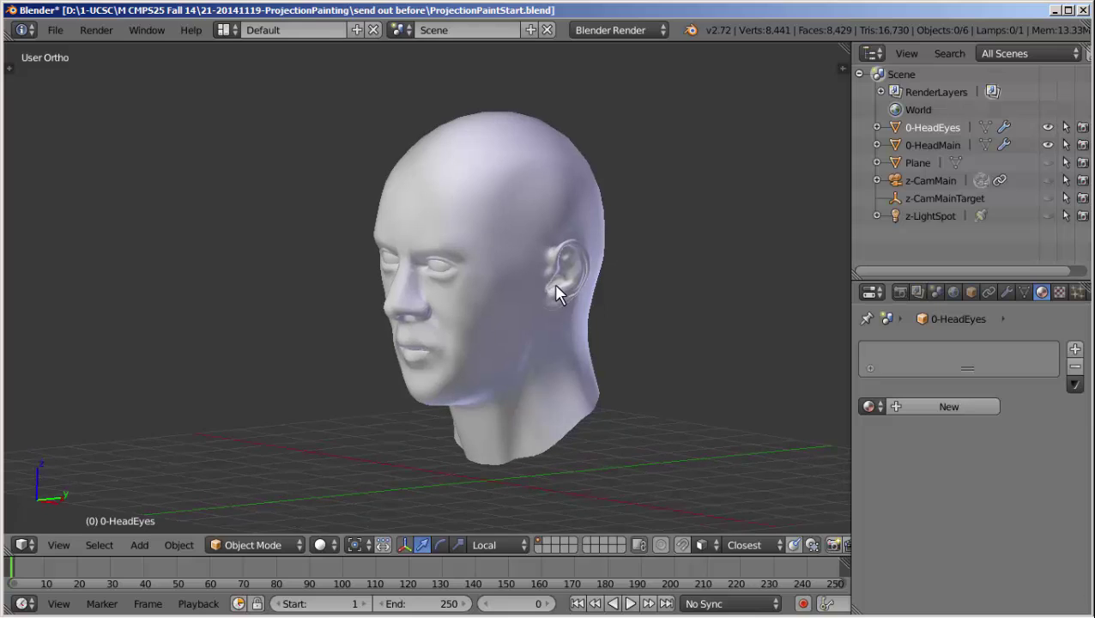
{"action": "scroll", "coordinate": [556, 291], "scroll_direction": "up", "scroll_amount": 2}
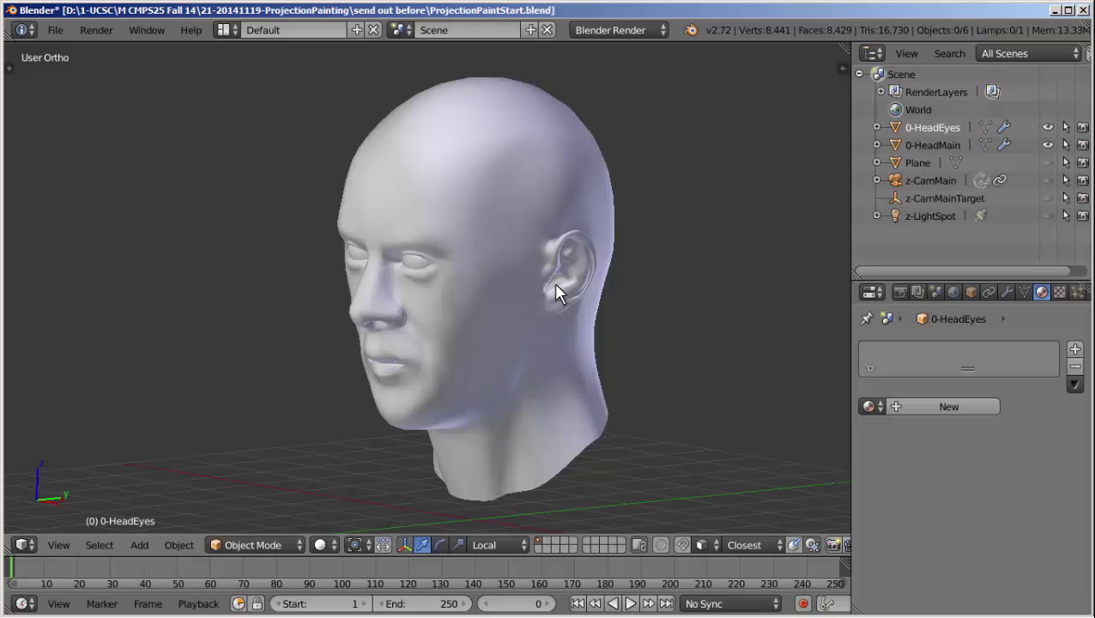
{"action": "middle_click_drag", "start_coordinate": [538, 264], "coordinate": [595, 264]}
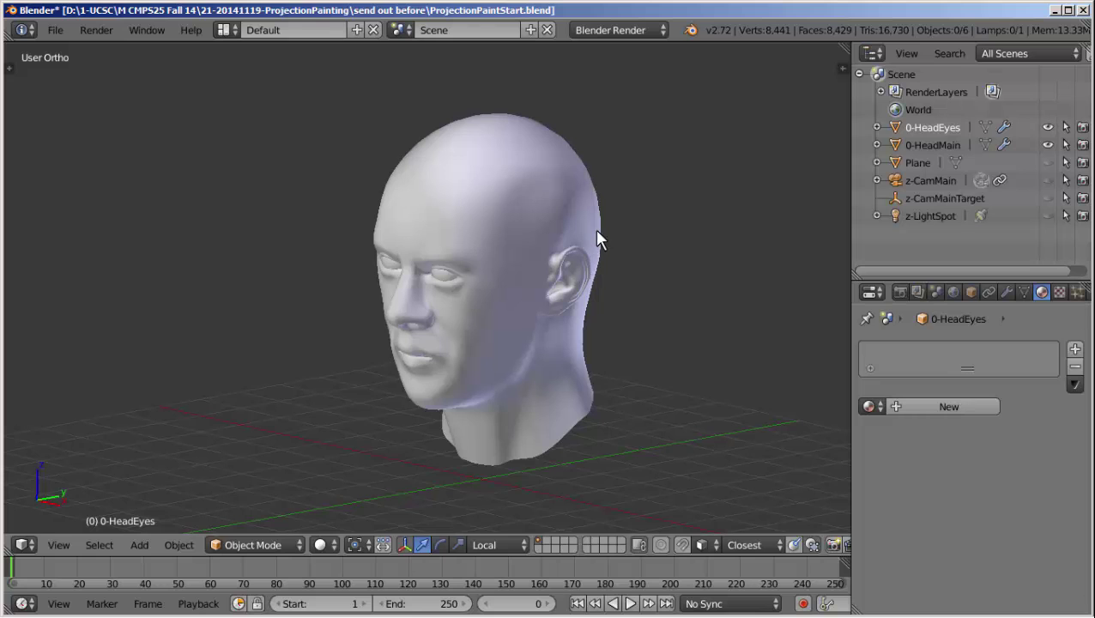
{"action": "scroll", "coordinate": [596, 240], "scroll_direction": "up", "scroll_amount": 2}
{"action": "middle_click_drag", "start_coordinate": [441, 324], "coordinate": [437, 361]}
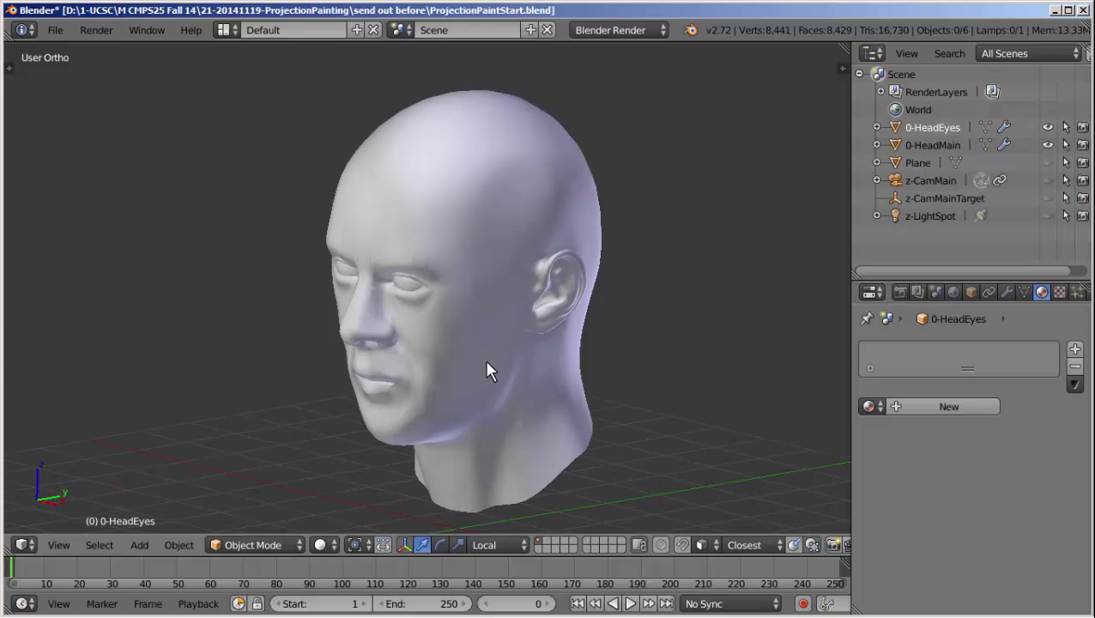
- Select the head object and view its mesh as a wireframe in Edit Mode
{"action": "right_click", "coordinate": [462, 276]}
{"action": "key", "text": "Tab"}
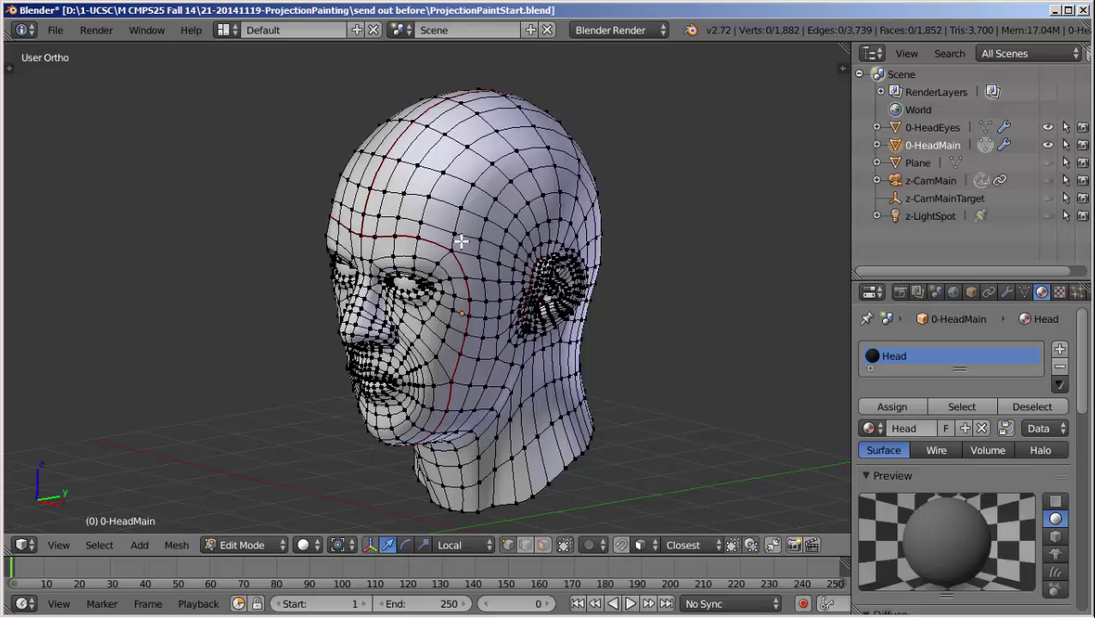
{"action": "key", "text": "z"}
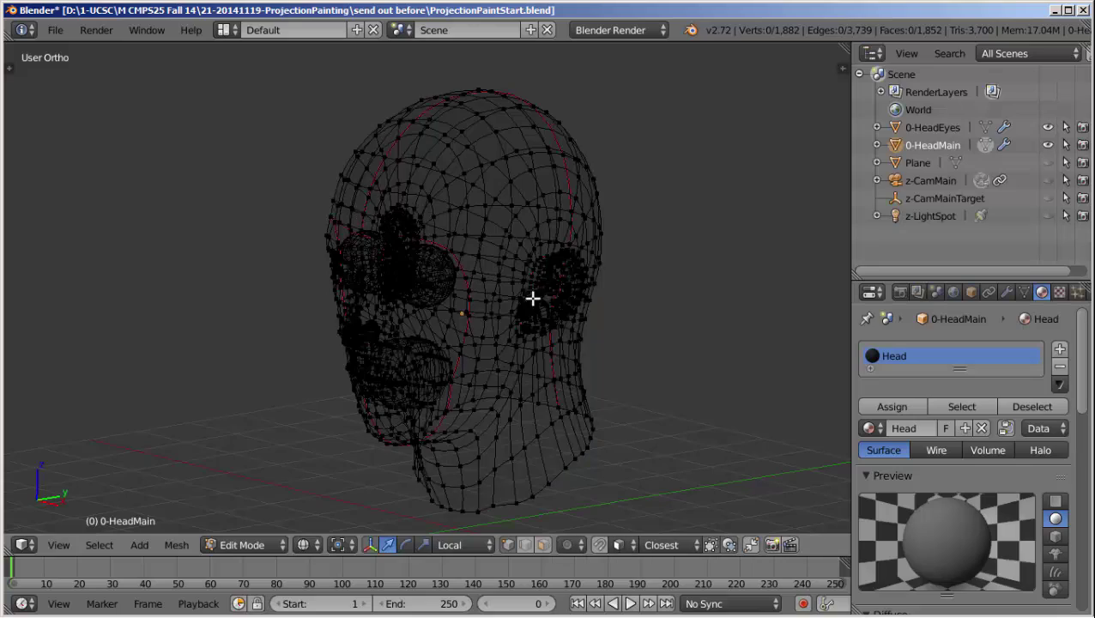
{"action": "mouse_move", "coordinate": [659, 294]}
{"action": "middle_mouse_down"}
{"action": "mouse_move", "coordinate": [597, 326]}
{"action": "mouse_move", "coordinate": [491, 317]}
{"action": "mouse_move", "coordinate": [484, 329]}
{"action": "mouse_move", "coordinate": [650, 277]}
{"action": "mouse_move", "coordinate": [651, 298]}
{"action": "middle_mouse_up"}
{"action": "middle_click_drag", "start_coordinate": [580, 252], "coordinate": [574, 205]}
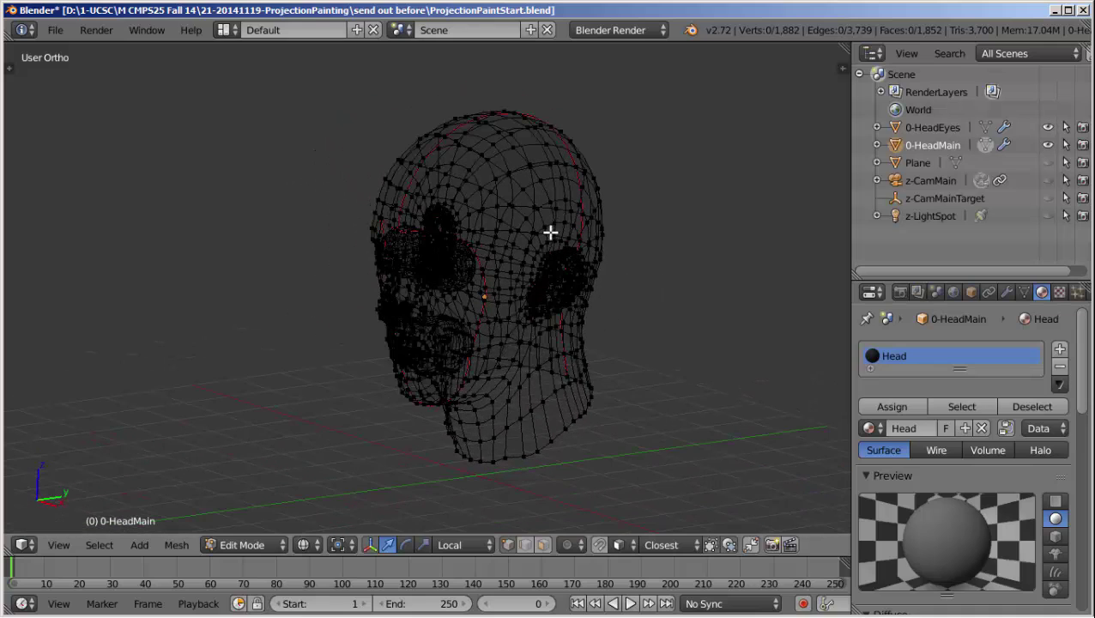
- Return to solid Object Mode and split the 3D view into two side-by-side views
{"action": "key", "text": "Tab"}
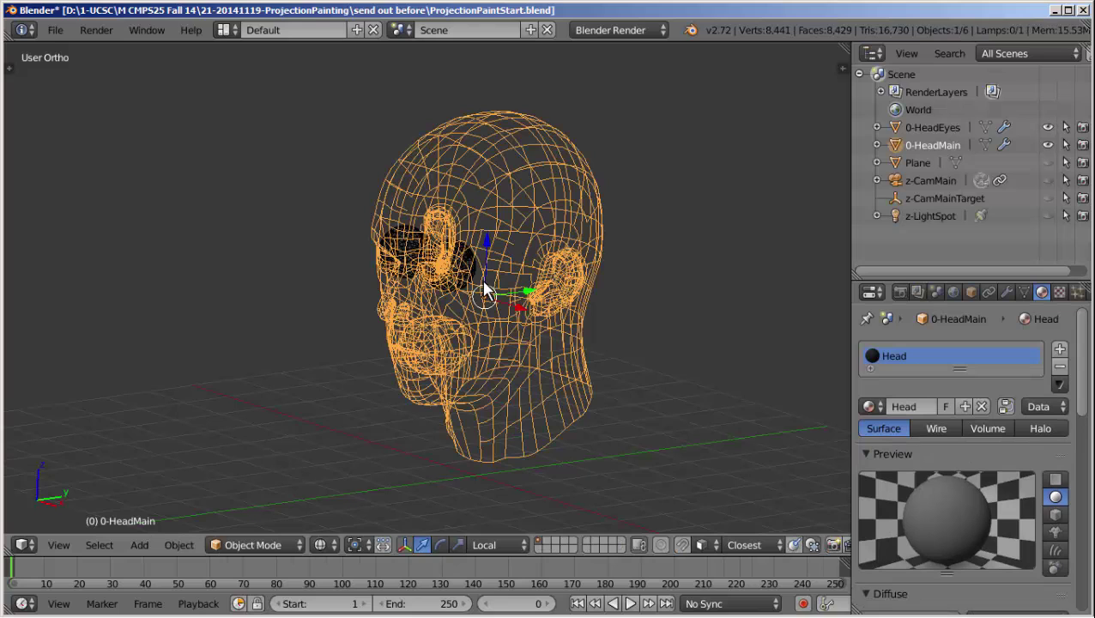
{"action": "key", "text": "z"}
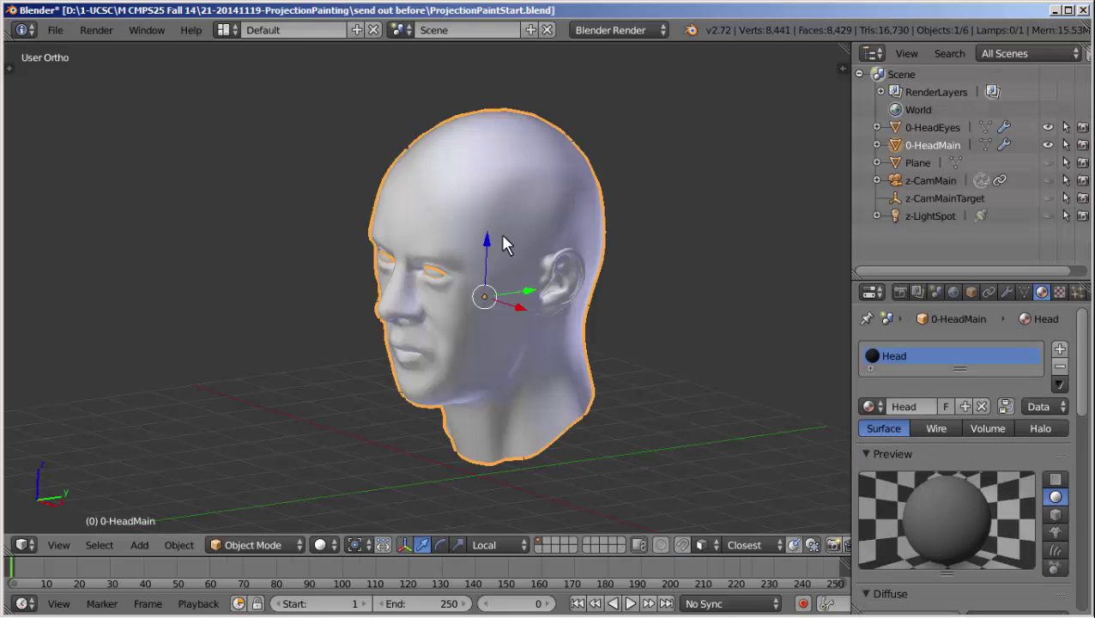
{"action": "middle_click_drag", "start_coordinate": [500, 233], "coordinate": [656, 220], "text": "shift"}
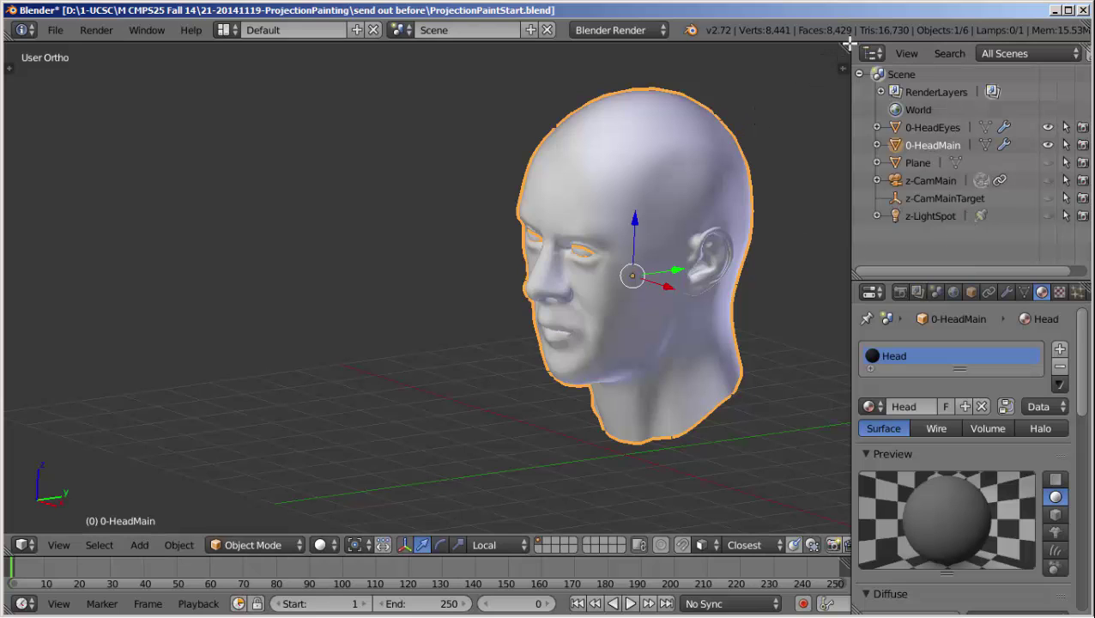
{"action": "left_click_drag", "start_coordinate": [845, 45], "coordinate": [416, 114]}
- Turn the left pane into a UV/Image Editor and widen it
{"action": "left_click", "coordinate": [25, 545]}
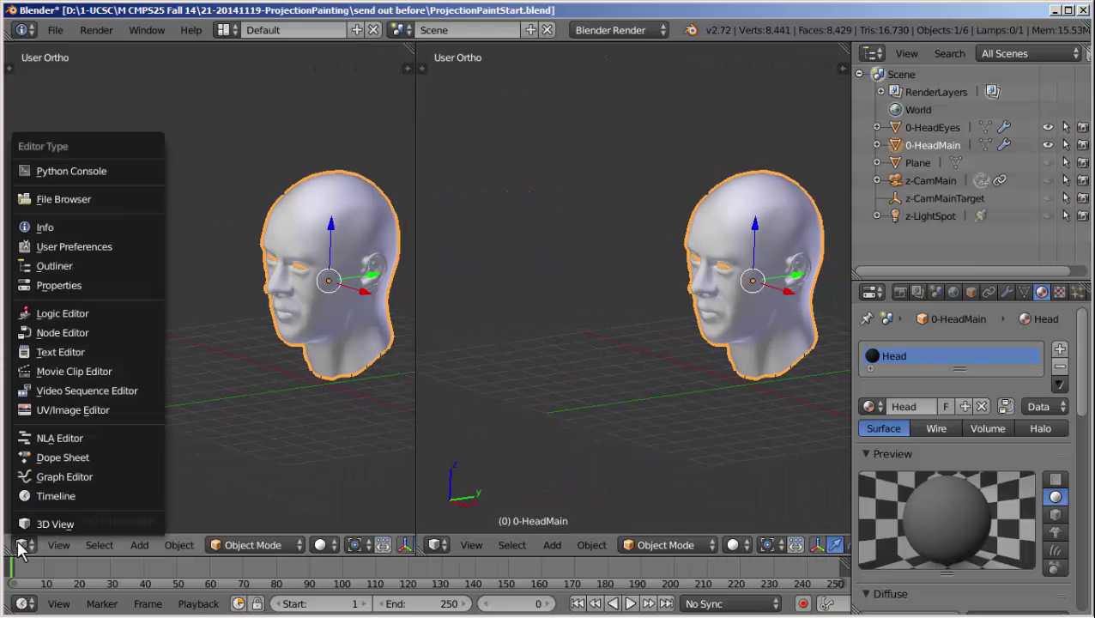
{"action": "left_click", "coordinate": [86, 408]}
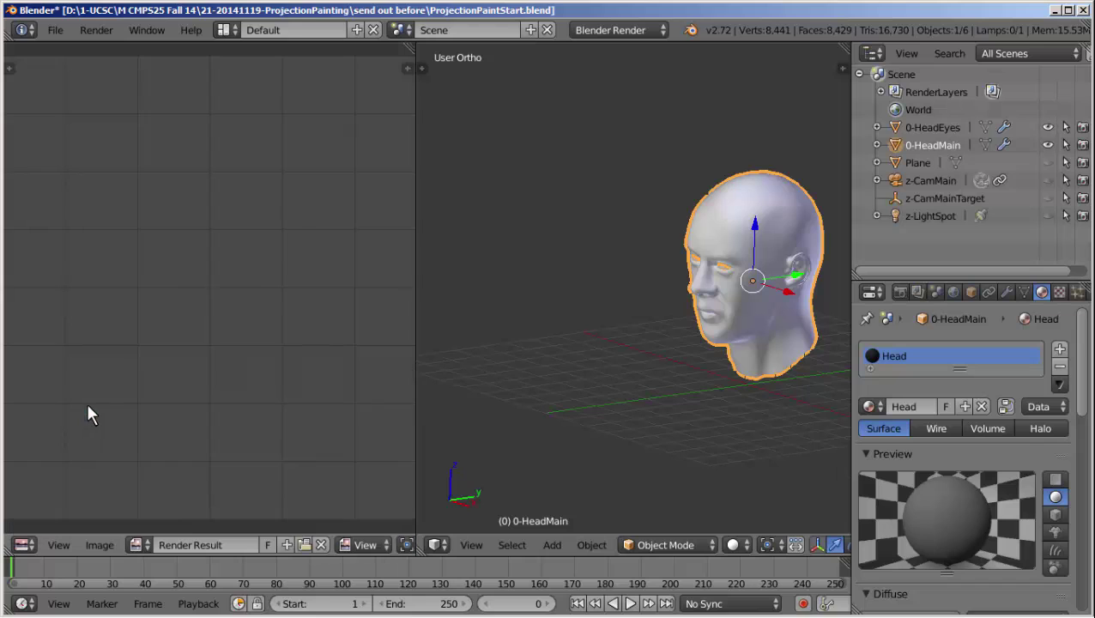
{"action": "middle_click_drag", "start_coordinate": [599, 325], "coordinate": [686, 325]}
{"action": "middle_click_drag", "start_coordinate": [785, 274], "coordinate": [667, 273], "text": "shift"}
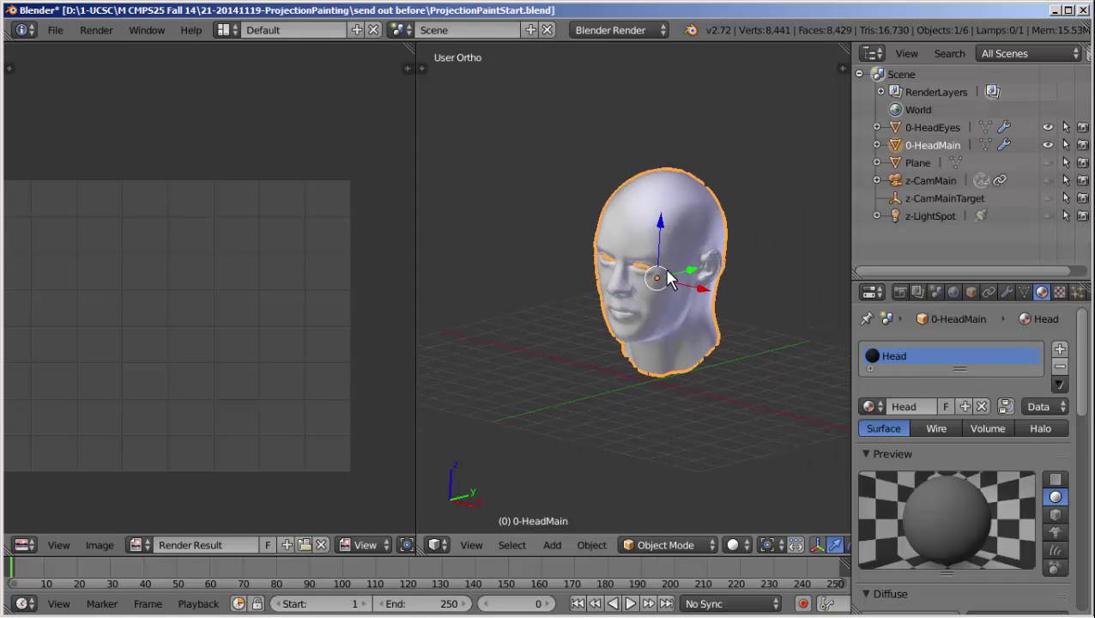
{"action": "scroll", "coordinate": [667, 274], "scroll_direction": "up", "scroll_amount": 3}
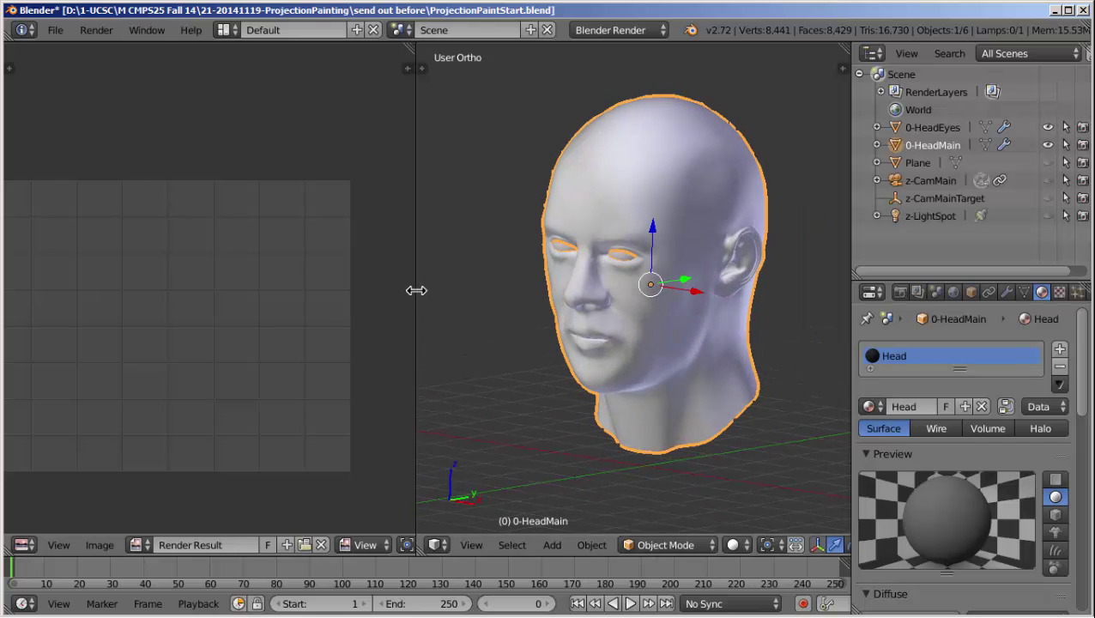
{"action": "left_click_drag", "start_coordinate": [415, 290], "coordinate": [547, 291]}
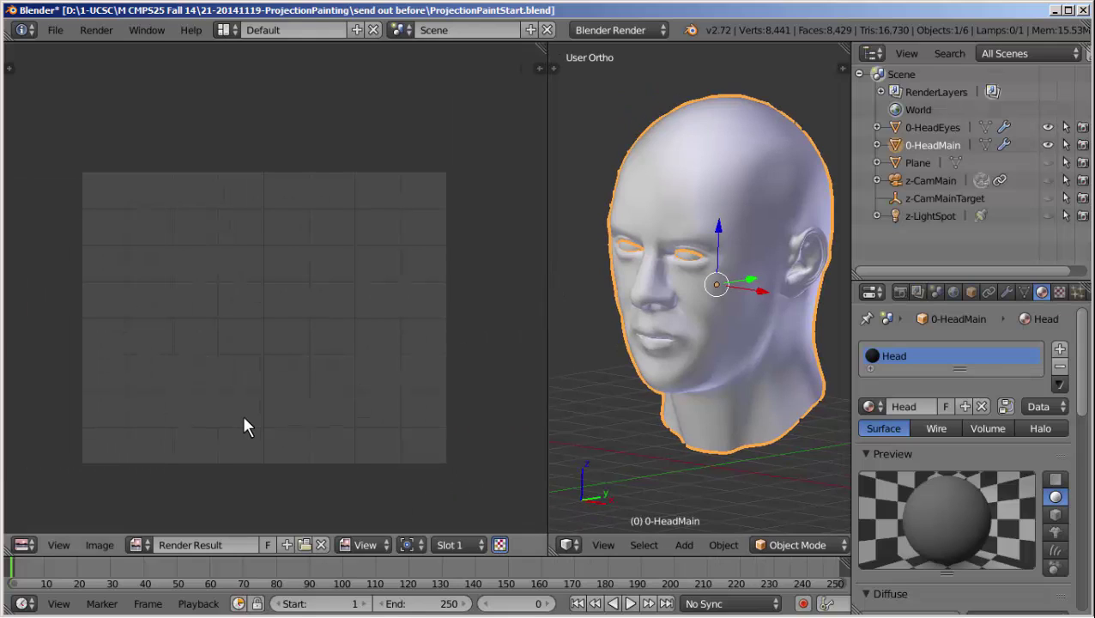
- Create a new 1024 px image named 'base' with the UV Grid generated type
{"action": "left_click", "coordinate": [99, 546]}
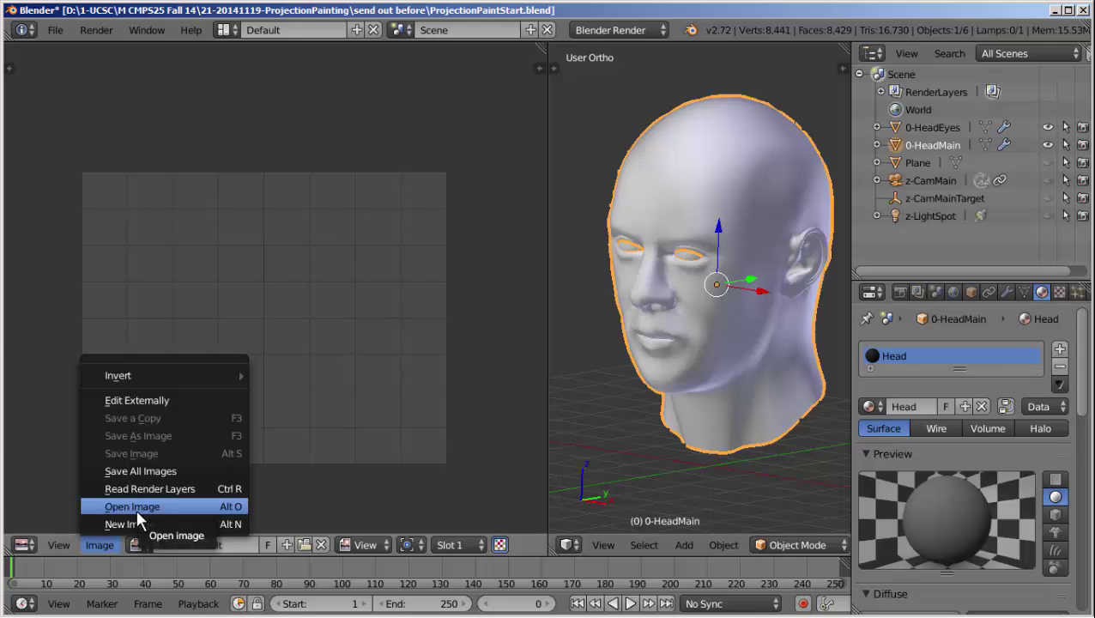
{"action": "left_click", "coordinate": [137, 524]}
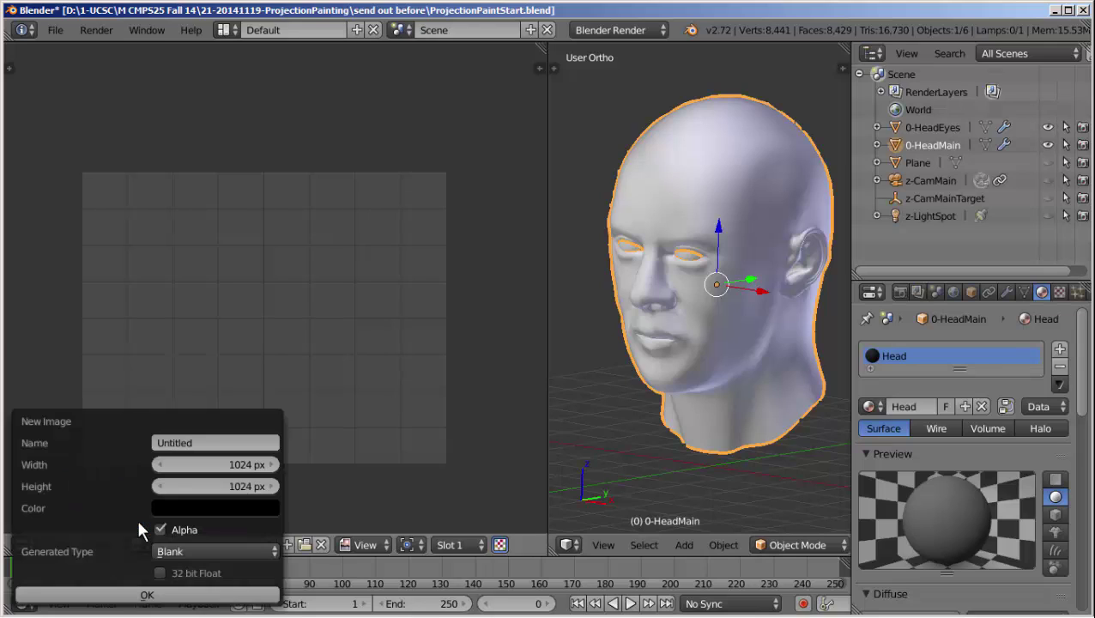
{"action": "left_click", "coordinate": [195, 443]}
{"action": "type", "text": "base"}
{"action": "key", "text": "Return"}
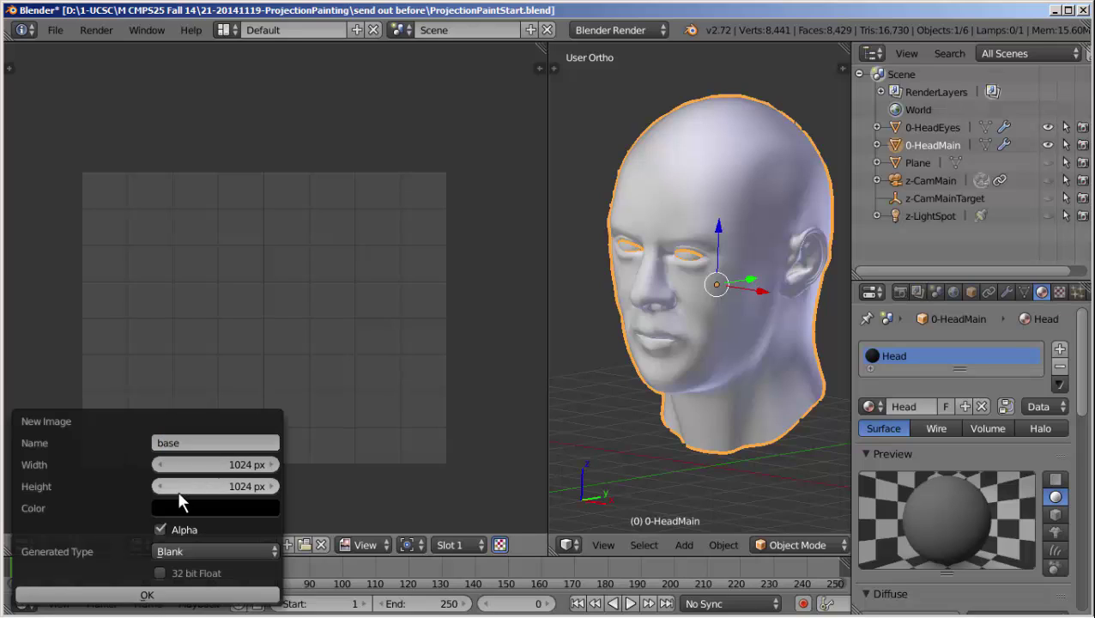
{"action": "left_click", "coordinate": [186, 549]}
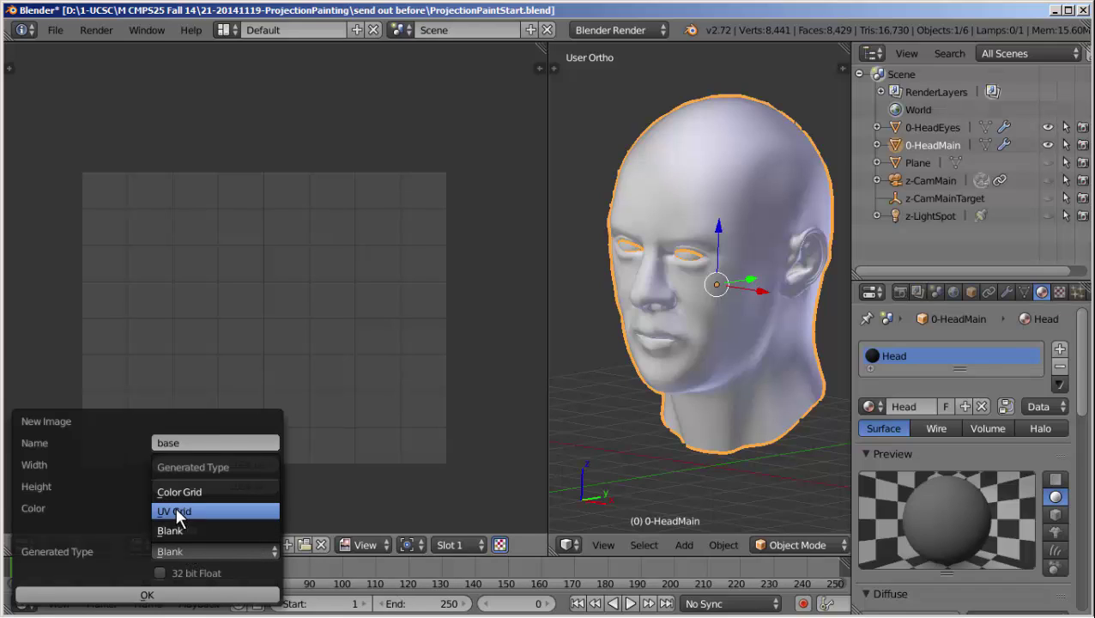
{"action": "left_click", "coordinate": [190, 511]}
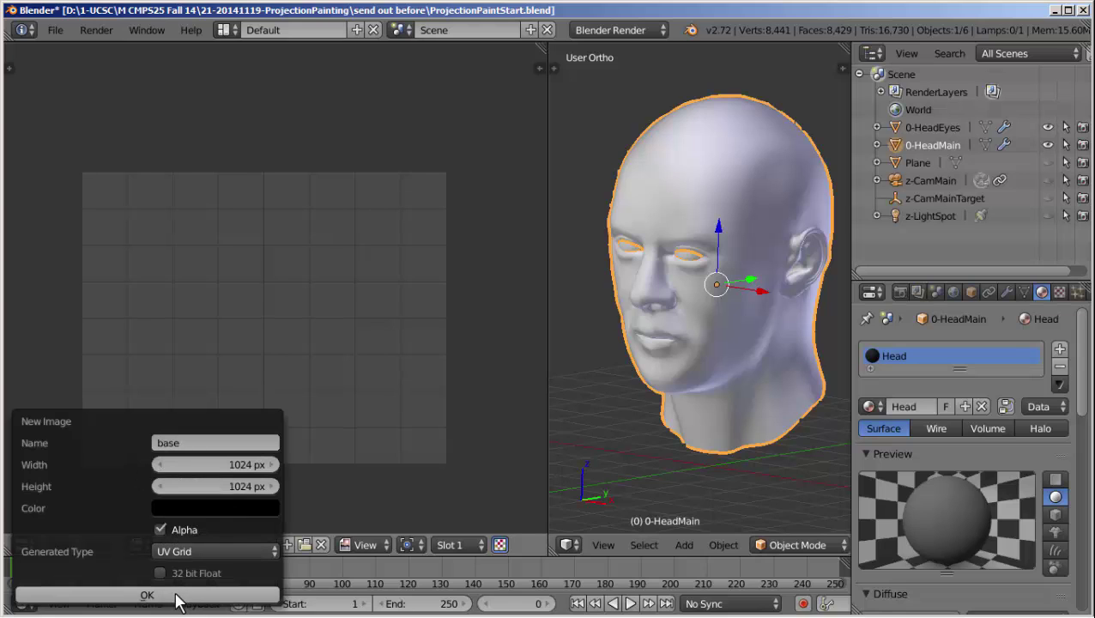
{"action": "left_click", "coordinate": [147, 595]}
{"action": "scroll", "coordinate": [211, 311], "scroll_direction": "down", "scroll_amount": 4}
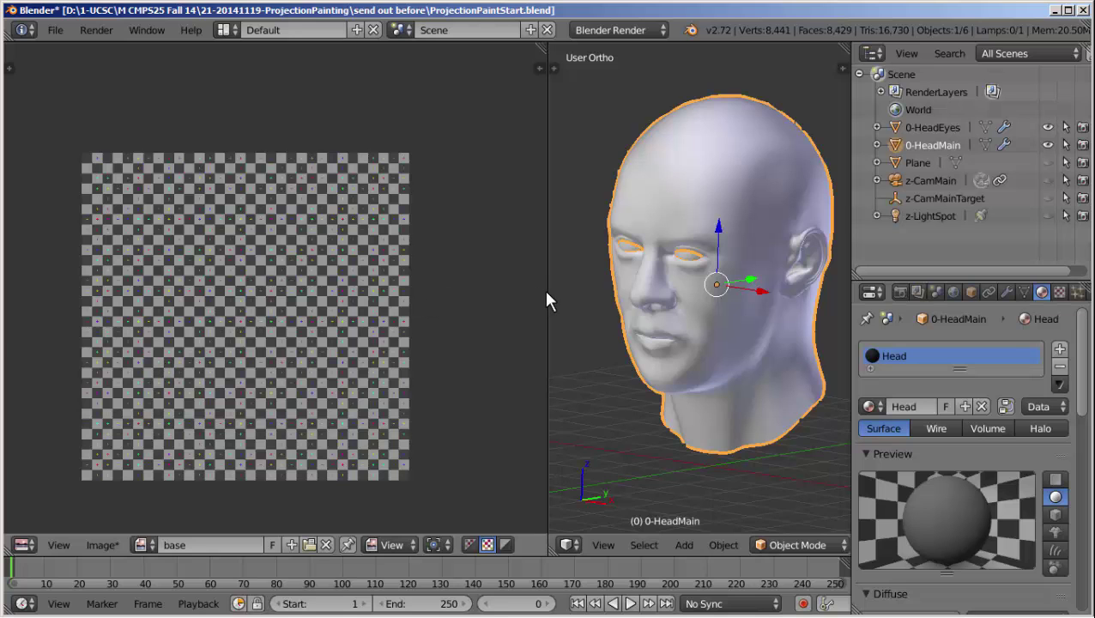
- Hide the eyes object and enter Edit Mode on the head in wireframe view
{"action": "left_click_drag", "start_coordinate": [547, 294], "coordinate": [432, 294]}
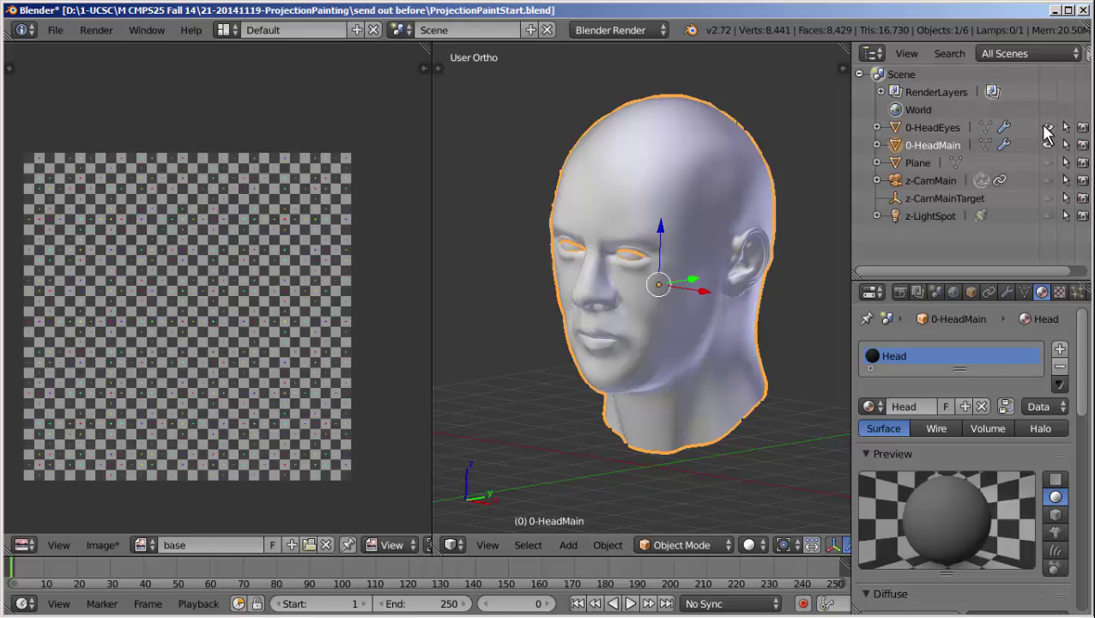
{"action": "left_click", "coordinate": [1047, 127]}
{"action": "key", "text": "Tab"}
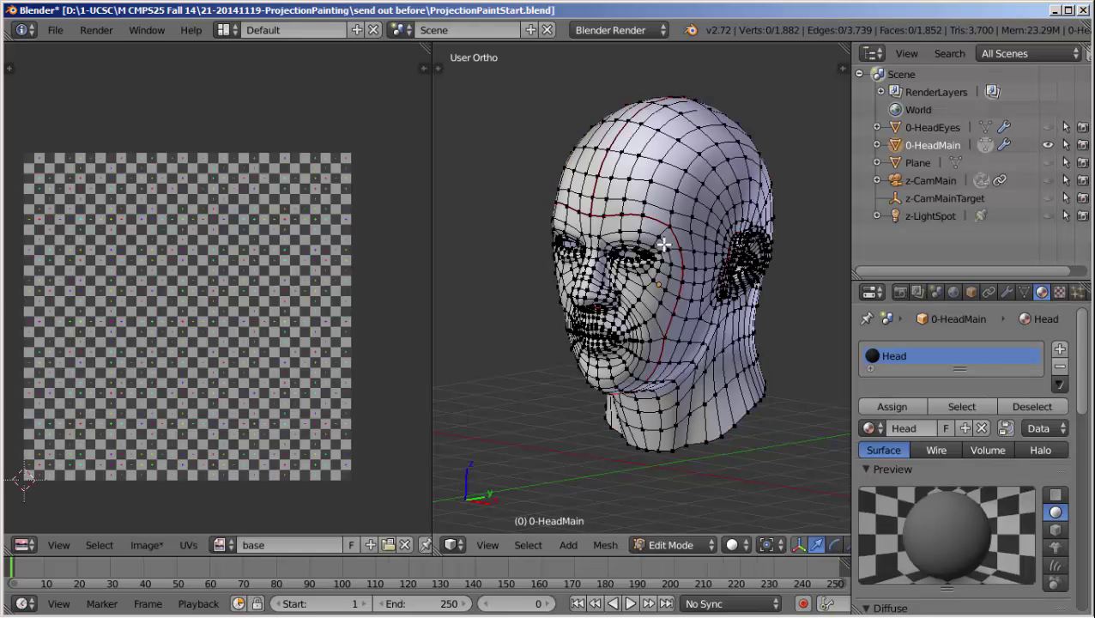
{"action": "scroll", "coordinate": [696, 250], "scroll_direction": "up", "scroll_amount": 2}
{"action": "mouse_move", "coordinate": [695, 249]}
{"action": "middle_mouse_down"}
{"action": "mouse_move", "coordinate": [639, 251]}
{"action": "mouse_move", "coordinate": [699, 250]}
{"action": "middle_mouse_up"}
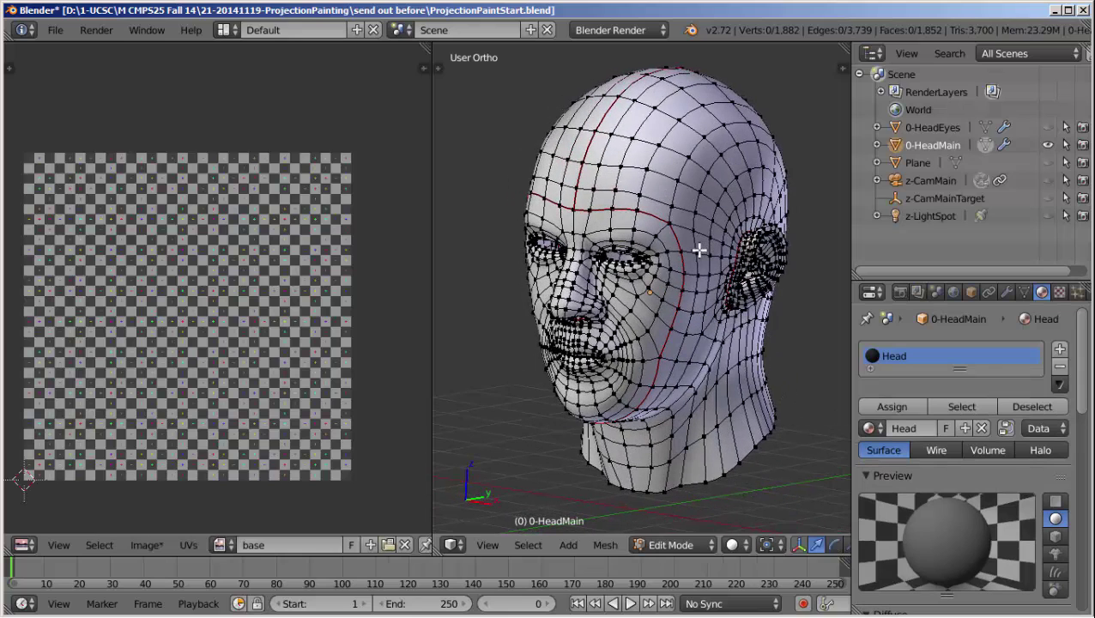
{"action": "key", "text": "z"}
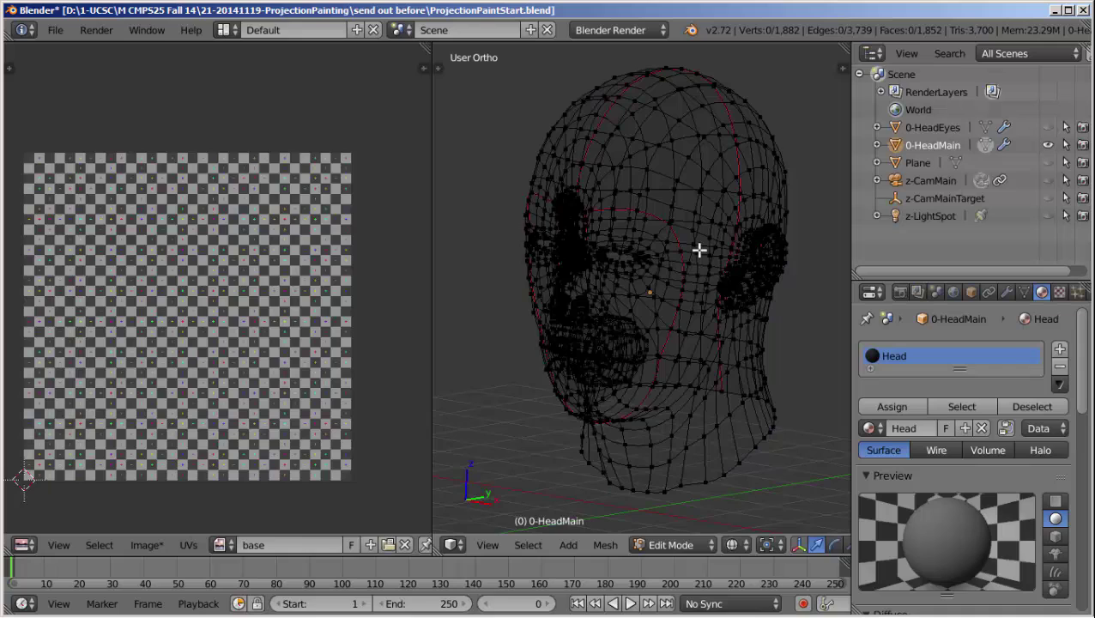
{"action": "middle_click_drag", "start_coordinate": [699, 250], "coordinate": [695, 282]}
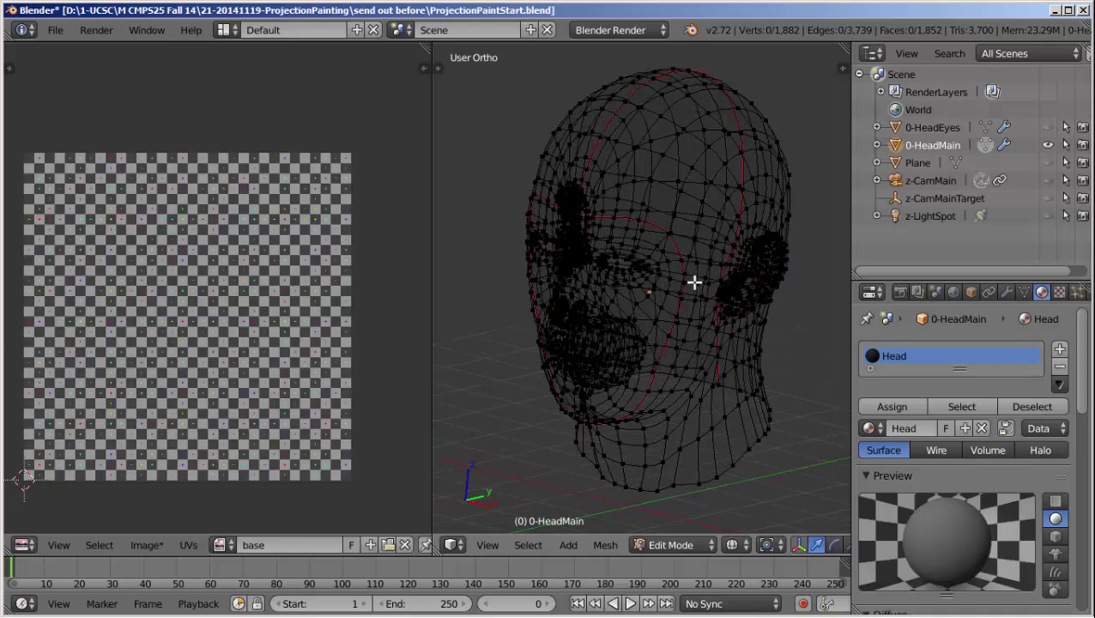
- Select all vertices, unwrap the head, and reselect it to show the full UV layout
{"action": "key", "text": "a"}
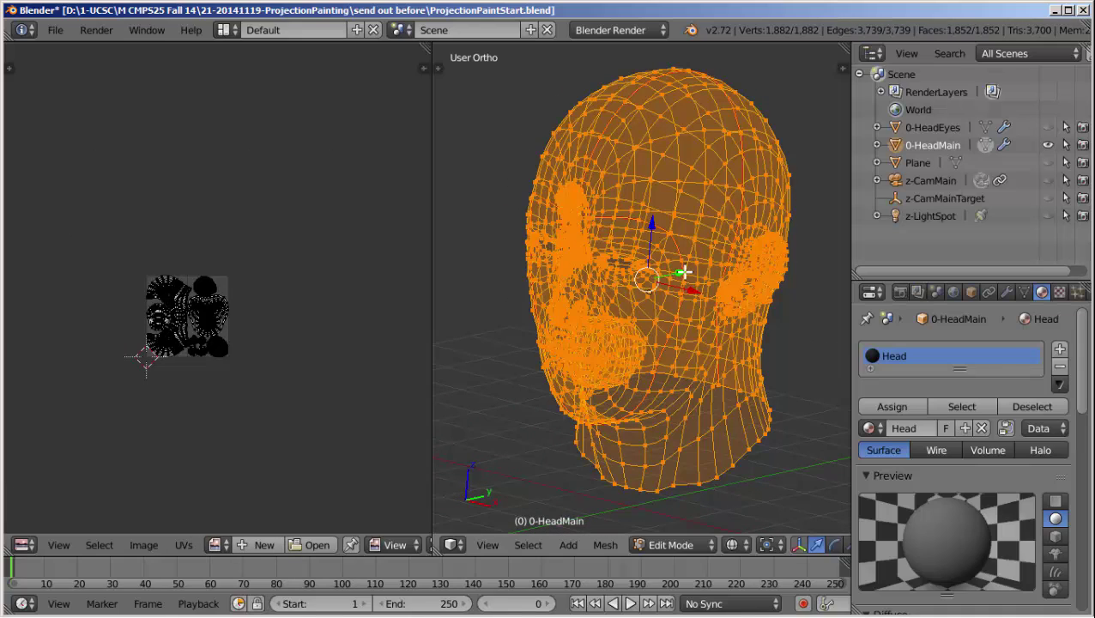
{"action": "key", "text": "u"}
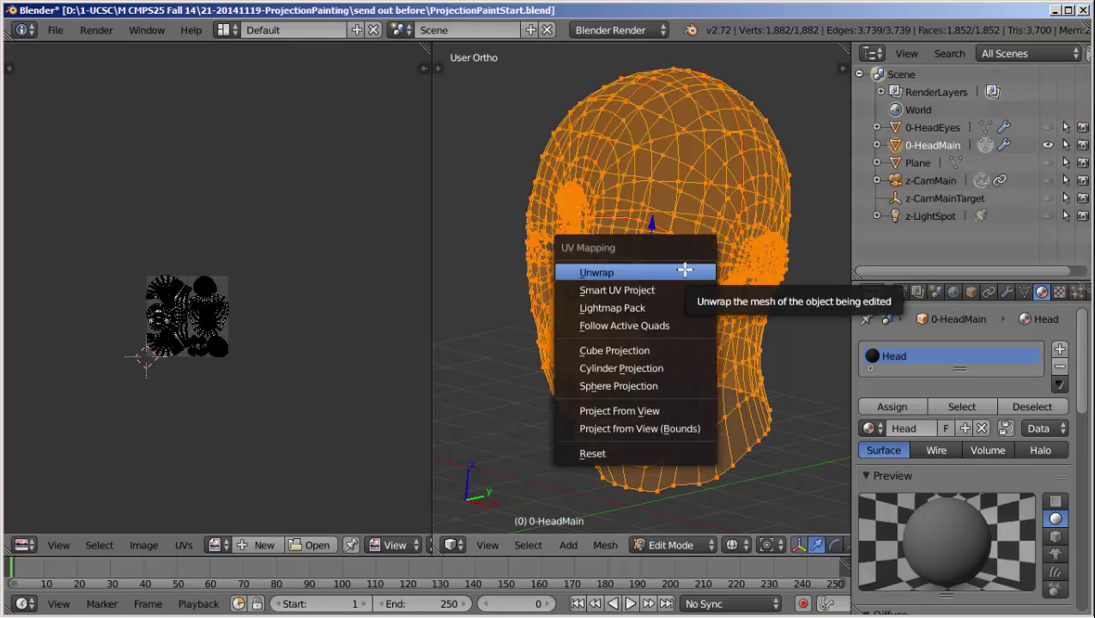
{"action": "left_click", "coordinate": [684, 271]}
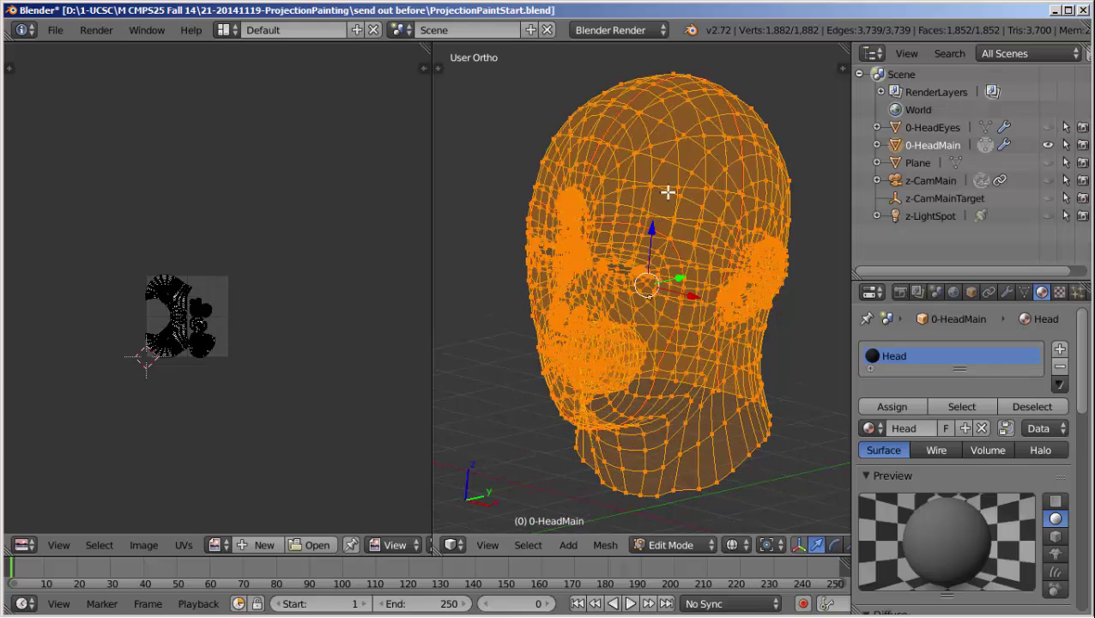
{"action": "key", "text": "a"}
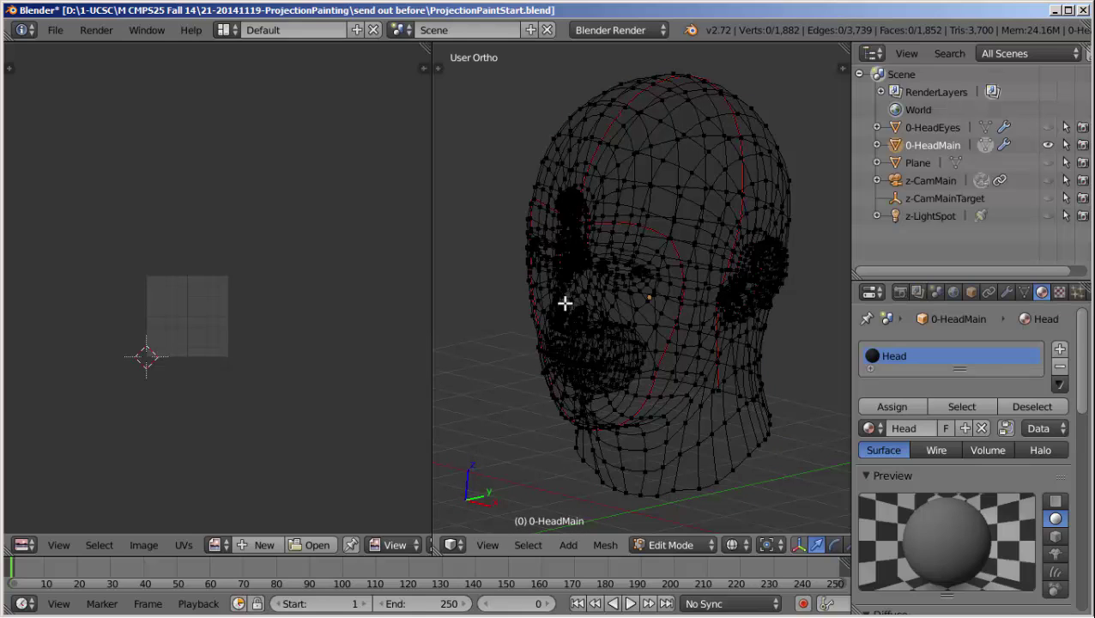
{"action": "key", "text": "a"}
{"action": "scroll", "coordinate": [150, 317], "scroll_direction": "up", "scroll_amount": 3}
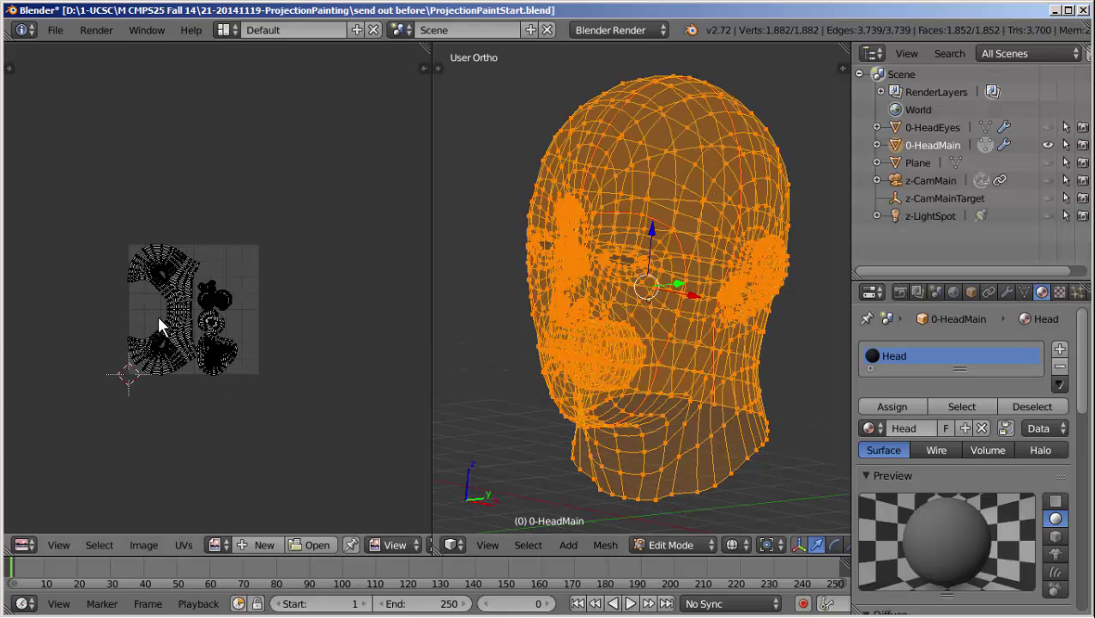
{"action": "scroll", "coordinate": [150, 315], "scroll_direction": "up", "scroll_amount": 1}
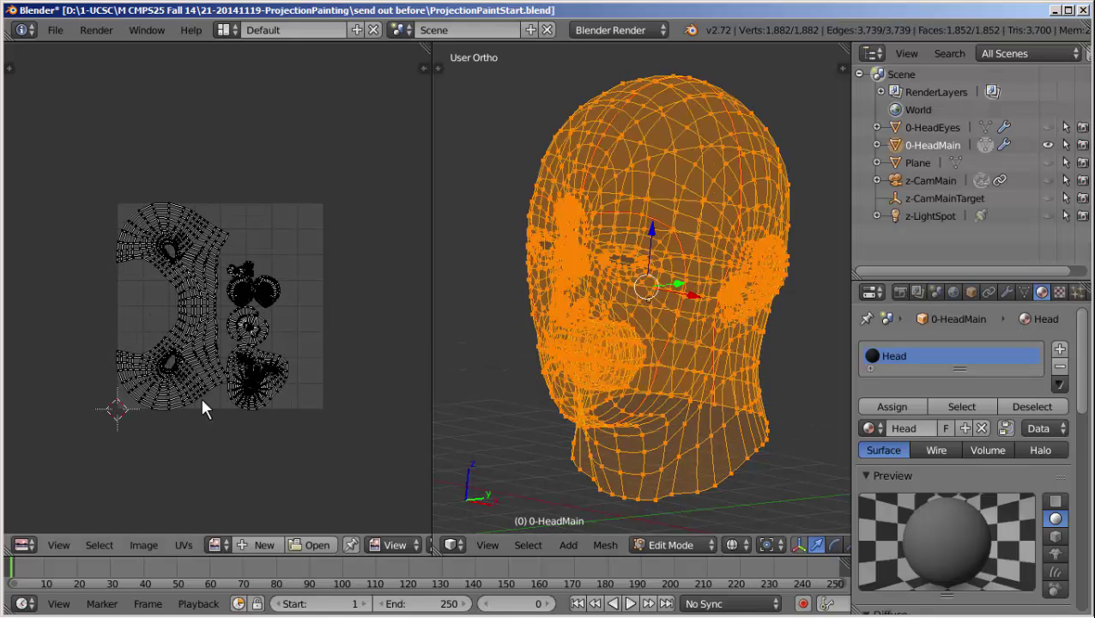
- Display the base image behind the UV layout
{"action": "left_click", "coordinate": [211, 541]}
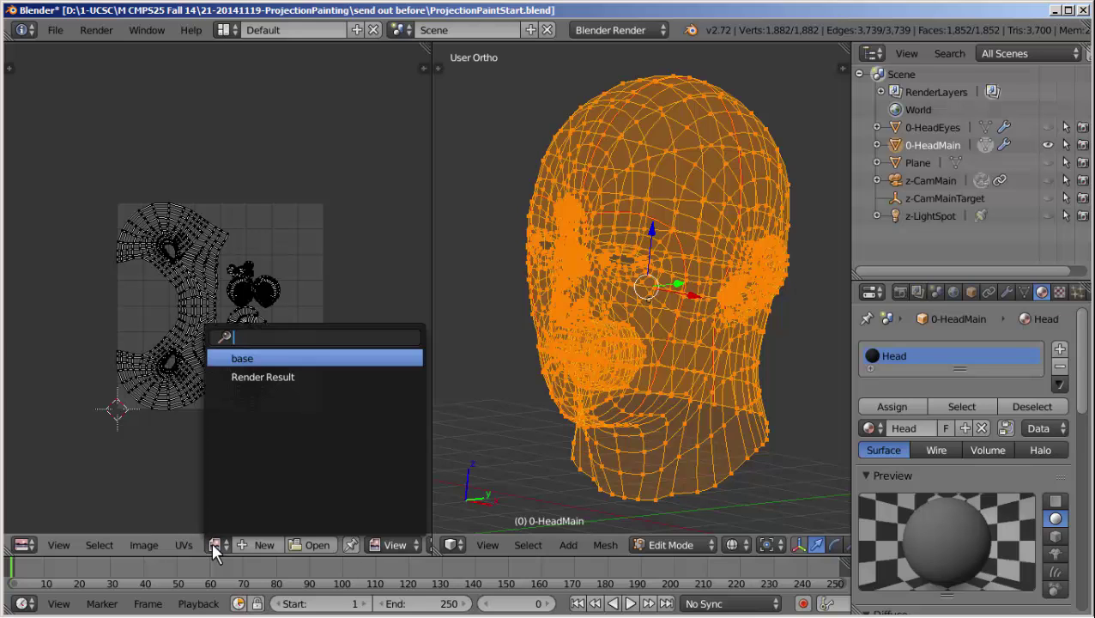
{"action": "left_click", "coordinate": [230, 357]}
{"action": "scroll", "coordinate": [219, 322], "scroll_direction": "down", "scroll_amount": 4}
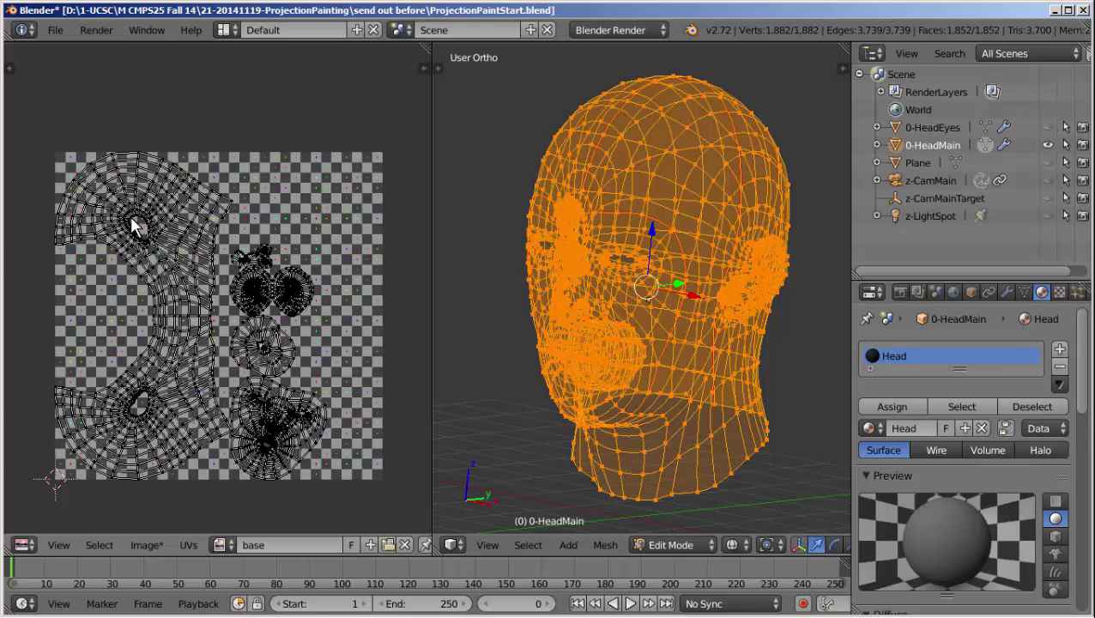
{"action": "scroll", "coordinate": [237, 276], "scroll_direction": "up", "scroll_amount": 1}
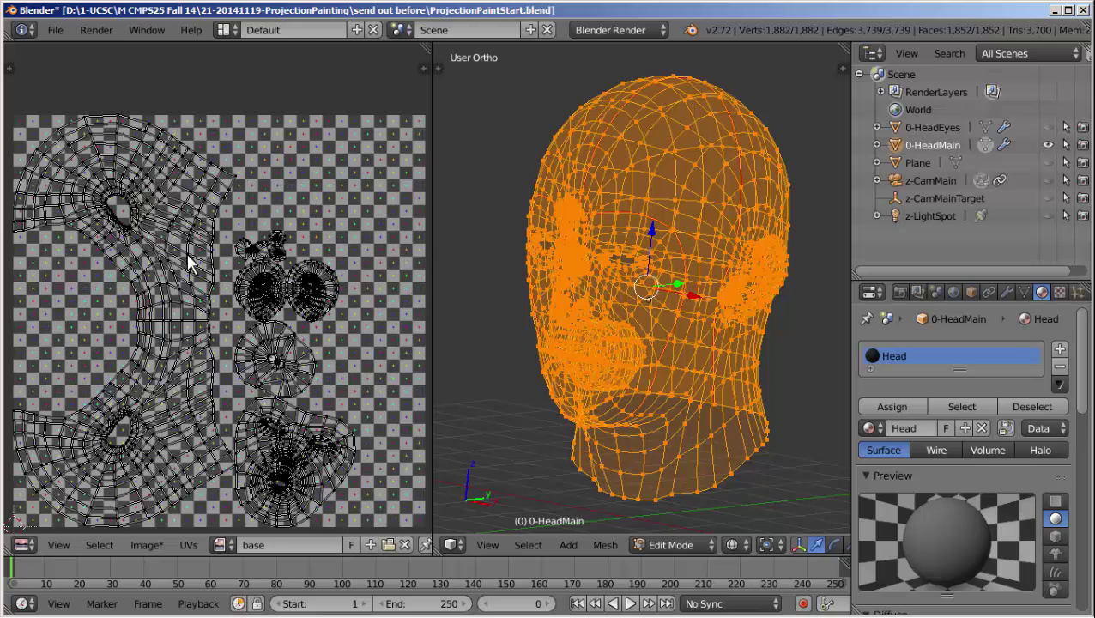
- In Island select mode, move the two small islands up to the layout's top edge
{"action": "key", "text": "ctrl+Tab"}
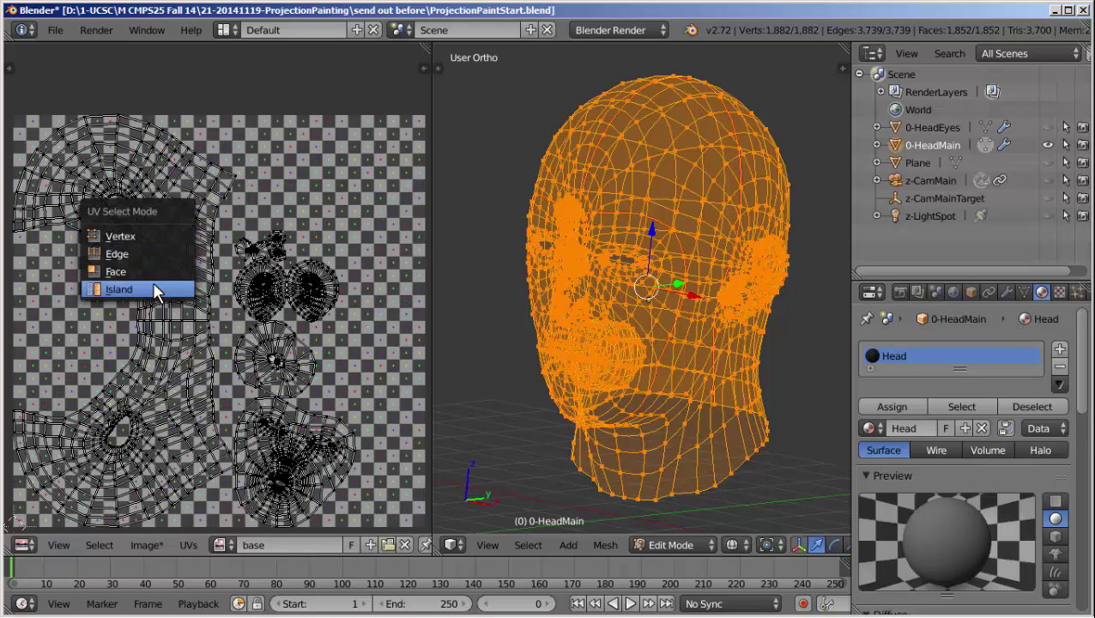
{"action": "left_click", "coordinate": [157, 293]}
{"action": "right_click", "coordinate": [244, 248]}
{"action": "right_click", "coordinate": [277, 245], "text": "shift"}
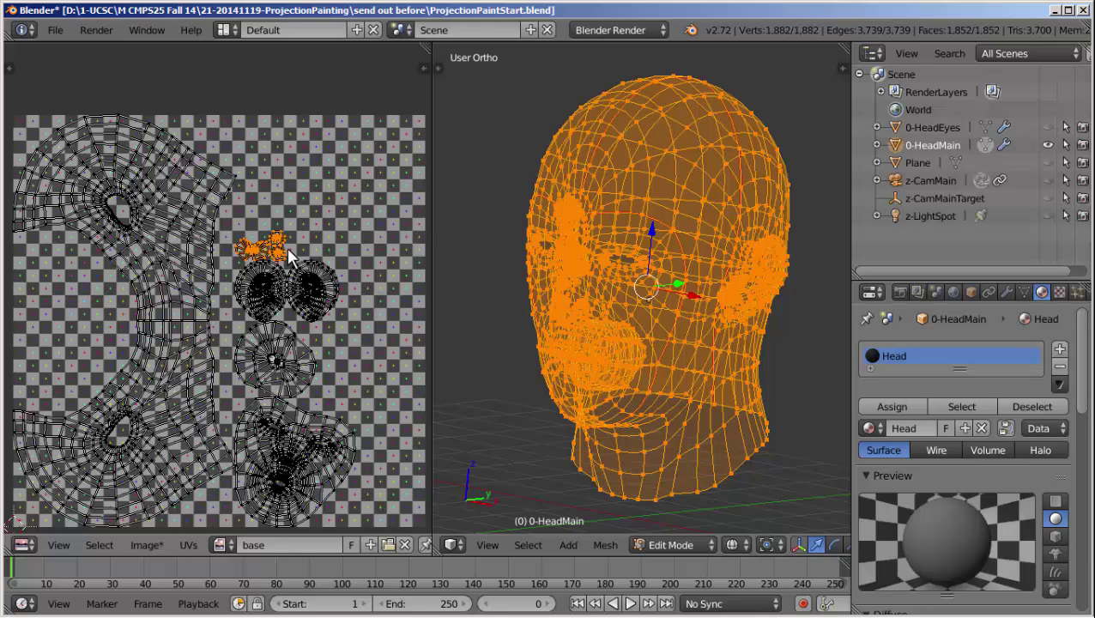
{"action": "key", "text": "g"}
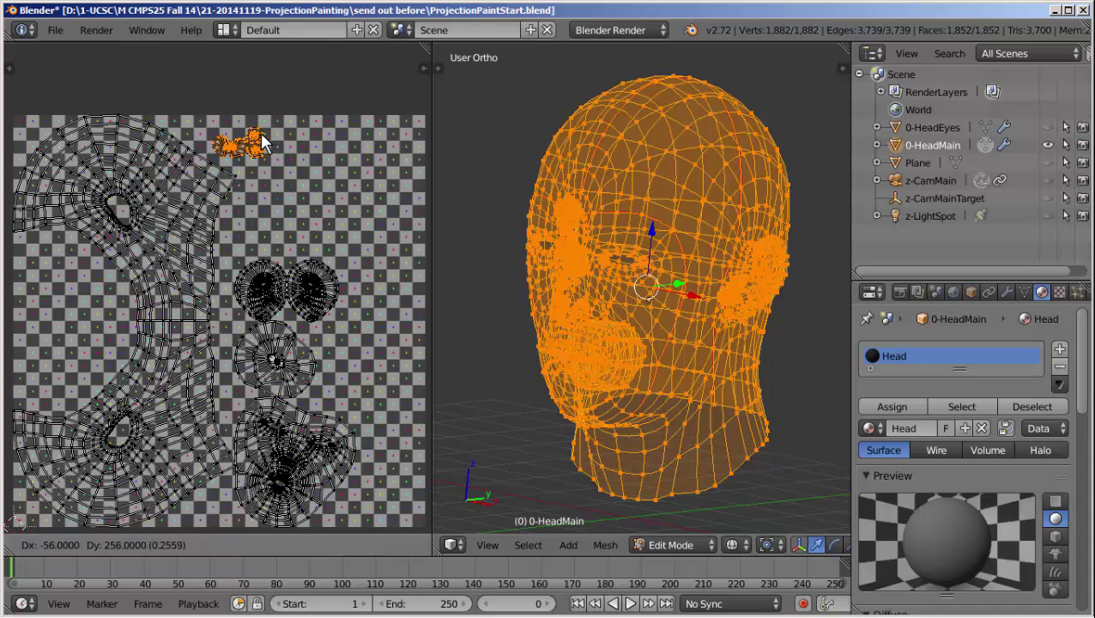
{"action": "left_click", "coordinate": [257, 128]}
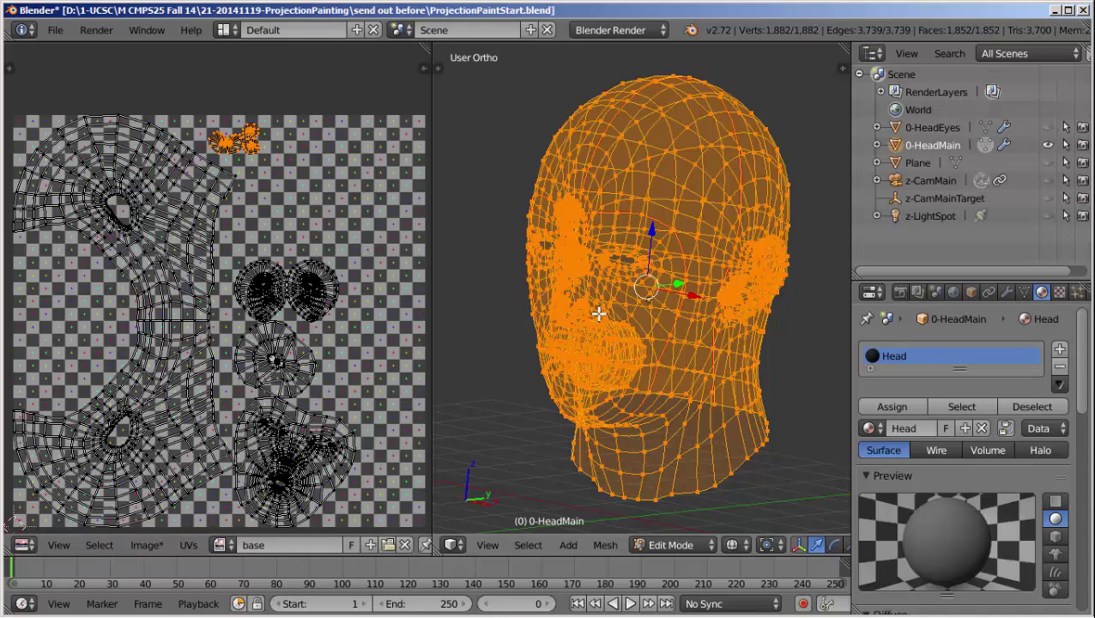
- Preview the head with its checker texture, then deselect all and return to wireframe
{"action": "key", "text": "alt+z"}
{"action": "middle_click_drag", "start_coordinate": [583, 345], "coordinate": [579, 297]}
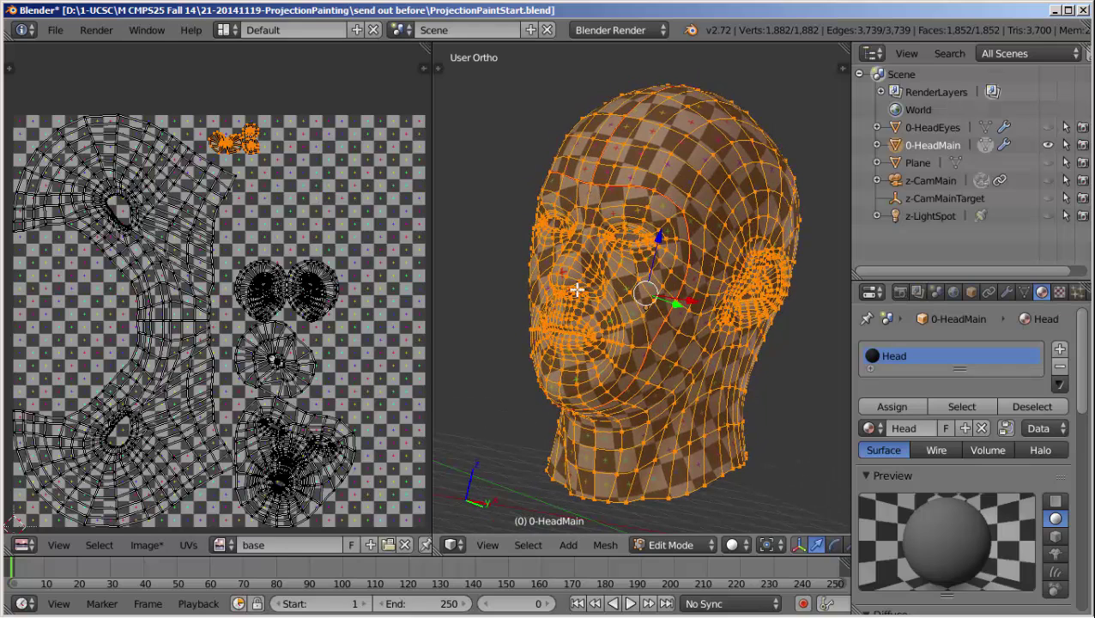
{"action": "key", "text": "a"}
{"action": "key", "text": "z"}
{"action": "scroll", "coordinate": [626, 202], "scroll_direction": "up", "scroll_amount": 8}
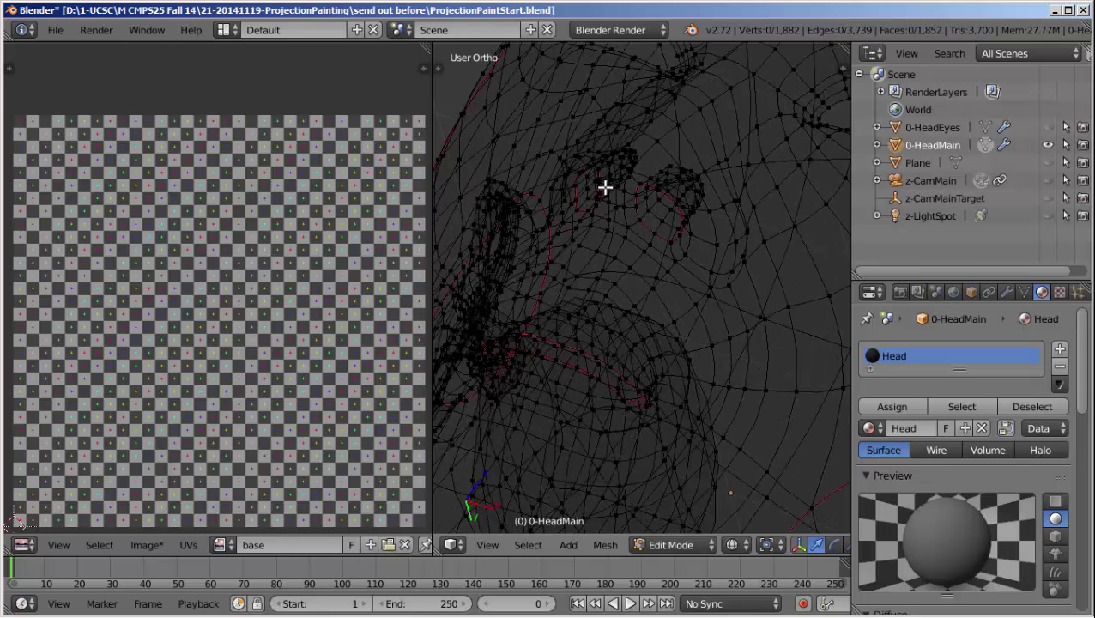
- Rotate the view around the head with the numpad to inspect it from the side
{"action": "key", "text": "KP_8"}
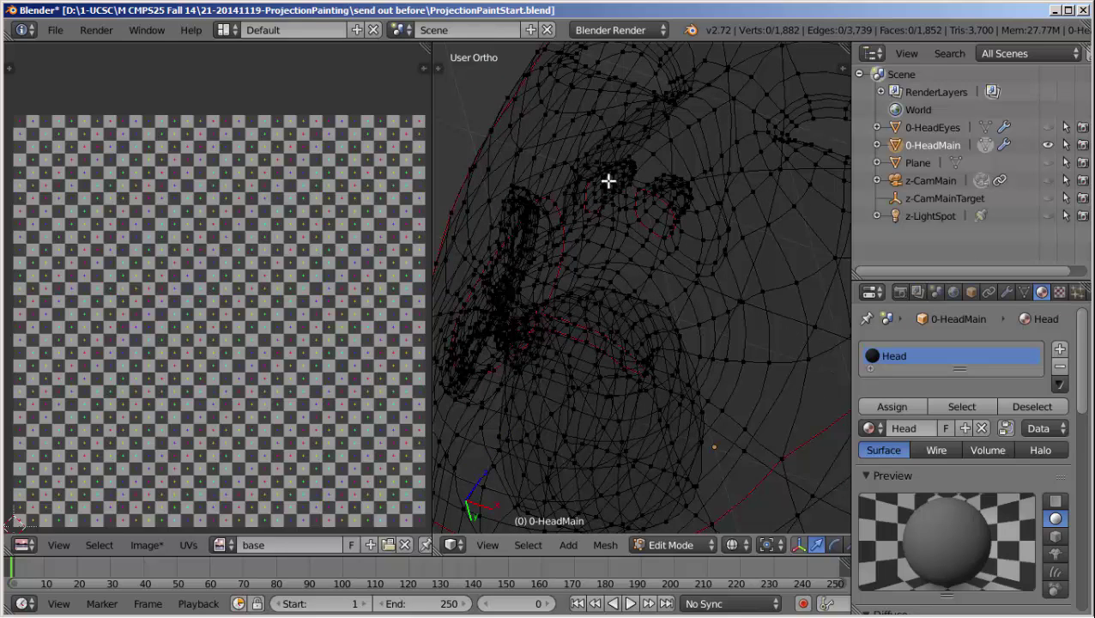
{"action": "key", "text": "KP_6"}
{"action": "key", "text": "KP_6"}
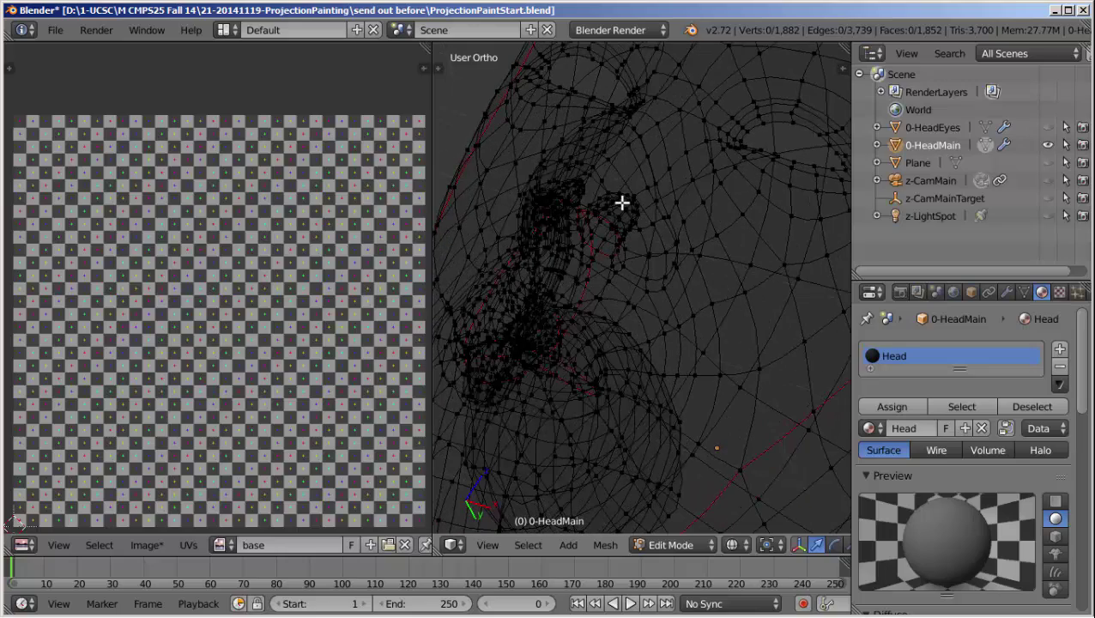
{"action": "key", "text": "KP_6"}
{"action": "key", "text": "KP_6"}
{"action": "key", "text": "KP_6"}
{"action": "key", "text": "KP_6"}
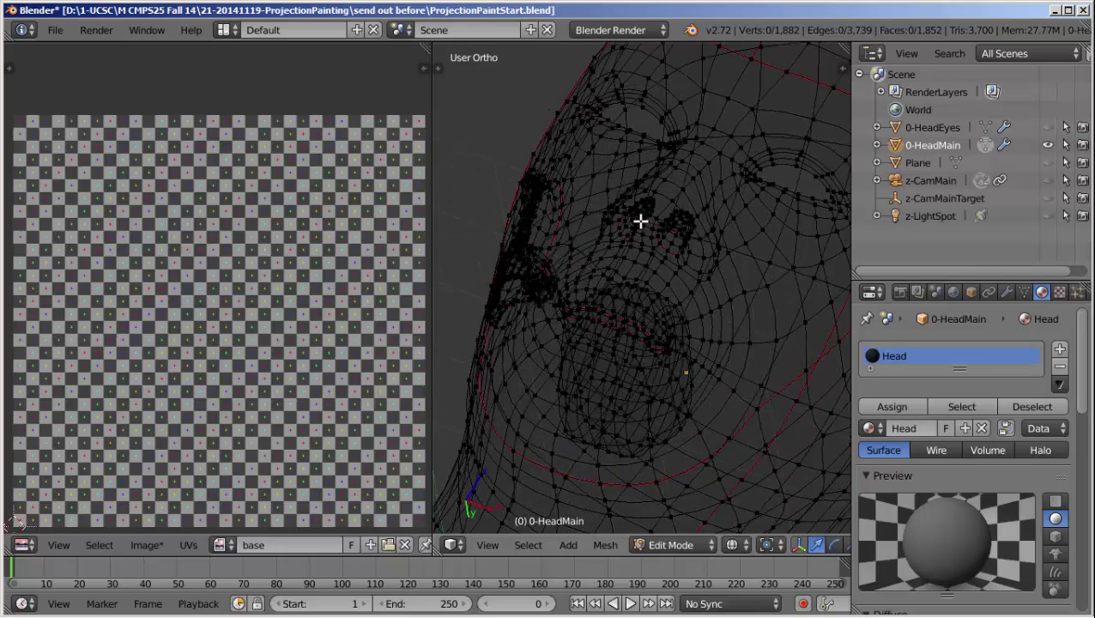
{"action": "key", "text": "KP_6"}
{"action": "key", "text": "KP_6"}
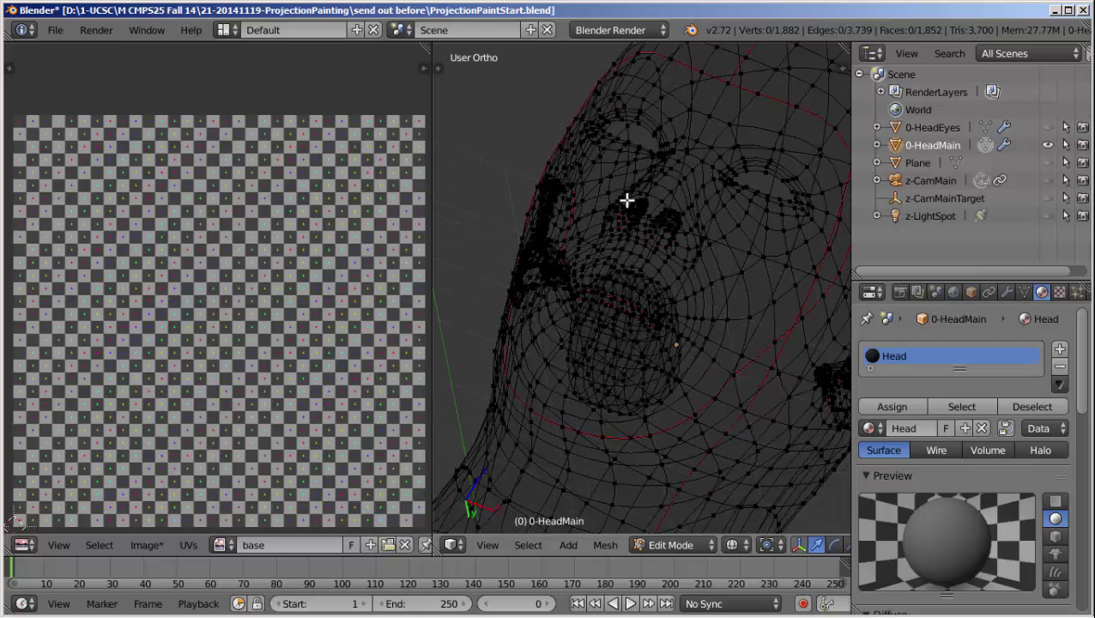
{"action": "key", "text": "KP_6"}
{"action": "key", "text": "KP_6"}
{"action": "key", "text": "KP_6"}
{"action": "key", "text": "KP_6"}
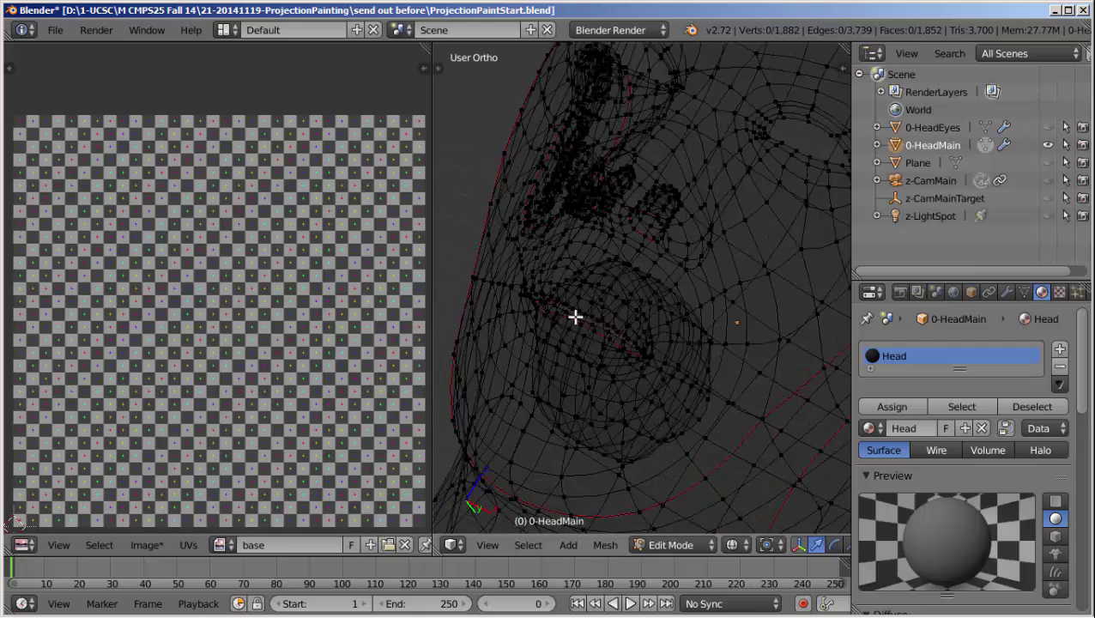
{"action": "scroll", "coordinate": [575, 316], "scroll_direction": "up", "scroll_amount": 1}
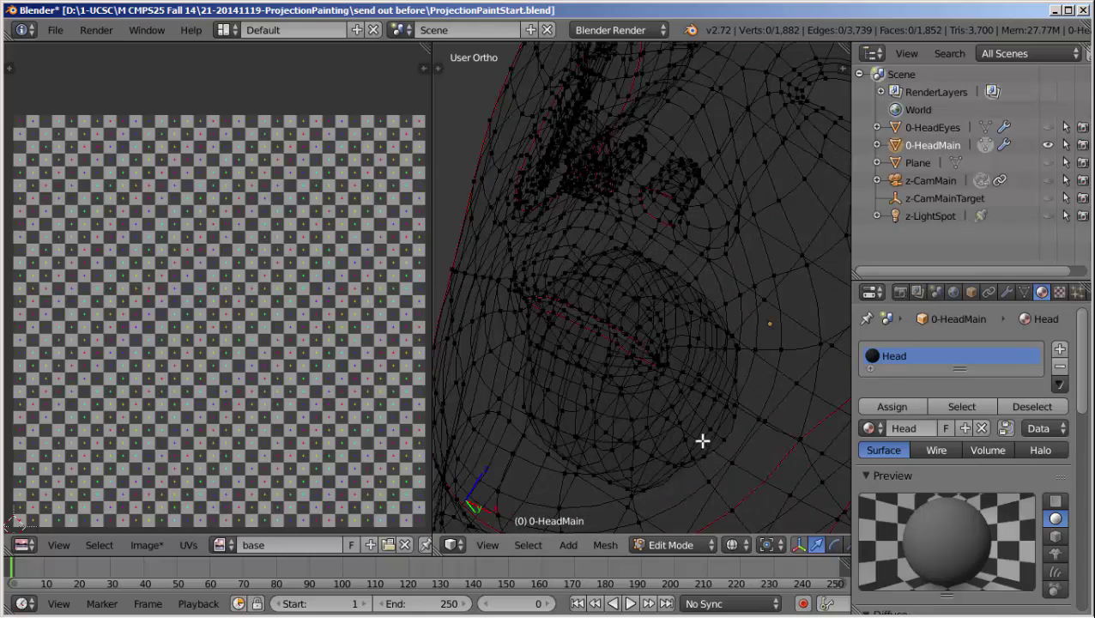
{"action": "scroll", "coordinate": [627, 266], "scroll_direction": "down", "scroll_amount": 3}
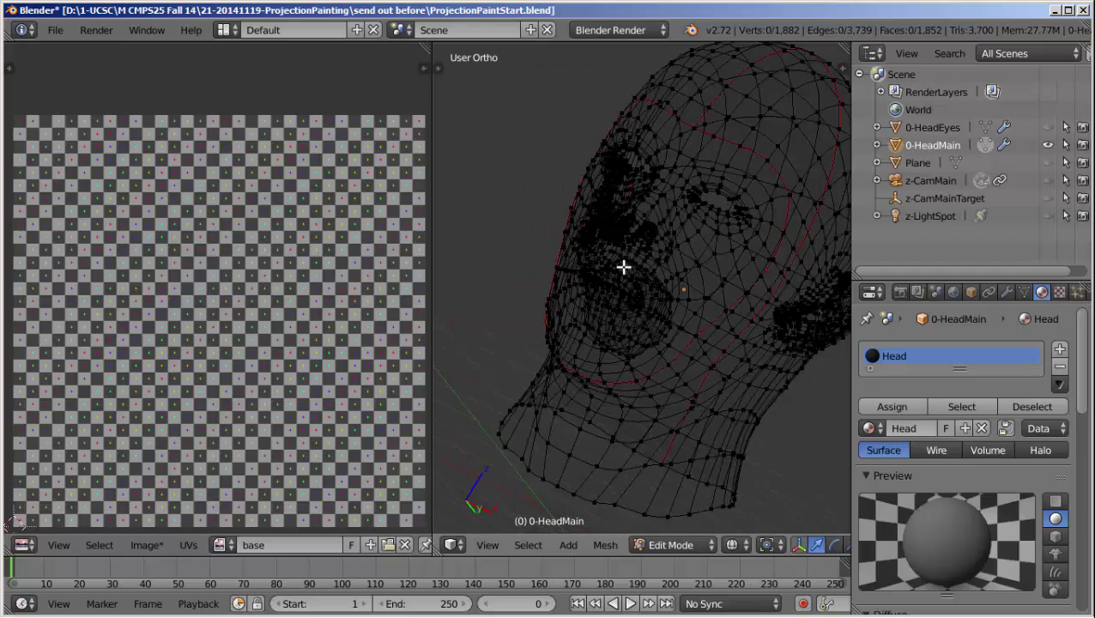
{"action": "middle_click_drag", "start_coordinate": [623, 267], "coordinate": [731, 296]}
{"action": "scroll", "coordinate": [731, 296], "scroll_direction": "up", "scroll_amount": 5}
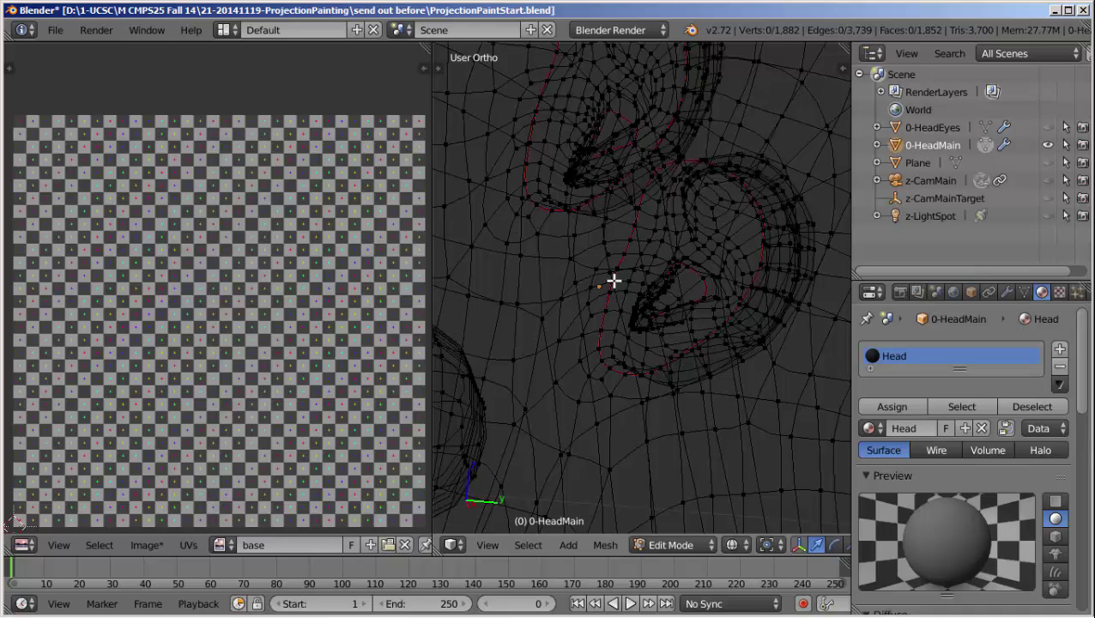
- Select both eye UV islands, enlarge them, and move them to the upper right
{"action": "key", "text": "a"}
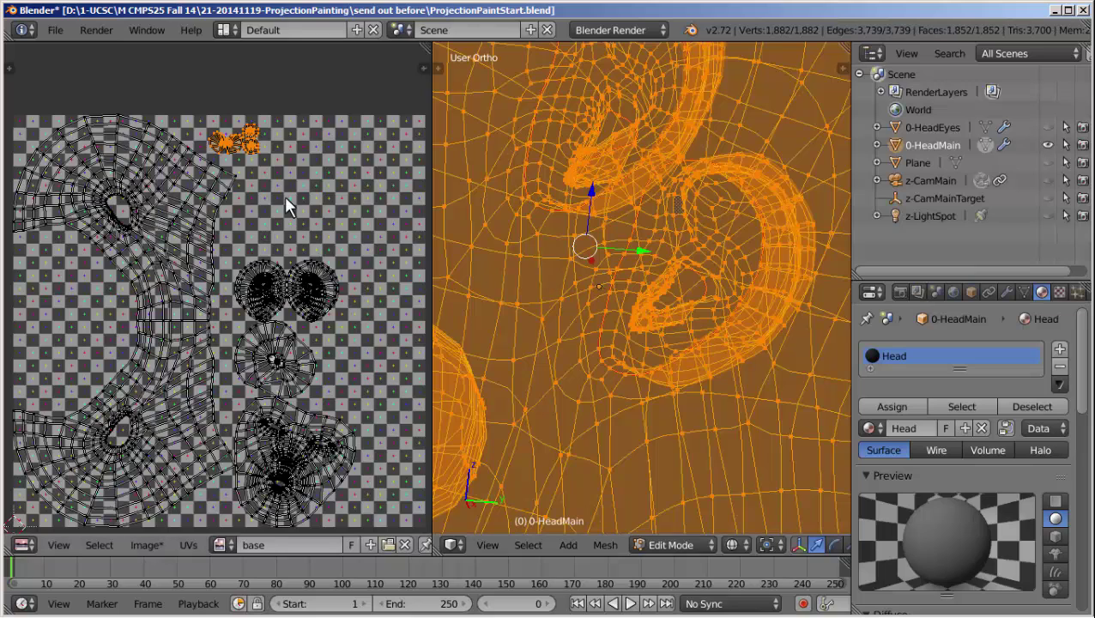
{"action": "right_click", "coordinate": [256, 290]}
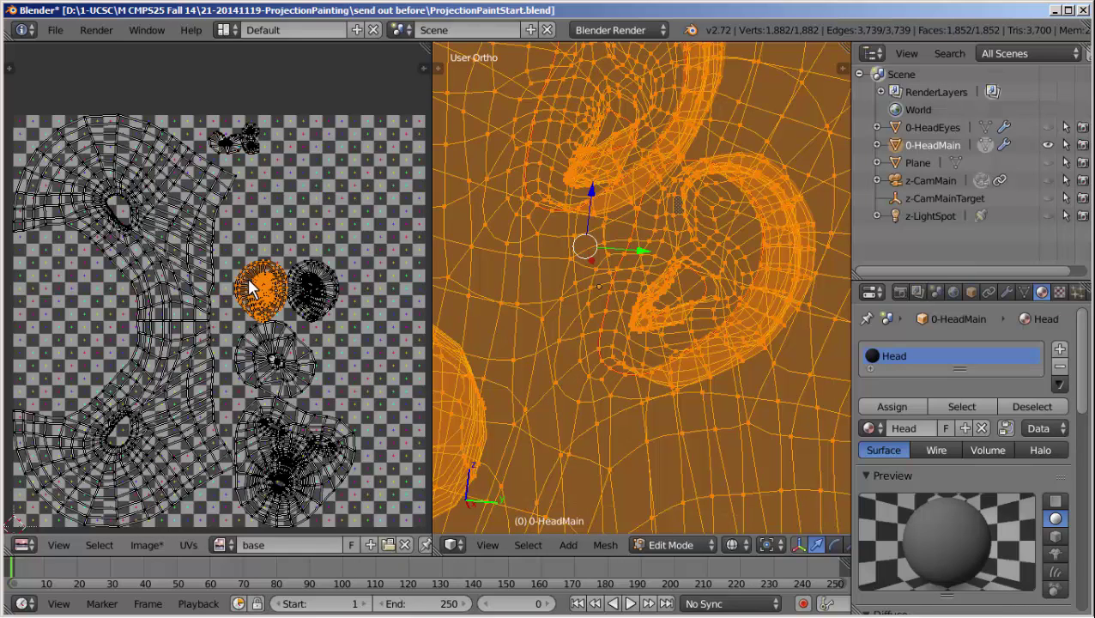
{"action": "right_click", "coordinate": [315, 299], "text": "shift"}
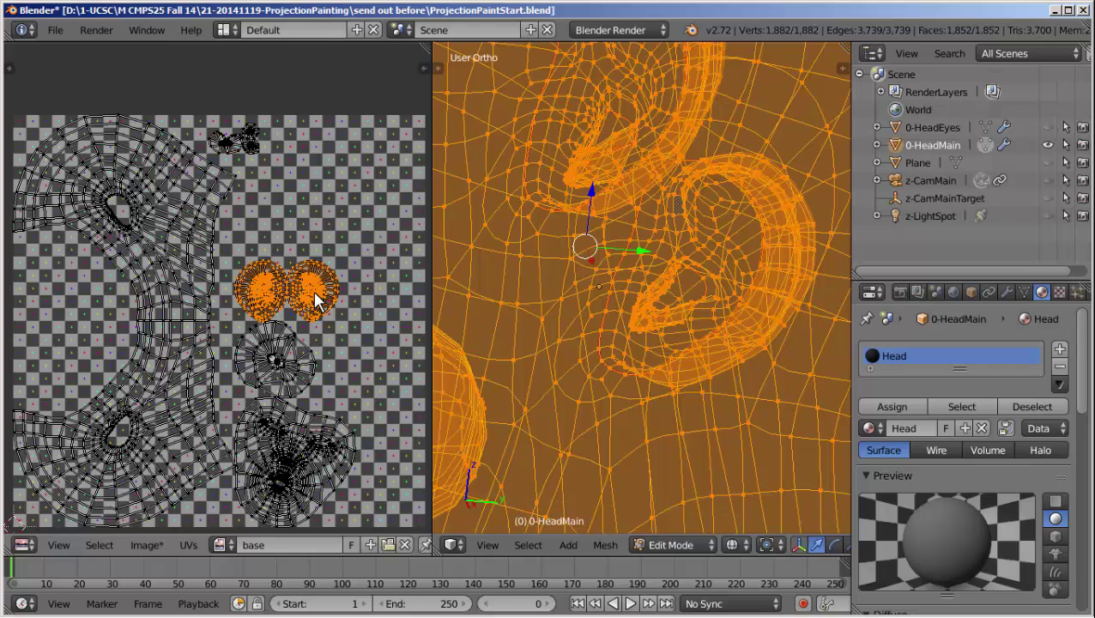
{"action": "key", "text": "s"}
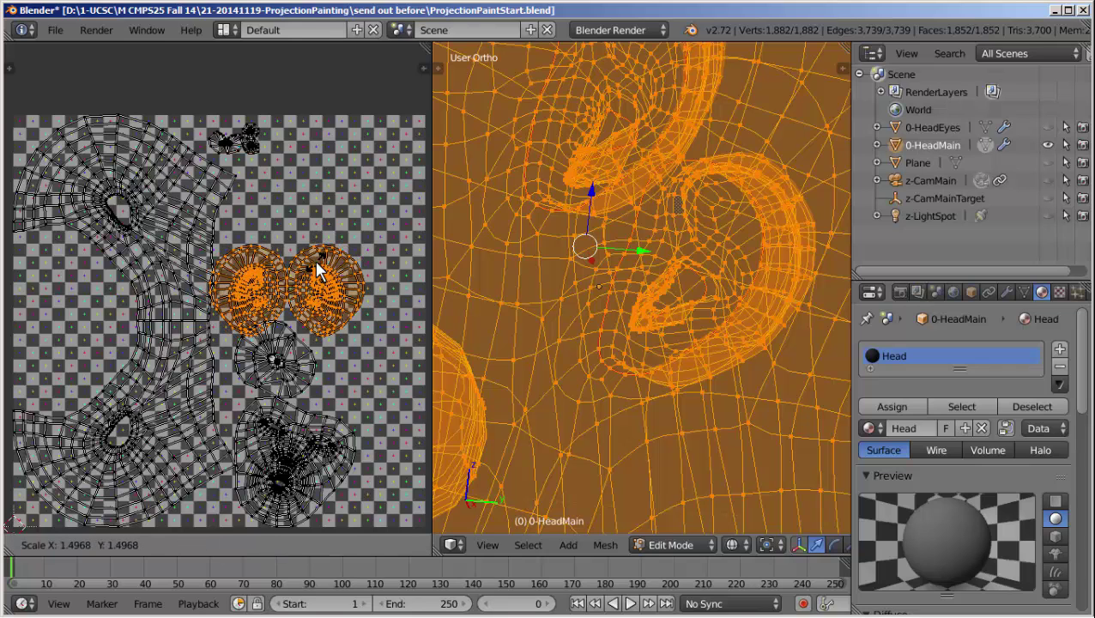
{"action": "left_click", "coordinate": [317, 253]}
{"action": "key", "text": "g"}
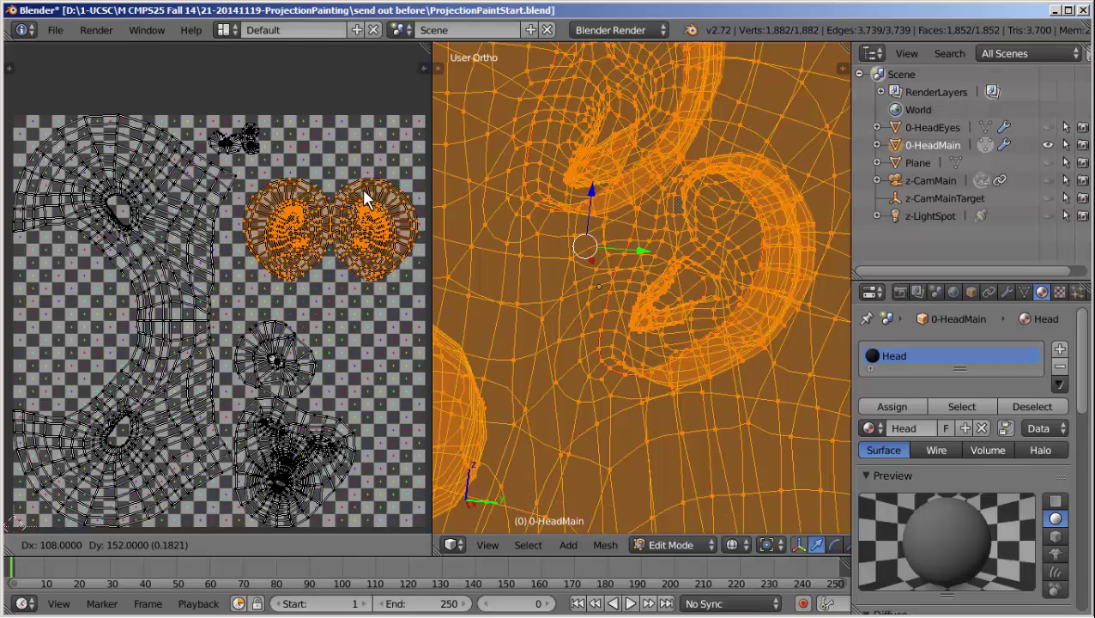
{"action": "left_click", "coordinate": [360, 197]}
- Enlarge the eye islands further, nudge them left, and fine-tune their size in textured view
{"action": "key", "text": "s"}
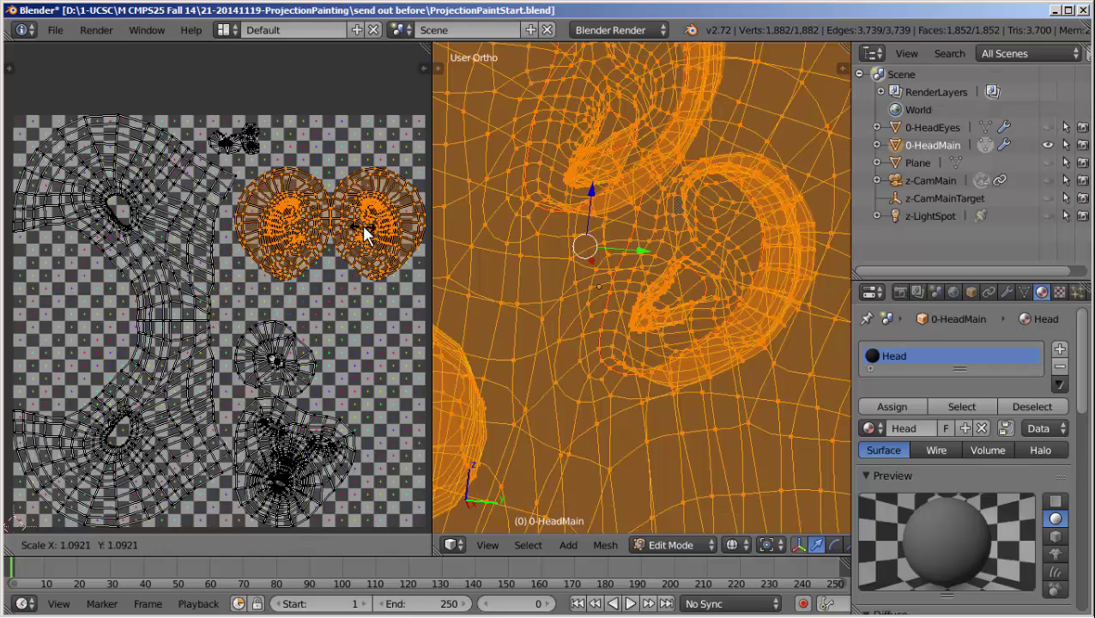
{"action": "left_click", "coordinate": [362, 226]}
{"action": "key", "text": "g"}
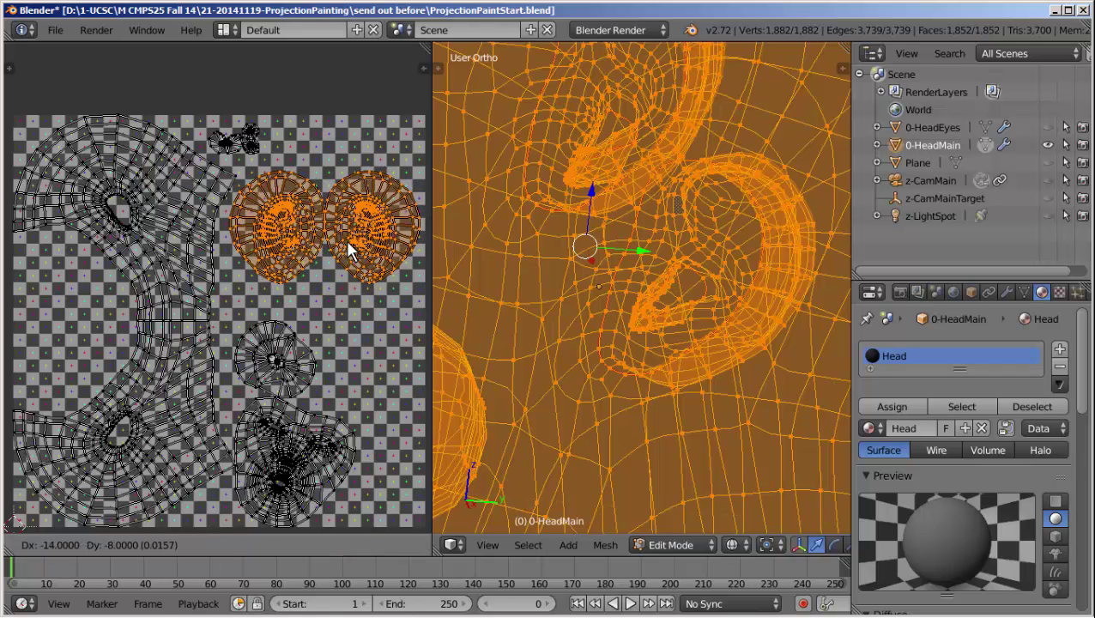
{"action": "left_click", "coordinate": [346, 242]}
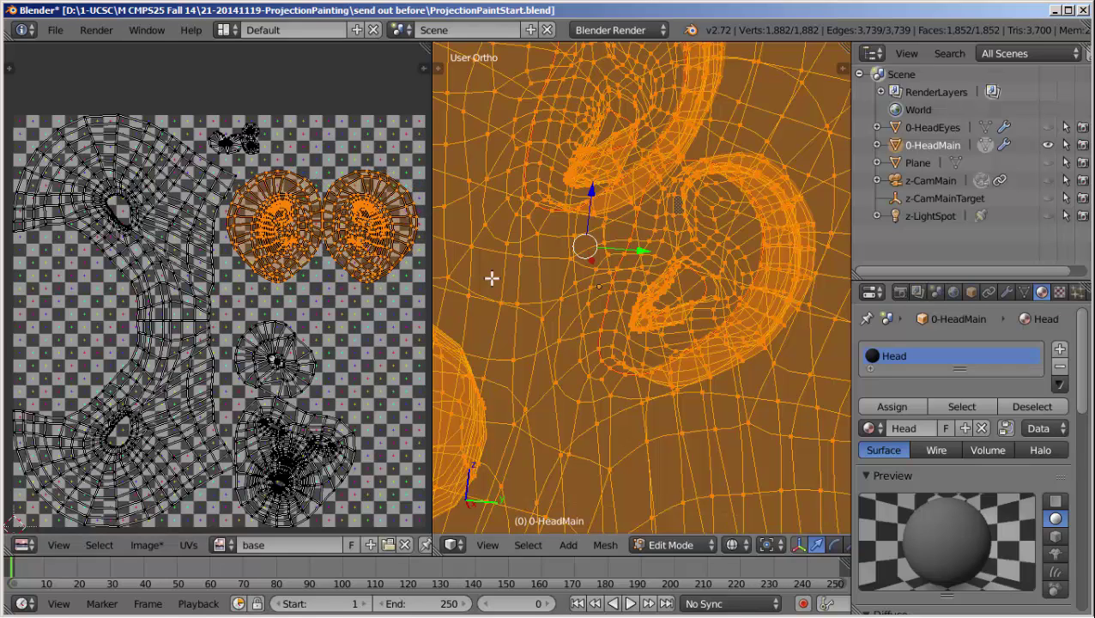
{"action": "scroll", "coordinate": [505, 283], "scroll_direction": "down", "scroll_amount": 3}
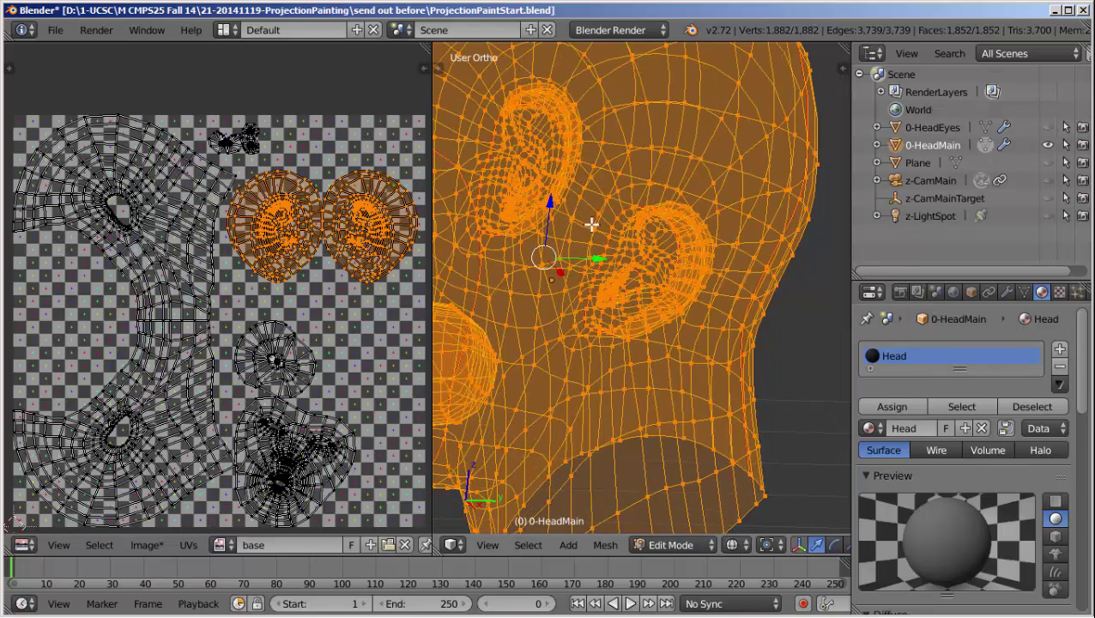
{"action": "key", "text": "z"}
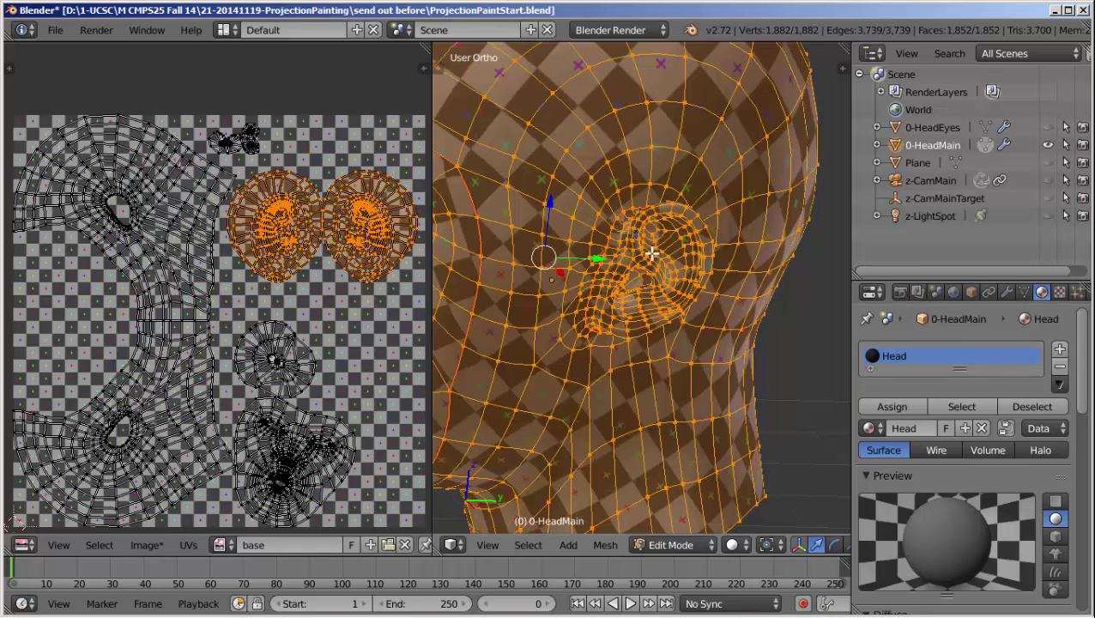
{"action": "key", "text": "s"}
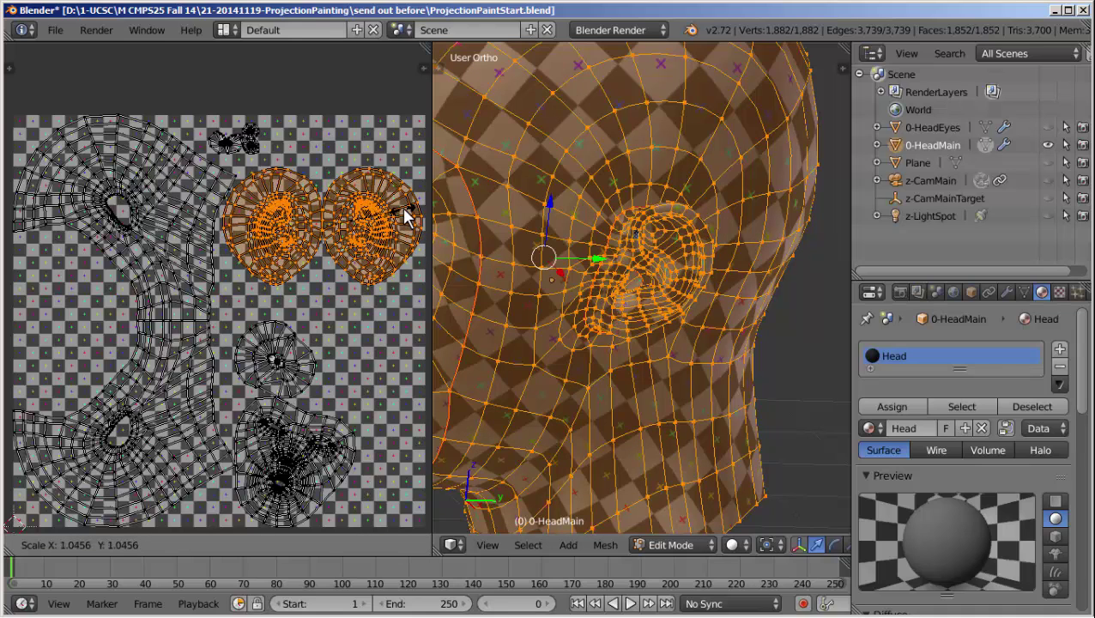
{"action": "left_click", "coordinate": [403, 207]}
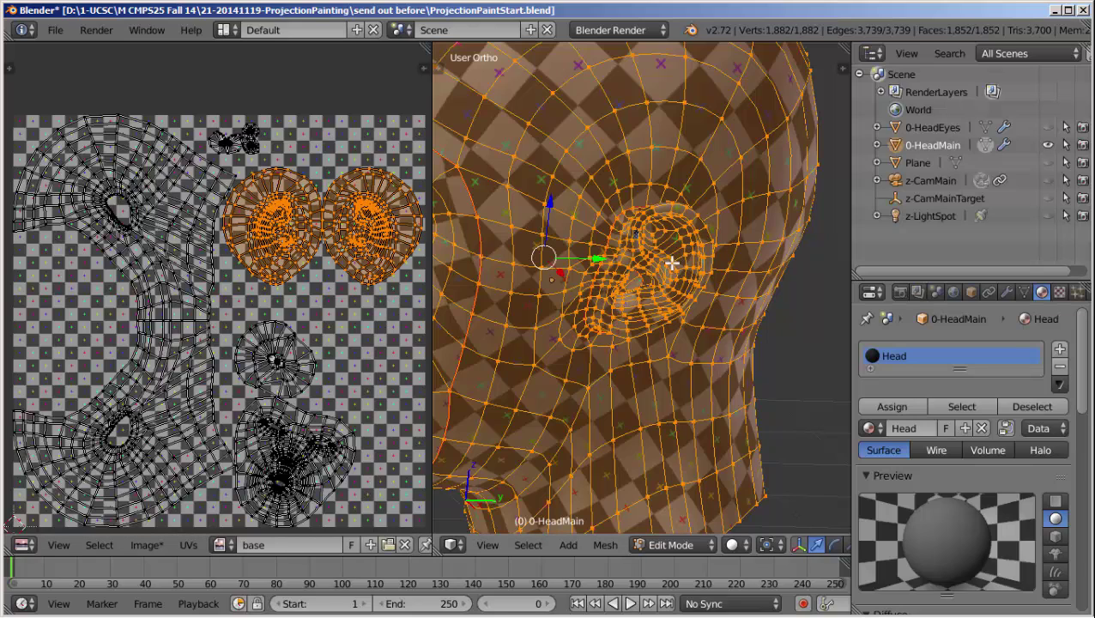
{"action": "scroll", "coordinate": [479, 296], "scroll_direction": "down", "scroll_amount": 1}
{"action": "scroll", "coordinate": [360, 335], "scroll_direction": "down", "scroll_amount": 1}
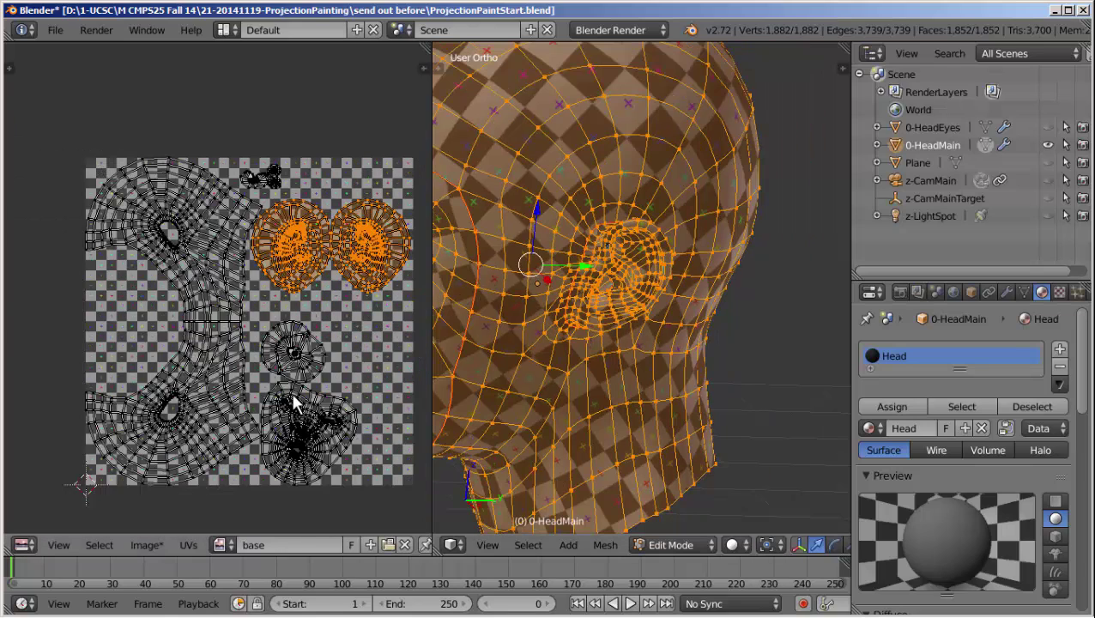
- Scale down the round ear UV island and move it up to the texture's top edge
{"action": "scroll", "coordinate": [287, 389], "scroll_direction": "up", "scroll_amount": 2}
{"action": "left_click", "coordinate": [292, 346]}
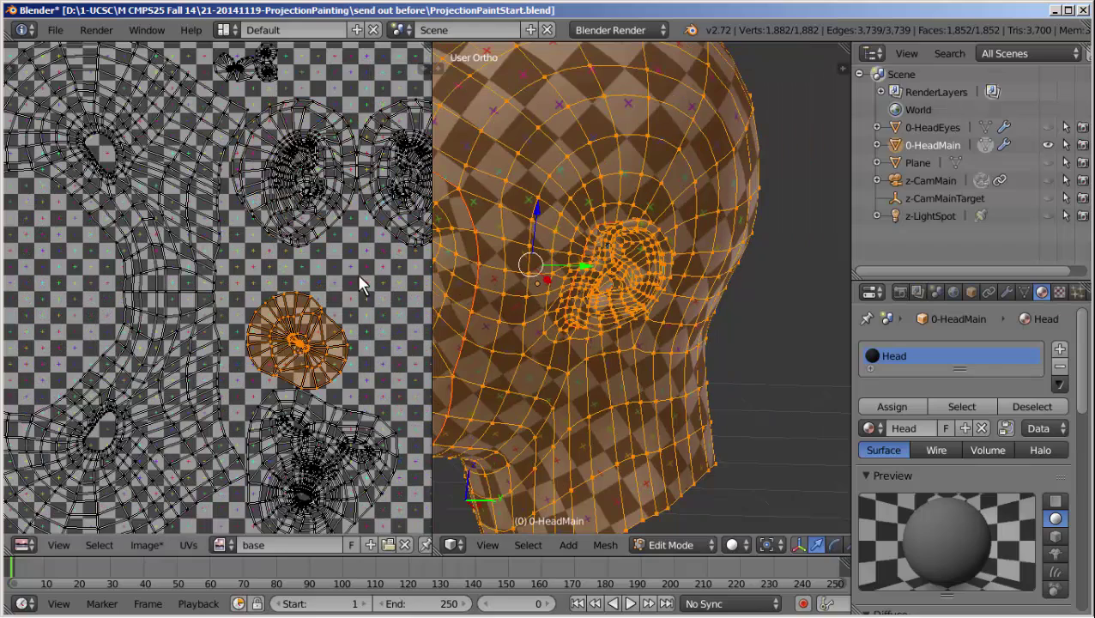
{"action": "key", "text": "s"}
{"action": "left_click", "coordinate": [319, 307]}
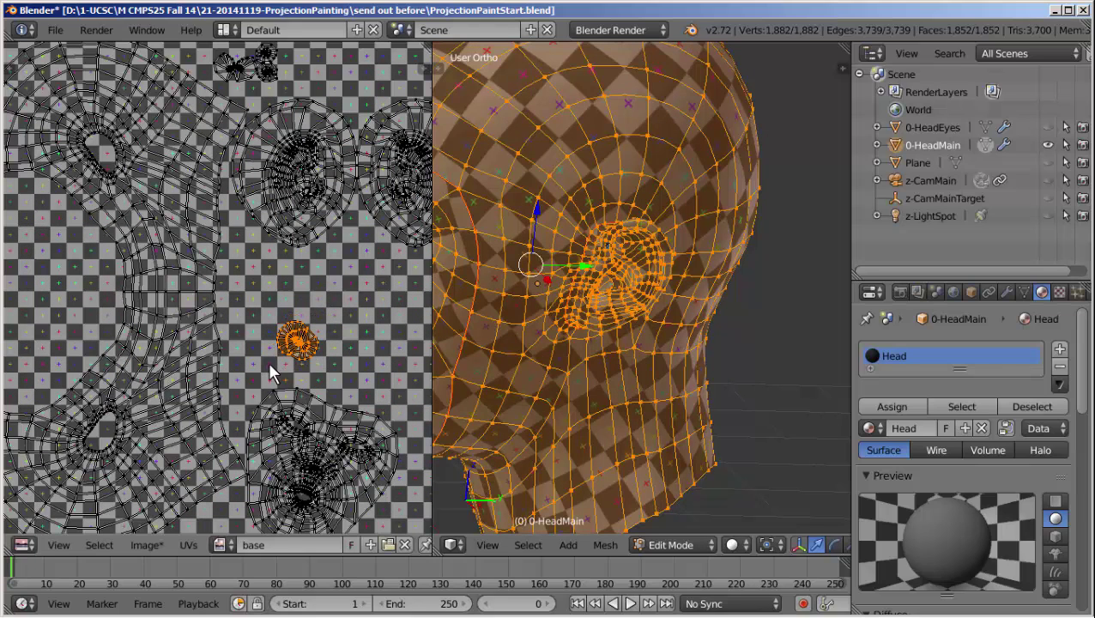
{"action": "key", "text": "g"}
{"action": "left_click", "coordinate": [327, 82]}
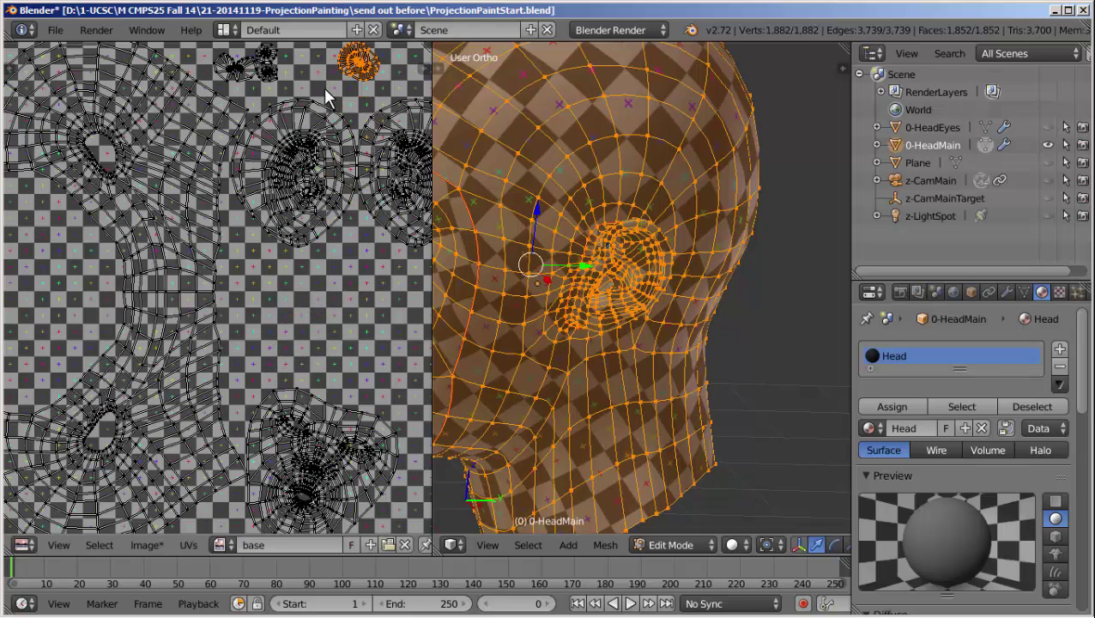
{"action": "scroll", "coordinate": [294, 272], "scroll_direction": "down", "scroll_amount": 3}
{"action": "scroll", "coordinate": [298, 377], "scroll_direction": "up", "scroll_amount": 2}
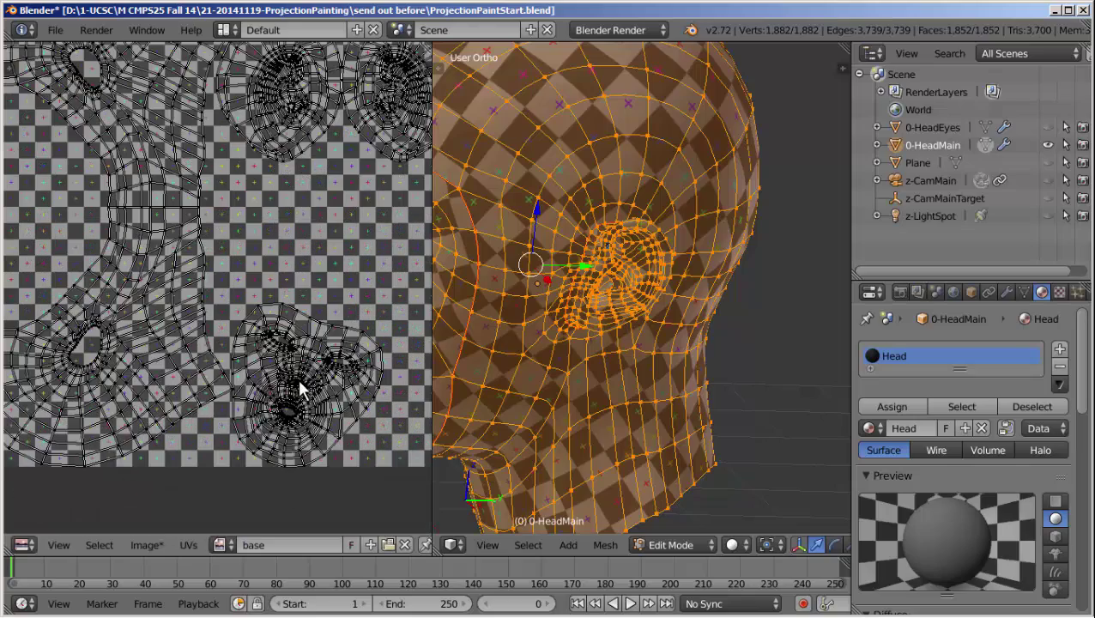
- Select the face UV island, rotate it upright, and move it aside
{"action": "key", "text": "l"}
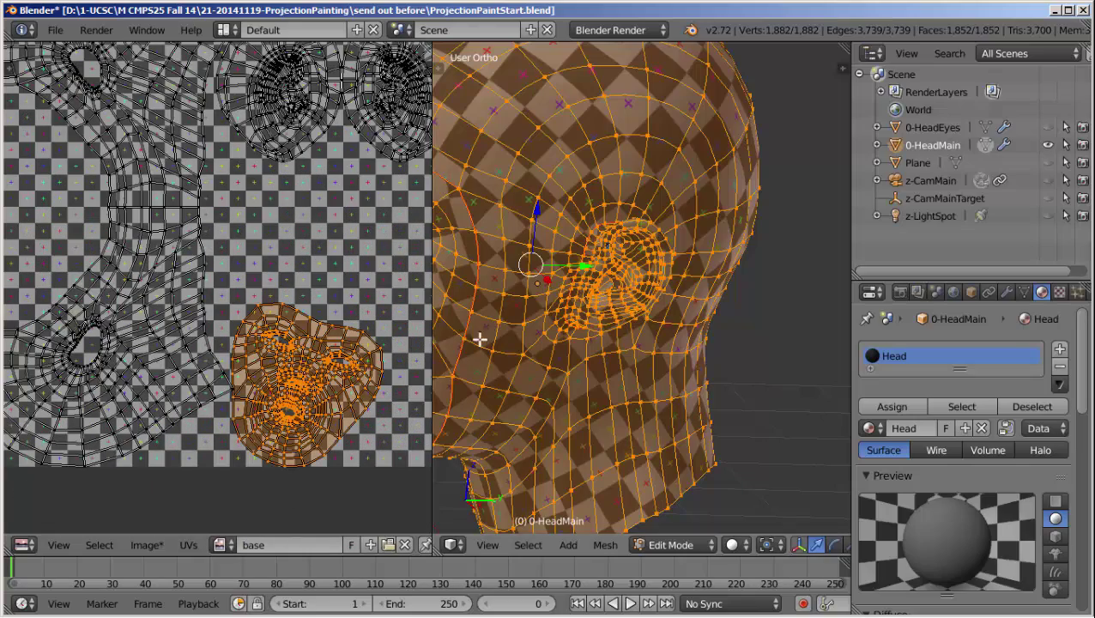
{"action": "middle_click_drag", "start_coordinate": [493, 322], "coordinate": [665, 371]}
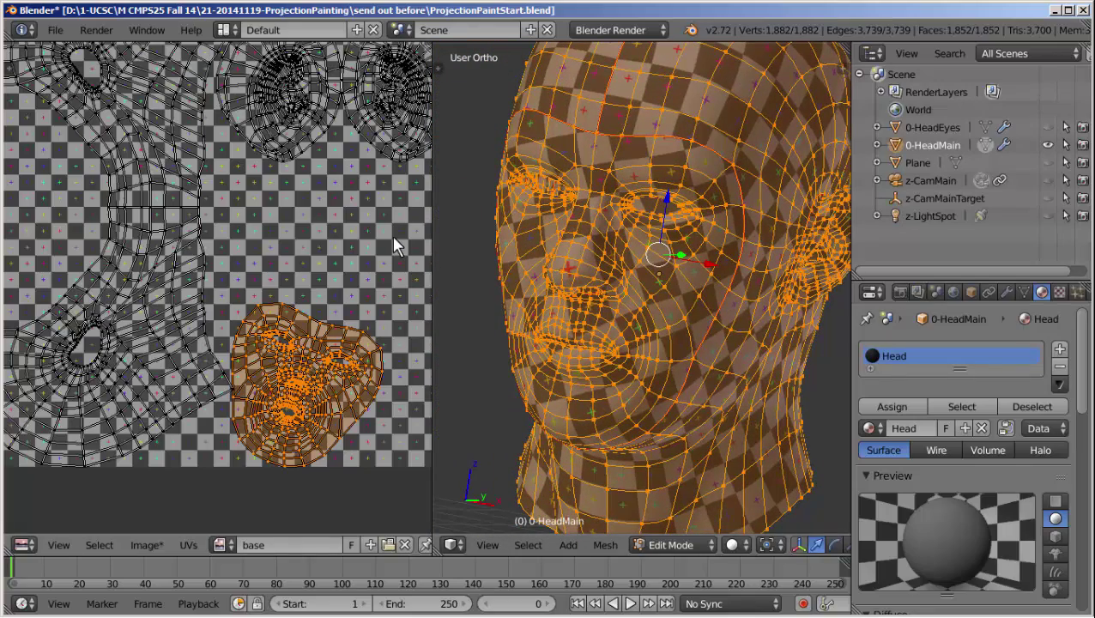
{"action": "key", "text": "r"}
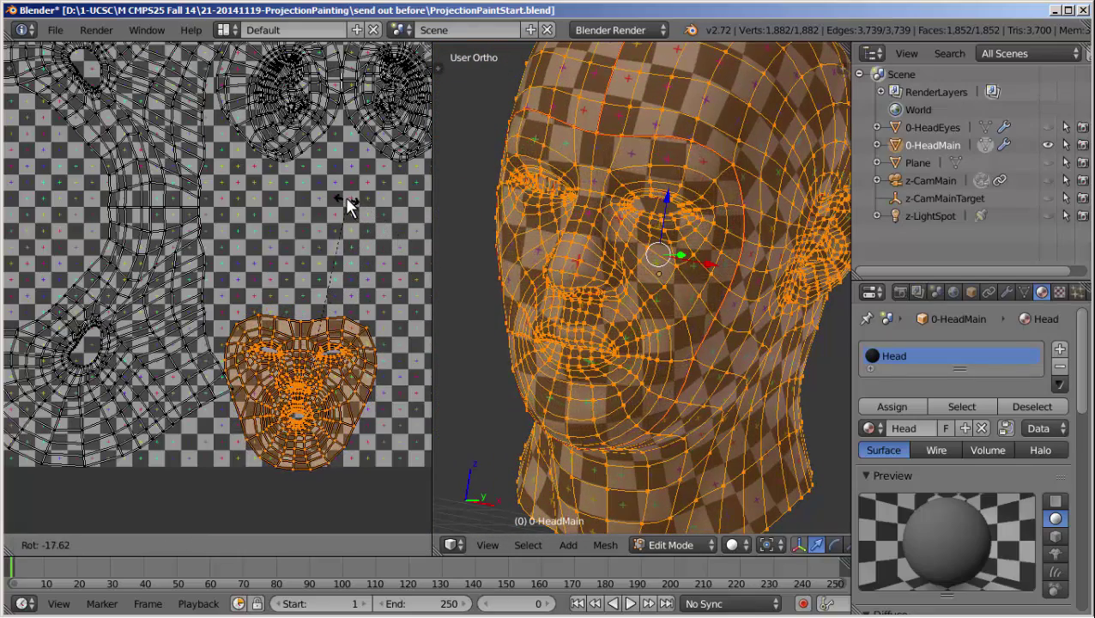
{"action": "left_click", "coordinate": [341, 193]}
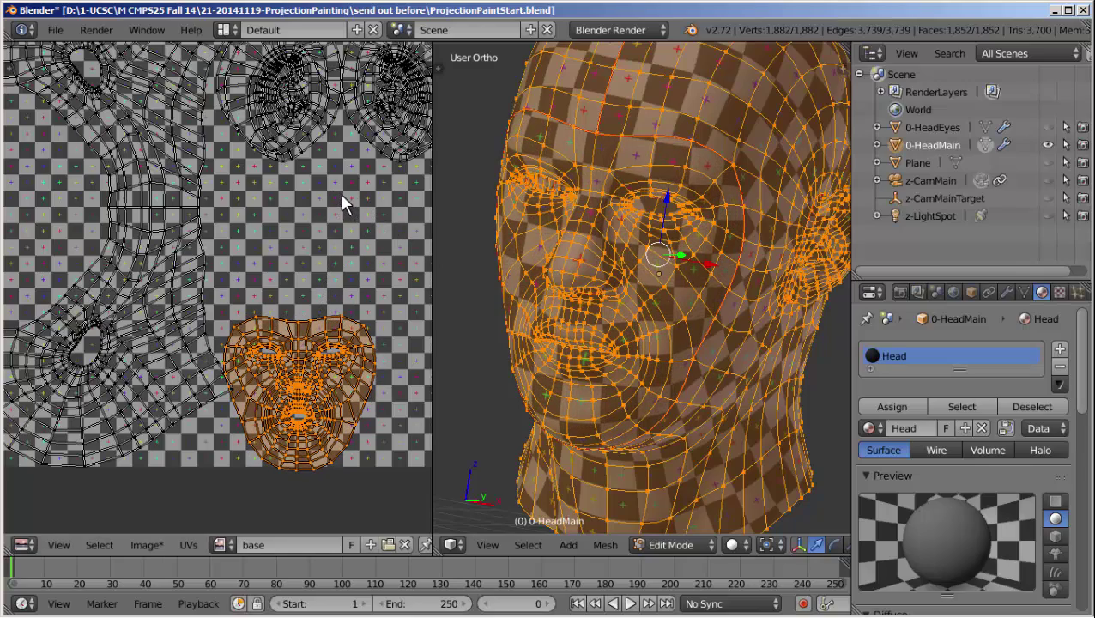
{"action": "key", "text": "g"}
{"action": "left_click", "coordinate": [247, 291]}
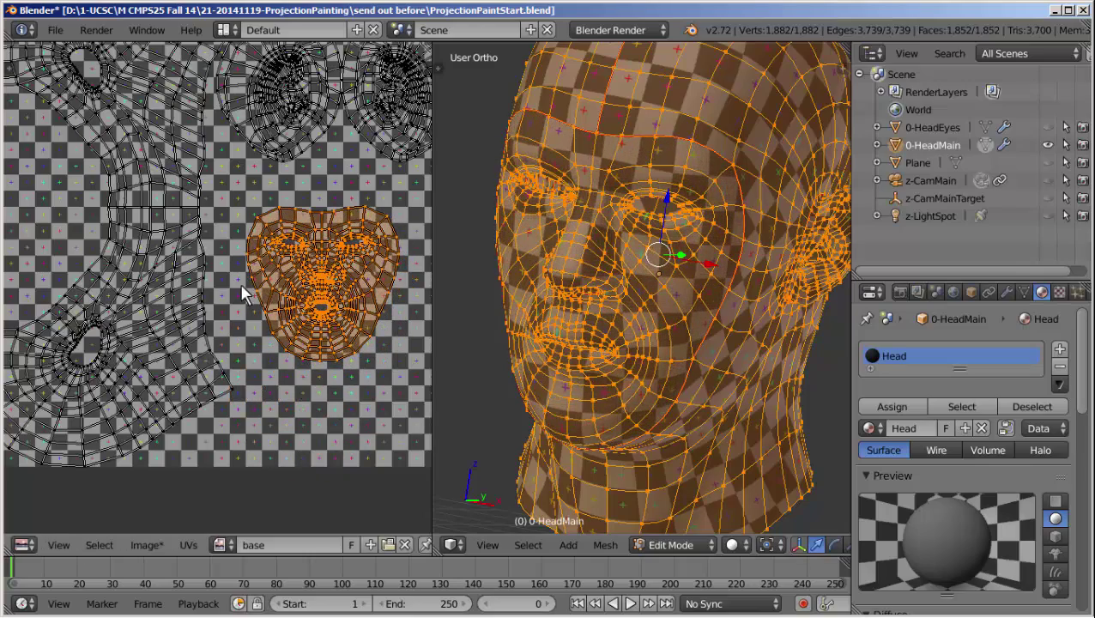
{"action": "scroll", "coordinate": [237, 292], "scroll_direction": "down", "scroll_amount": 3}
- Scale the face island up about 1.66 and place it right of the head layout
{"action": "key", "text": "s"}
{"action": "left_click", "coordinate": [313, 315]}
{"action": "key", "text": "g"}
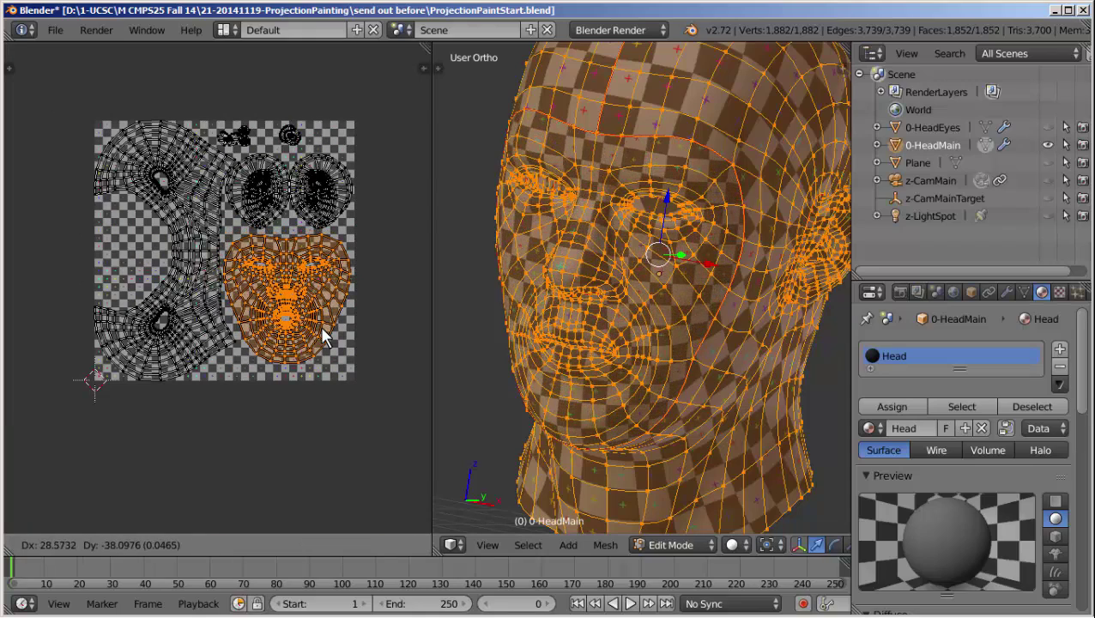
{"action": "left_click", "coordinate": [319, 327]}
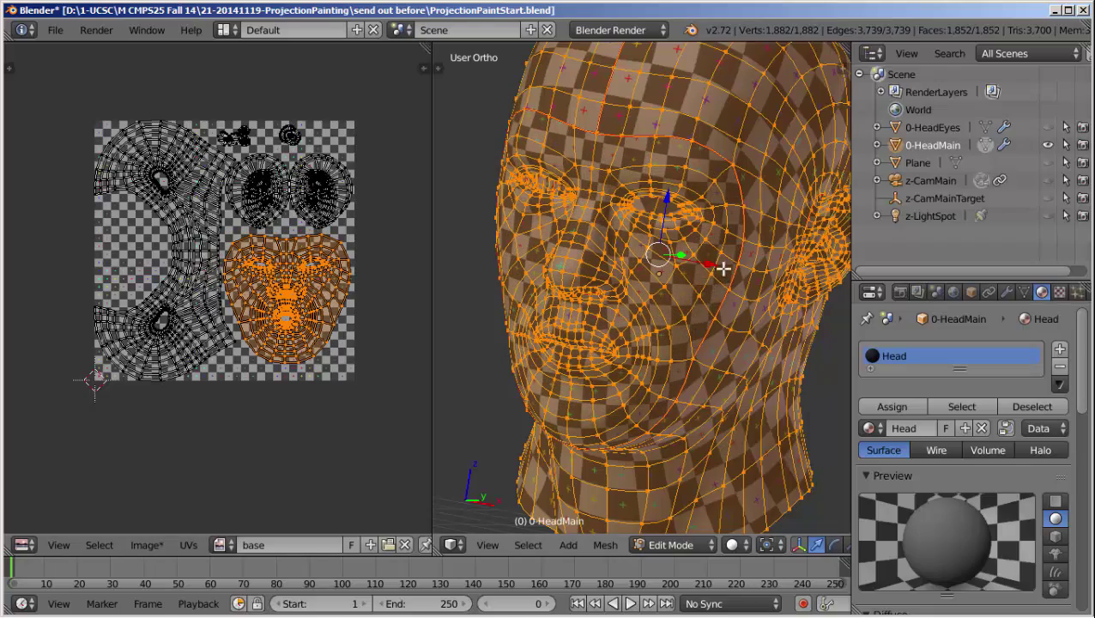
{"action": "middle_click_drag", "start_coordinate": [590, 325], "coordinate": [632, 335]}
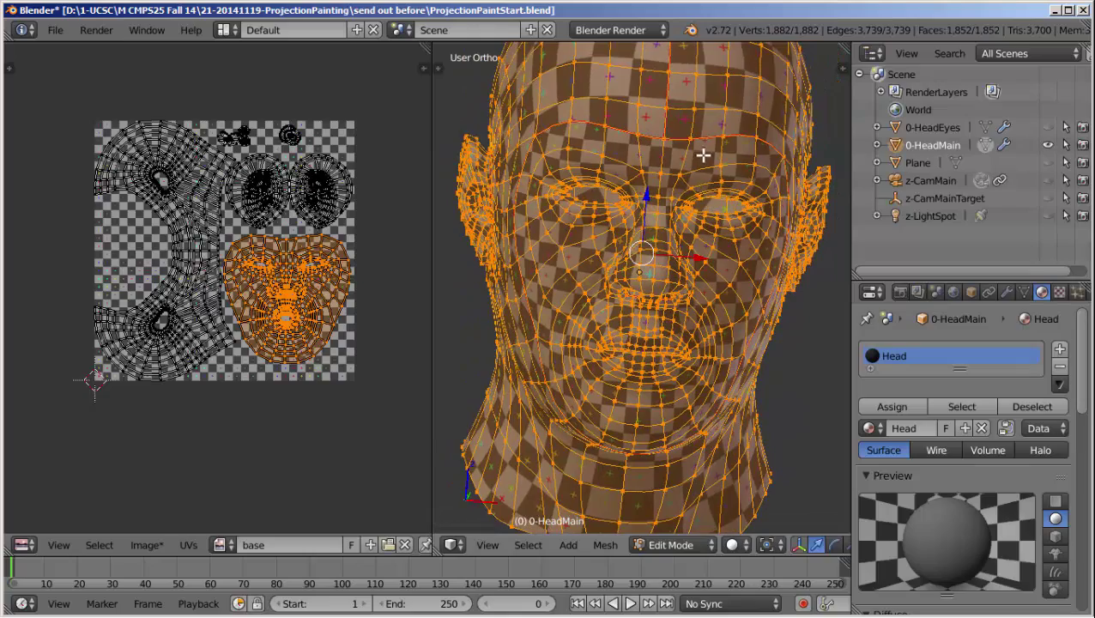
{"action": "middle_click_drag", "start_coordinate": [703, 155], "coordinate": [452, 280]}
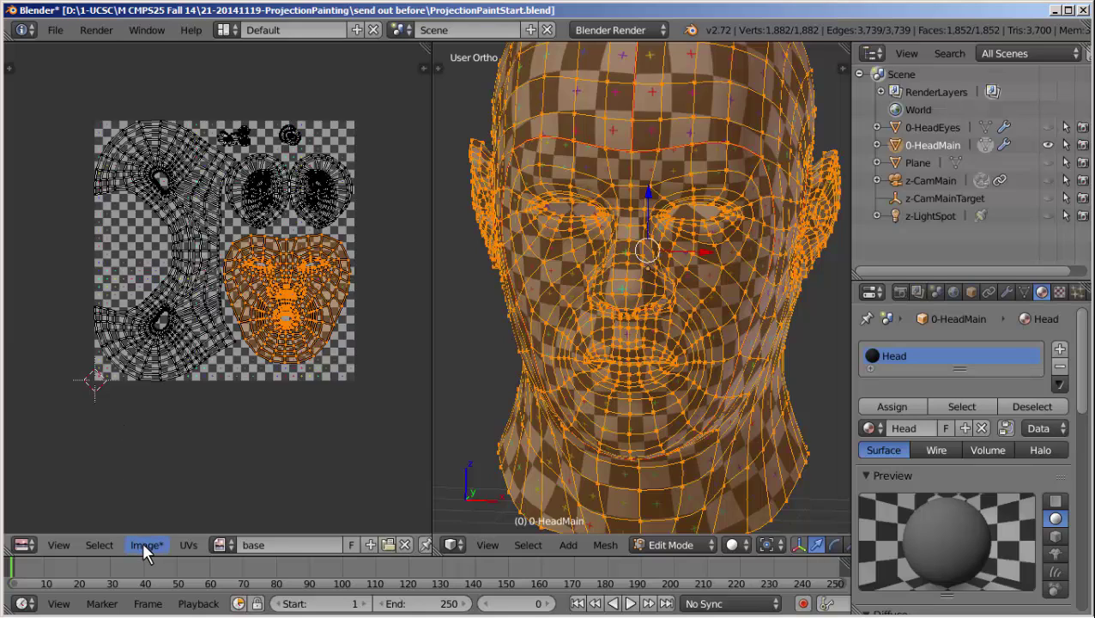
- Pack the base image into the .blend file with Image > Pack As PNG
{"action": "left_click", "coordinate": [143, 546]}
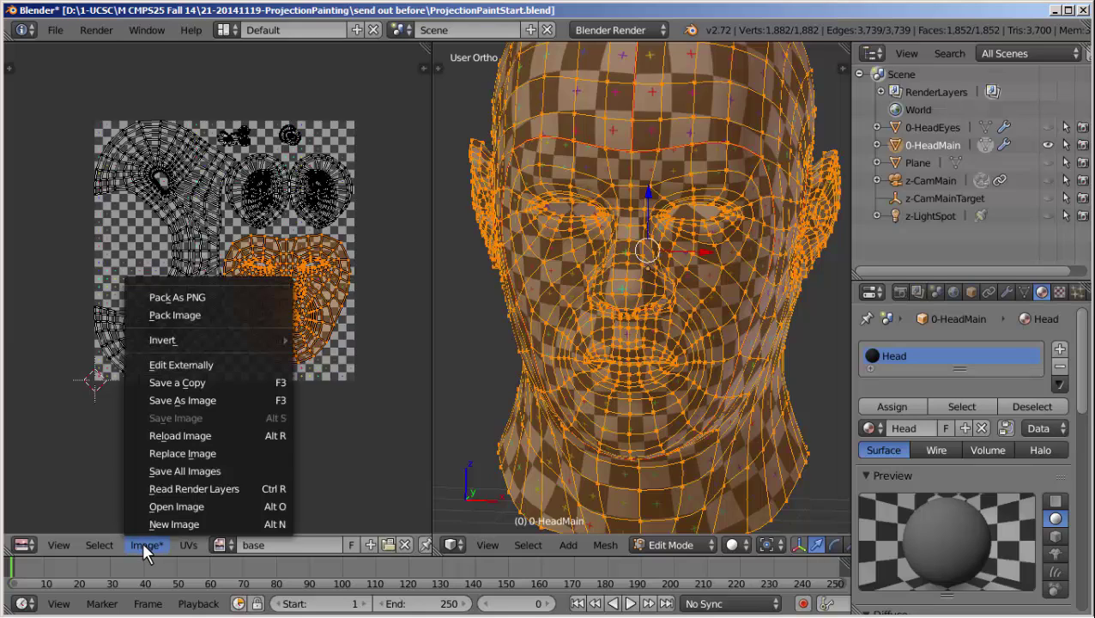
{"action": "left_click", "coordinate": [191, 297]}
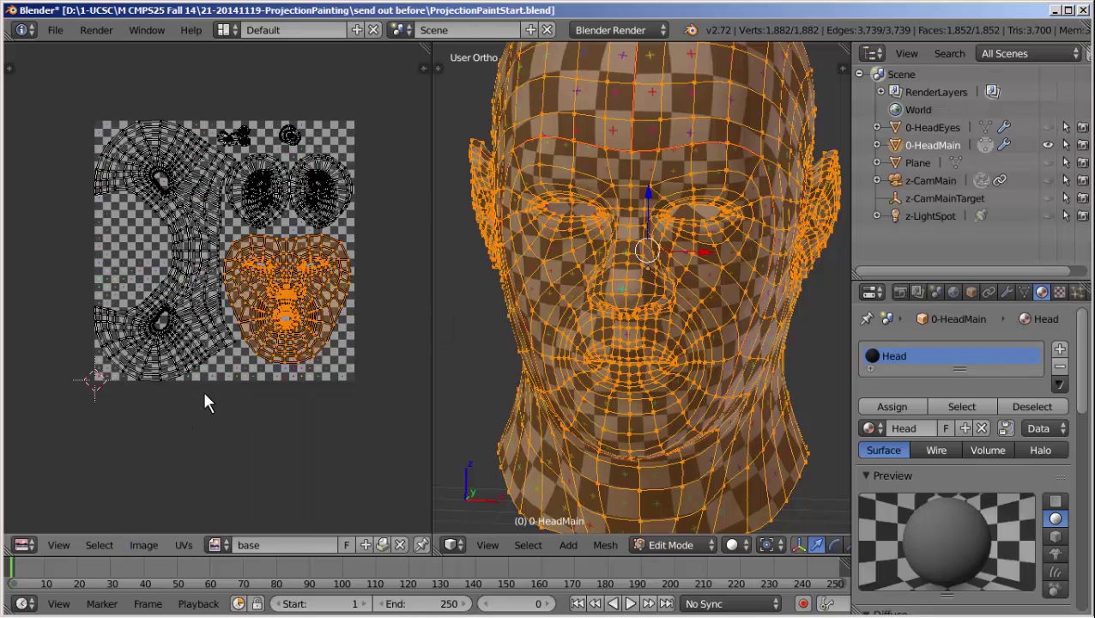
{"action": "scroll", "coordinate": [208, 338], "scroll_direction": "down", "scroll_amount": 2}
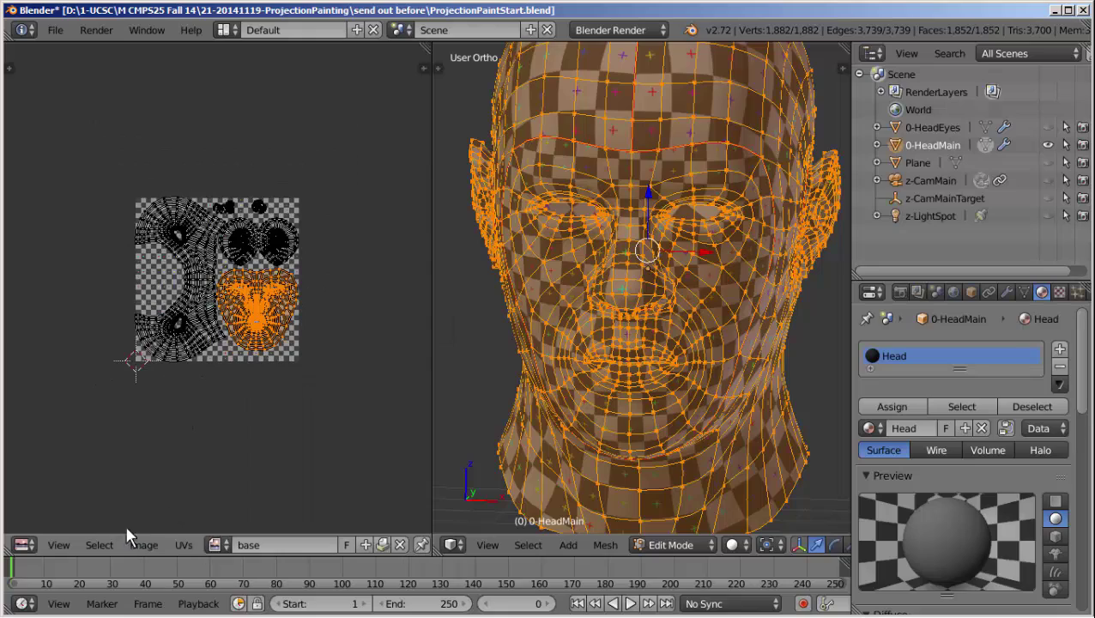
{"action": "middle_click_drag", "start_coordinate": [678, 333], "coordinate": [643, 314]}
- Render a test image with F12, note the untextured grey head, and return to the workspace
{"action": "scroll", "coordinate": [632, 322], "scroll_direction": "down", "scroll_amount": 2}
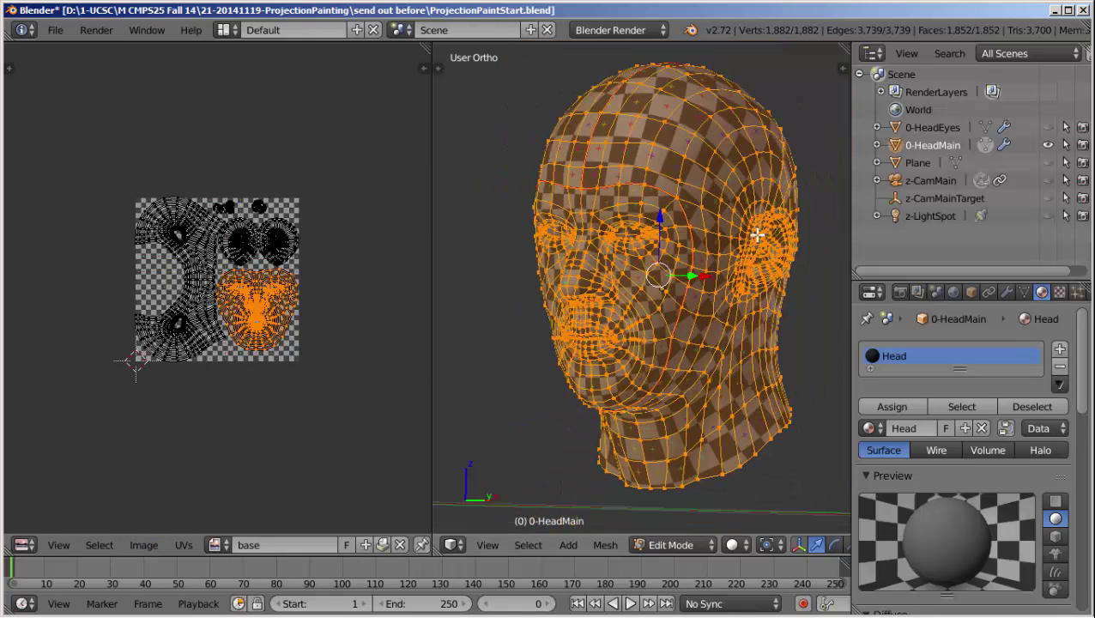
{"action": "key", "text": "F12"}
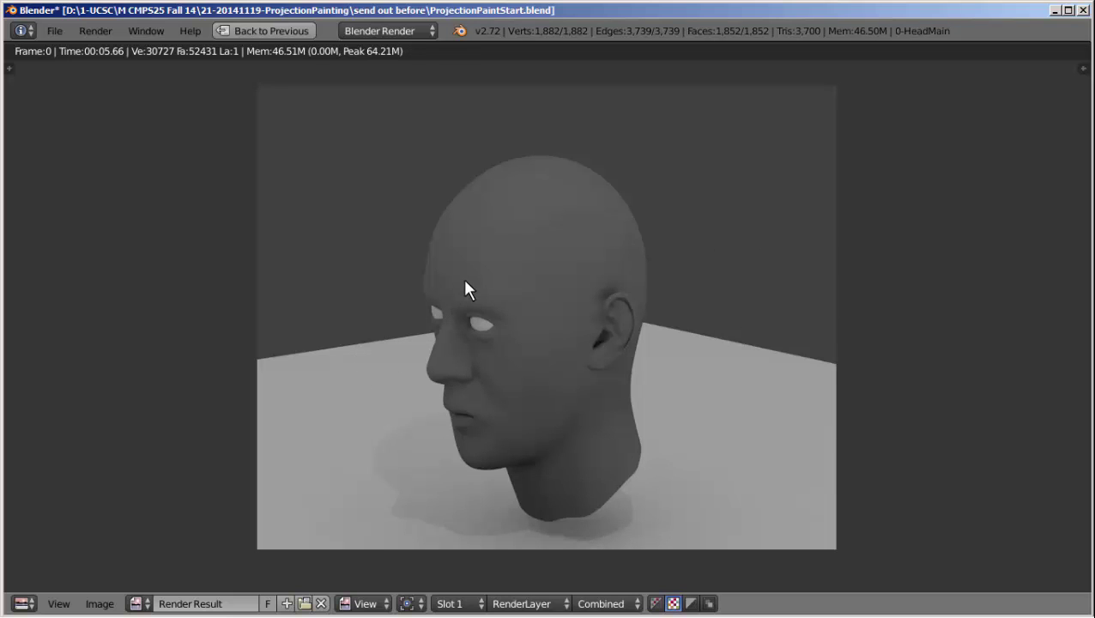
{"action": "key", "text": "Escape"}
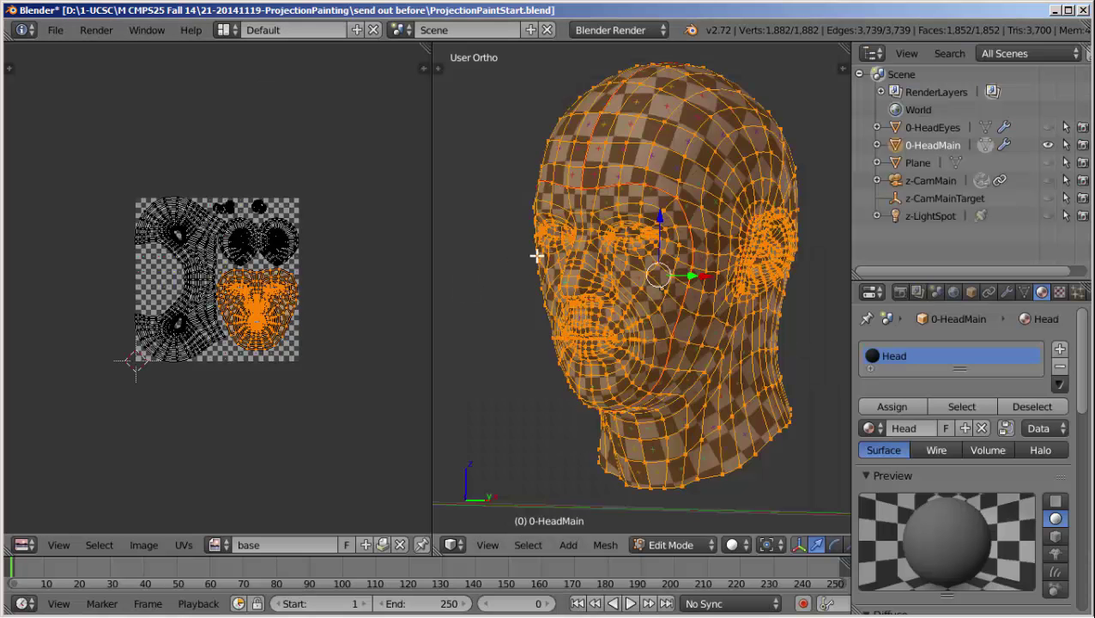
{"action": "scroll", "coordinate": [683, 304], "scroll_direction": "down", "scroll_amount": 1}
- Widen the Properties editor and add a new texture named 'base' to the Head material
{"action": "key", "text": "a"}
{"action": "middle_click_drag", "start_coordinate": [691, 237], "coordinate": [682, 252]}
{"action": "left_click_drag", "start_coordinate": [849, 298], "coordinate": [761, 298]}
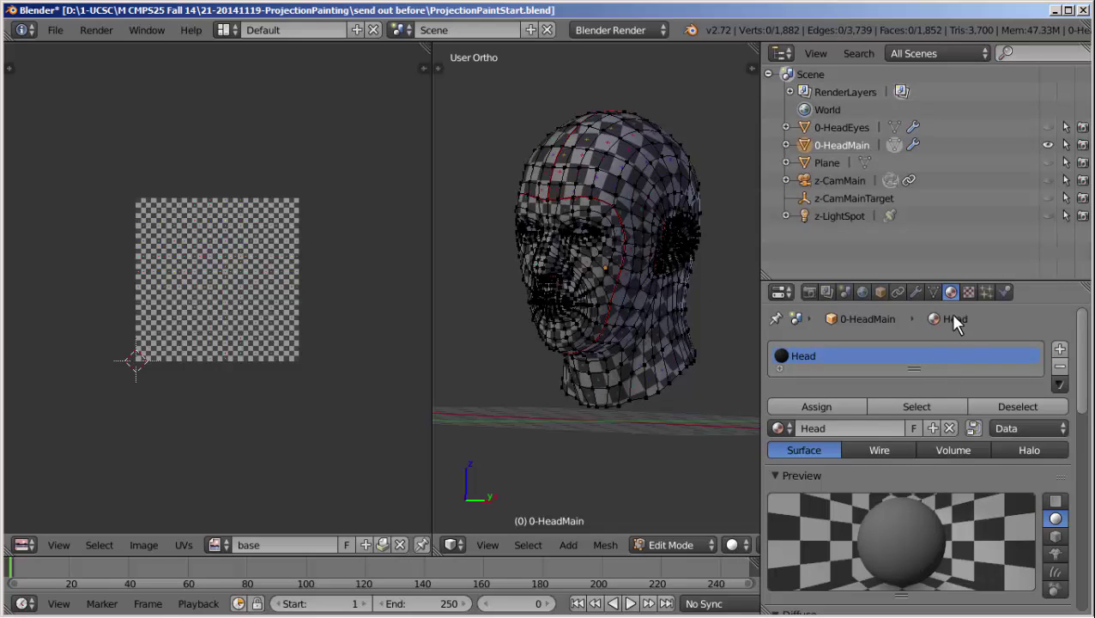
{"action": "left_click", "coordinate": [968, 292]}
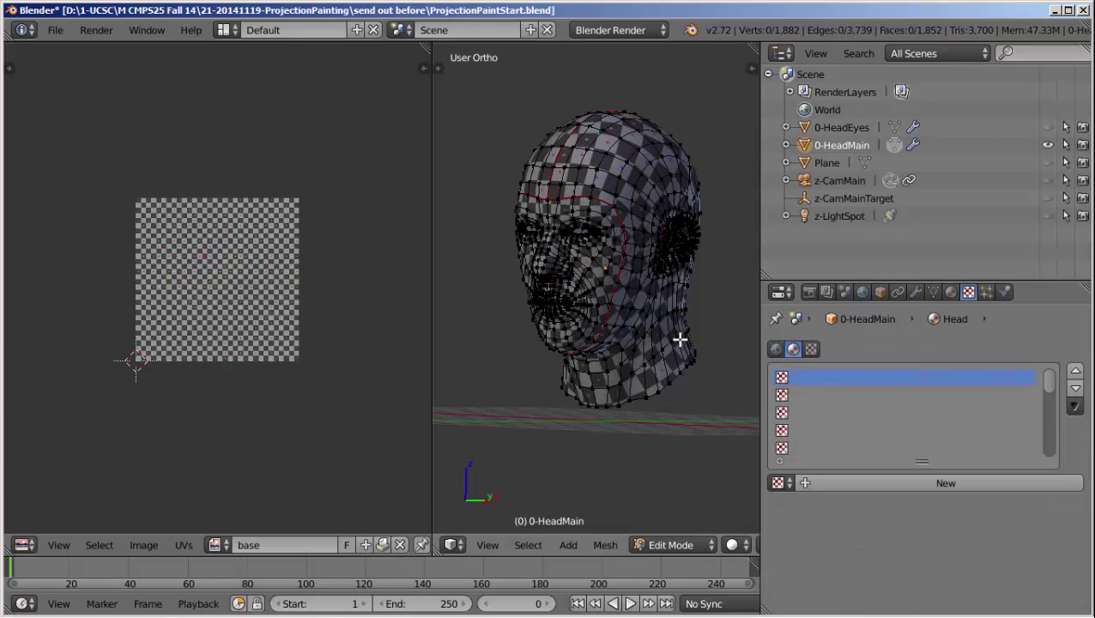
{"action": "left_click", "coordinate": [859, 482]}
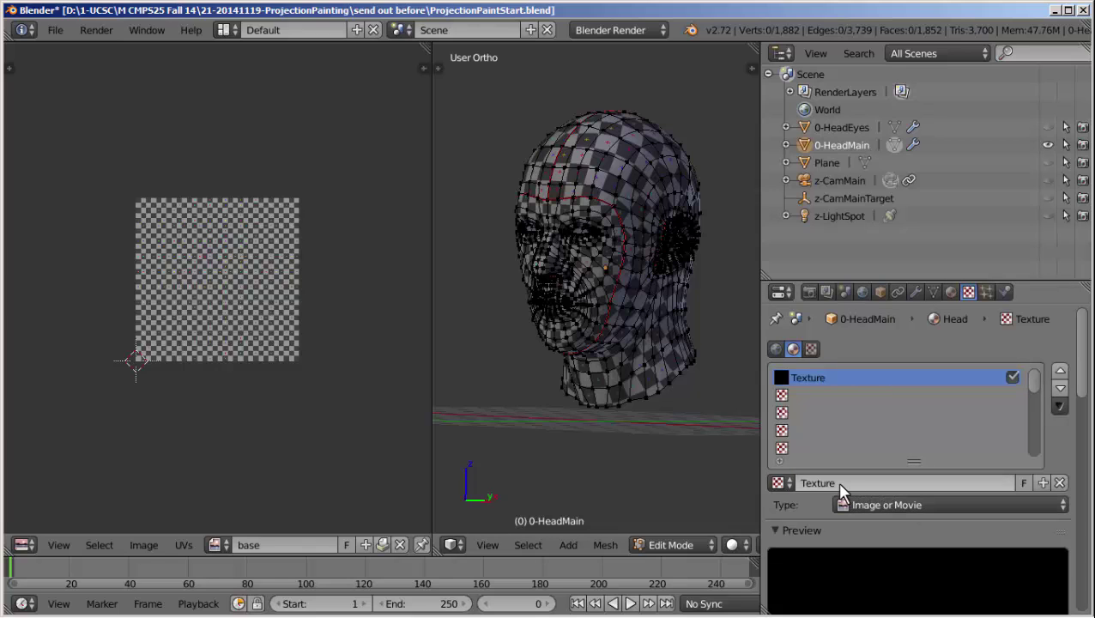
{"action": "left_click", "coordinate": [825, 482]}
{"action": "type", "text": "ba"}
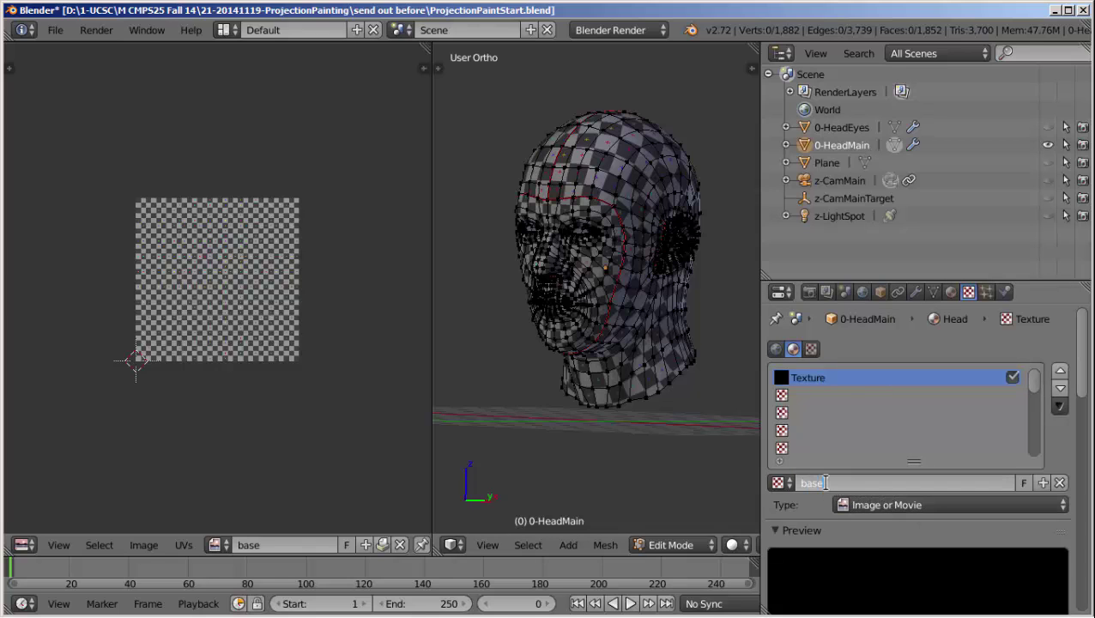
{"action": "type", "text": "se"}
{"action": "key", "text": "Return"}
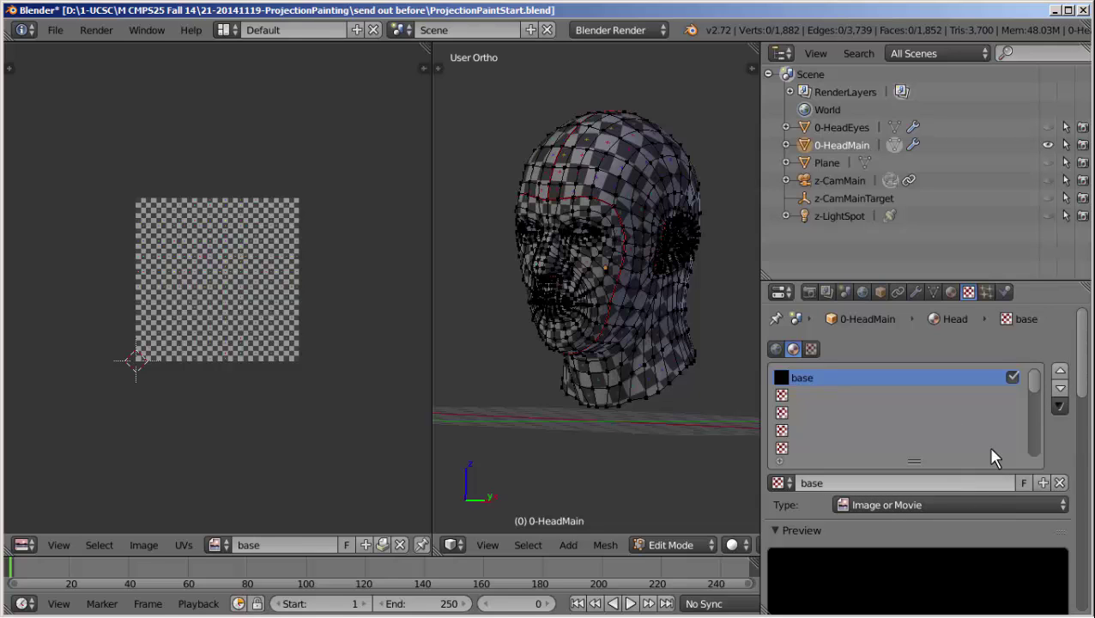
- Assign the base image to the texture and review its settings
{"action": "left_click_drag", "start_coordinate": [1080, 337], "coordinate": [1060, 438]}
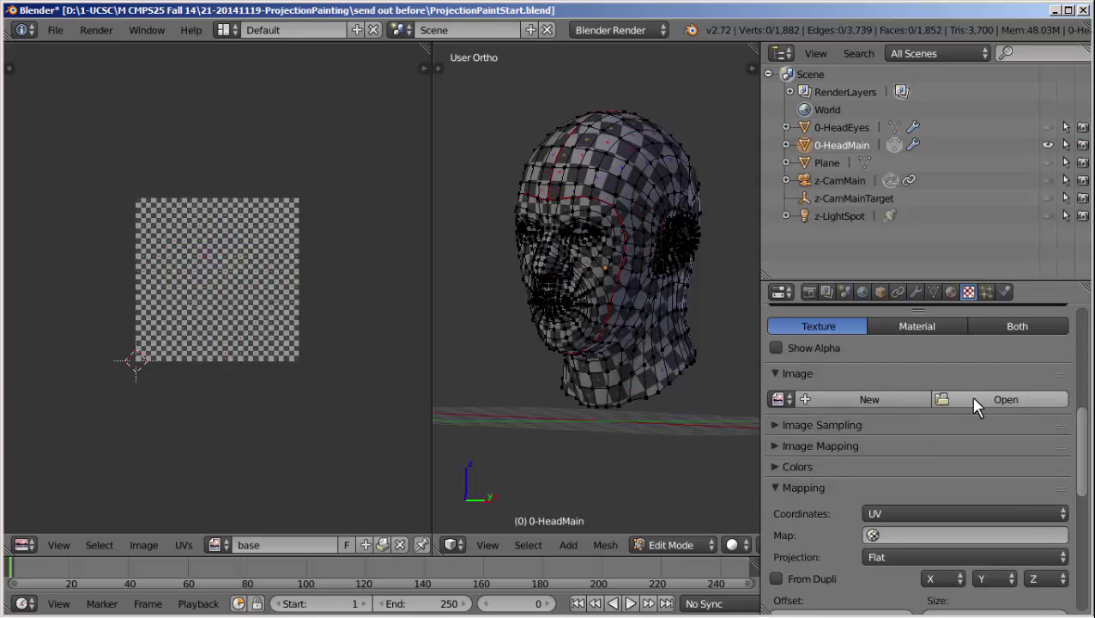
{"action": "left_click", "coordinate": [784, 399]}
{"action": "left_click", "coordinate": [825, 214]}
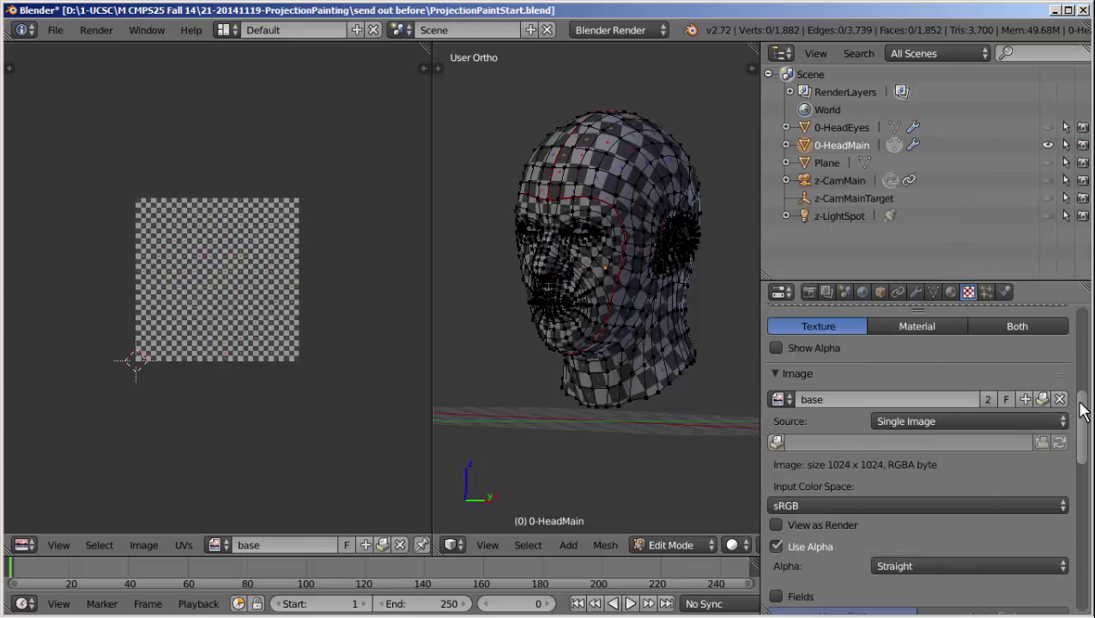
{"action": "left_click_drag", "start_coordinate": [1080, 408], "coordinate": [1078, 484]}
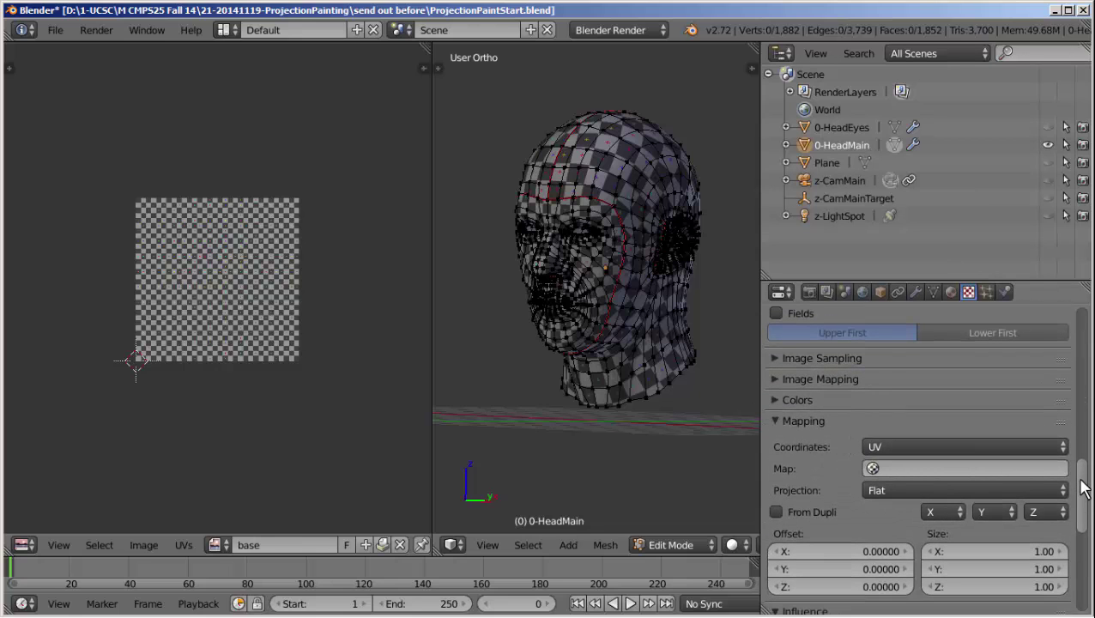
{"action": "left_click_drag", "start_coordinate": [1083, 489], "coordinate": [1086, 554]}
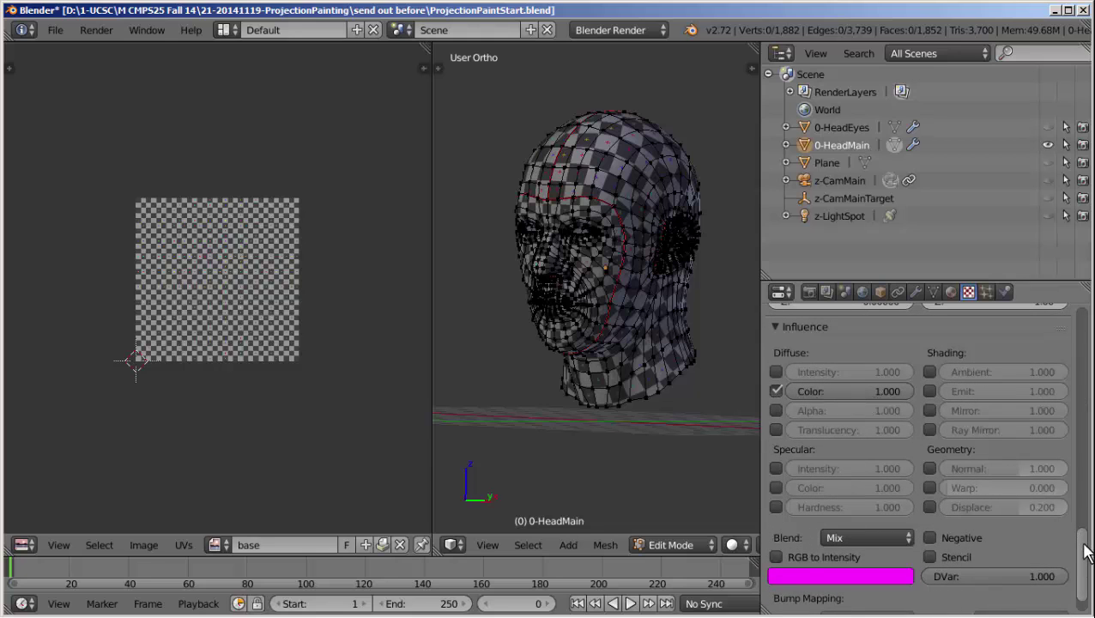
{"action": "left_click_drag", "start_coordinate": [1082, 550], "coordinate": [1083, 311]}
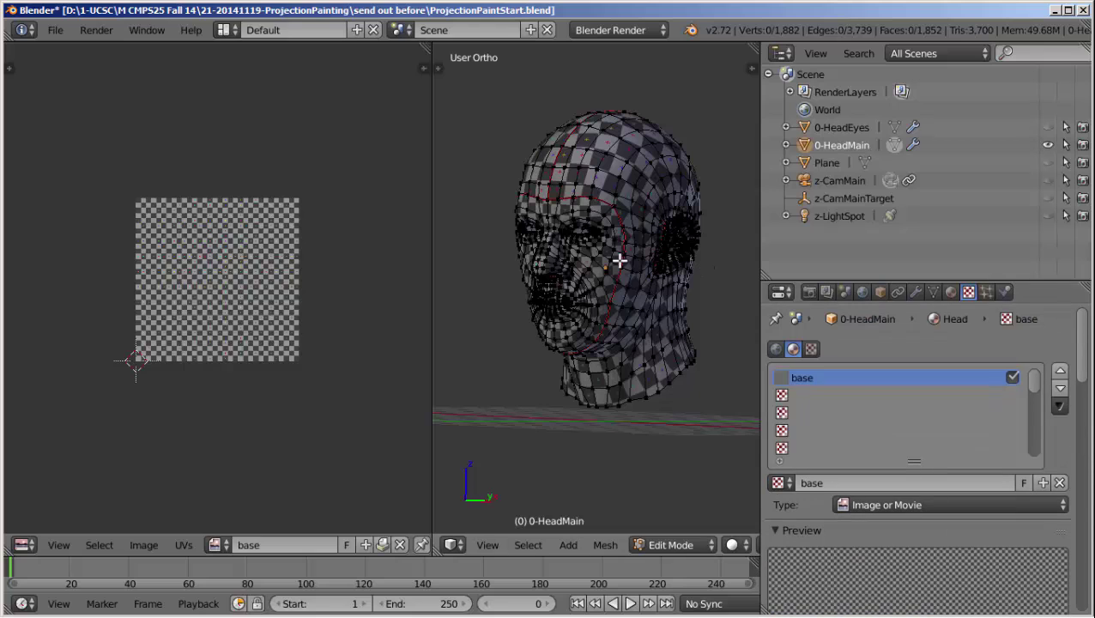
- Render a test image showing the head in the checker grid, then close the render window
{"action": "key", "text": "F12"}
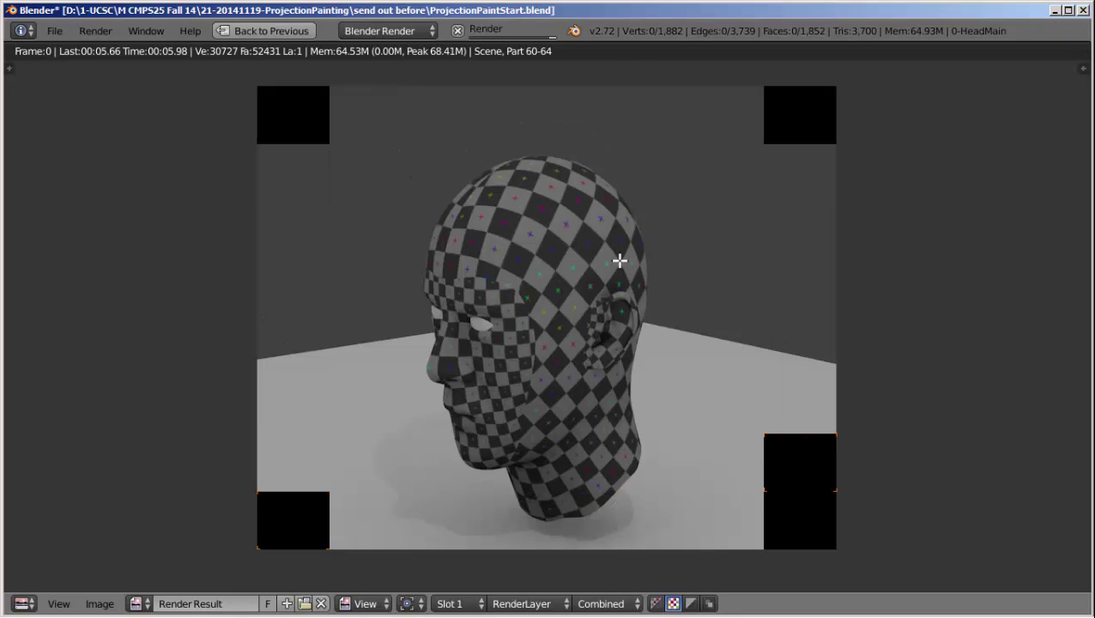
{"action": "key", "text": "Escape"}
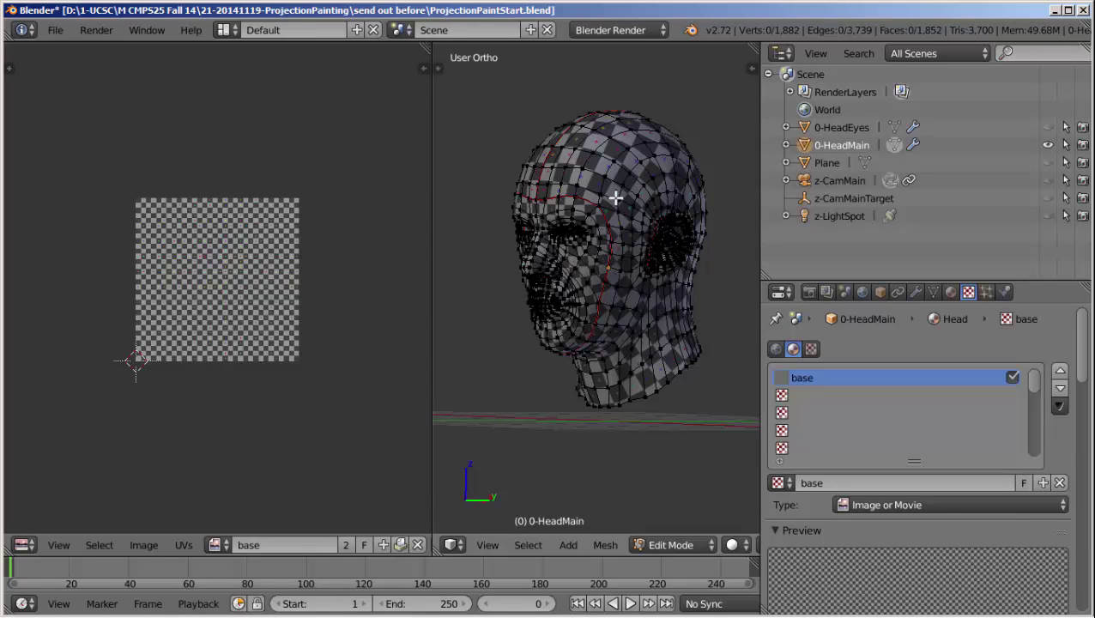
- Add a second UV map to the head mesh next to base and name it 'front'
{"action": "left_click", "coordinate": [934, 292]}
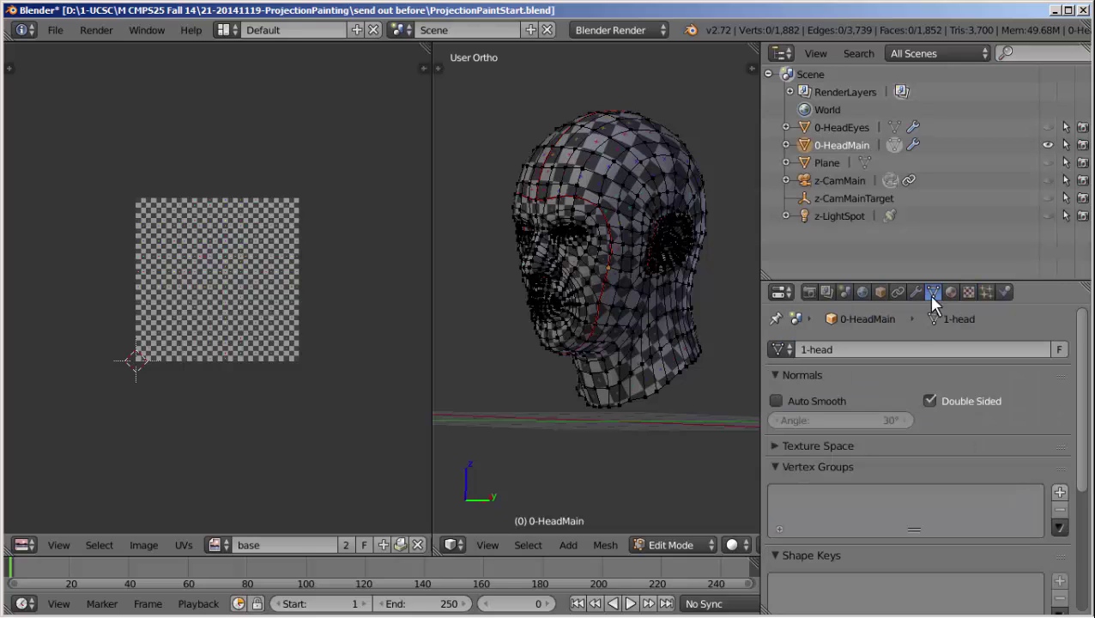
{"action": "left_click", "coordinate": [775, 466]}
{"action": "left_click", "coordinate": [776, 487]}
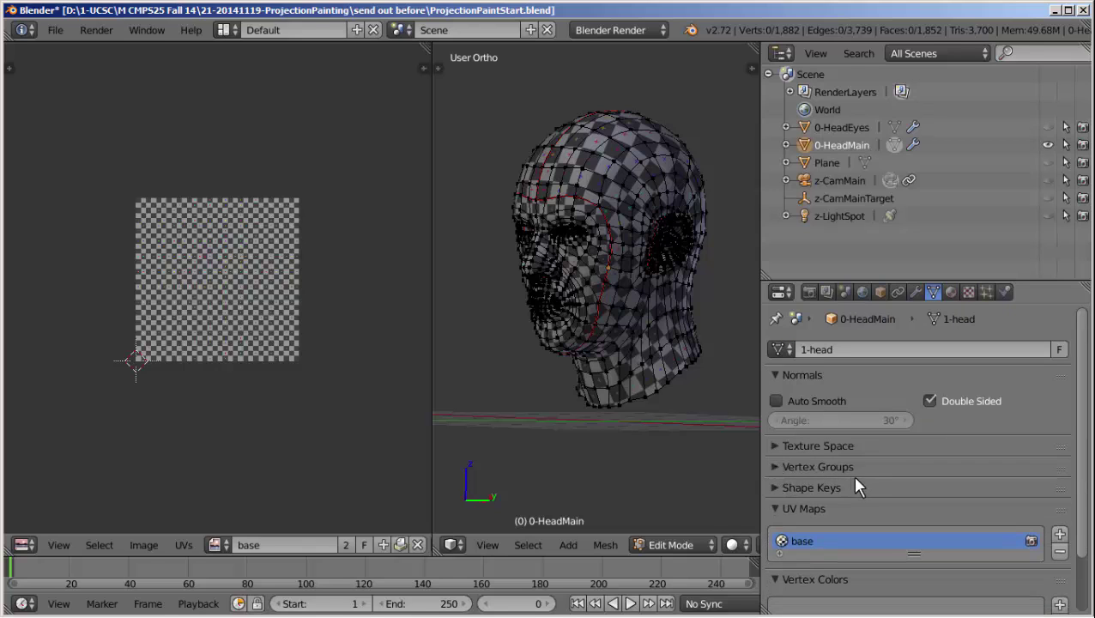
{"action": "scroll", "coordinate": [880, 440], "scroll_direction": "down", "scroll_amount": 2}
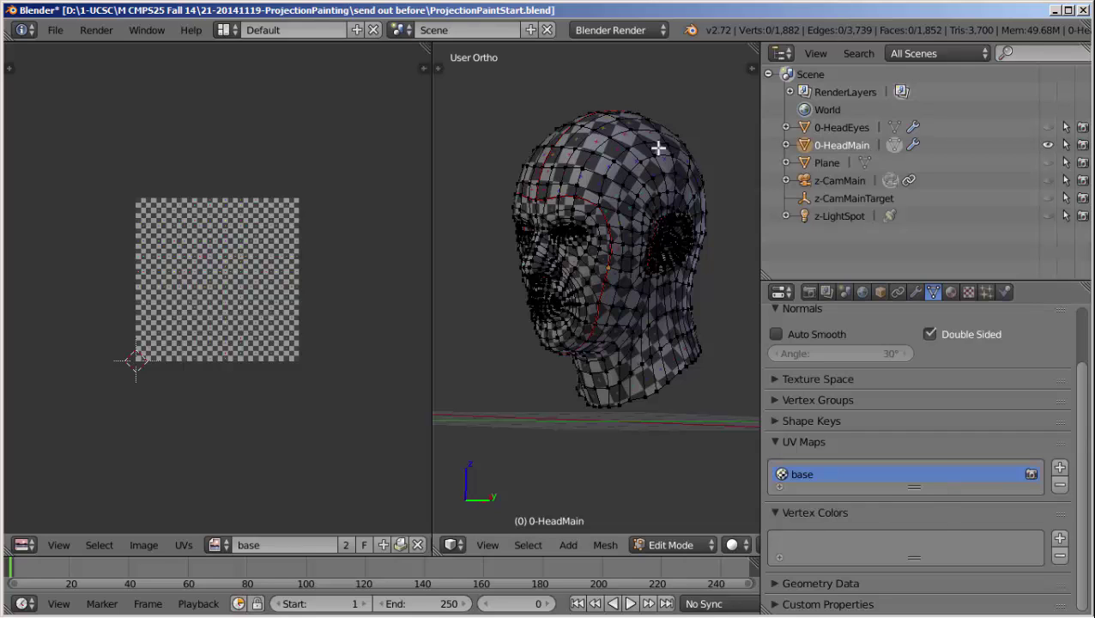
{"action": "left_click", "coordinate": [1055, 468]}
{"action": "double_click", "coordinate": [808, 494]}
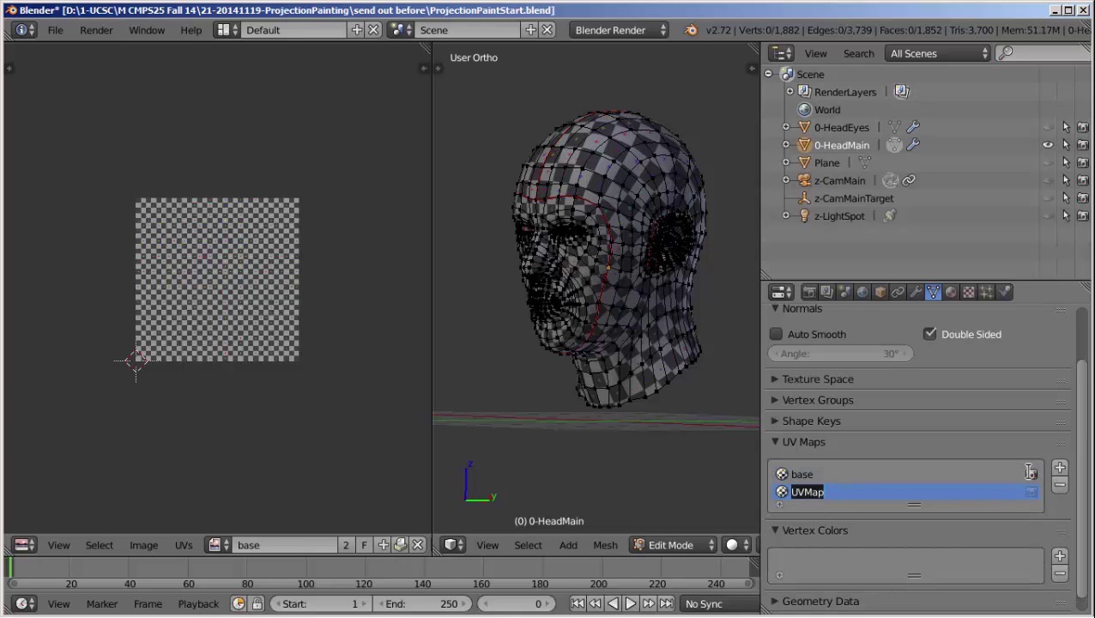
{"action": "type", "text": "front"}
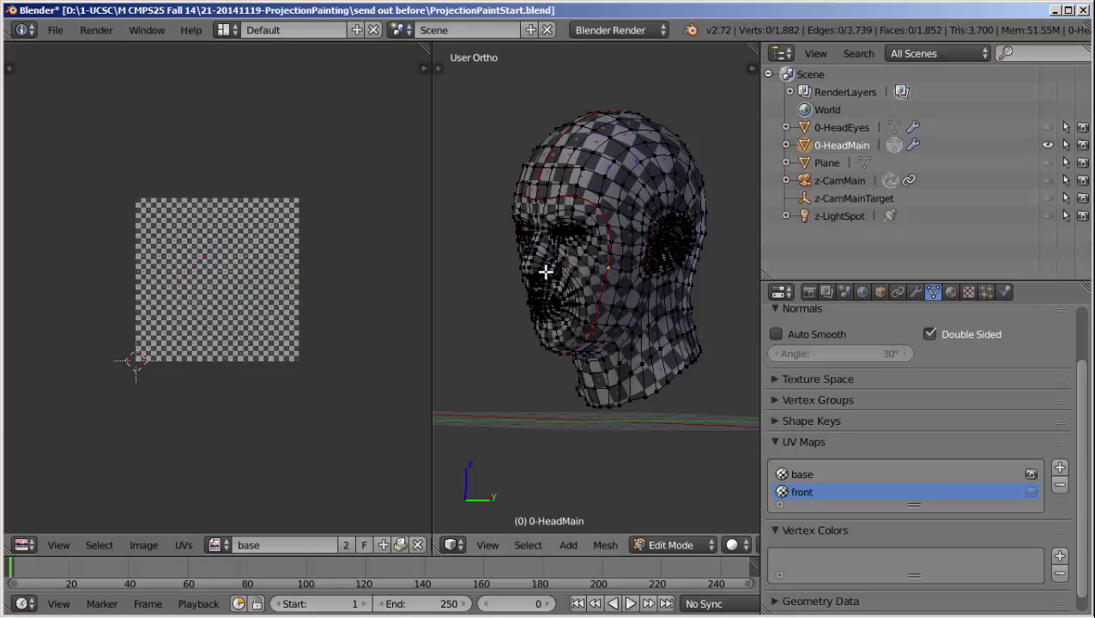
- View the head from the front and frame the whole mesh
{"action": "key", "text": "KP_1"}
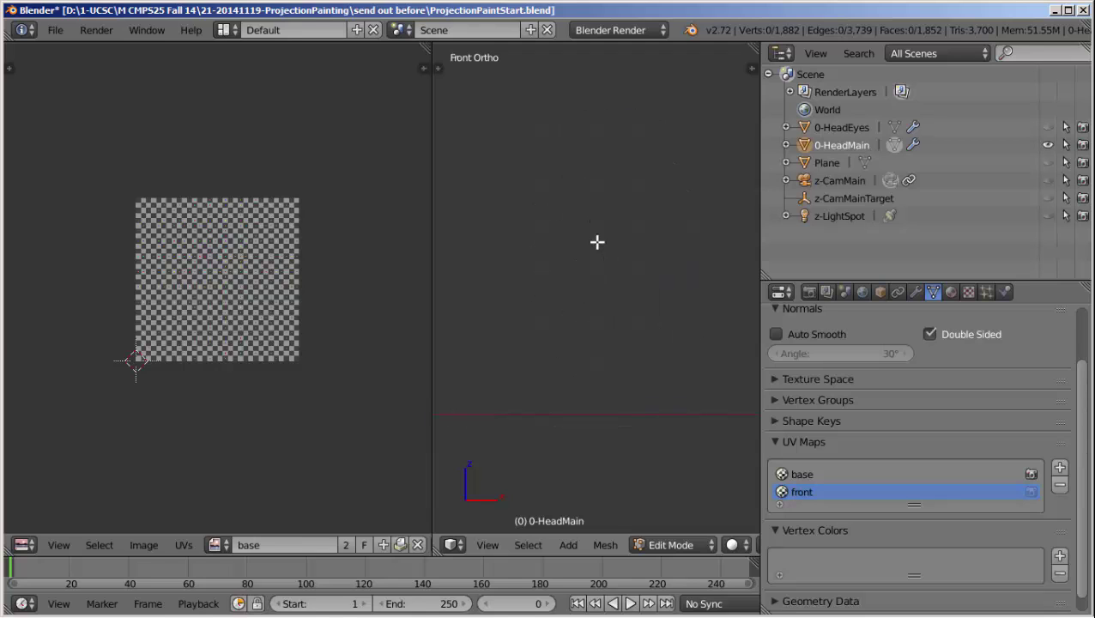
{"action": "key", "text": "Home"}
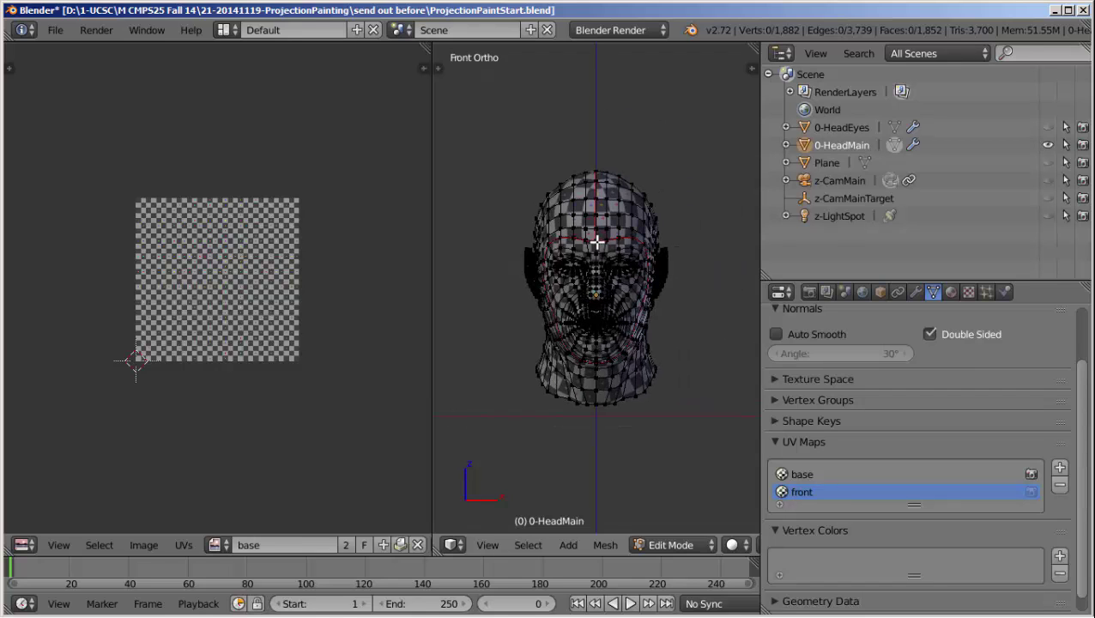
{"action": "scroll", "coordinate": [607, 276], "scroll_direction": "up", "scroll_amount": 2}
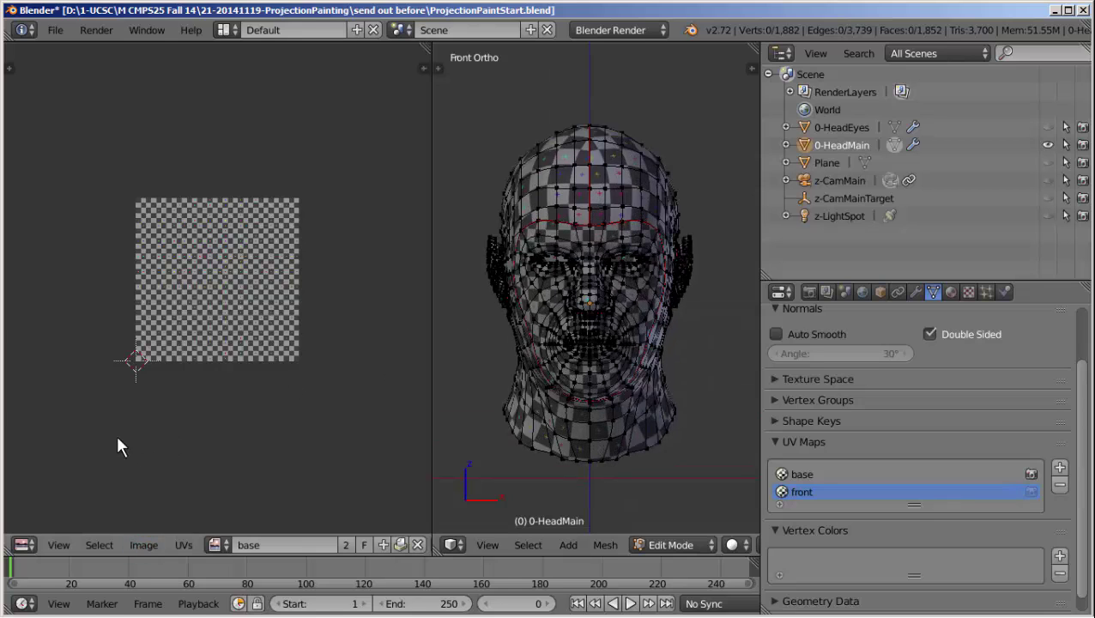
- Load the front.png photo into the image editor
{"action": "left_click", "coordinate": [135, 547]}
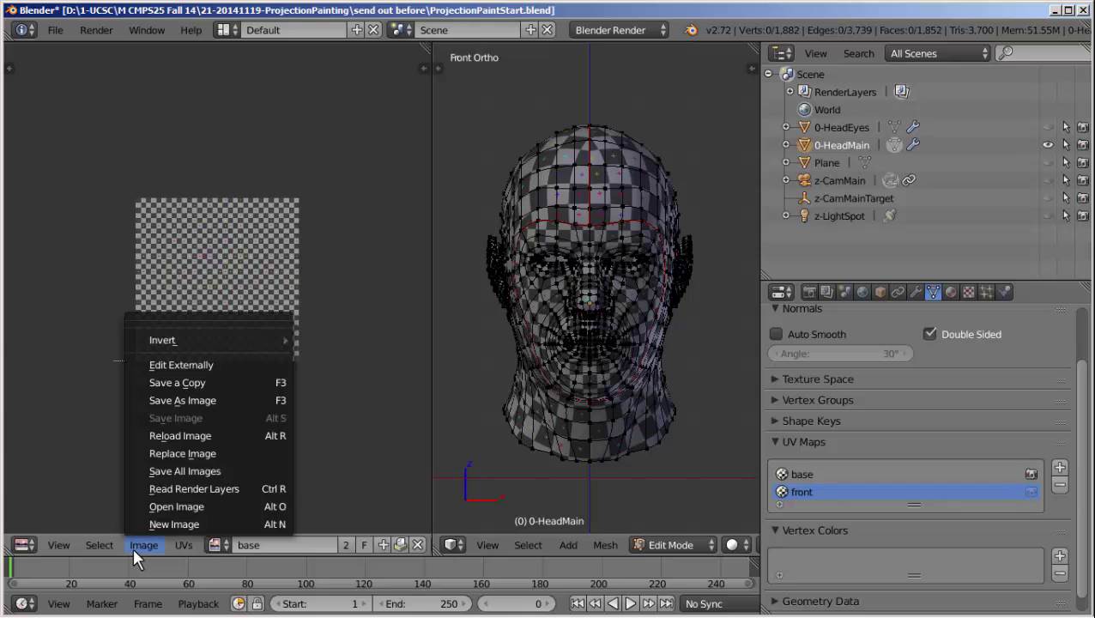
{"action": "left_click", "coordinate": [170, 509]}
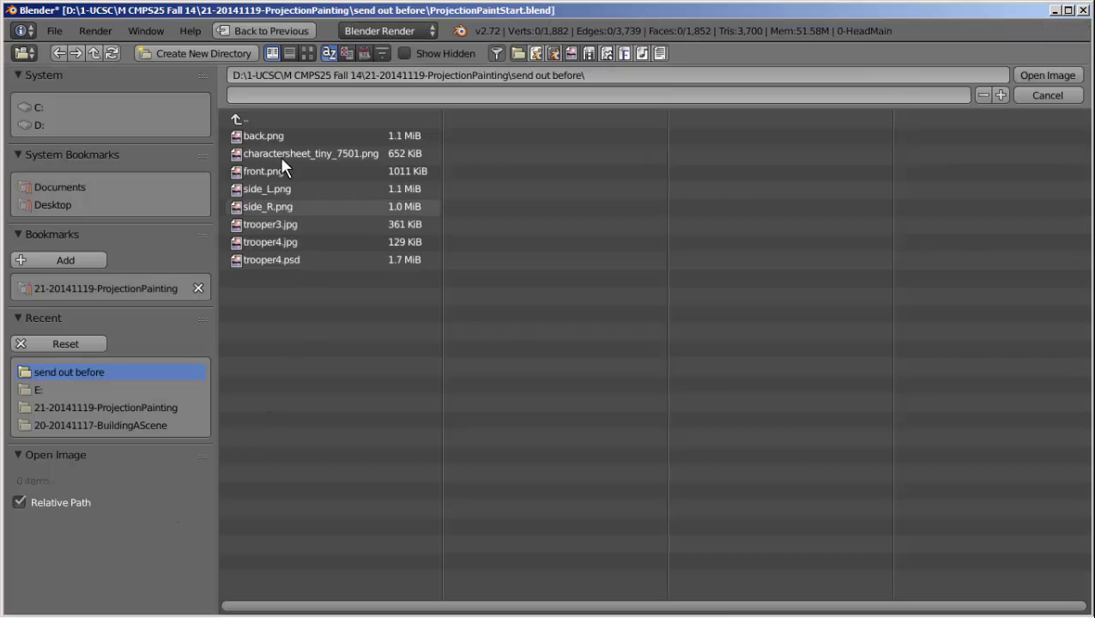
{"action": "left_click", "coordinate": [307, 53]}
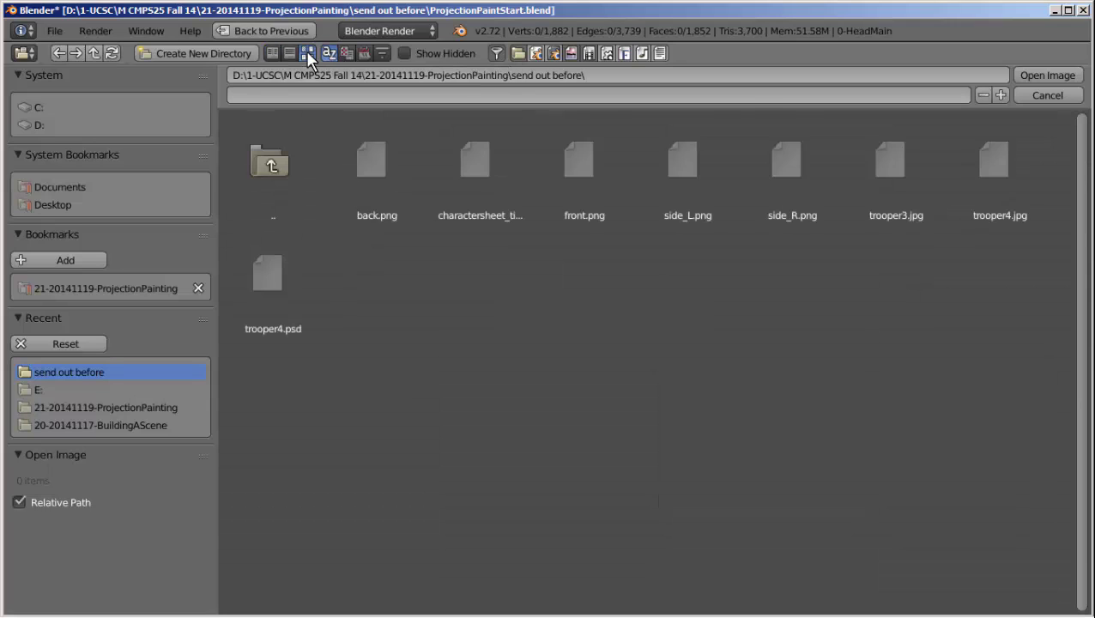
{"action": "left_click", "coordinate": [591, 167]}
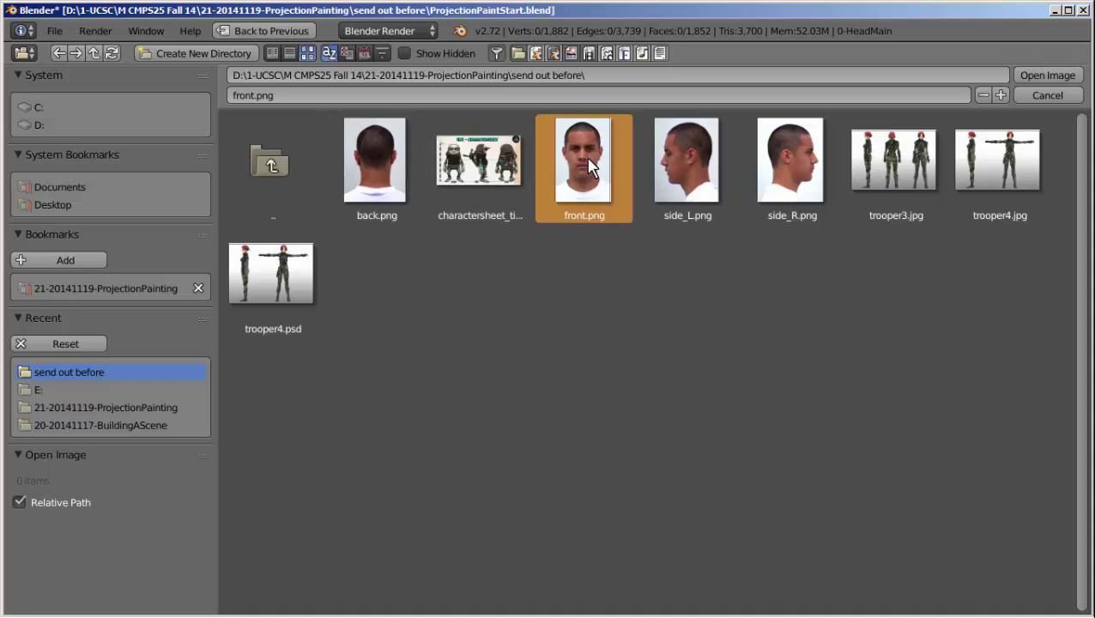
{"action": "left_click", "coordinate": [1052, 74]}
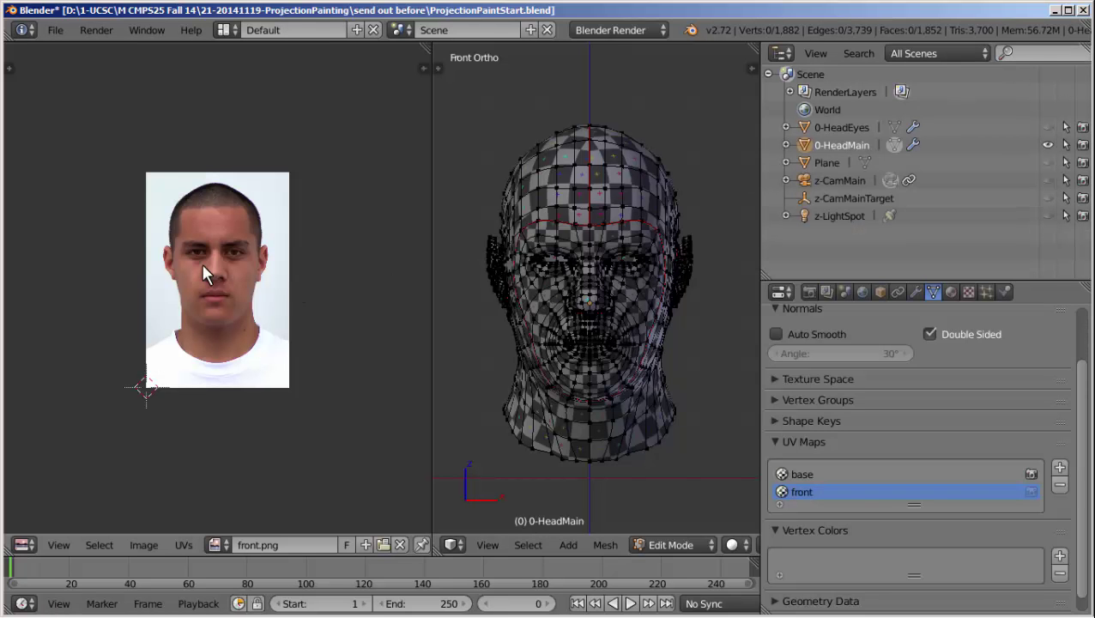
{"action": "scroll", "coordinate": [202, 264], "scroll_direction": "up", "scroll_amount": 3}
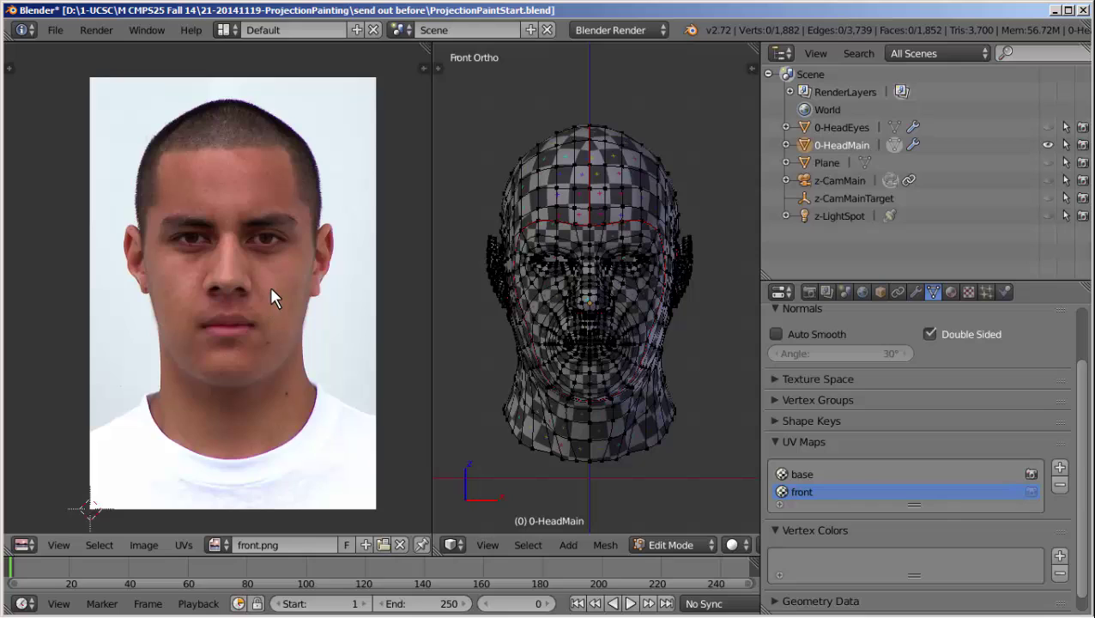
{"action": "scroll", "coordinate": [270, 292], "scroll_direction": "down", "scroll_amount": 1}
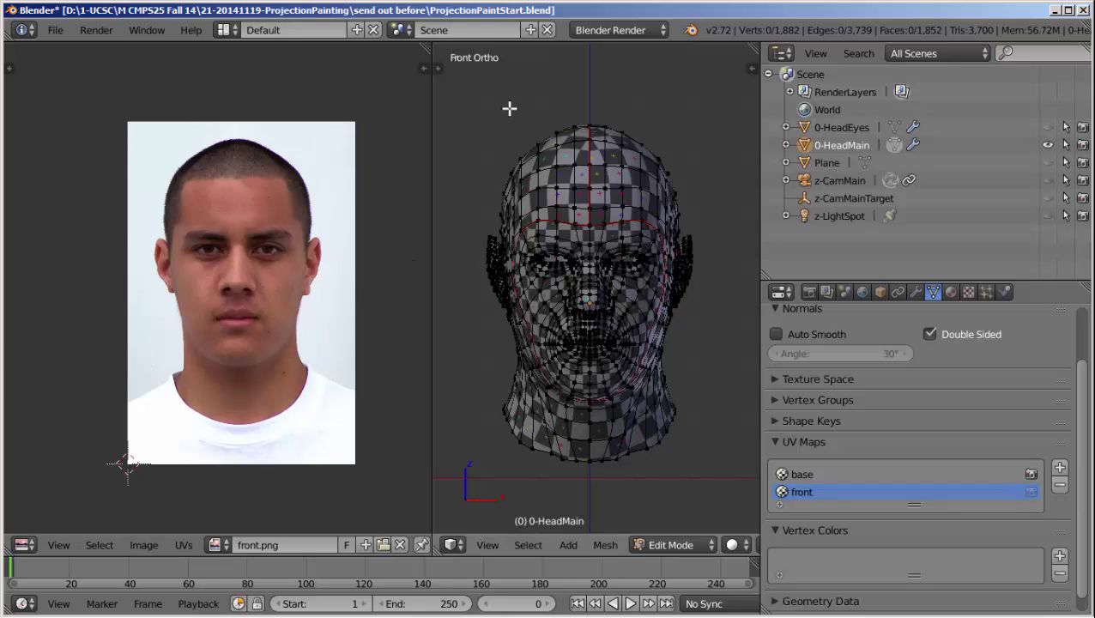
- Widen the 3D view area to the right, briefly showing then hiding its sidebar
{"action": "key", "text": "KP_5"}
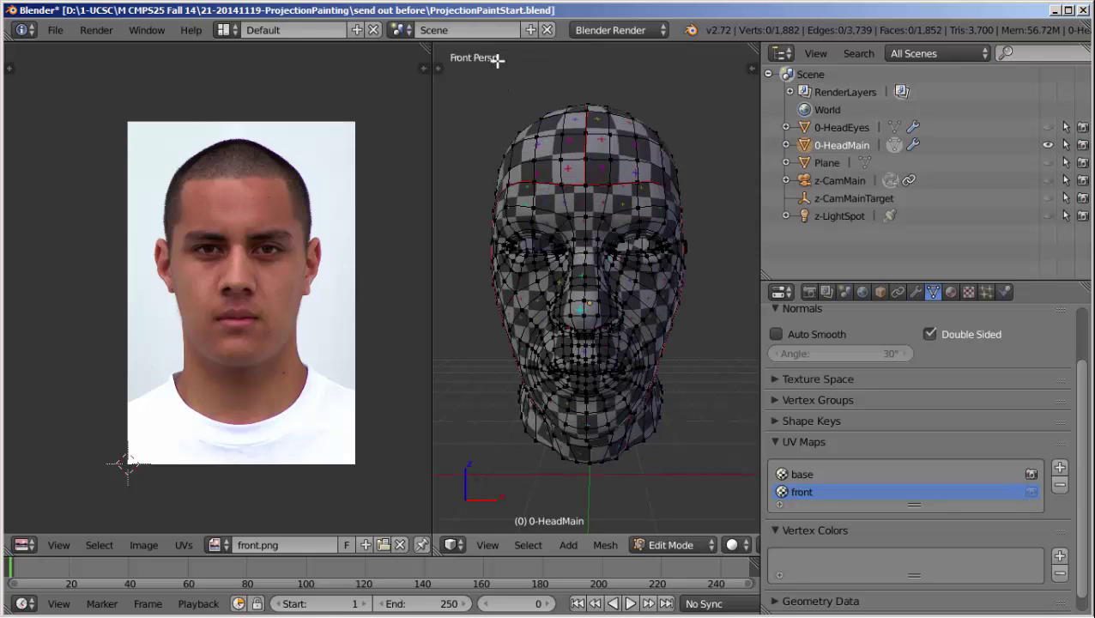
{"action": "middle_click_drag", "start_coordinate": [604, 279], "coordinate": [603, 275]}
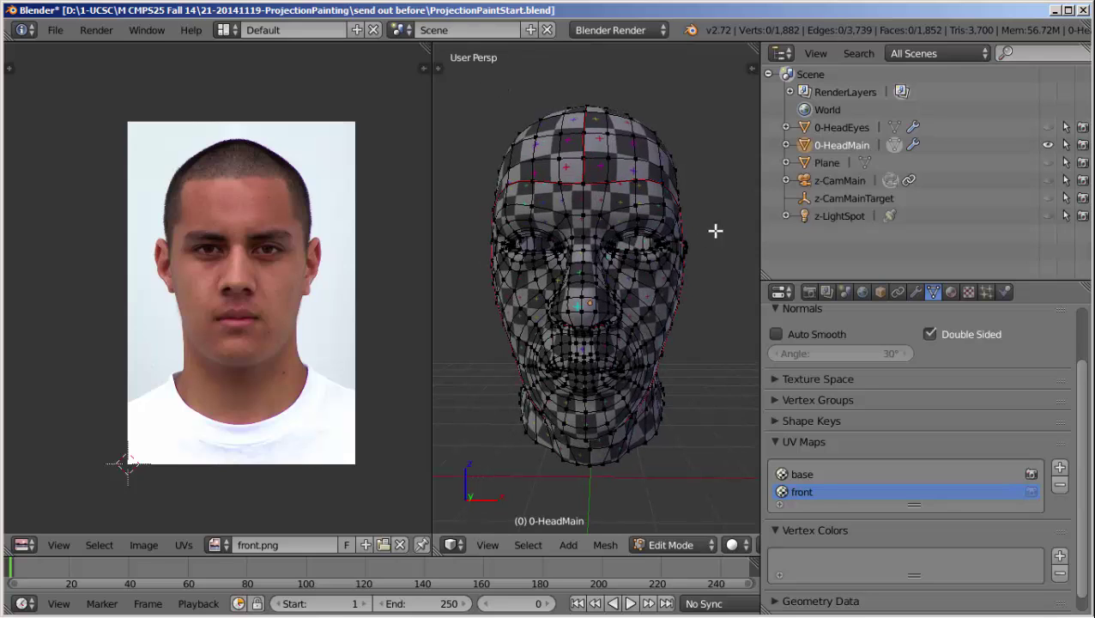
{"action": "left_click_drag", "start_coordinate": [759, 230], "coordinate": [899, 228]}
{"action": "key", "text": "n"}
{"action": "left_click_drag", "start_coordinate": [887, 311], "coordinate": [850, 159]}
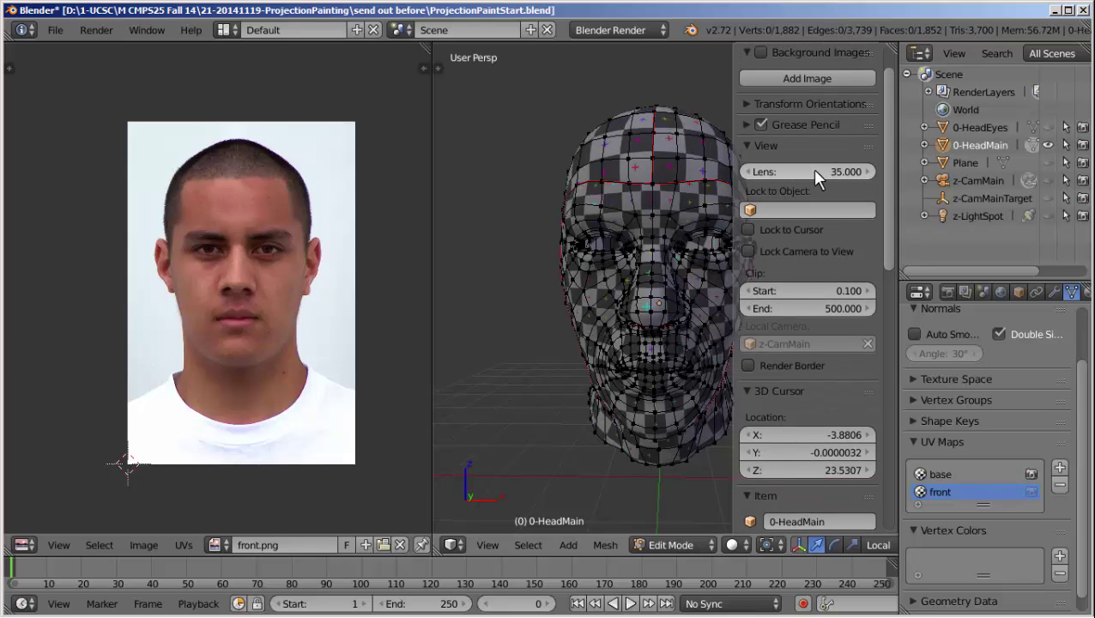
{"action": "left_click_drag", "start_coordinate": [730, 181], "coordinate": [933, 183]}
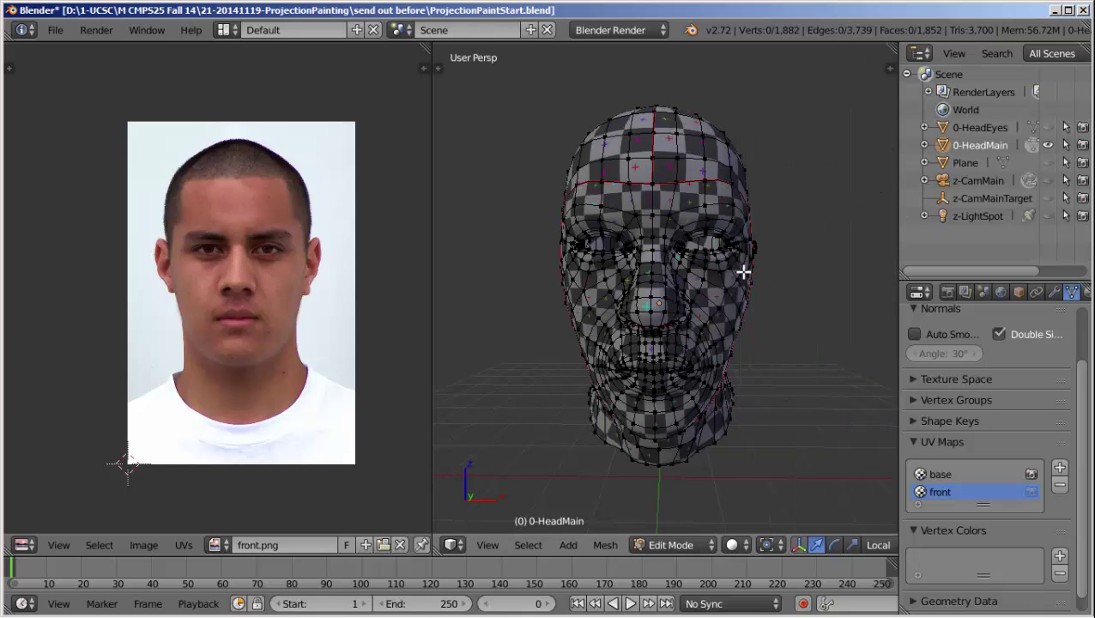
- Bring the view back to a near-frontal orthographic look at the head
{"action": "key", "text": "KP_6"}
{"action": "key", "text": "KP_4"}
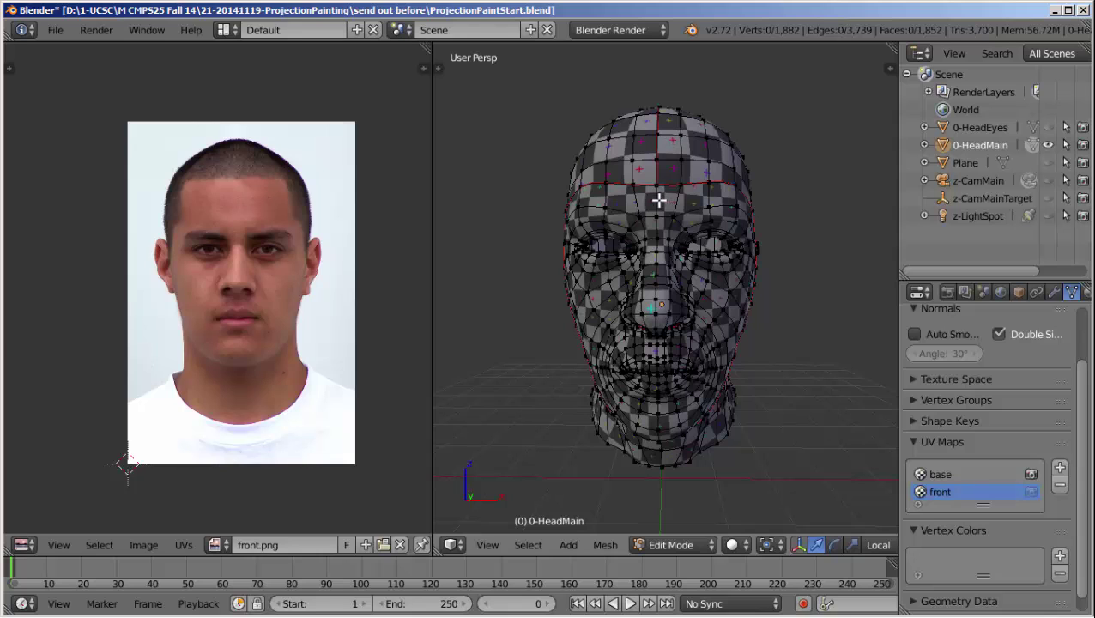
{"action": "key", "text": "KP_5"}
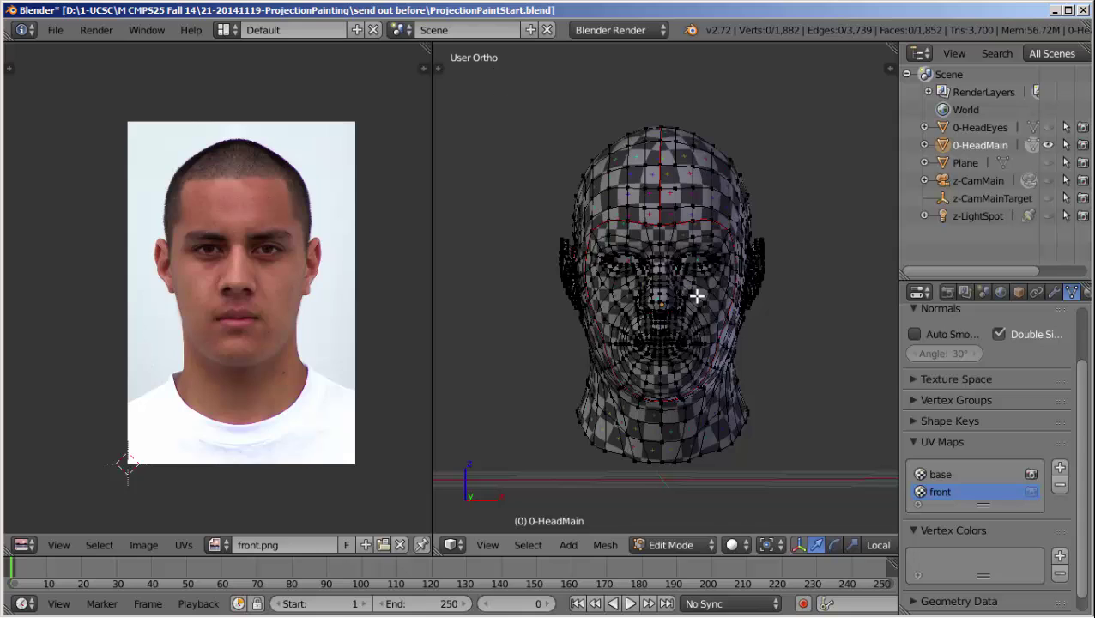
- Select every head vertex and project its UVs into the front map with Project From View
{"action": "key", "text": "a"}
{"action": "key", "text": "u"}
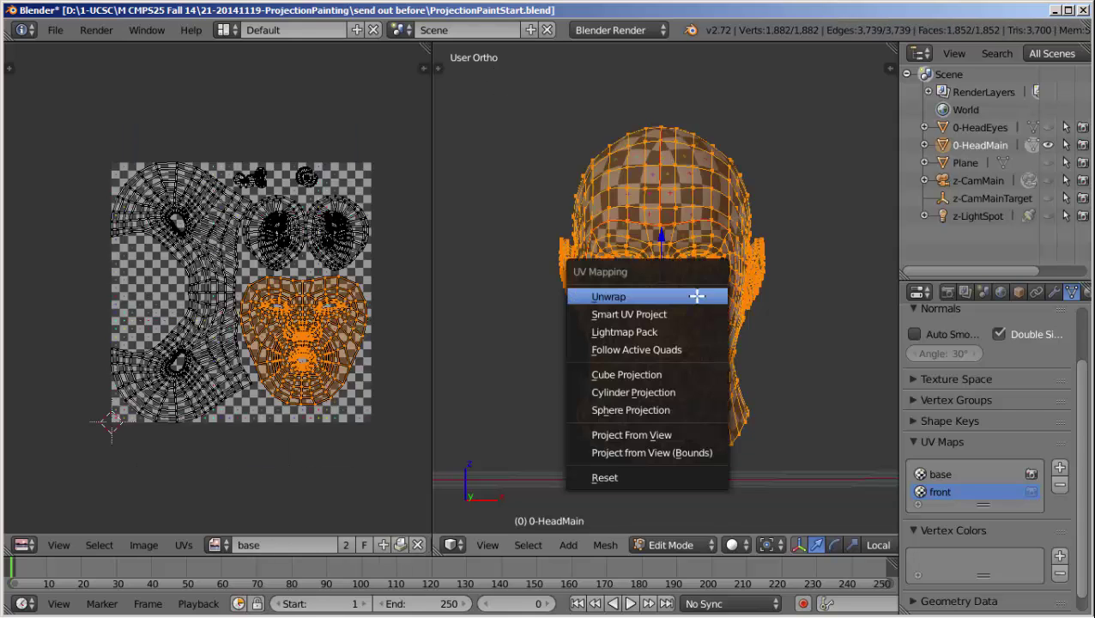
{"action": "left_click", "coordinate": [672, 435]}
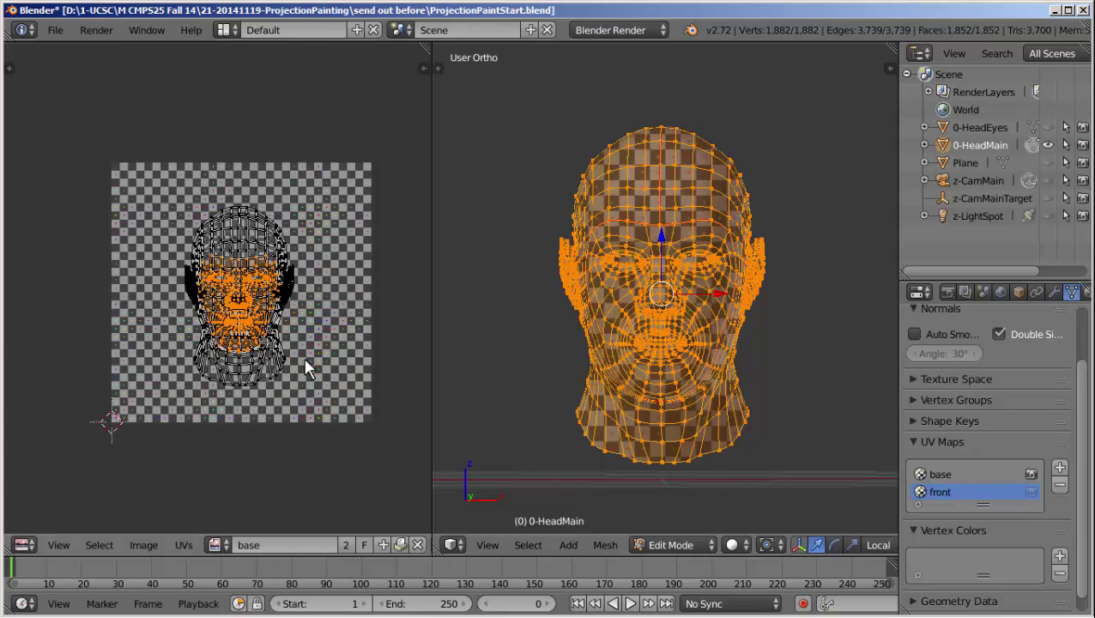
{"action": "scroll", "coordinate": [245, 298], "scroll_direction": "up", "scroll_amount": 1}
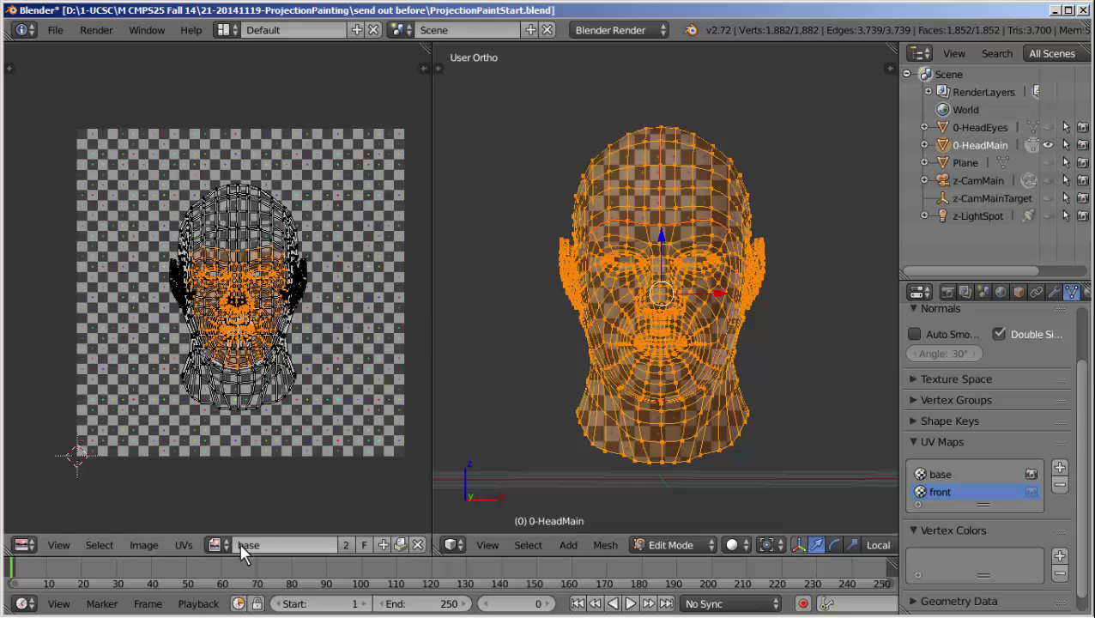
- Show front.png behind the UVs and select the head's UV island in island mode
{"action": "left_click", "coordinate": [215, 544]}
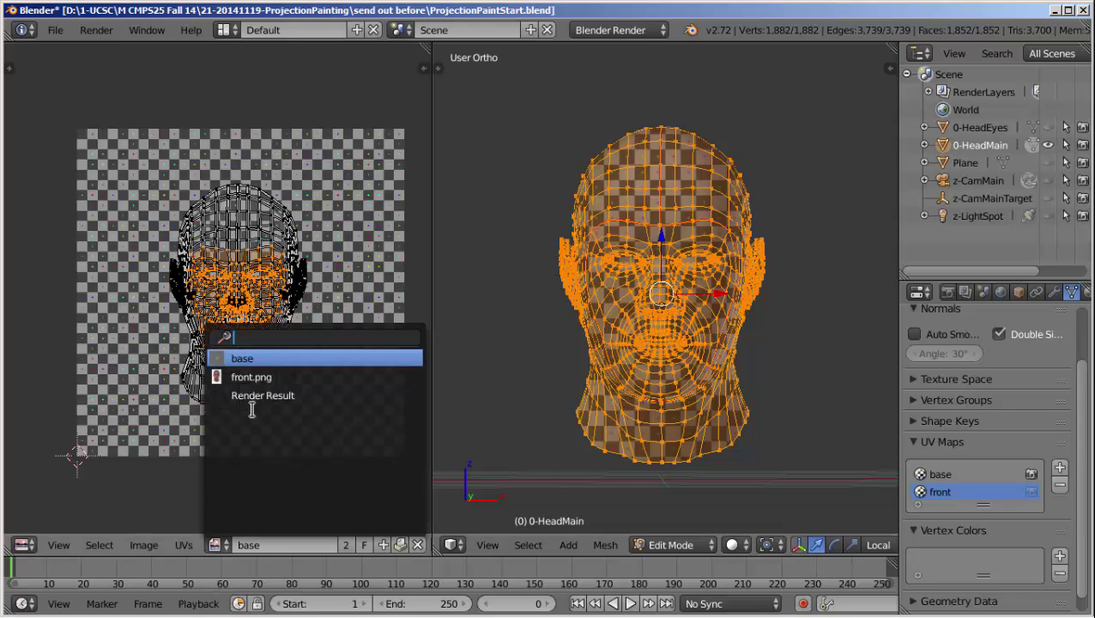
{"action": "left_click", "coordinate": [261, 377]}
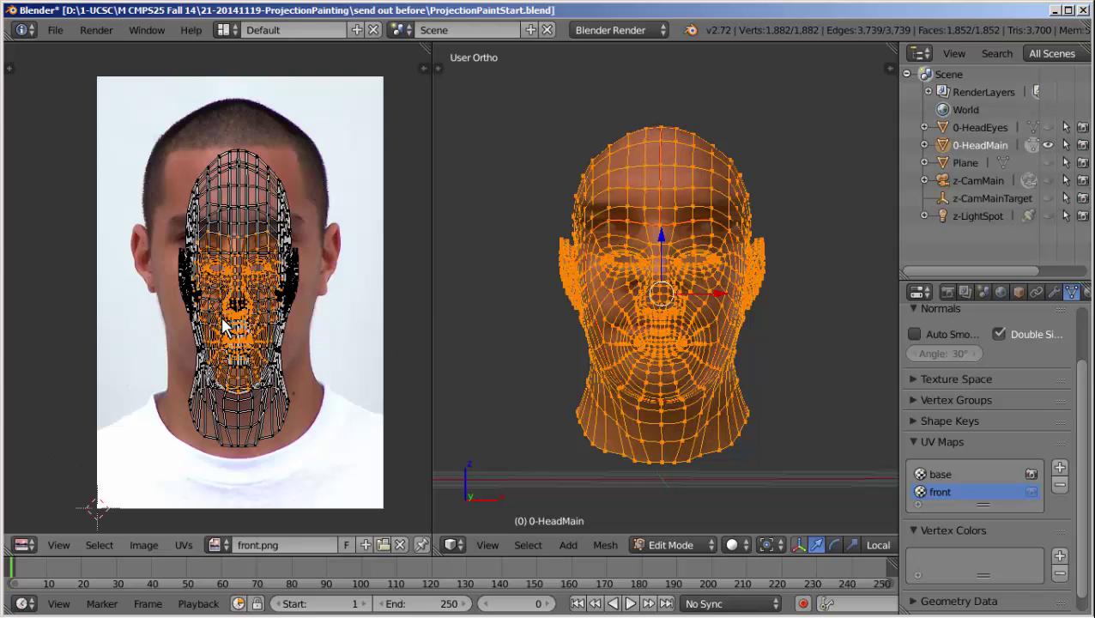
{"action": "key", "text": "a"}
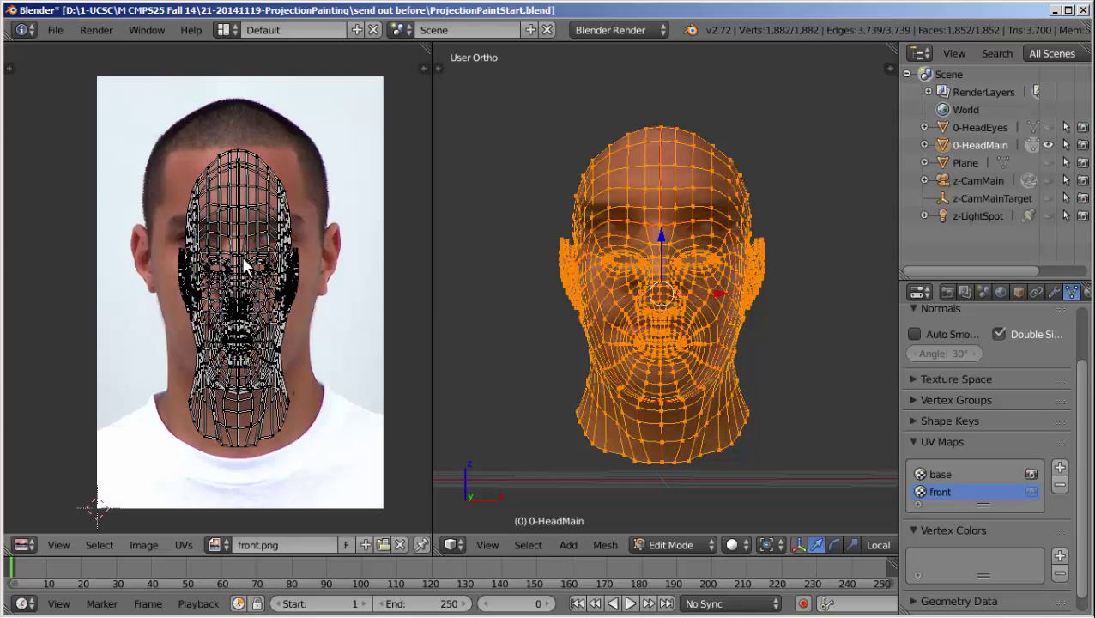
{"action": "key", "text": "ctrl+Tab"}
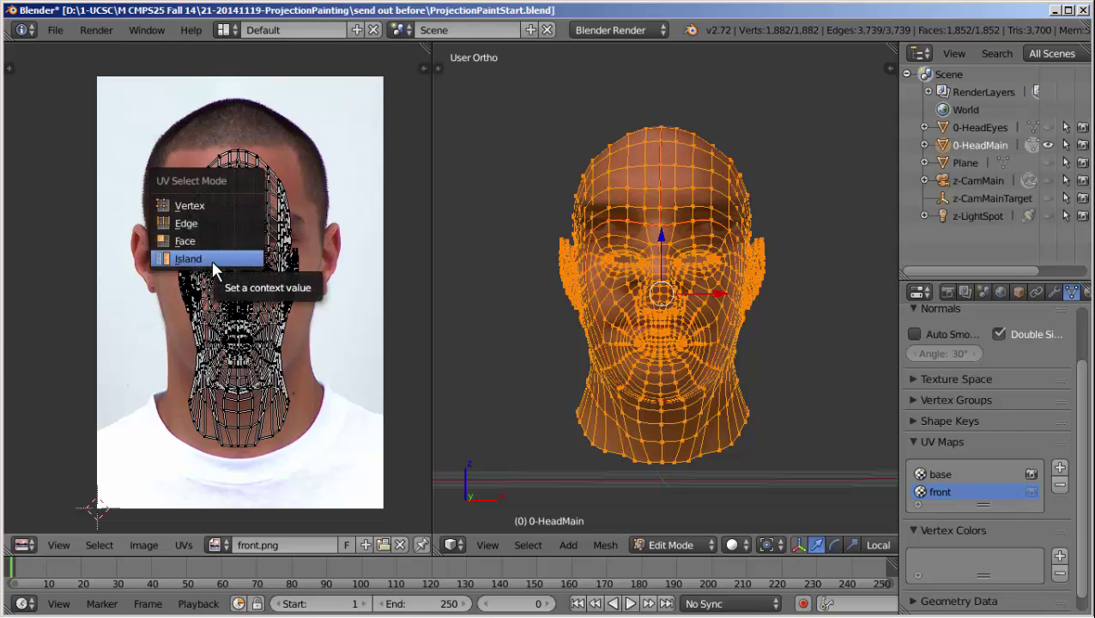
{"action": "left_click", "coordinate": [211, 260]}
{"action": "right_click", "coordinate": [257, 268]}
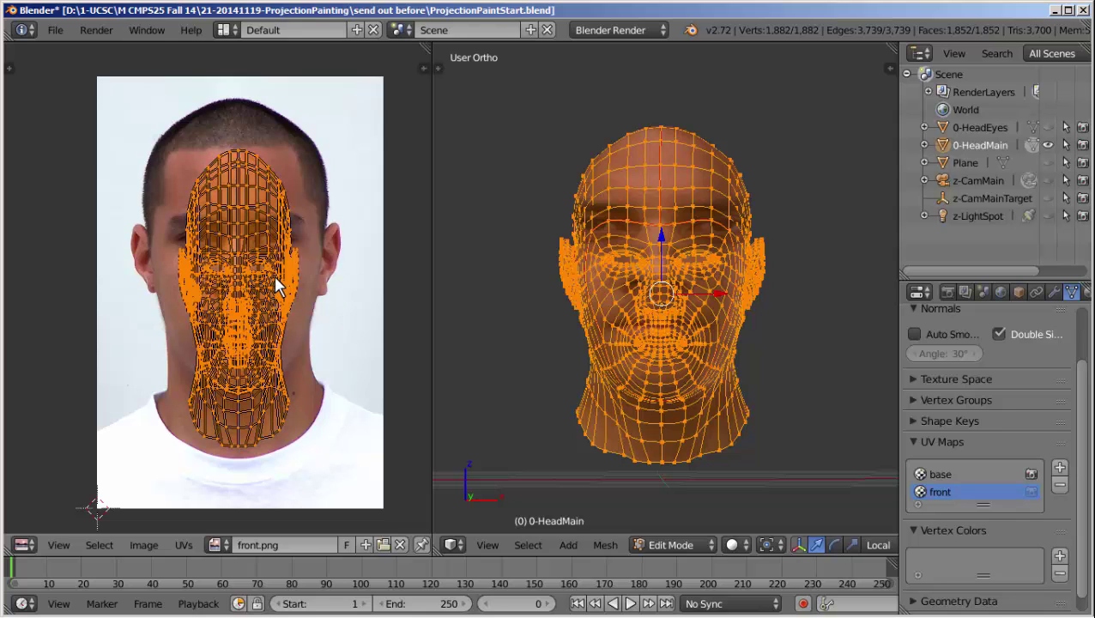
- Widen the island in X, shift it vertically, then stretch it in Y to fit the face
{"action": "key", "text": "s"}
{"action": "key", "text": "x"}
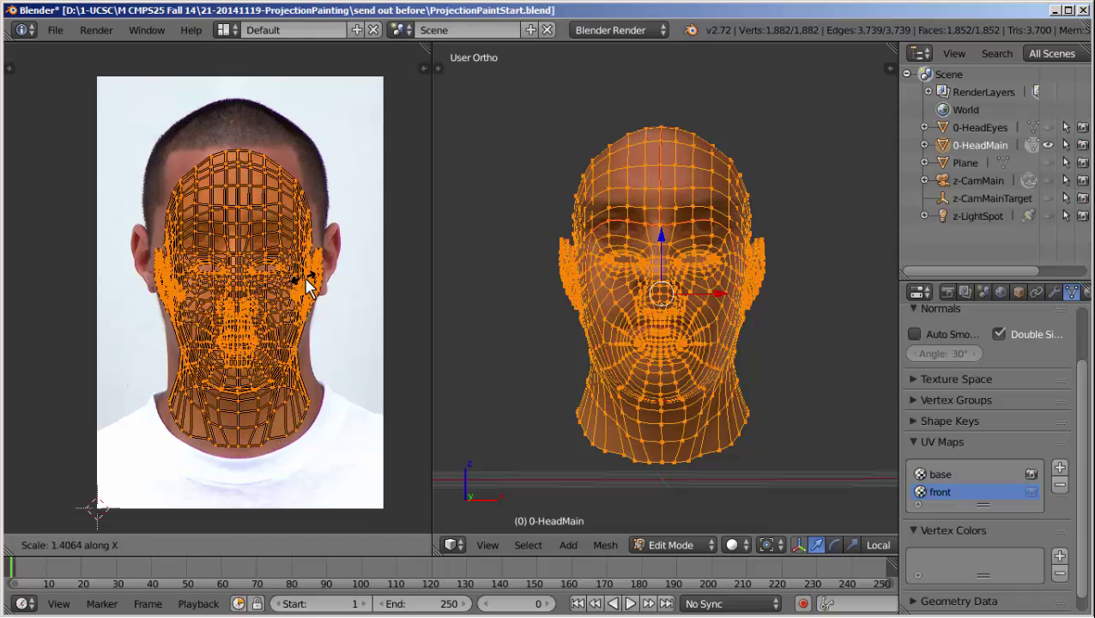
{"action": "left_click", "coordinate": [312, 285]}
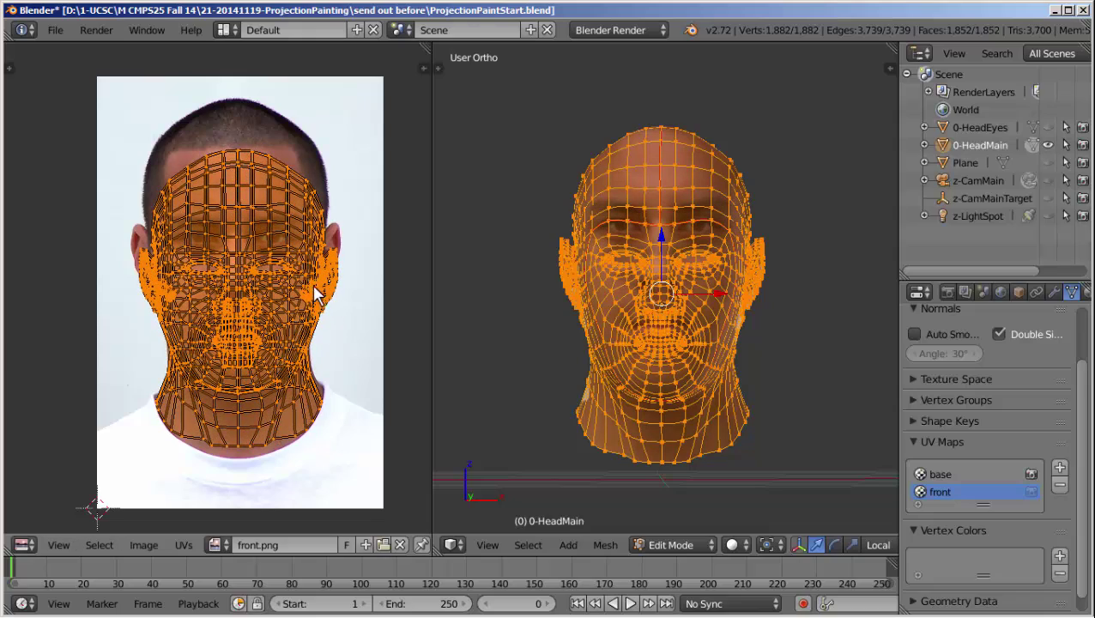
{"action": "key", "text": "g"}
{"action": "key", "text": "y"}
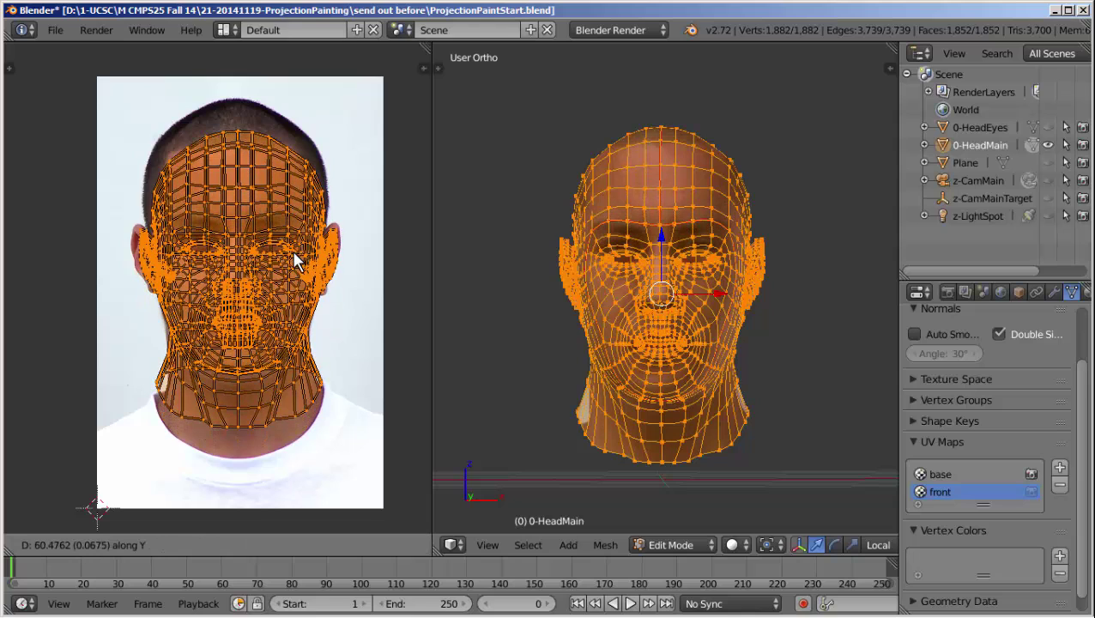
{"action": "left_click", "coordinate": [291, 253]}
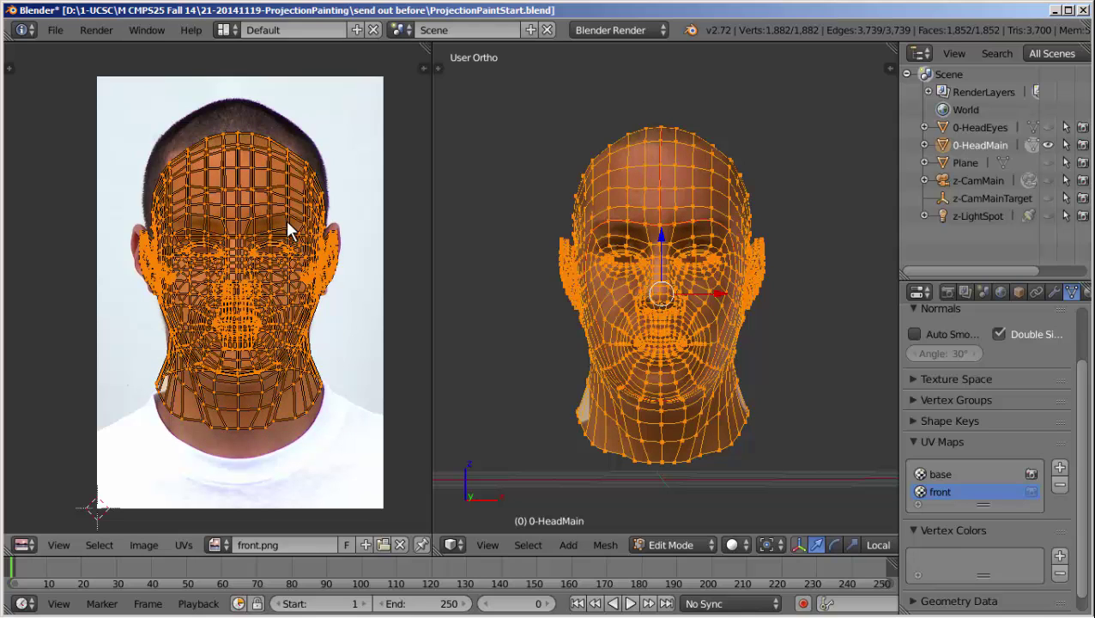
{"action": "key", "text": "s"}
{"action": "key", "text": "y"}
{"action": "left_click", "coordinate": [284, 179]}
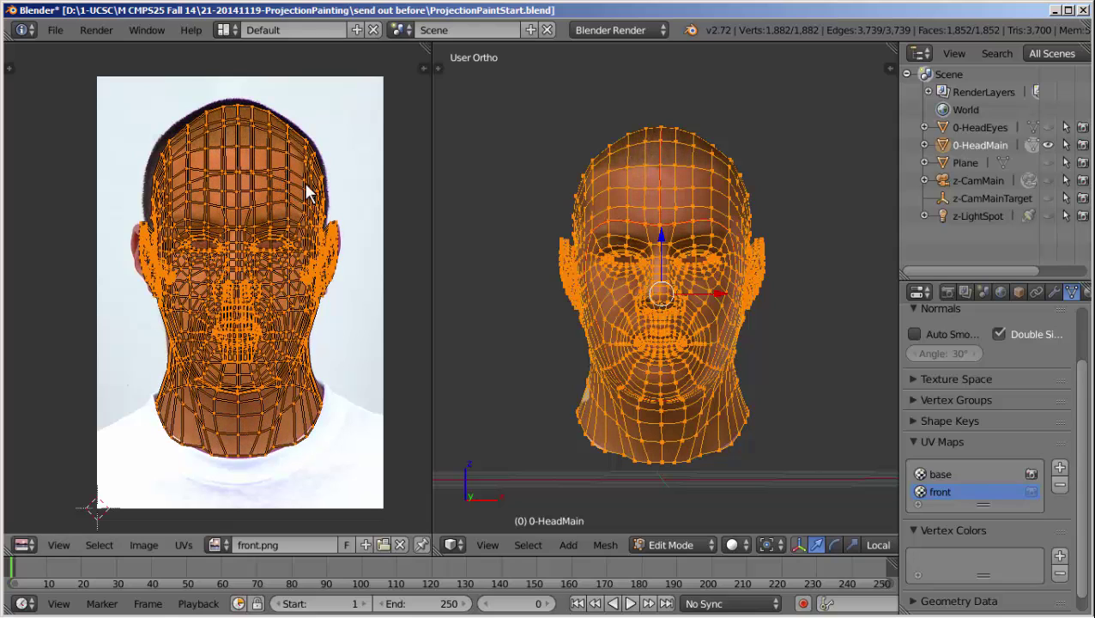
{"action": "scroll", "coordinate": [736, 254], "scroll_direction": "up", "scroll_amount": 3}
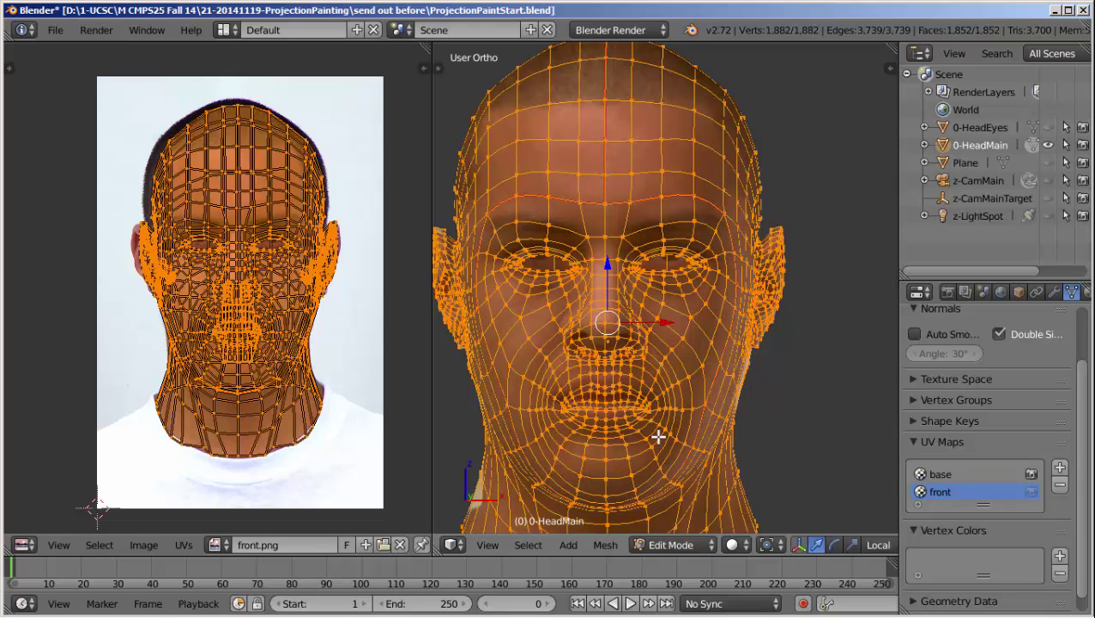
{"action": "left_click", "coordinate": [732, 545]}
{"action": "left_click", "coordinate": [775, 465]}
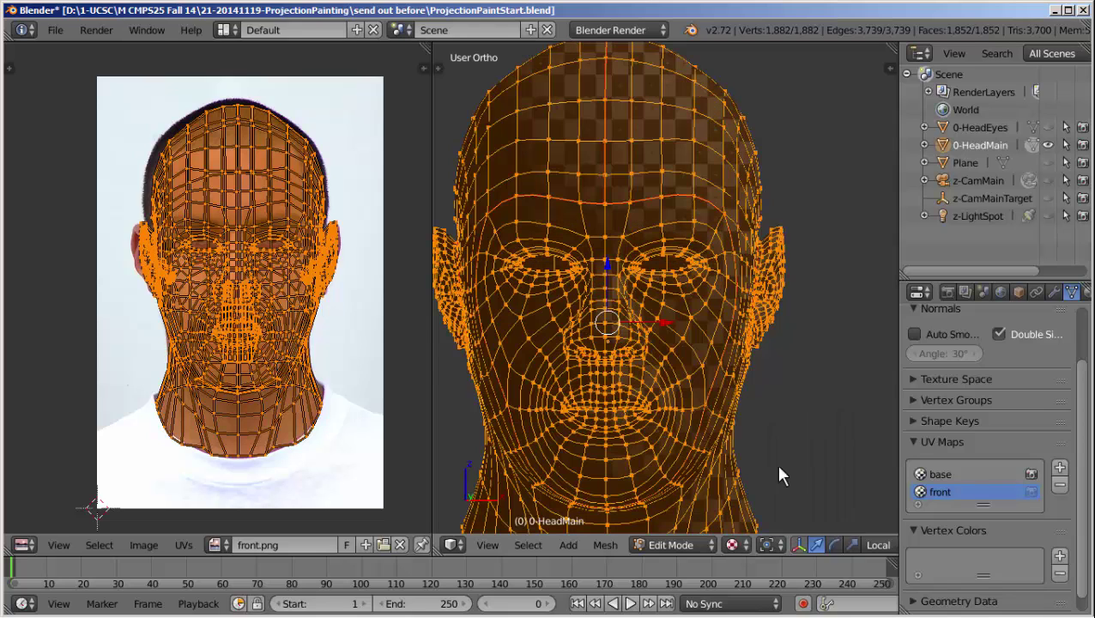
{"action": "left_click", "coordinate": [728, 545]}
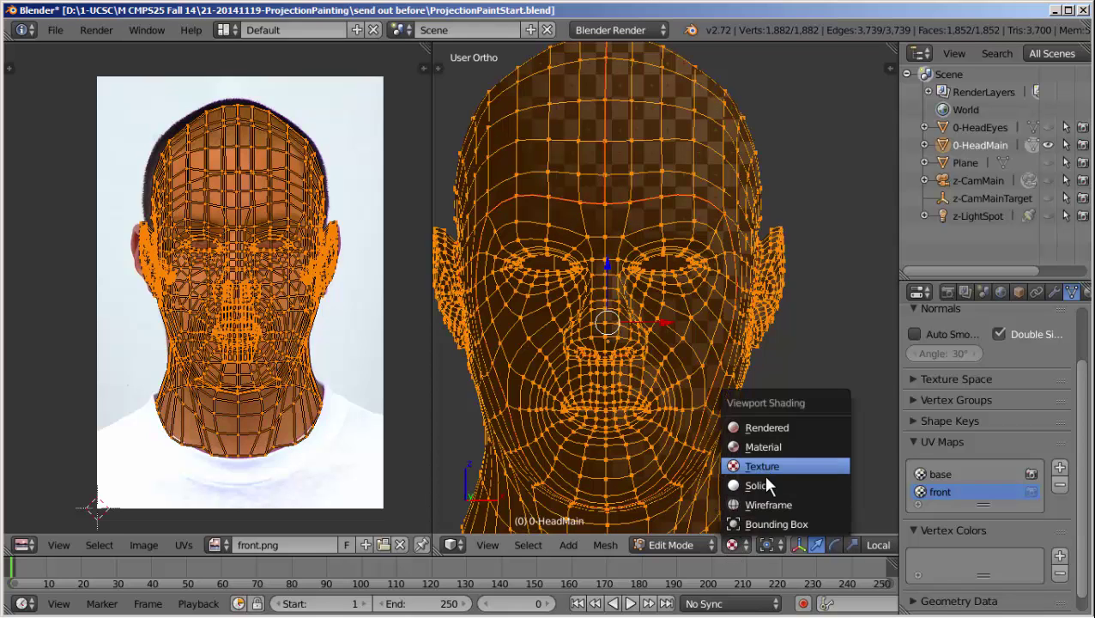
{"action": "left_click", "coordinate": [765, 483]}
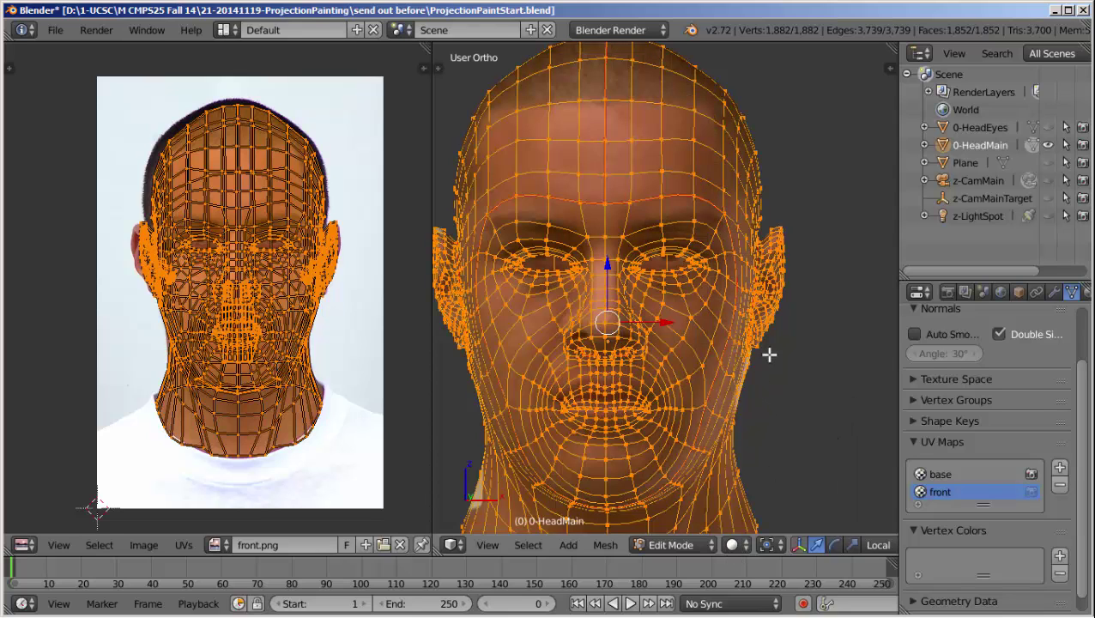
{"action": "key", "text": "n"}
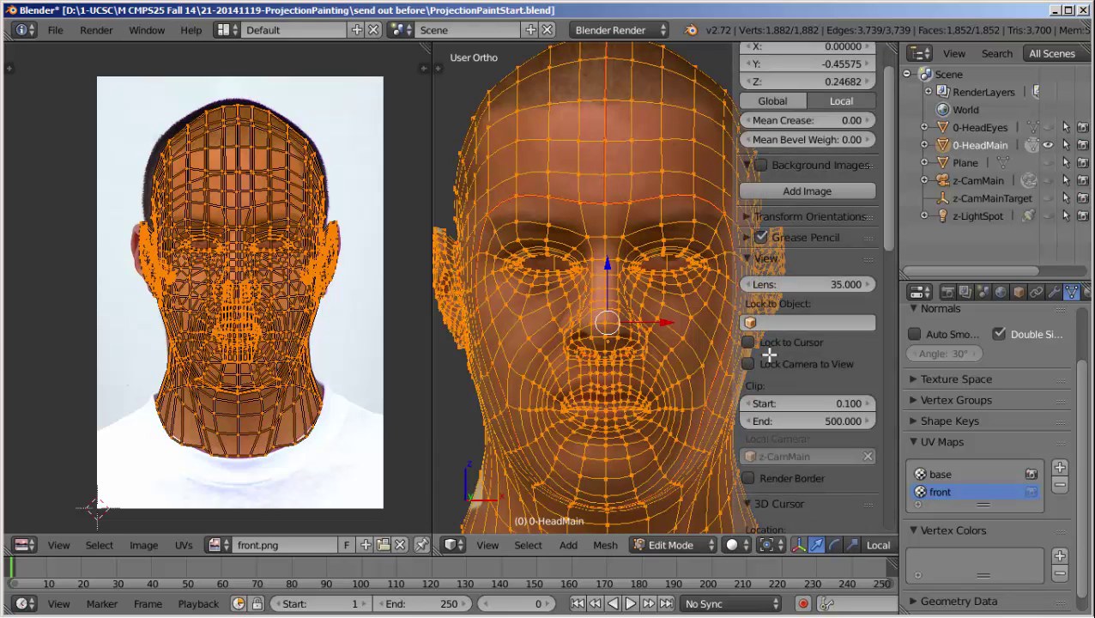
{"action": "left_click_drag", "start_coordinate": [884, 215], "coordinate": [890, 440]}
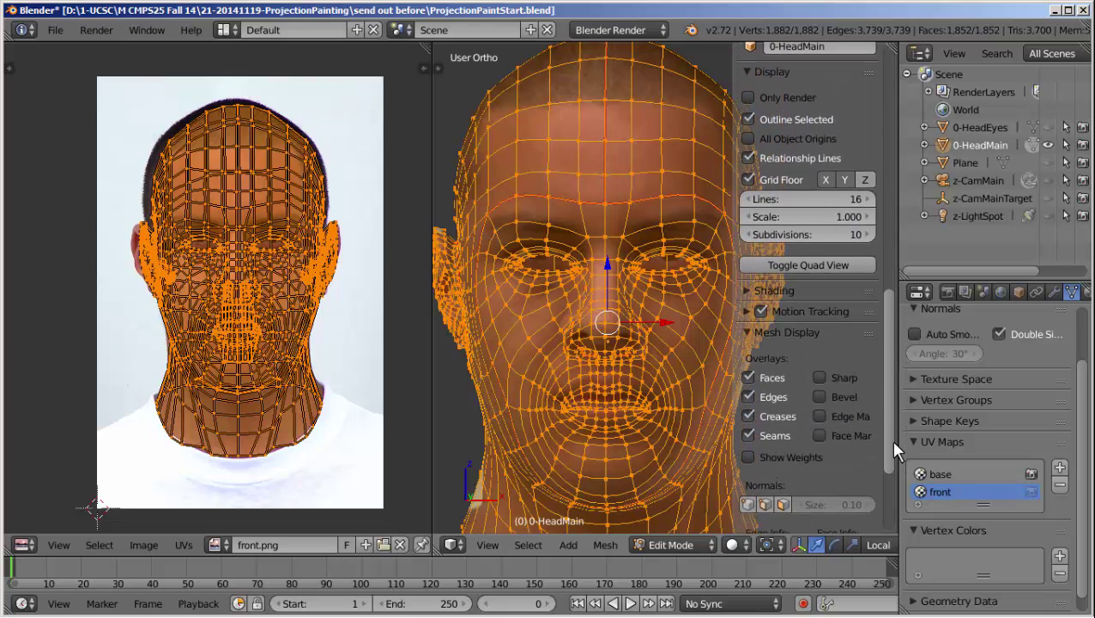
{"action": "left_click", "coordinate": [749, 290]}
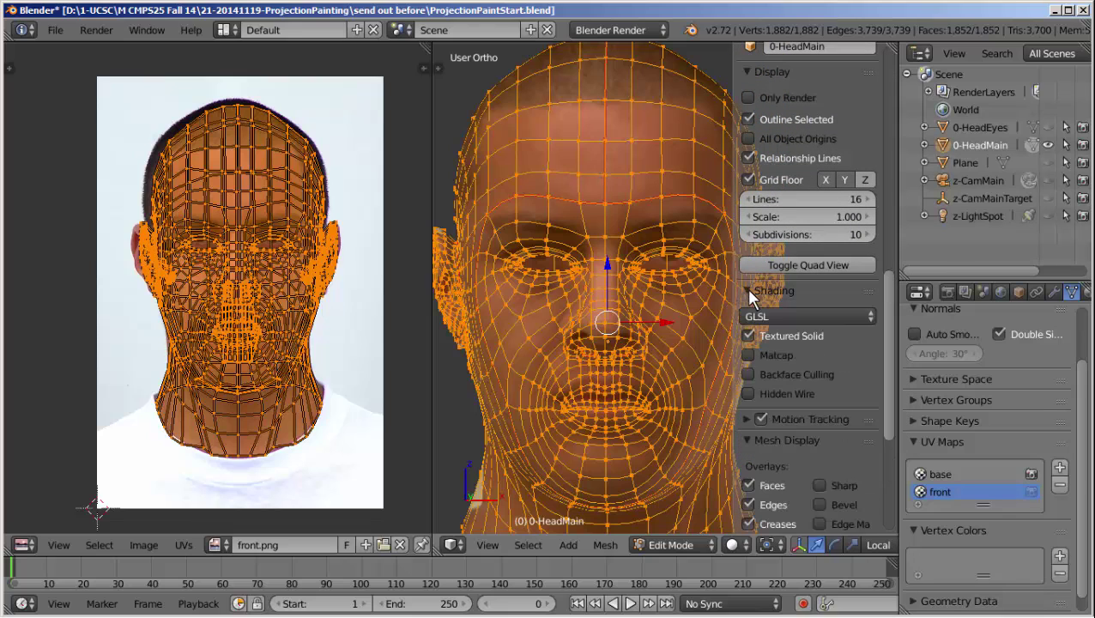
{"action": "left_click", "coordinate": [756, 317]}
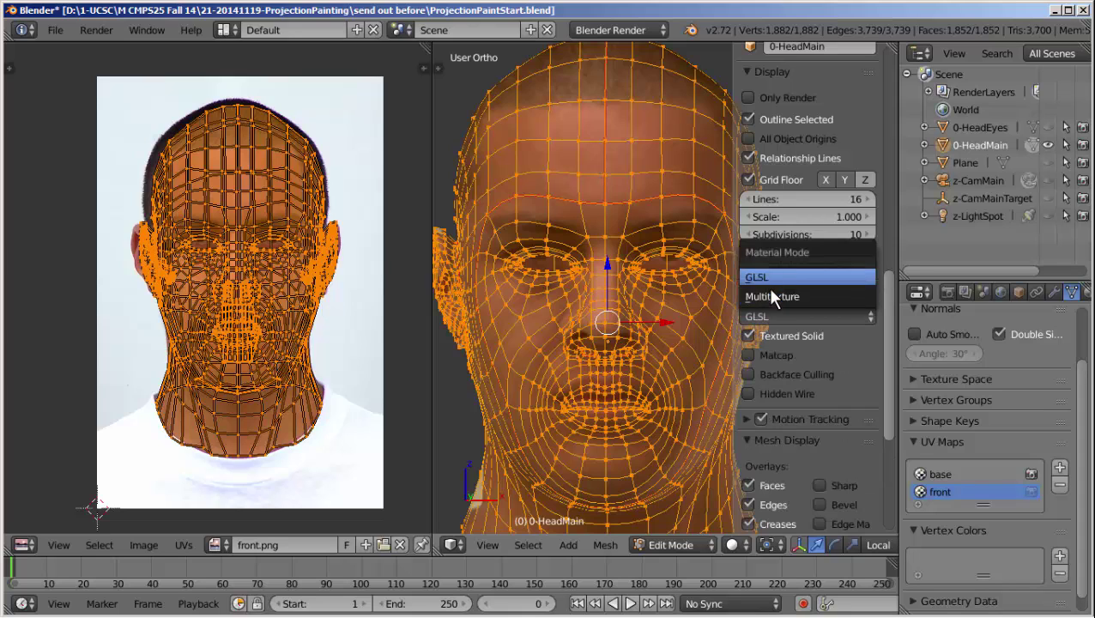
{"action": "left_click", "coordinate": [767, 293]}
{"action": "left_click", "coordinate": [749, 335]}
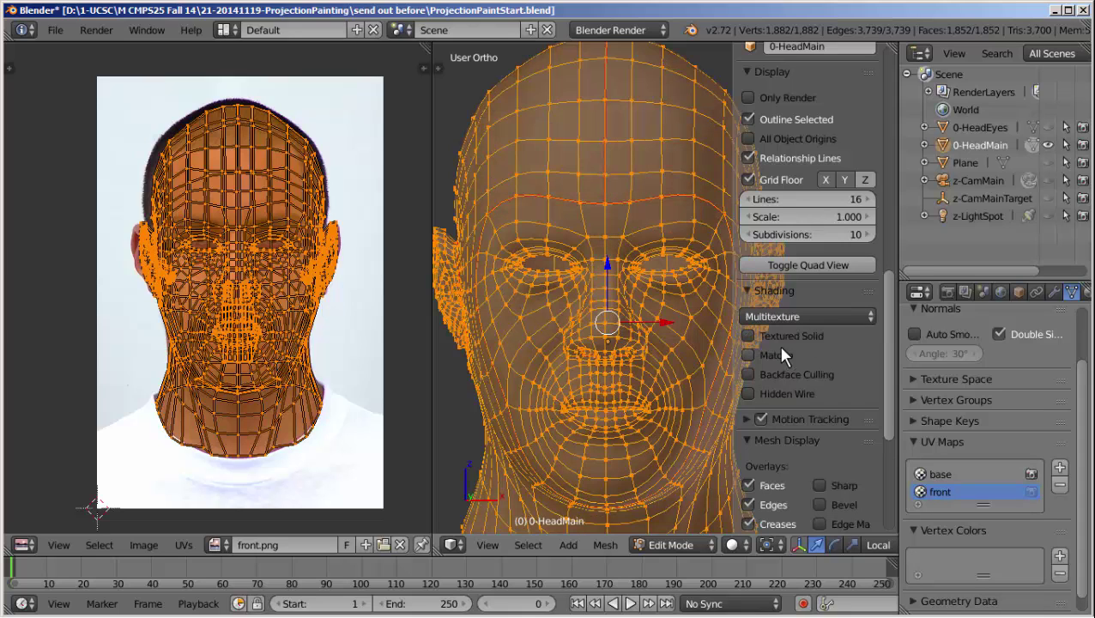
{"action": "left_click", "coordinate": [732, 545]}
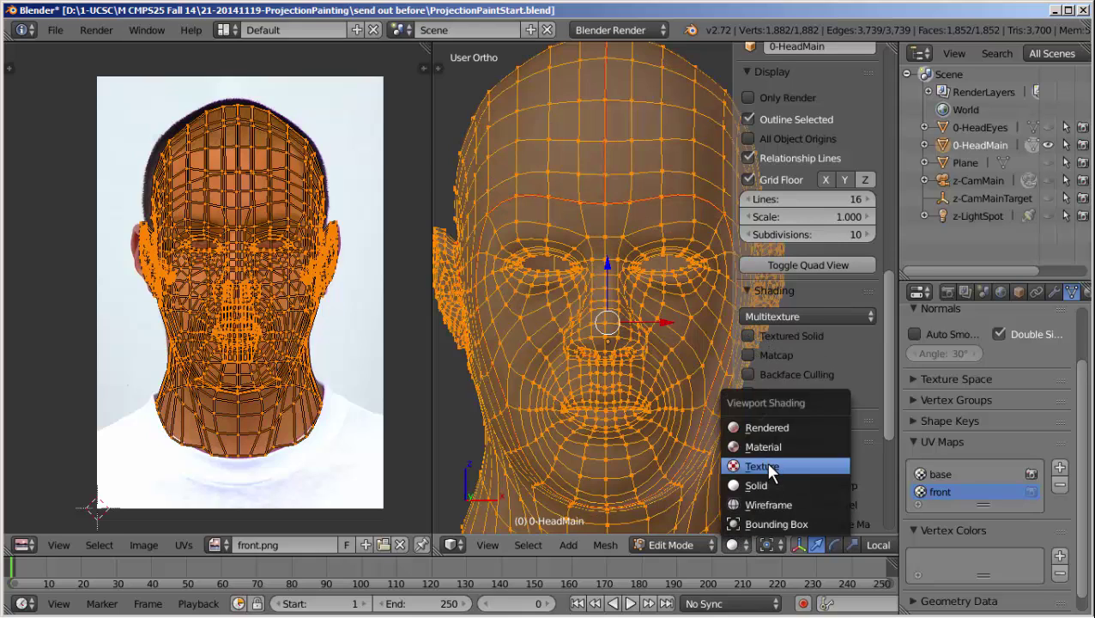
{"action": "left_click", "coordinate": [770, 467]}
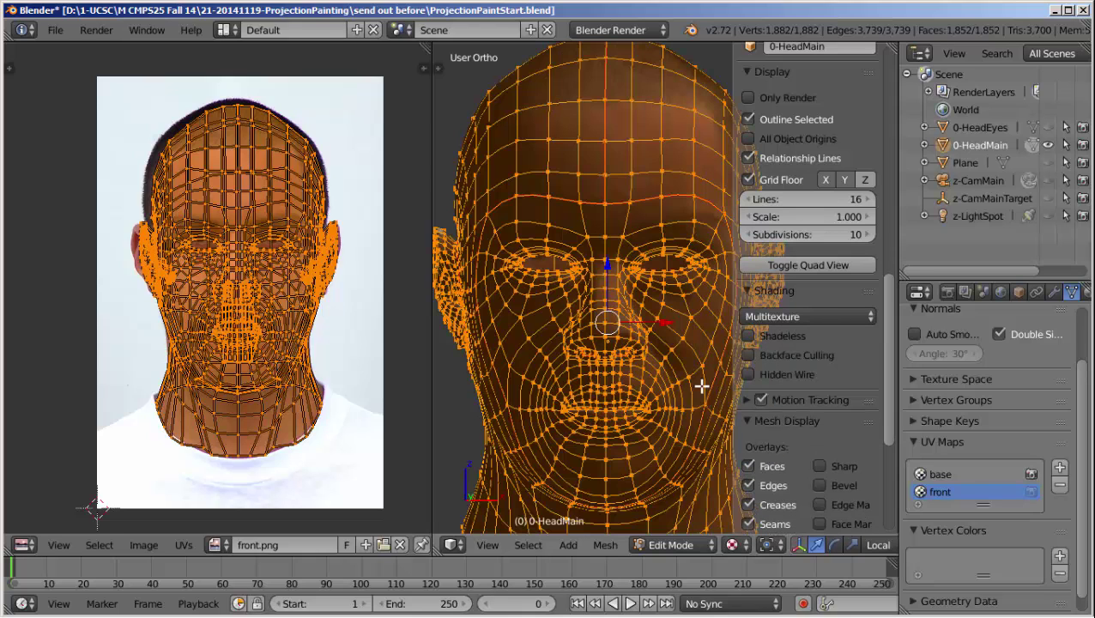
{"action": "left_click", "coordinate": [754, 318]}
{"action": "left_click", "coordinate": [759, 275]}
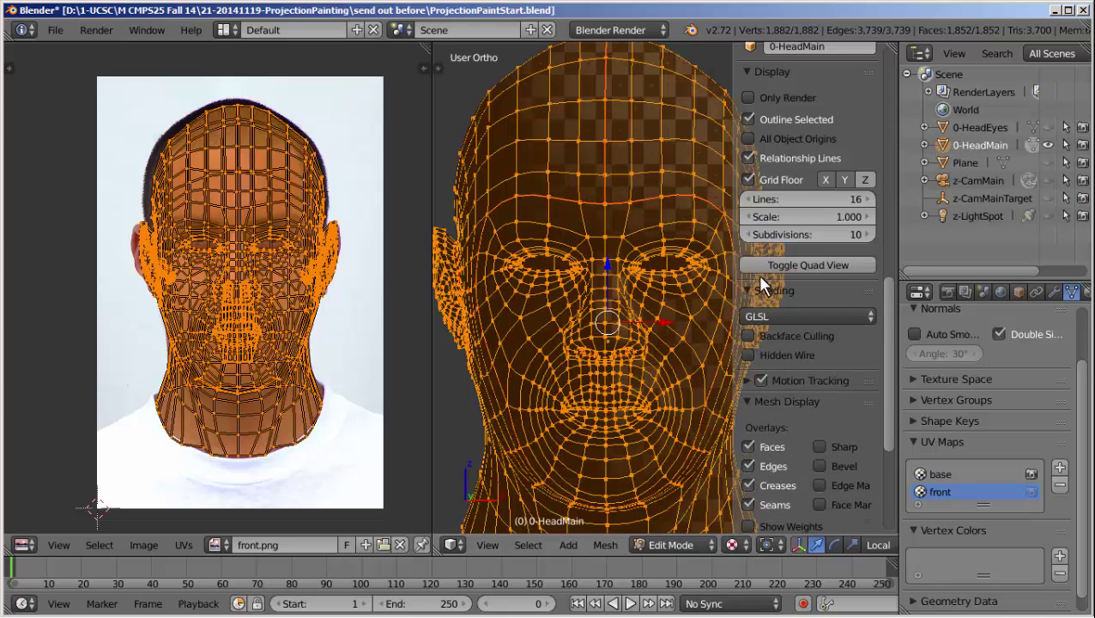
{"action": "left_click", "coordinate": [737, 541]}
{"action": "left_click", "coordinate": [755, 502]}
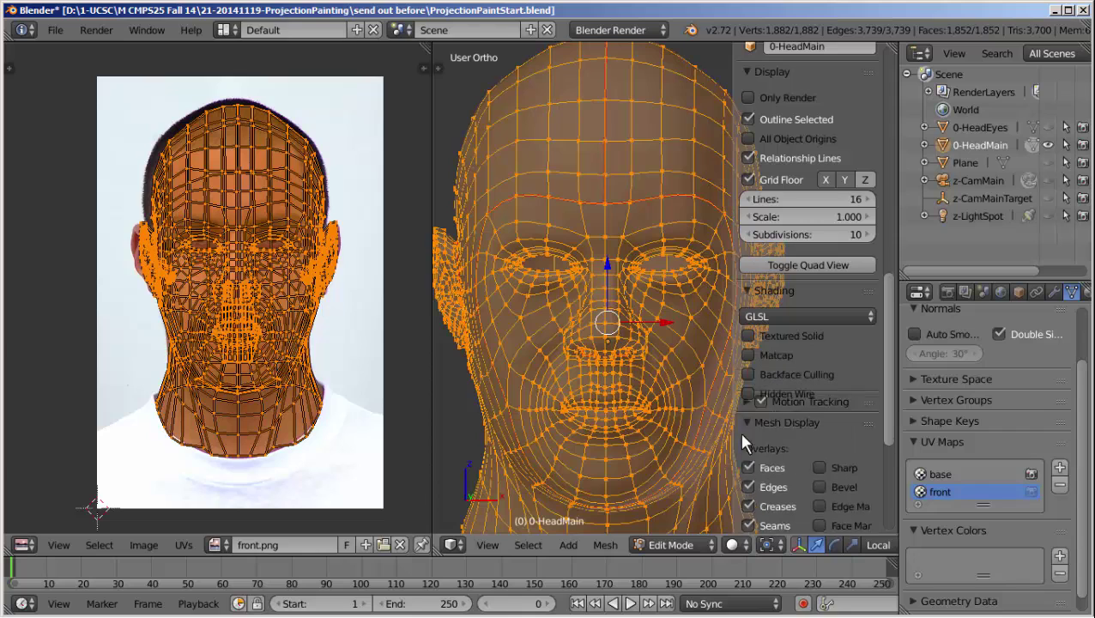
{"action": "left_click", "coordinate": [748, 336]}
{"action": "scroll", "coordinate": [639, 332], "scroll_direction": "down", "scroll_amount": 1}
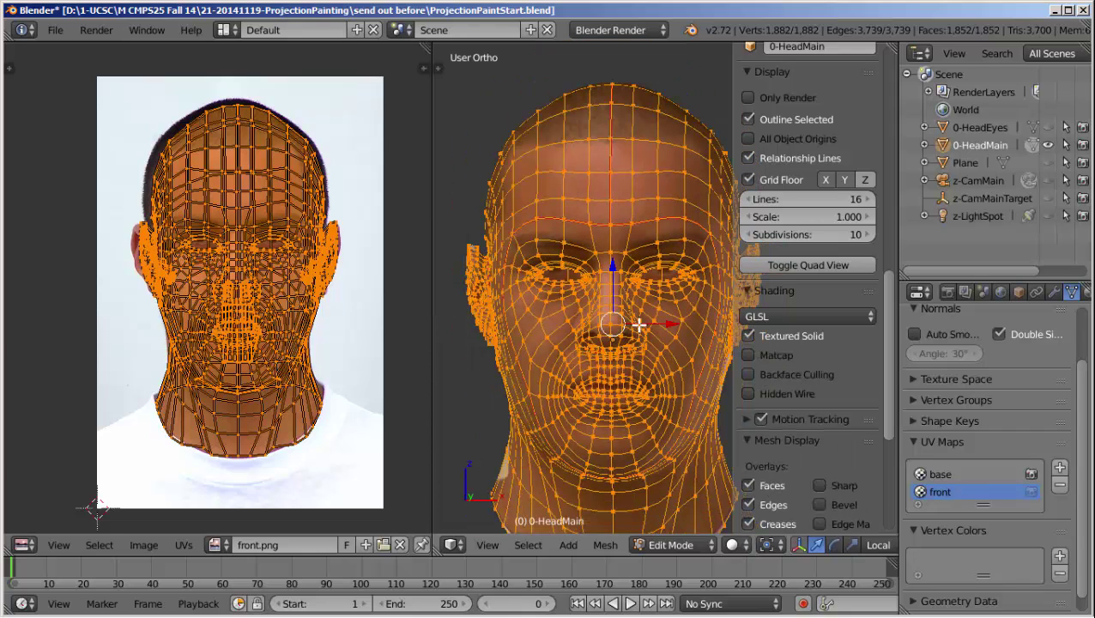
{"action": "left_click_drag", "start_coordinate": [734, 348], "coordinate": [892, 352]}
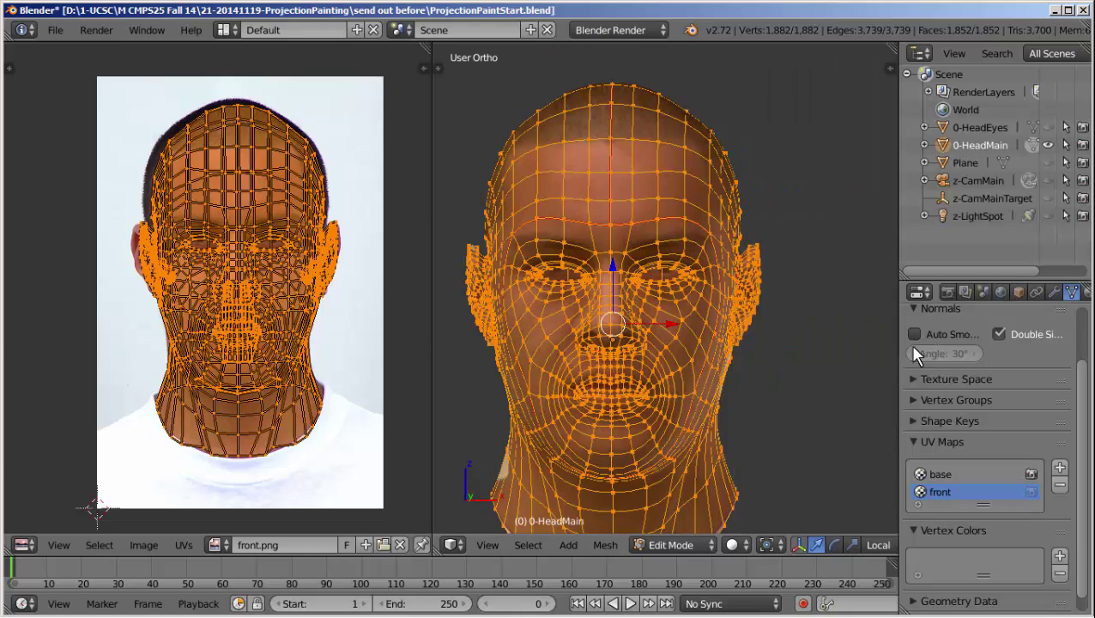
{"action": "scroll", "coordinate": [581, 292], "scroll_direction": "up", "scroll_amount": 2}
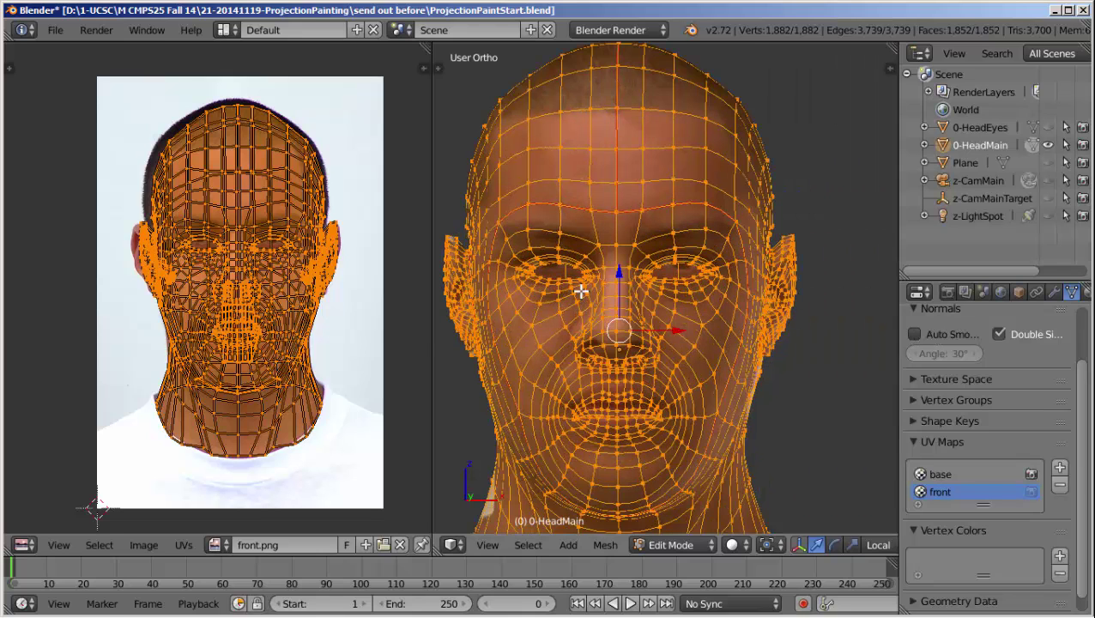
{"action": "scroll", "coordinate": [219, 248], "scroll_direction": "up", "scroll_amount": 1}
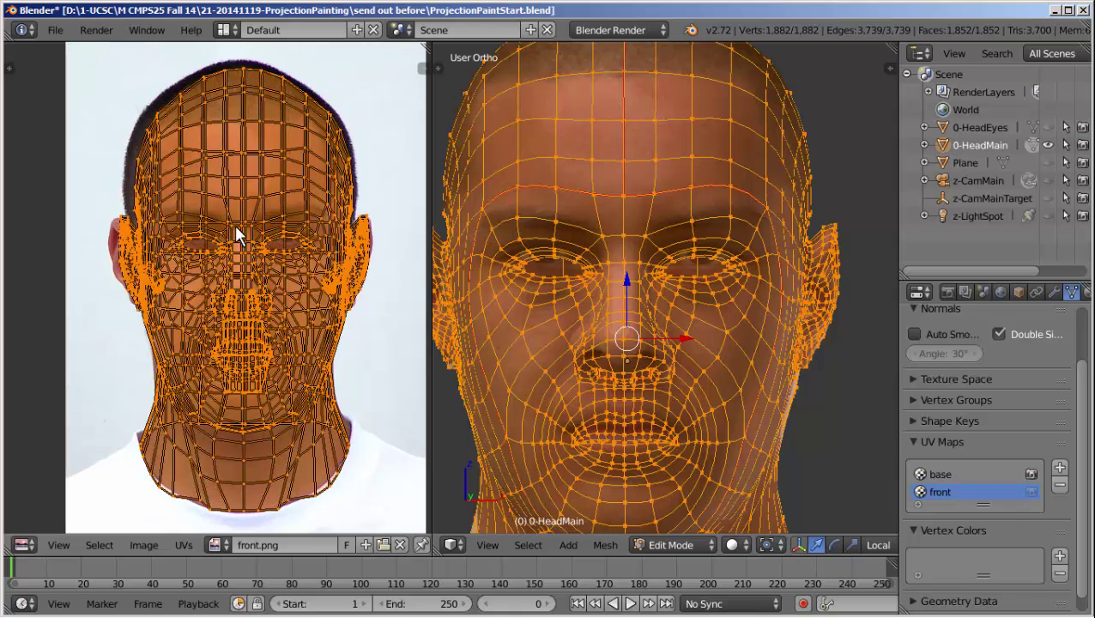
- Deselect all UVs and switch UV selection to vertex mode
{"action": "key", "text": "a"}
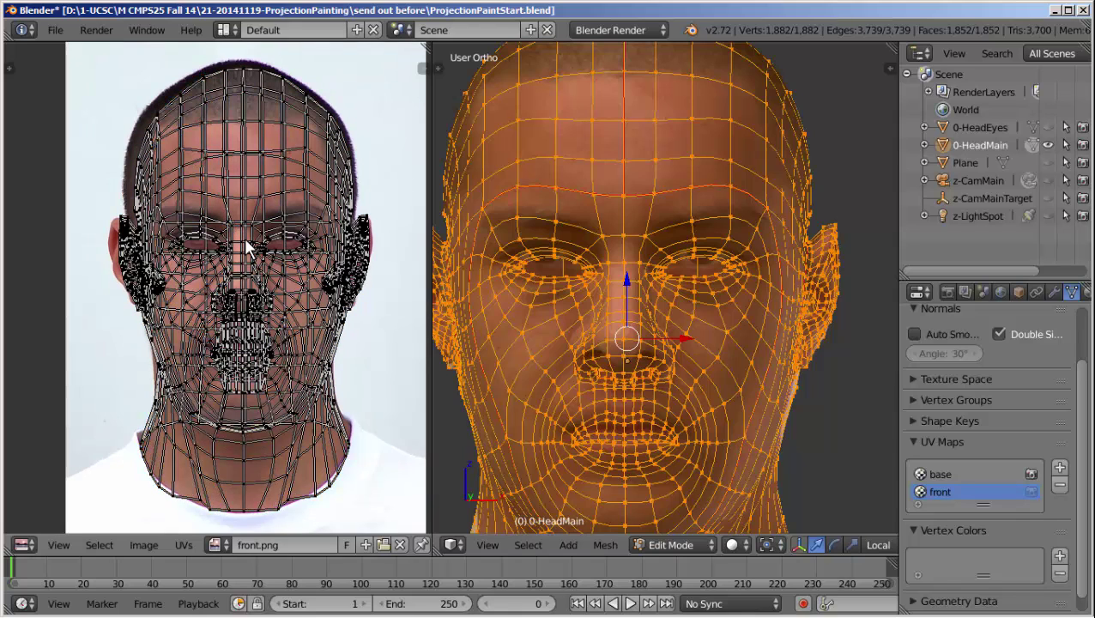
{"action": "key", "text": "ctrl+Tab"}
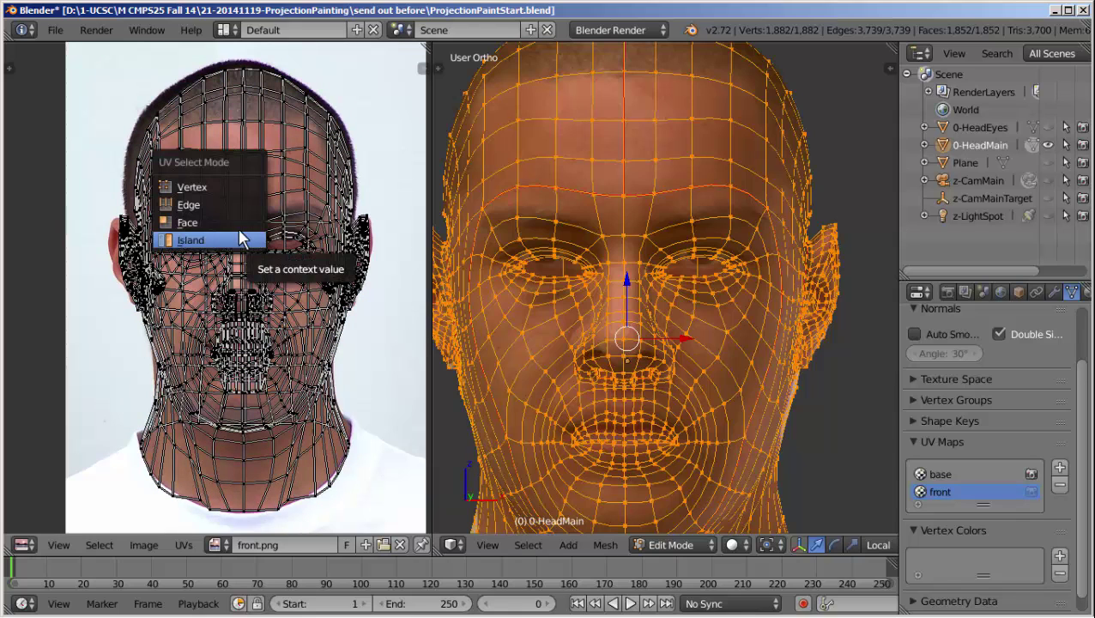
{"action": "left_click", "coordinate": [230, 190]}
{"action": "scroll", "coordinate": [197, 238], "scroll_direction": "up", "scroll_amount": 3}
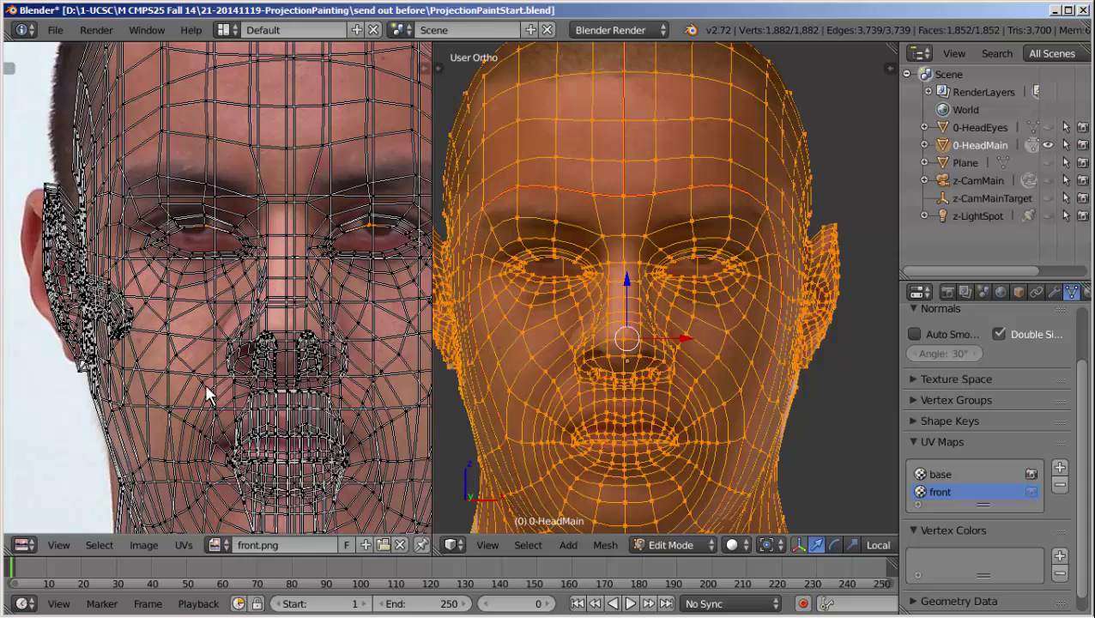
{"action": "scroll", "coordinate": [267, 541], "scroll_direction": "down", "scroll_amount": 3}
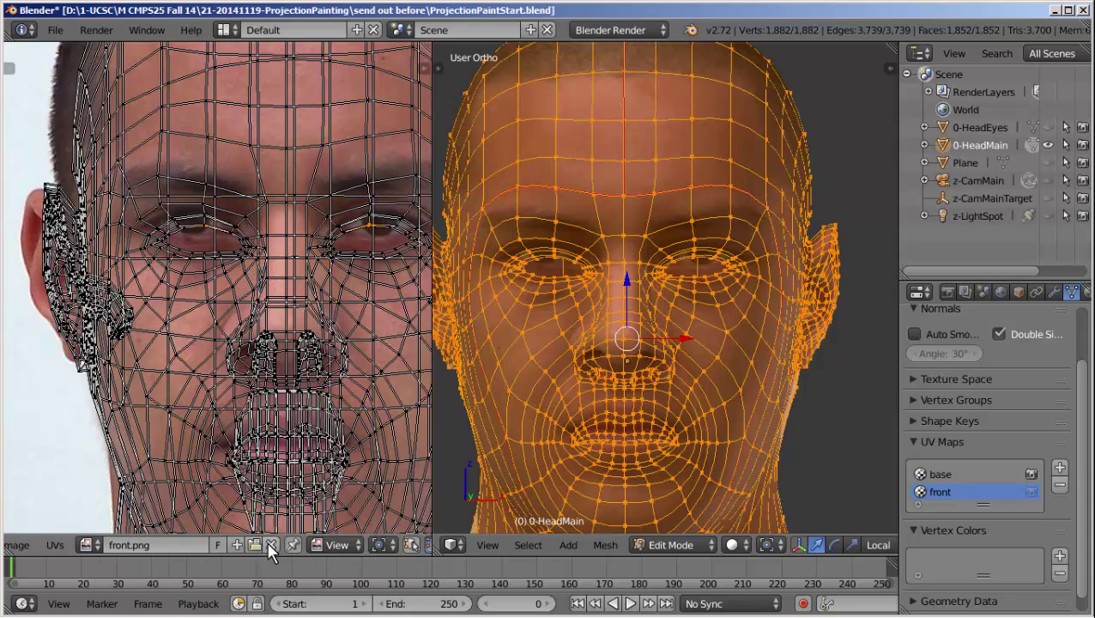
{"action": "scroll", "coordinate": [266, 539], "scroll_direction": "down", "scroll_amount": 10}
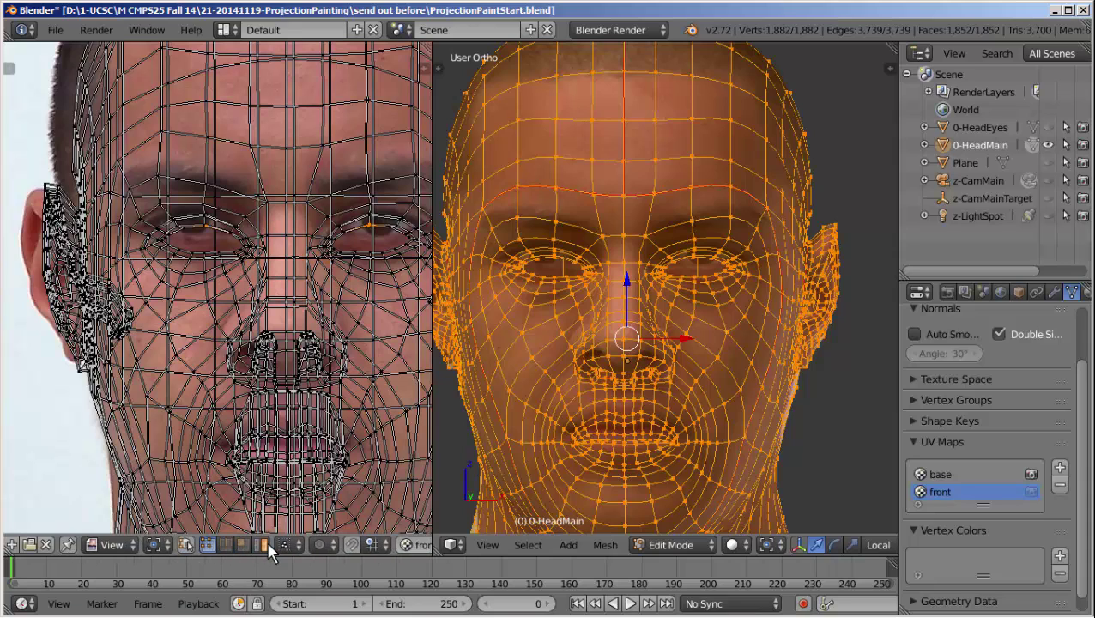
{"action": "scroll", "coordinate": [266, 540], "scroll_direction": "down", "scroll_amount": 3}
- Enable proportional editing and softly move the brow and eye UVs onto the photo's features
{"action": "left_click", "coordinate": [244, 541]}
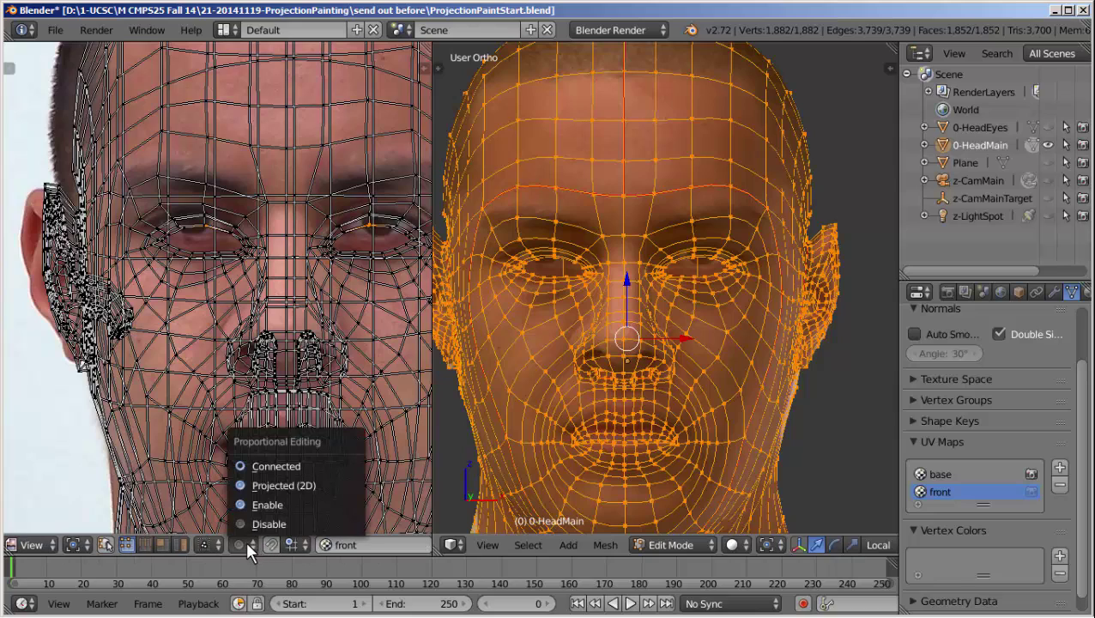
{"action": "left_click", "coordinate": [274, 504]}
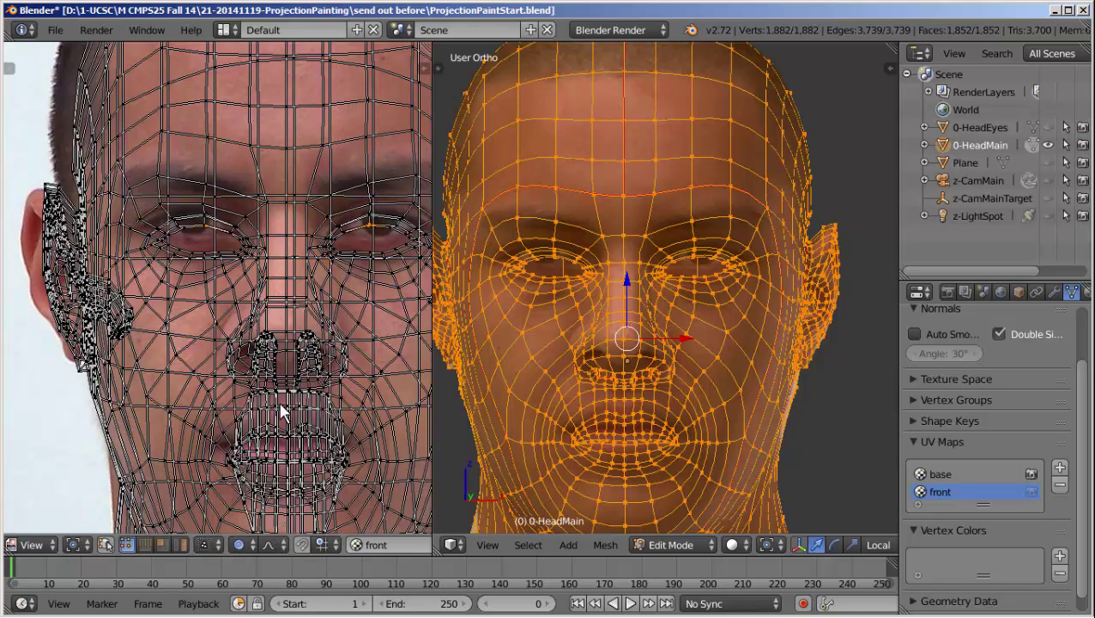
{"action": "key", "text": "g"}
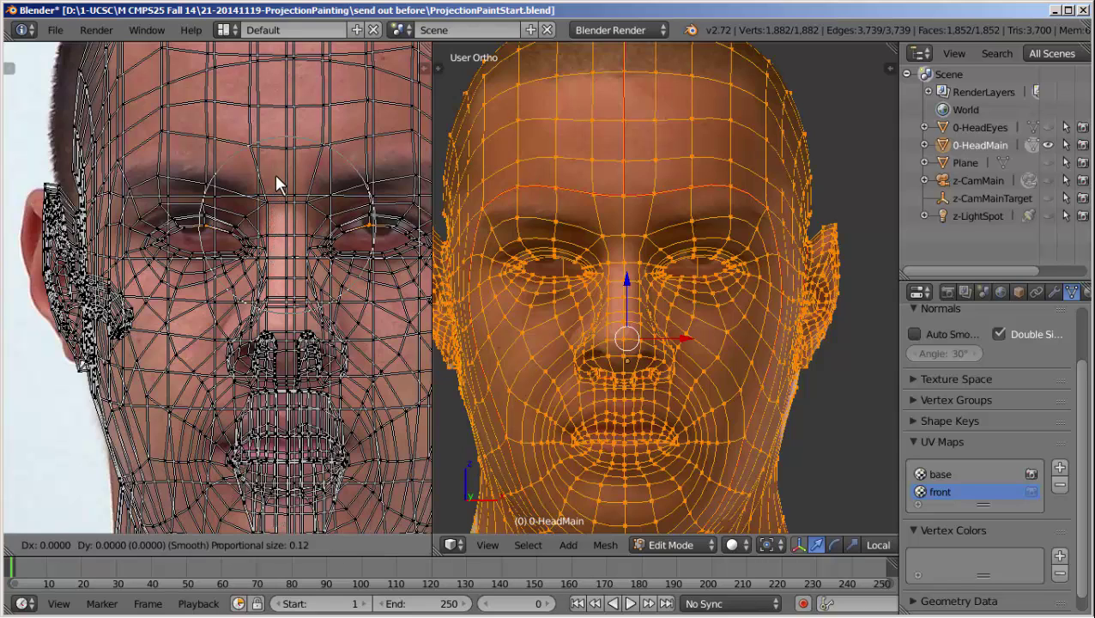
{"action": "scroll", "coordinate": [275, 182], "scroll_direction": "down", "scroll_amount": 2}
{"action": "scroll", "coordinate": [275, 181], "scroll_direction": "down", "scroll_amount": 2}
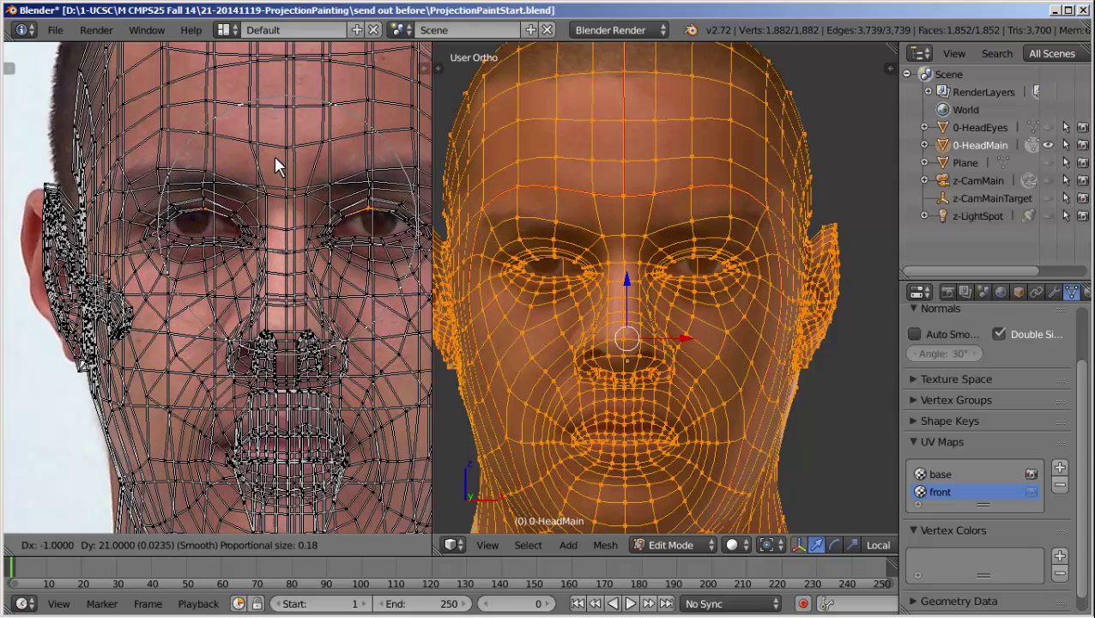
{"action": "left_click", "coordinate": [274, 155]}
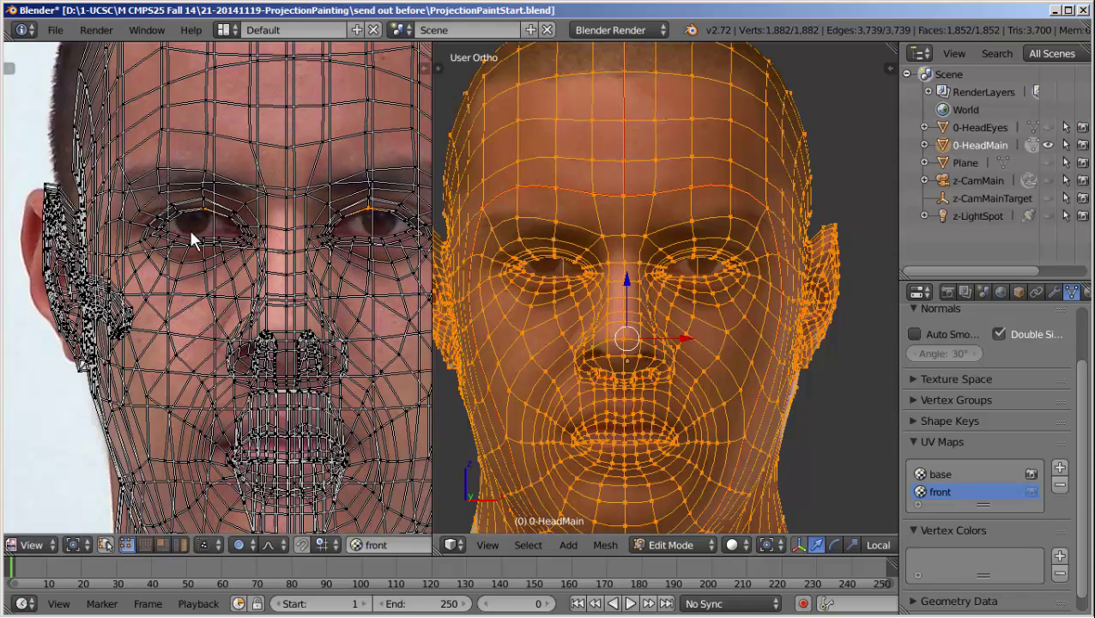
- Softly move the nose UVs to line up with the nose in the photo
{"action": "scroll", "coordinate": [294, 296], "scroll_direction": "down", "scroll_amount": 2}
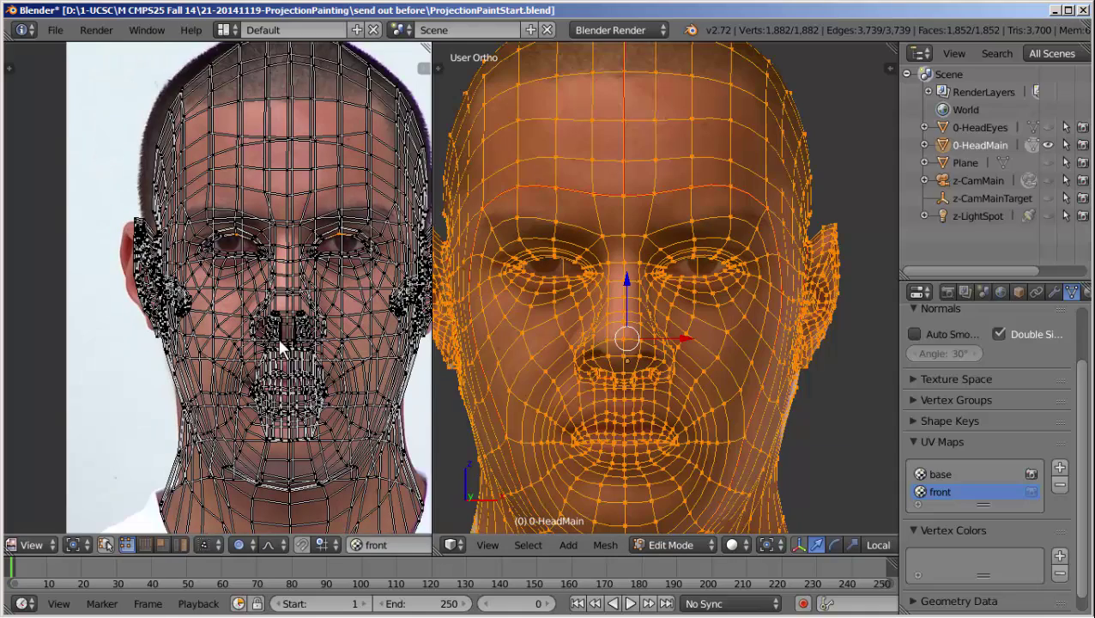
{"action": "scroll", "coordinate": [298, 305], "scroll_direction": "up", "scroll_amount": 4}
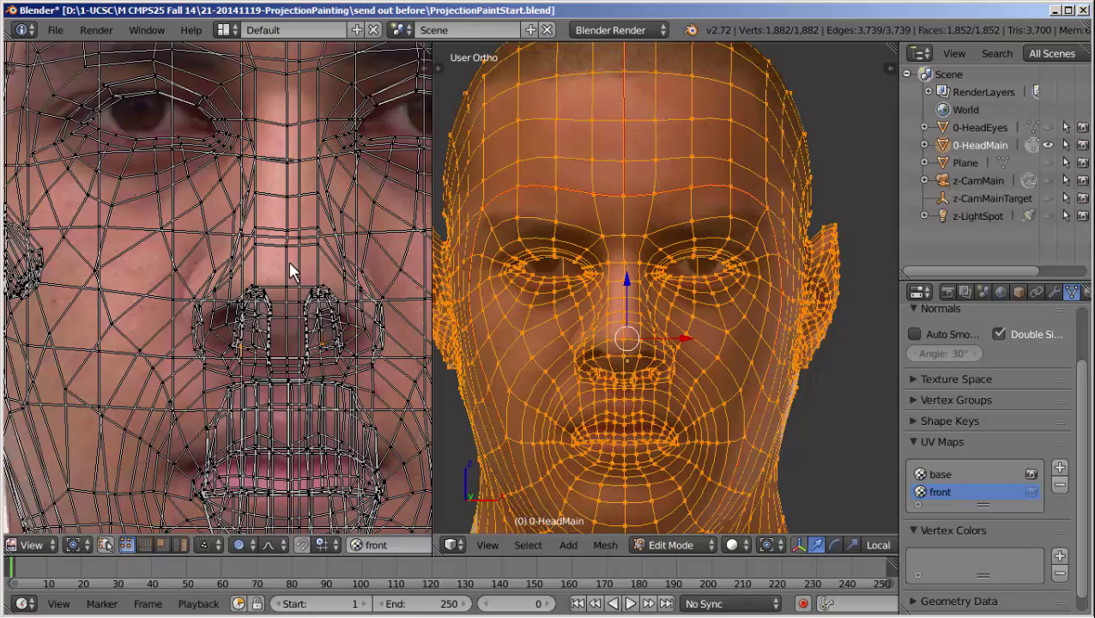
{"action": "key", "text": "g"}
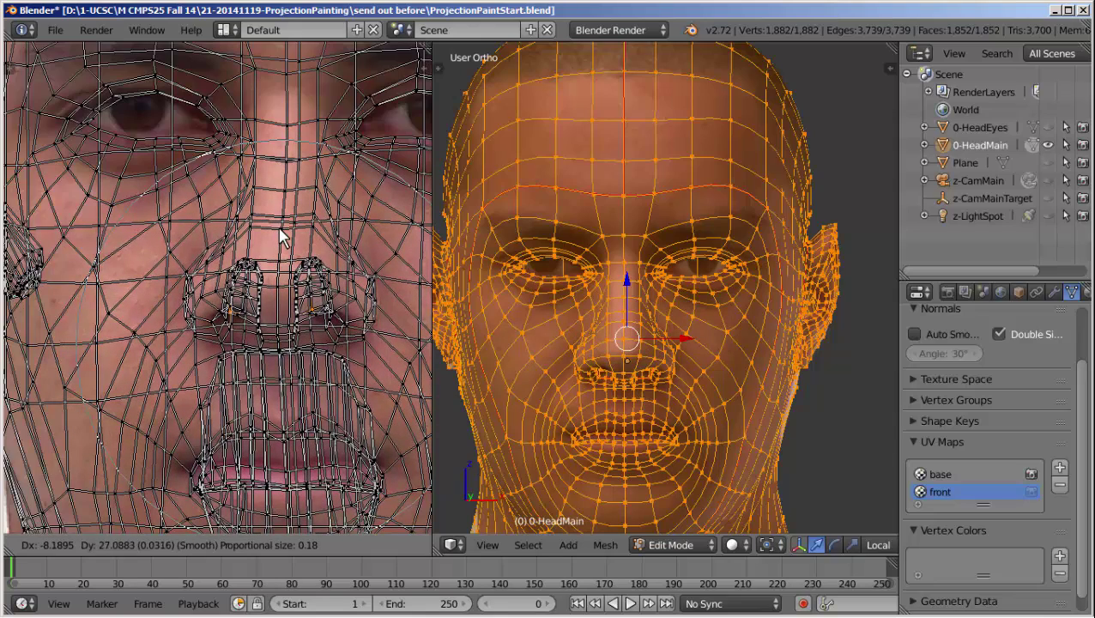
{"action": "left_click", "coordinate": [278, 227]}
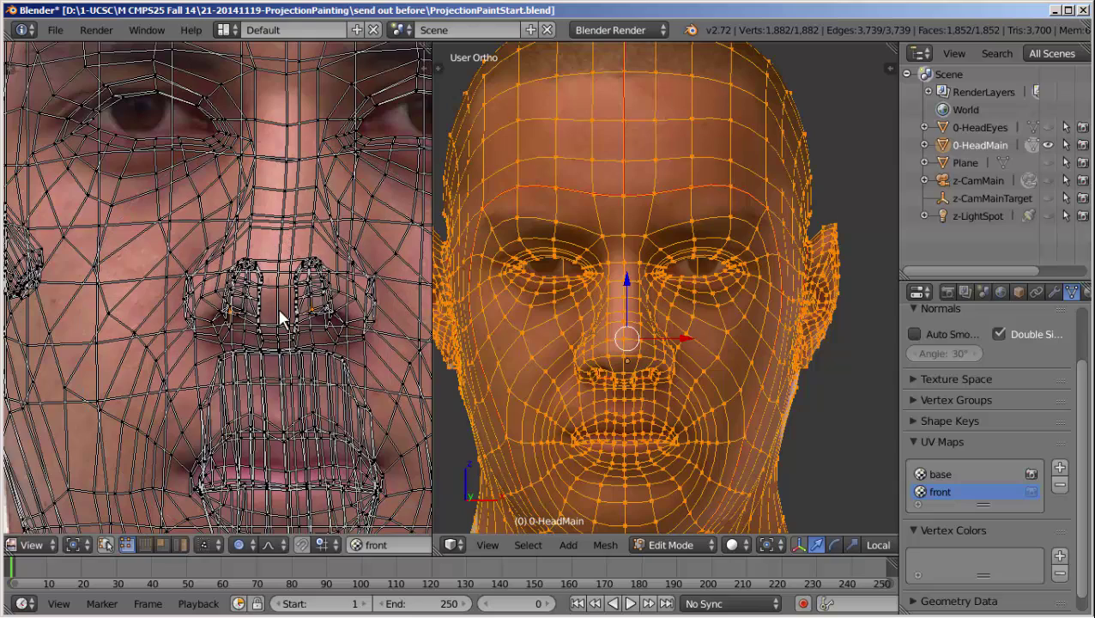
- Move the selected lip UVs upward onto the photo's lips
{"action": "scroll", "coordinate": [266, 305], "scroll_direction": "down", "scroll_amount": 1}
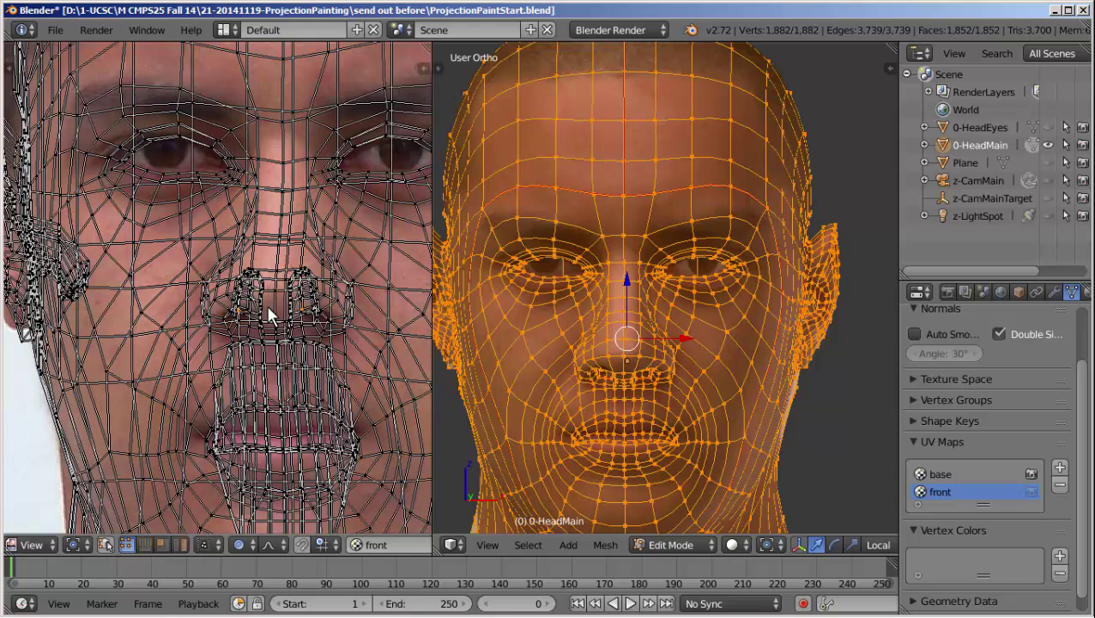
{"action": "scroll", "coordinate": [266, 305], "scroll_direction": "down", "scroll_amount": 3}
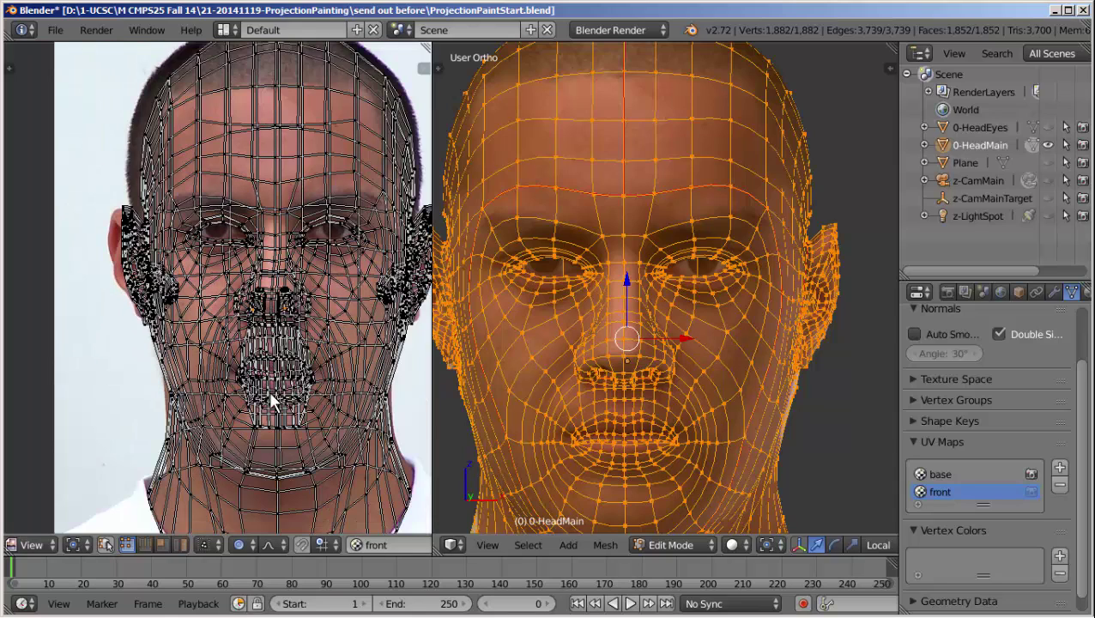
{"action": "scroll", "coordinate": [269, 390], "scroll_direction": "up", "scroll_amount": 1}
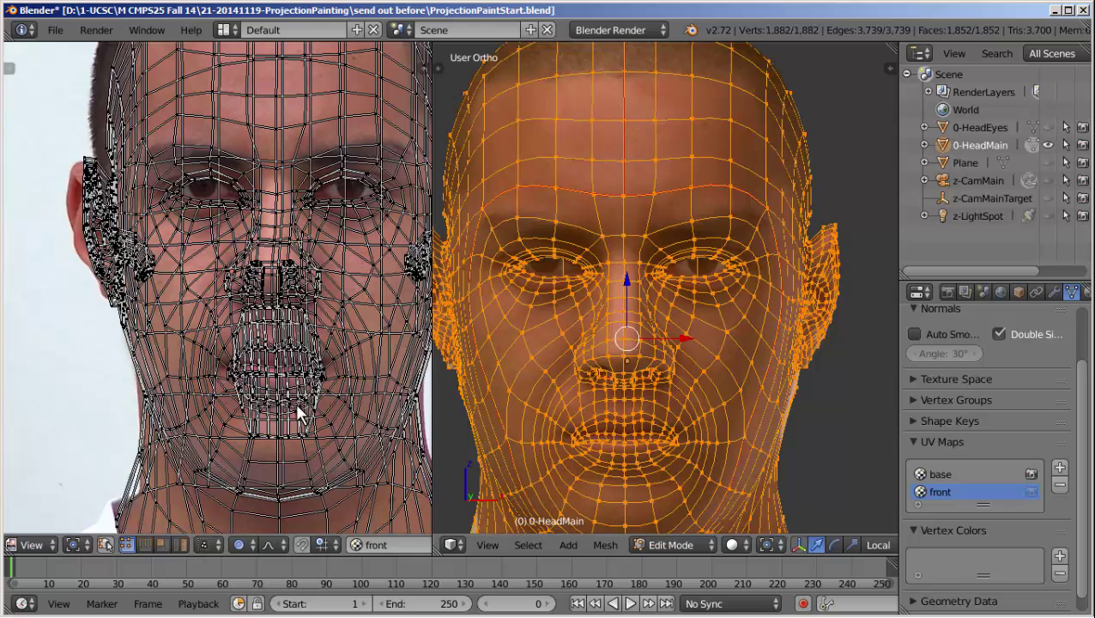
{"action": "scroll", "coordinate": [286, 363], "scroll_direction": "up", "scroll_amount": 2}
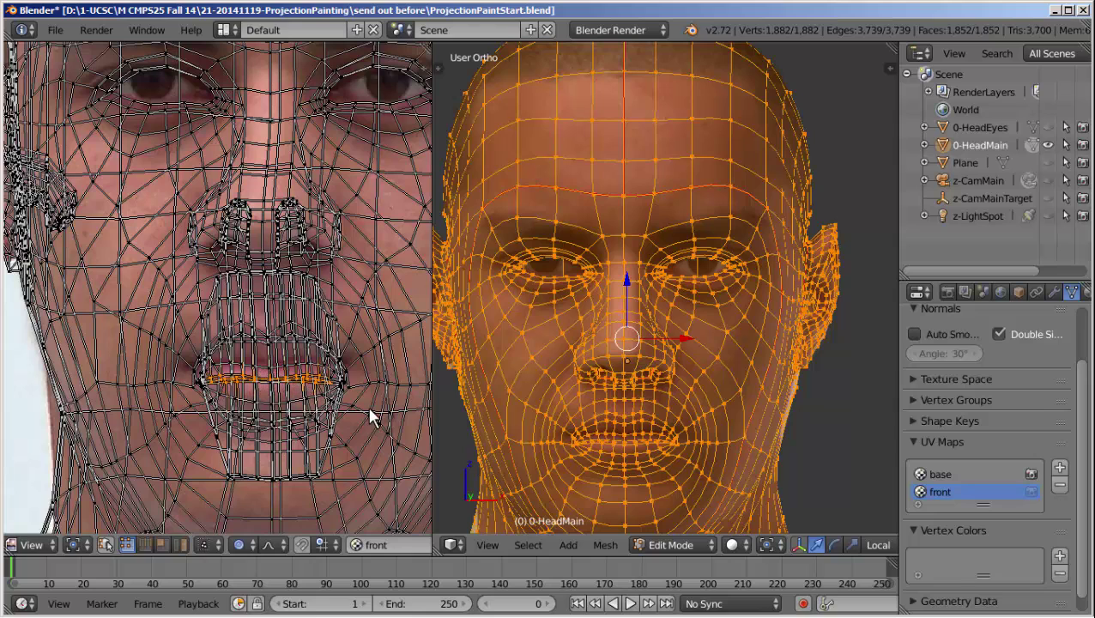
{"action": "scroll", "coordinate": [625, 447], "scroll_direction": "up", "scroll_amount": 5}
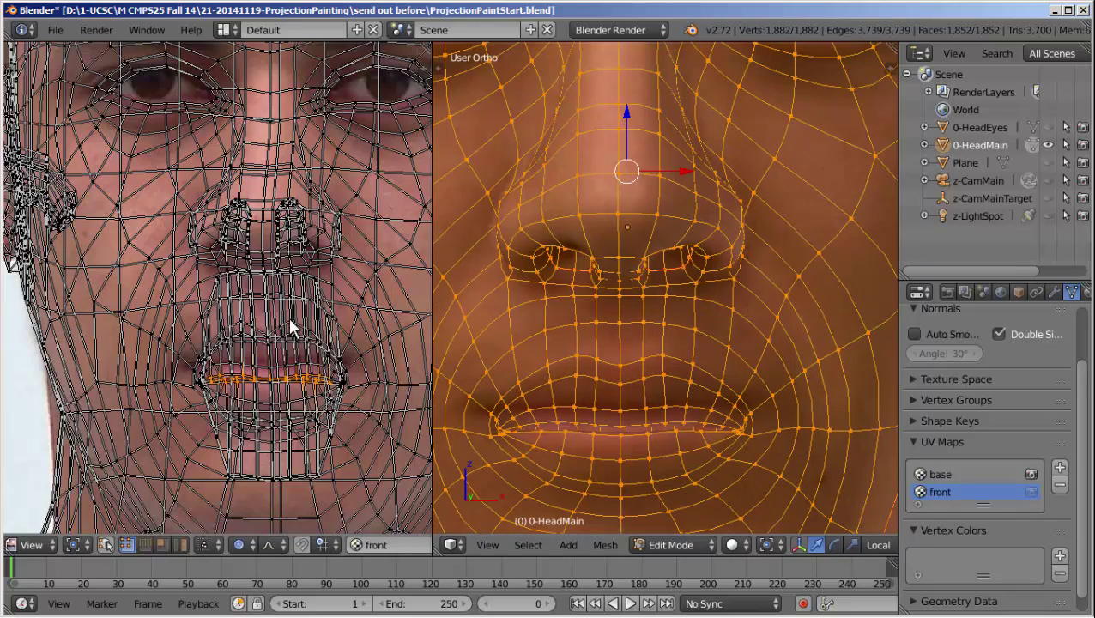
{"action": "key", "text": "g"}
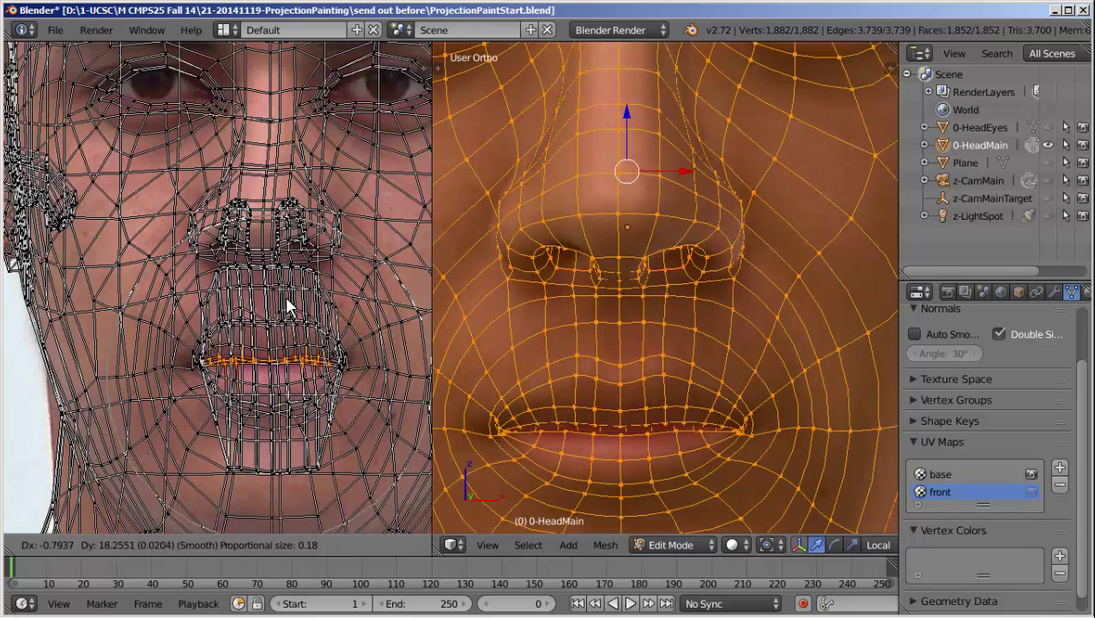
{"action": "left_click", "coordinate": [285, 295]}
{"action": "scroll", "coordinate": [284, 293], "scroll_direction": "down", "scroll_amount": 4}
{"action": "scroll", "coordinate": [288, 263], "scroll_direction": "up", "scroll_amount": 1}
{"action": "scroll", "coordinate": [288, 262], "scroll_direction": "up", "scroll_amount": 1}
{"action": "scroll", "coordinate": [288, 262], "scroll_direction": "down", "scroll_amount": 1}
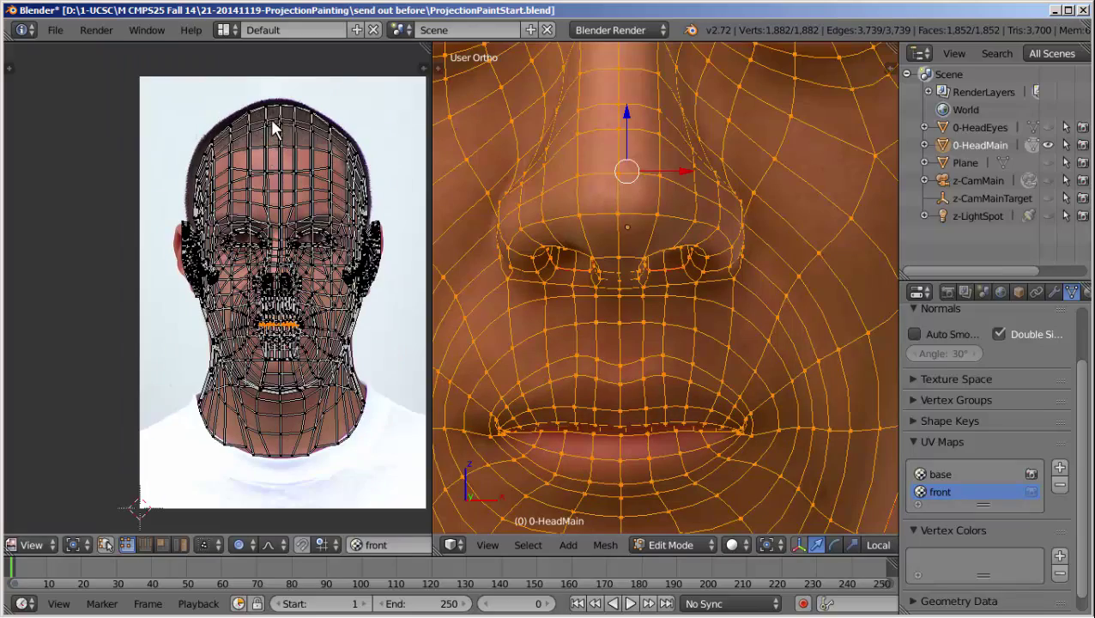
{"action": "scroll", "coordinate": [270, 118], "scroll_direction": "up", "scroll_amount": 1}
{"action": "scroll", "coordinate": [576, 175], "scroll_direction": "down", "scroll_amount": 8}
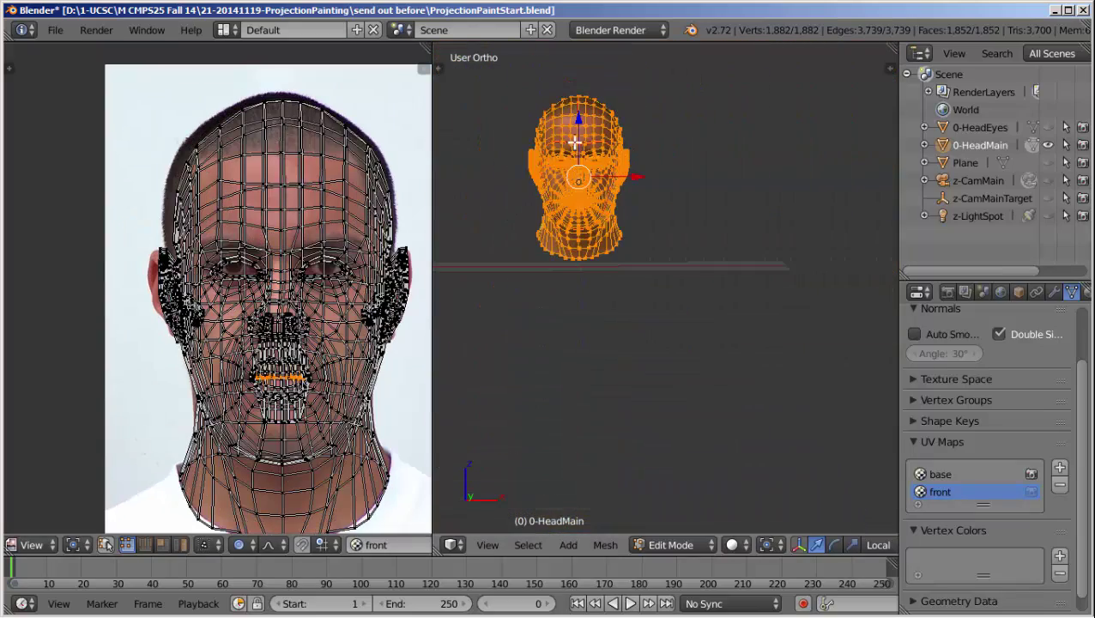
{"action": "scroll", "coordinate": [567, 93], "scroll_direction": "up", "scroll_amount": 9}
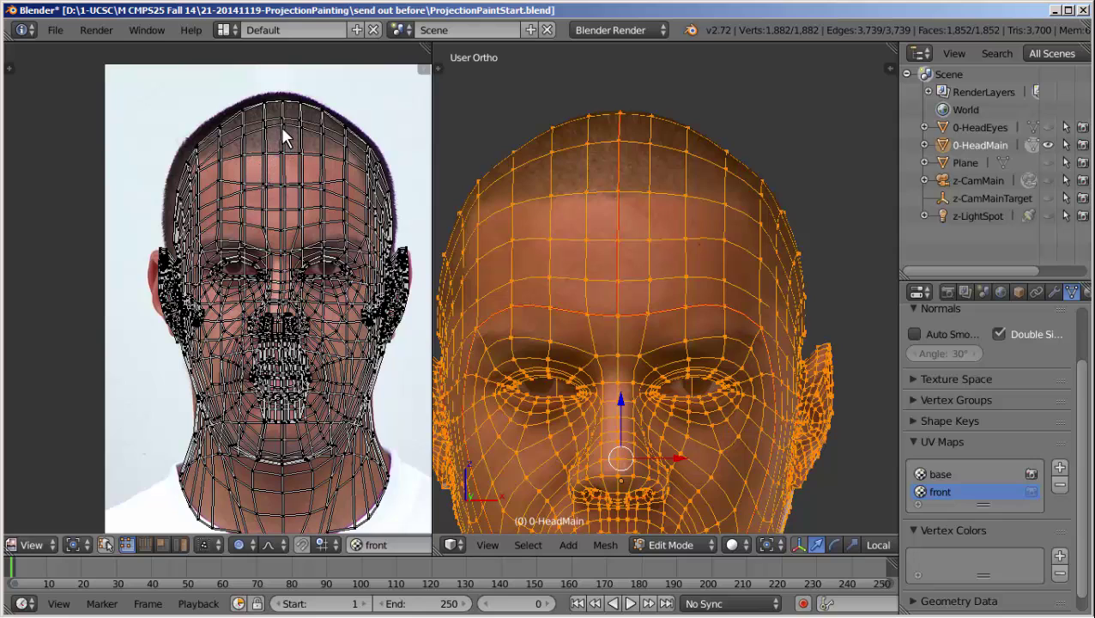
- Pull the top-of-head UVs upward with a 1.00 proportional falloff to match the scalp outline
{"action": "key", "text": "g"}
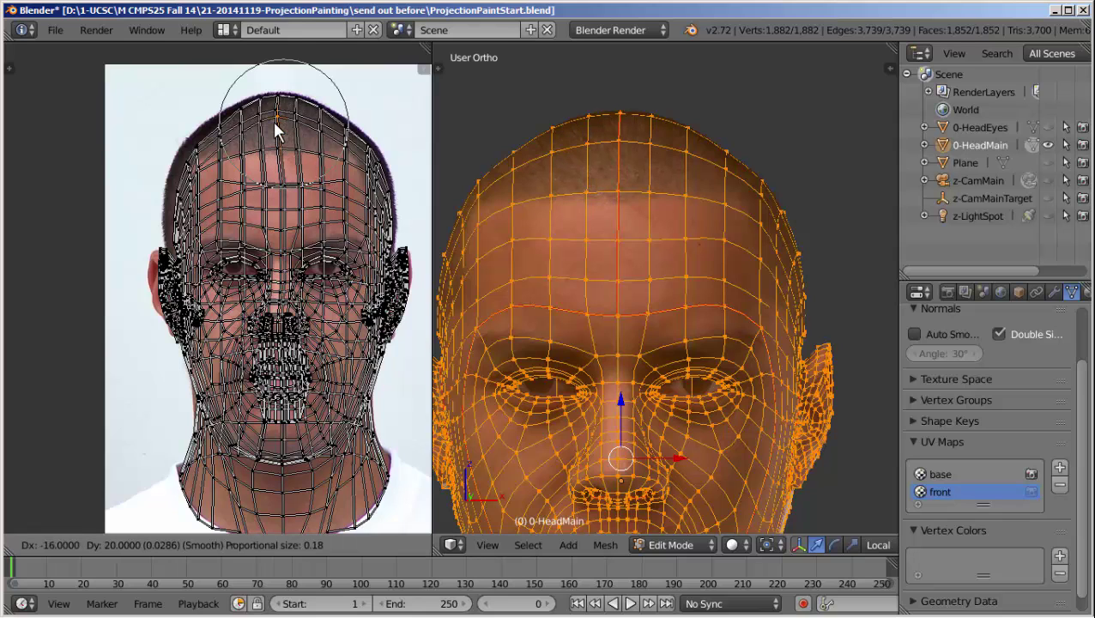
{"action": "scroll", "coordinate": [273, 121], "scroll_direction": "down", "scroll_amount": 3}
{"action": "scroll", "coordinate": [274, 123], "scroll_direction": "down", "scroll_amount": 12}
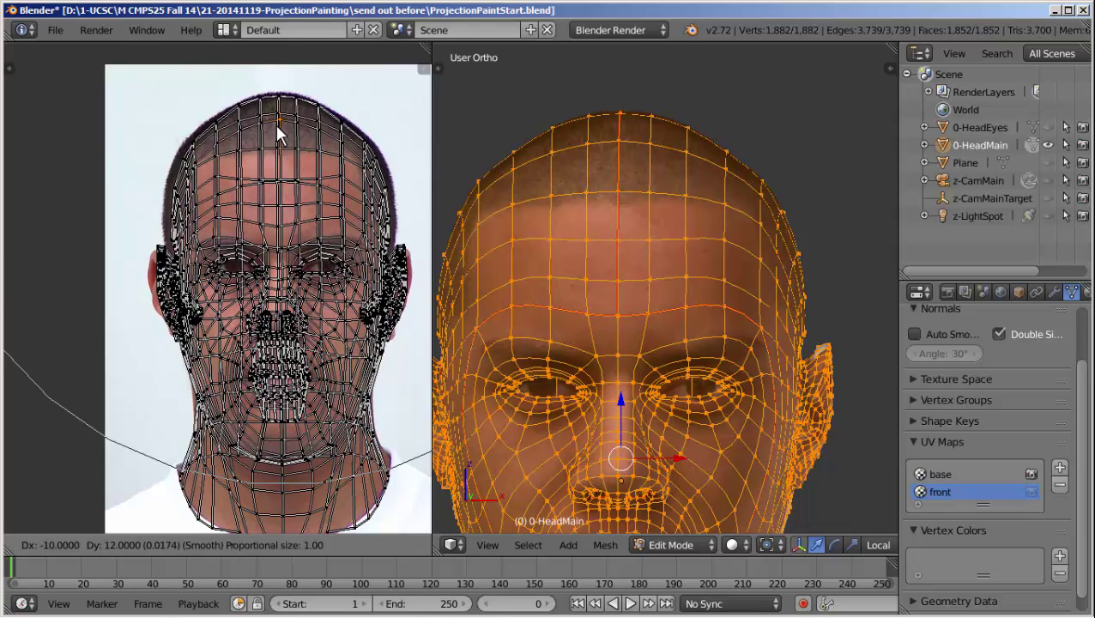
{"action": "left_click", "coordinate": [275, 125]}
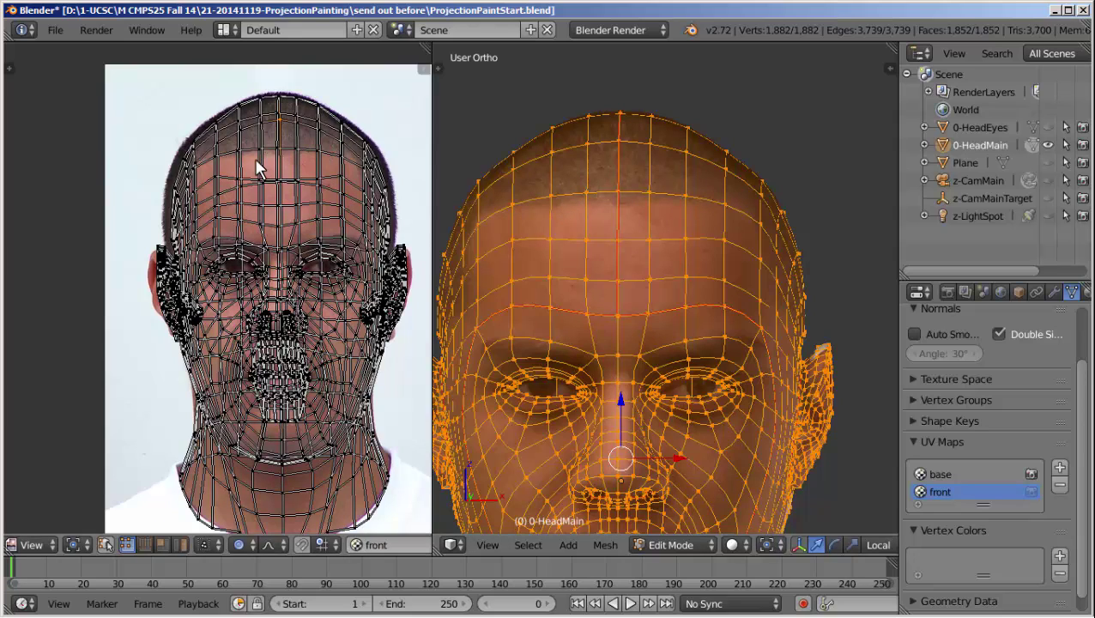
{"action": "scroll", "coordinate": [246, 186], "scroll_direction": "down", "scroll_amount": 2}
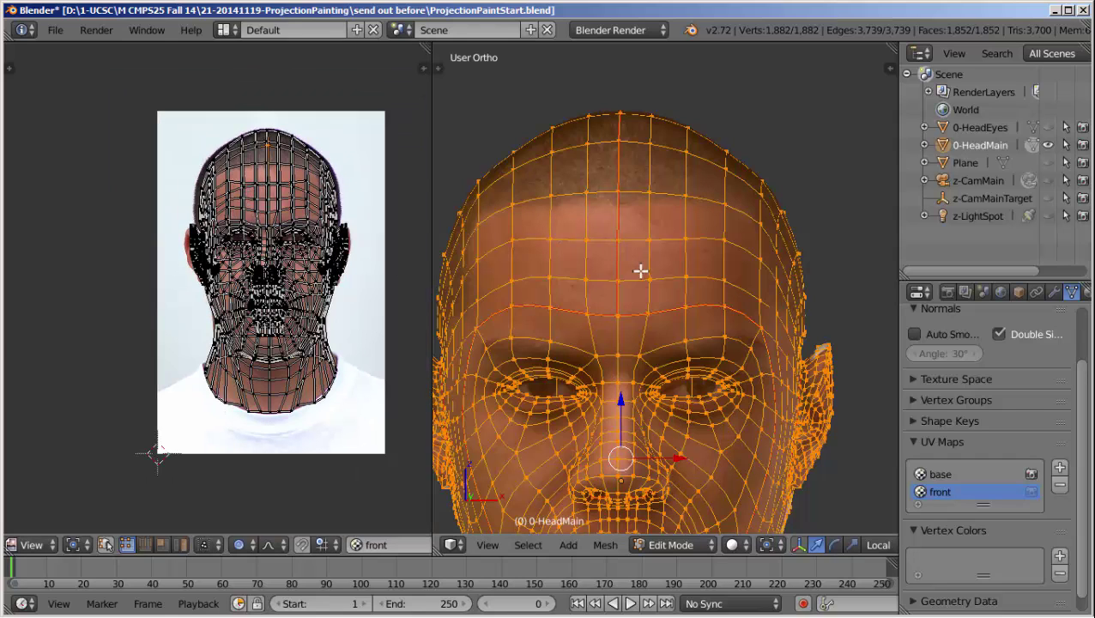
- Orbit the textured head from the sides and top, then widen the Properties editor
{"action": "scroll", "coordinate": [664, 261], "scroll_direction": "down", "scroll_amount": 2}
{"action": "middle_click_drag", "start_coordinate": [695, 328], "coordinate": [613, 308]}
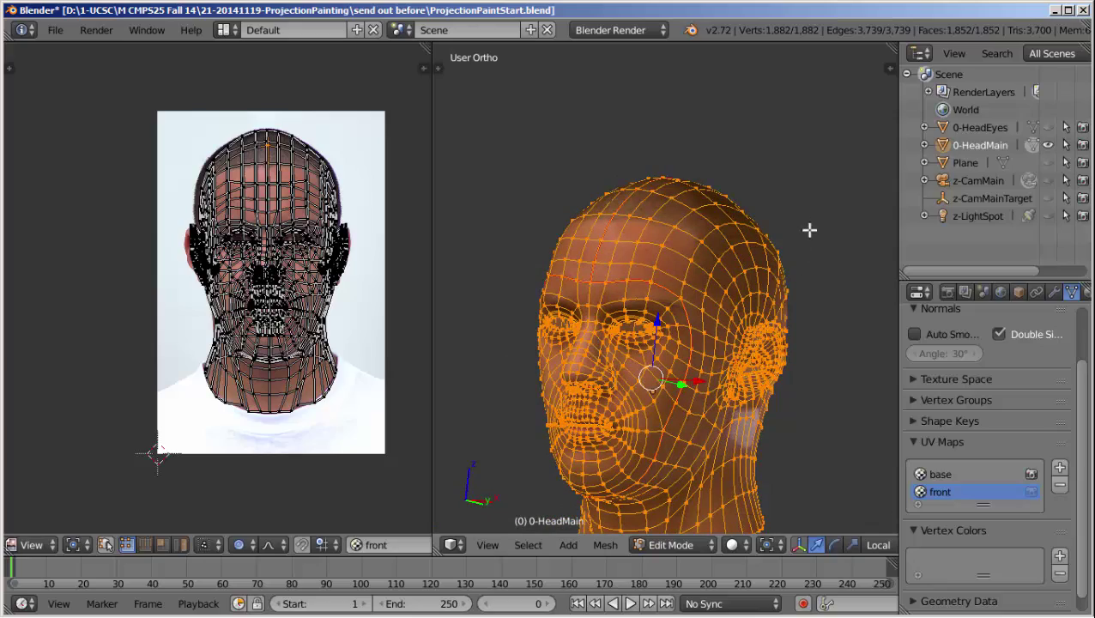
{"action": "middle_click_drag", "start_coordinate": [809, 227], "coordinate": [572, 466]}
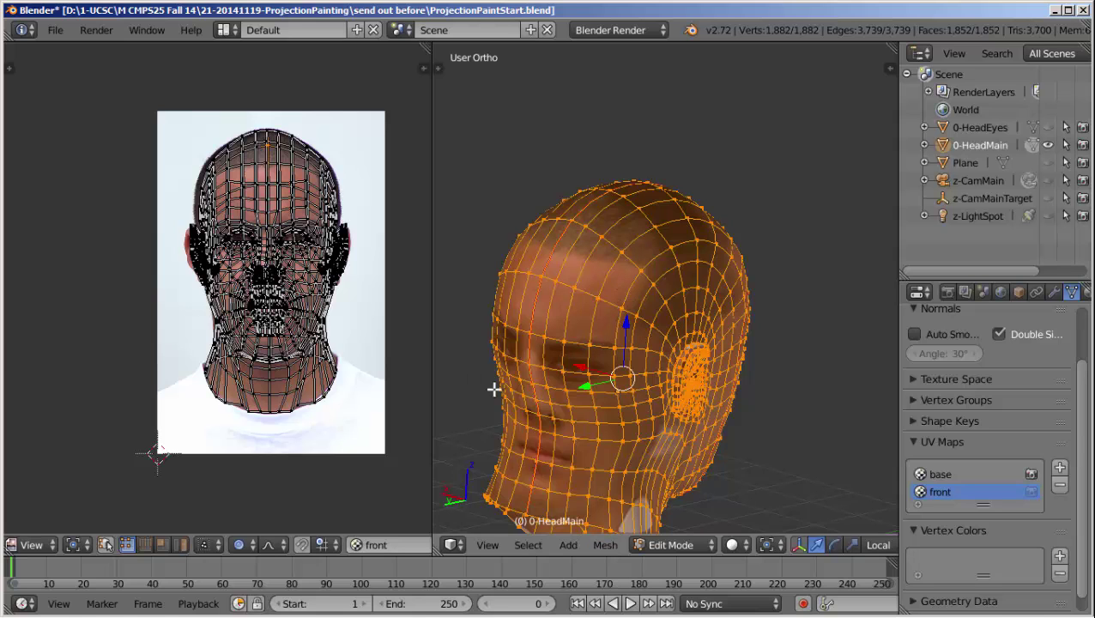
{"action": "mouse_move", "coordinate": [503, 335]}
{"action": "middle_mouse_down"}
{"action": "mouse_move", "coordinate": [562, 350]}
{"action": "mouse_move", "coordinate": [566, 286]}
{"action": "mouse_move", "coordinate": [638, 264]}
{"action": "mouse_move", "coordinate": [626, 313]}
{"action": "middle_mouse_up"}
{"action": "mouse_move", "coordinate": [605, 349]}
{"action": "middle_mouse_down"}
{"action": "mouse_move", "coordinate": [640, 379]}
{"action": "mouse_move", "coordinate": [629, 368]}
{"action": "middle_mouse_up"}
{"action": "middle_click_drag", "start_coordinate": [595, 228], "coordinate": [609, 200]}
{"action": "scroll", "coordinate": [580, 427], "scroll_direction": "down", "scroll_amount": 2}
{"action": "scroll", "coordinate": [580, 427], "scroll_direction": "up", "scroll_amount": 2}
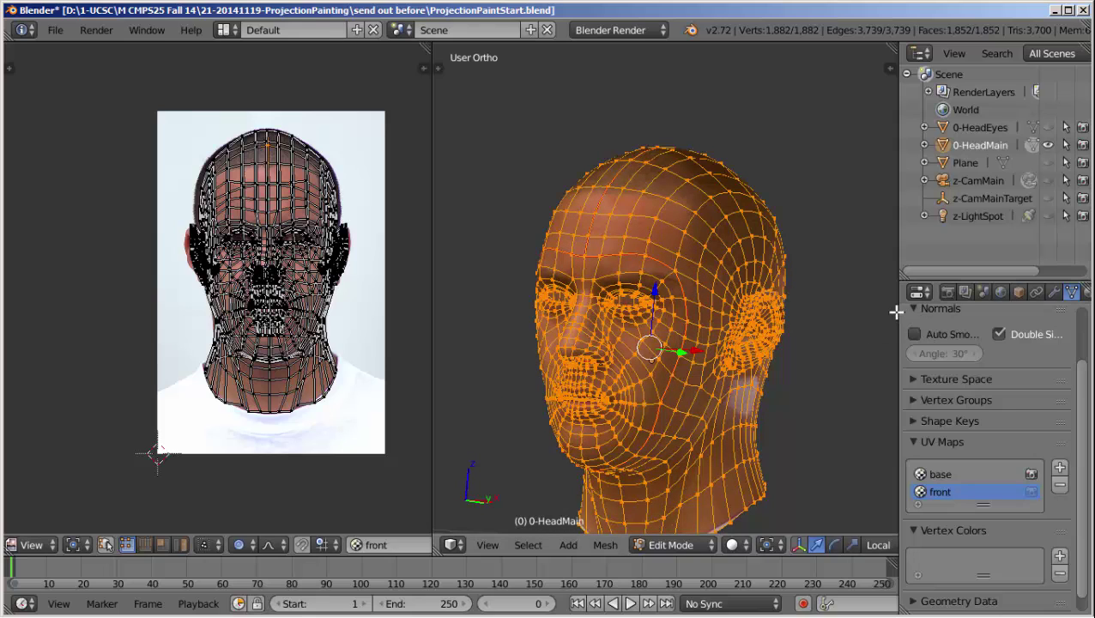
{"action": "left_click_drag", "start_coordinate": [900, 311], "coordinate": [793, 304]}
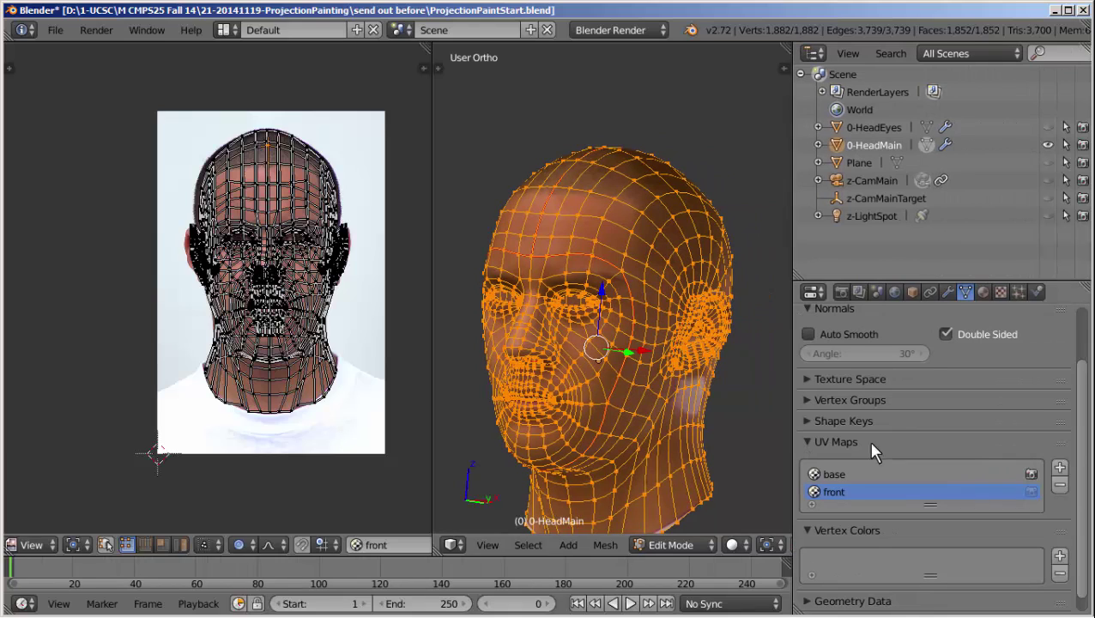
- Check the loaded images, then pack front.png into the .blend file with Image > Pack Image
{"action": "scroll", "coordinate": [183, 543], "scroll_direction": "up", "scroll_amount": 2}
{"action": "scroll", "coordinate": [181, 539], "scroll_direction": "up", "scroll_amount": 12}
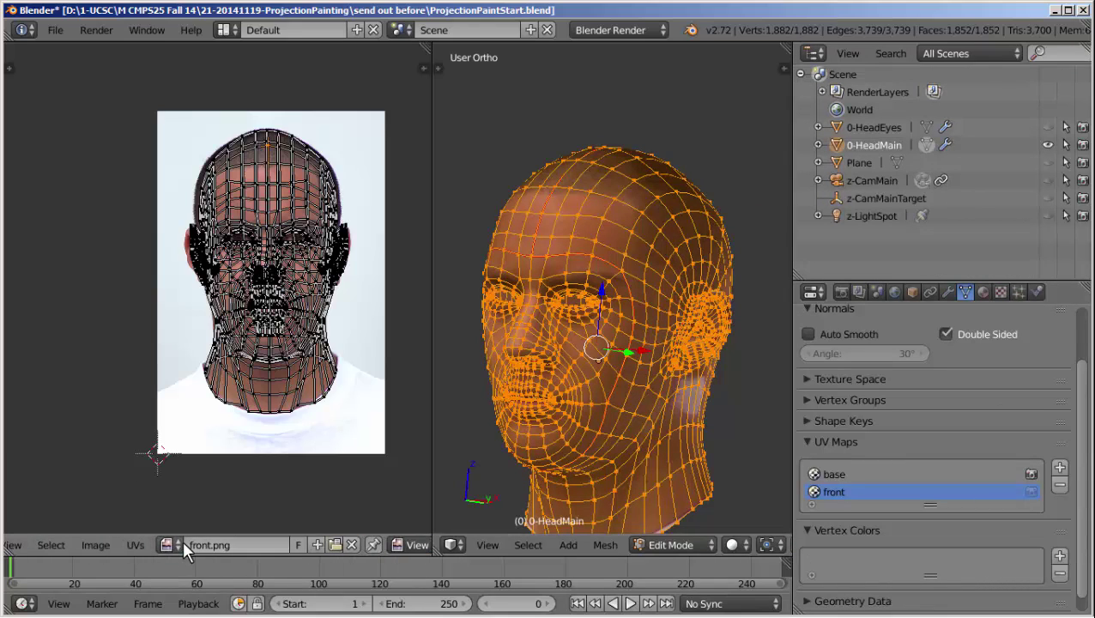
{"action": "left_click", "coordinate": [168, 544]}
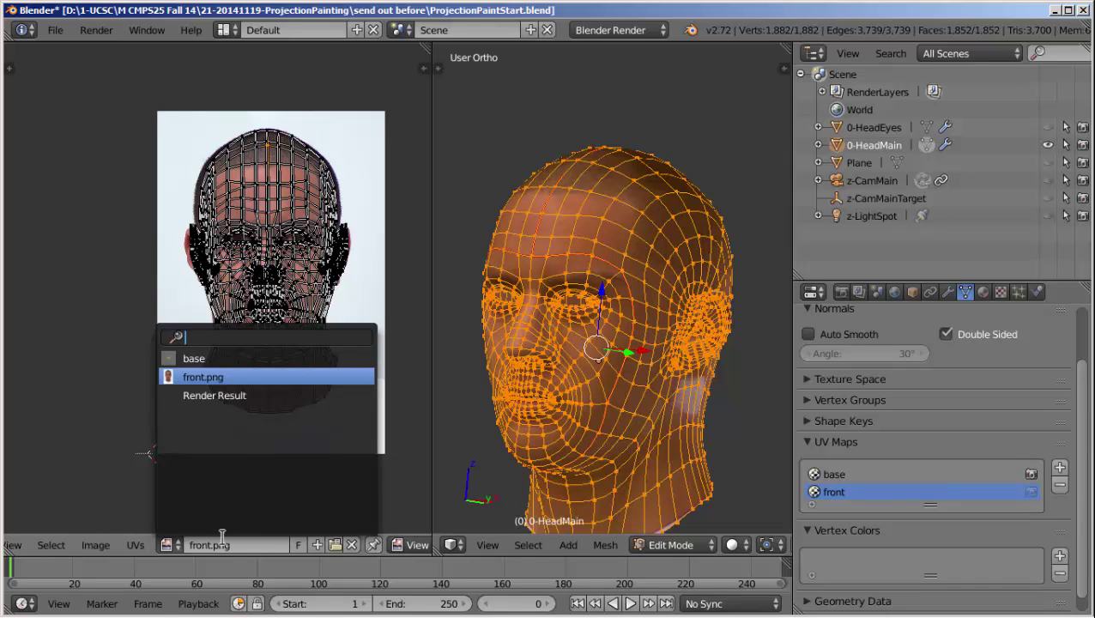
{"action": "left_click", "coordinate": [101, 543]}
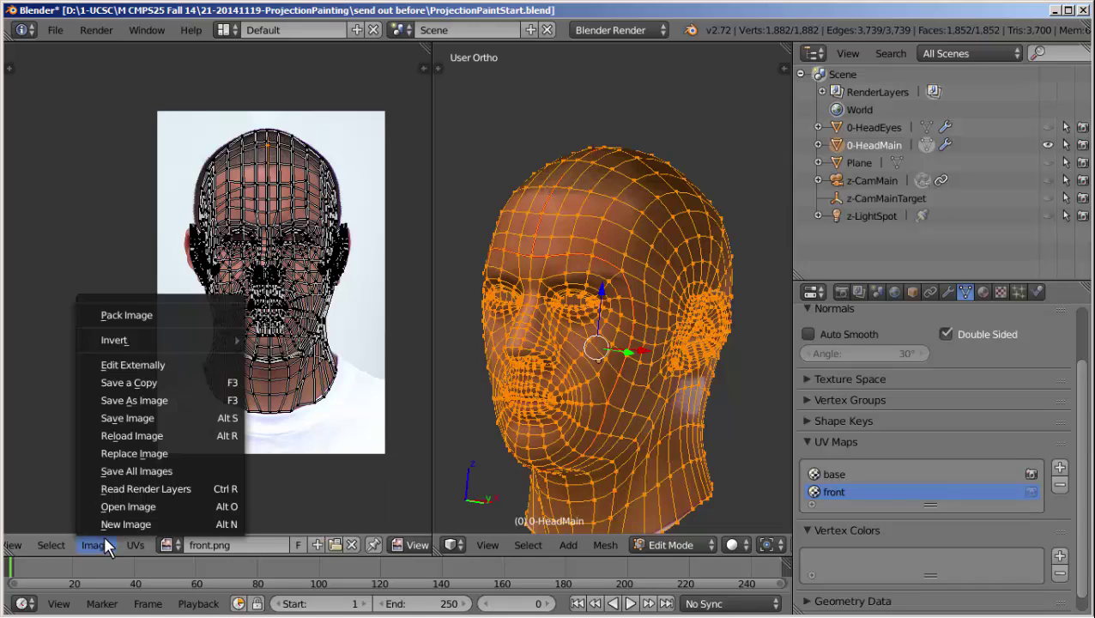
{"action": "left_click", "coordinate": [139, 314]}
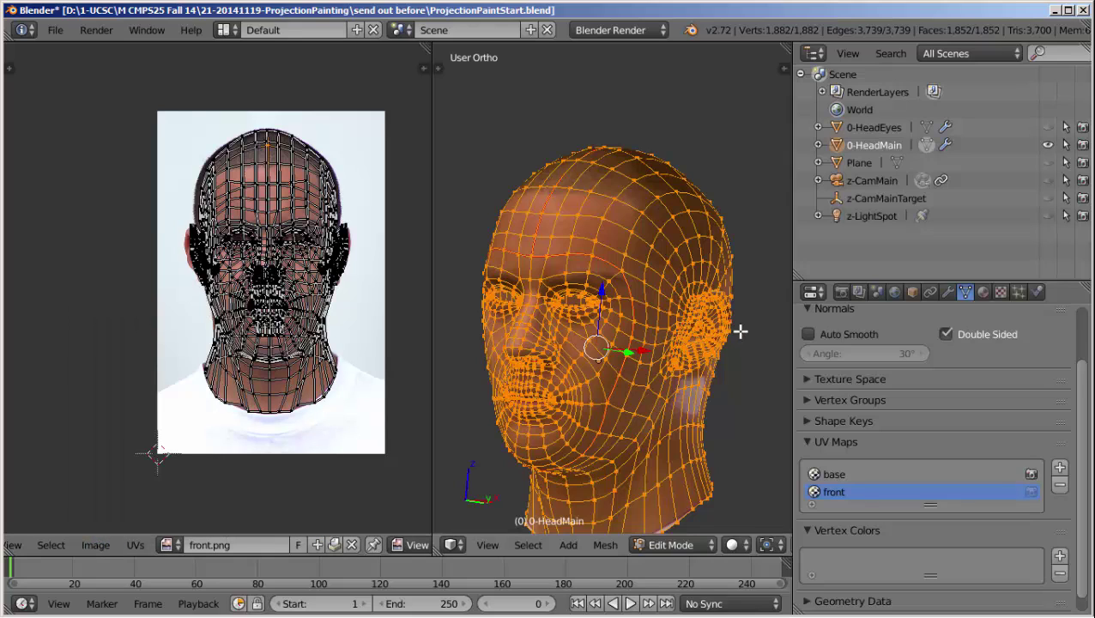
- Add a new UV map named 'side' and switch to the right side view
{"action": "left_click", "coordinate": [1060, 467]}
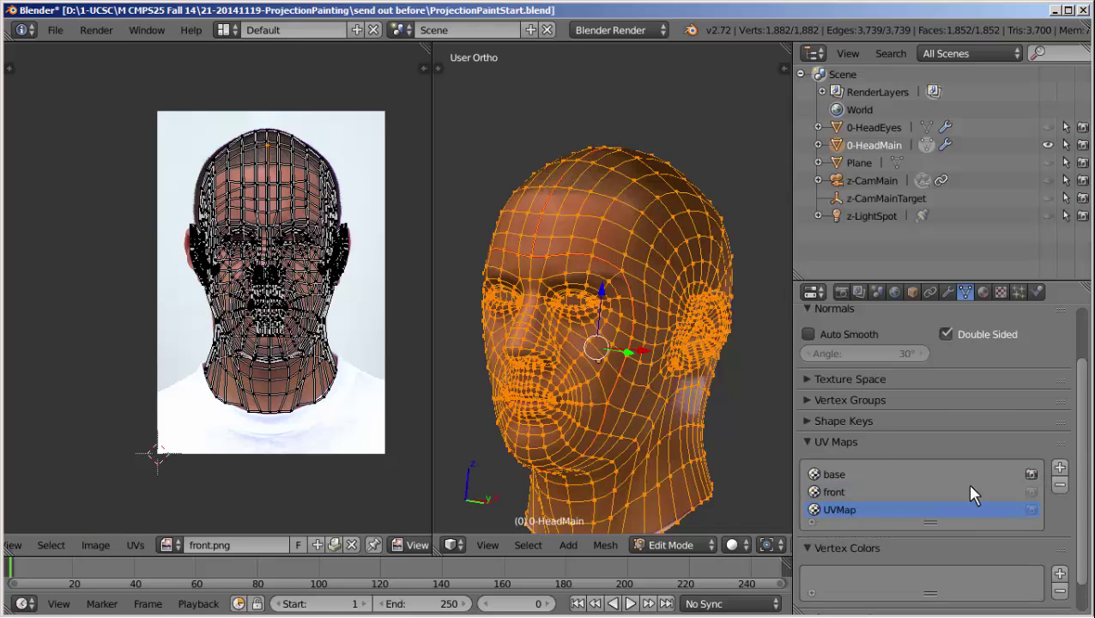
{"action": "double_click", "coordinate": [839, 508]}
{"action": "type", "text": "side"}
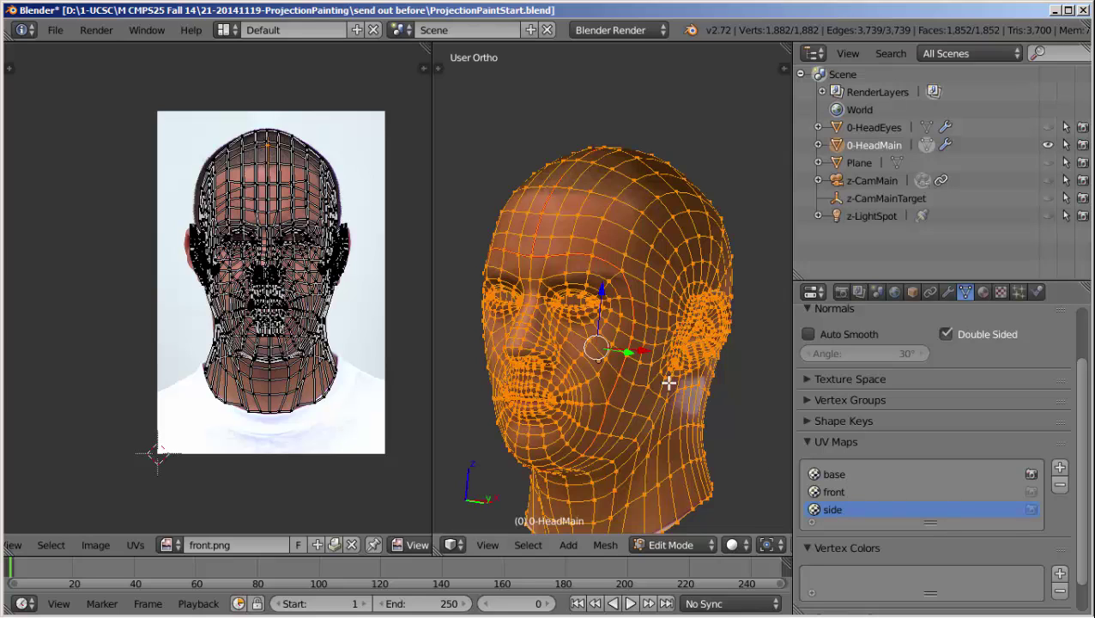
{"action": "key", "text": "KP_3"}
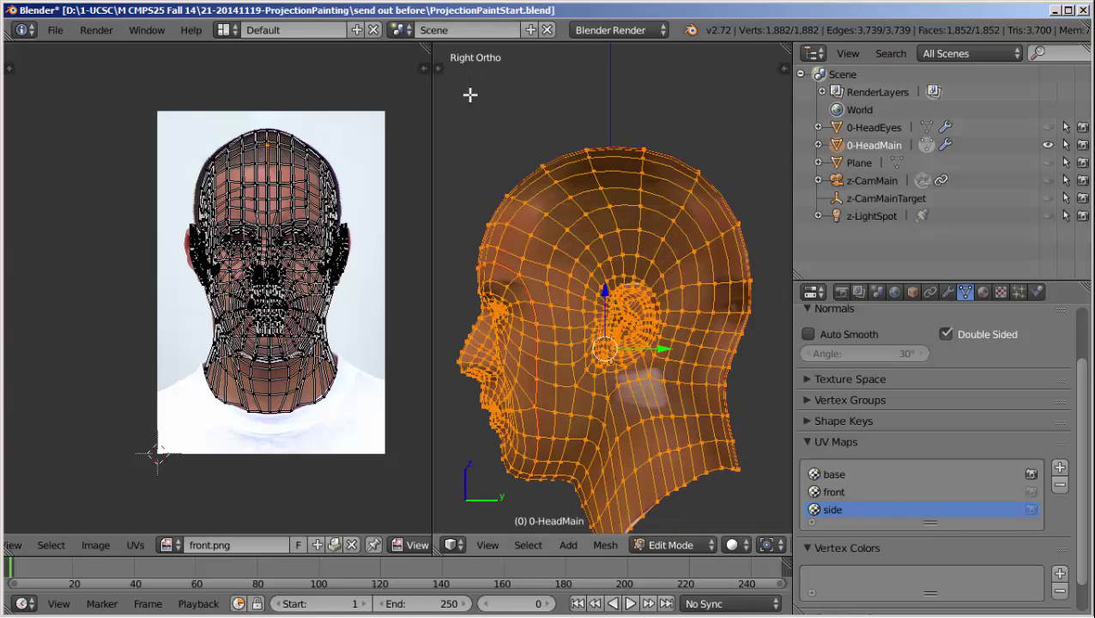
- Load the side_L.png photo into the image editor
{"action": "left_click", "coordinate": [95, 545]}
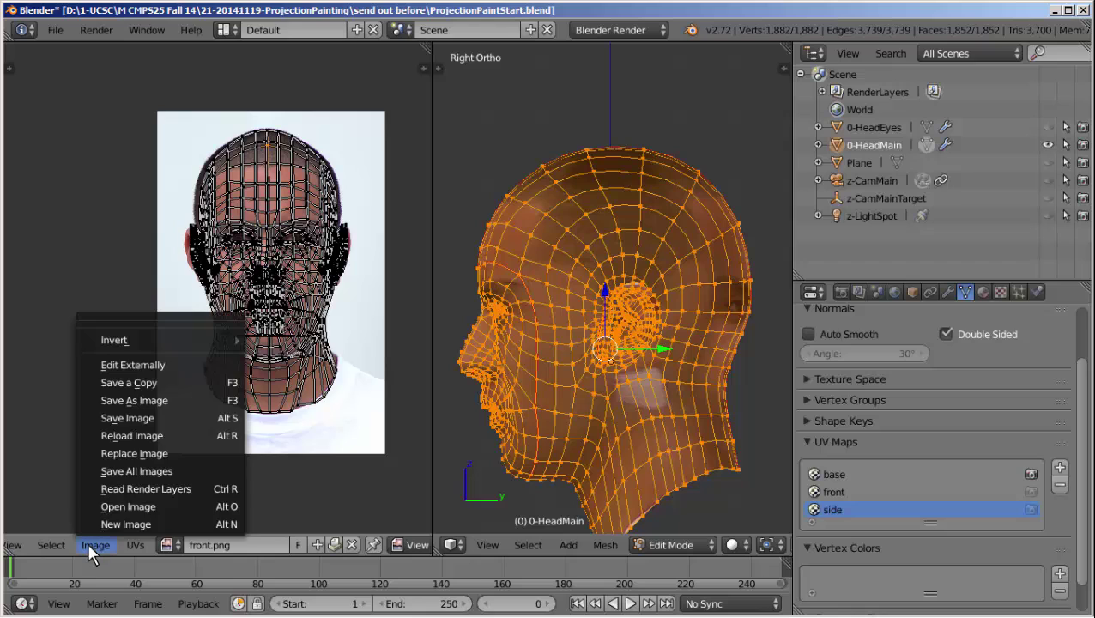
{"action": "left_click", "coordinate": [134, 505]}
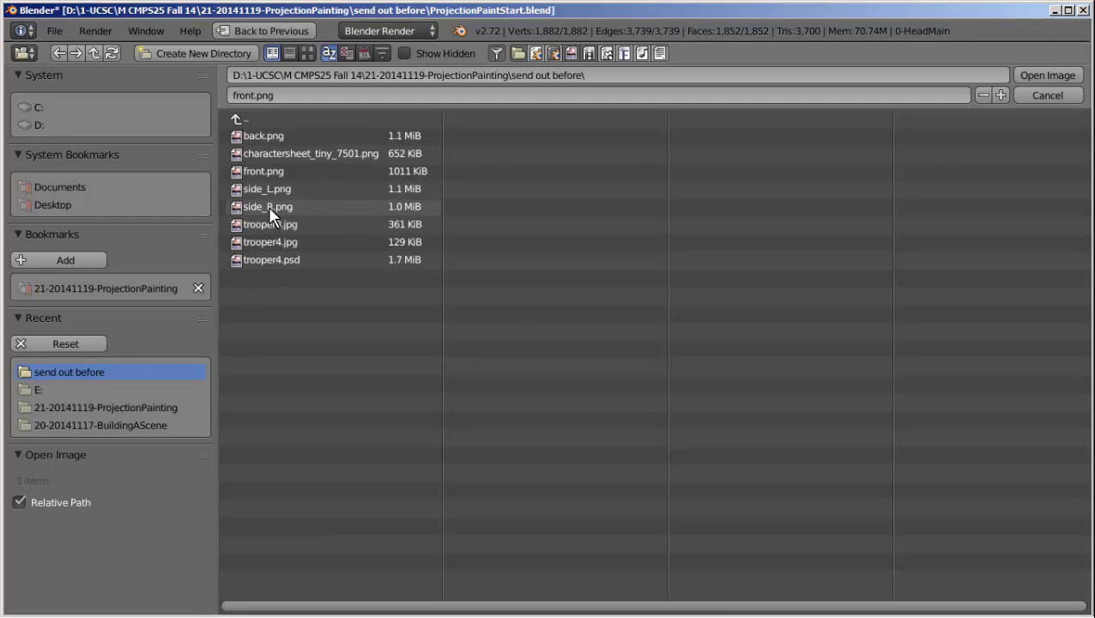
{"action": "left_click", "coordinate": [308, 53]}
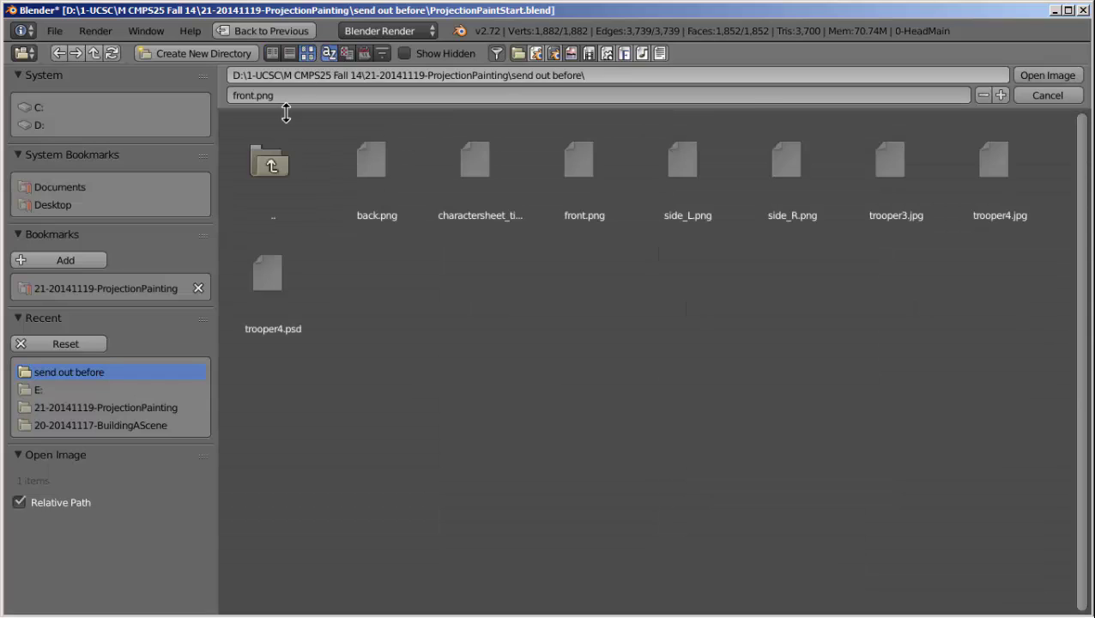
{"action": "left_click", "coordinate": [704, 177]}
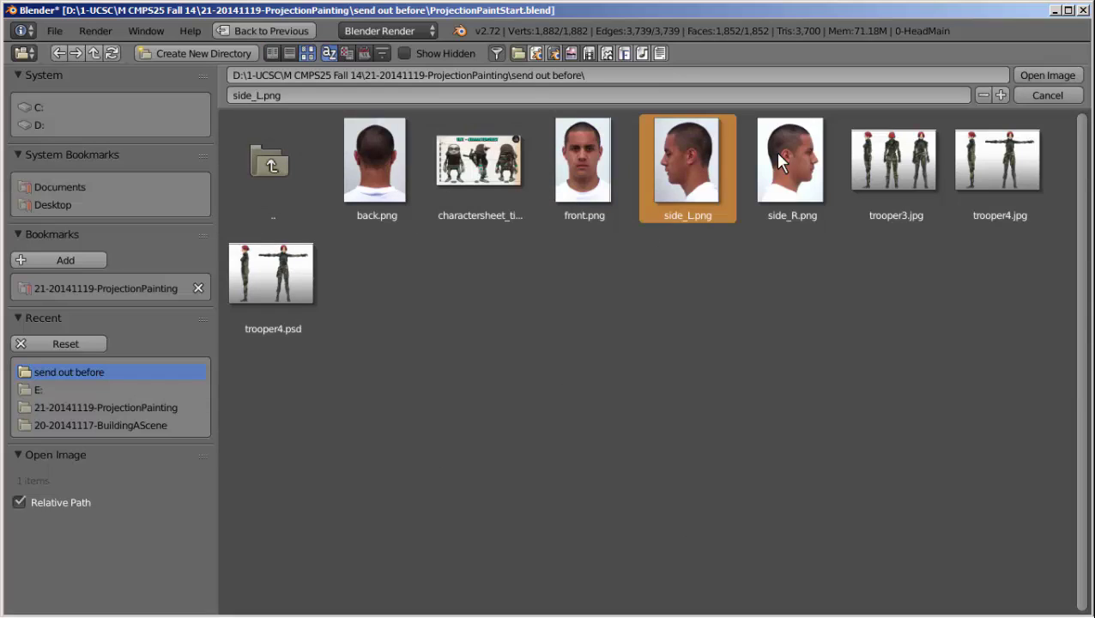
{"action": "left_click", "coordinate": [1039, 75]}
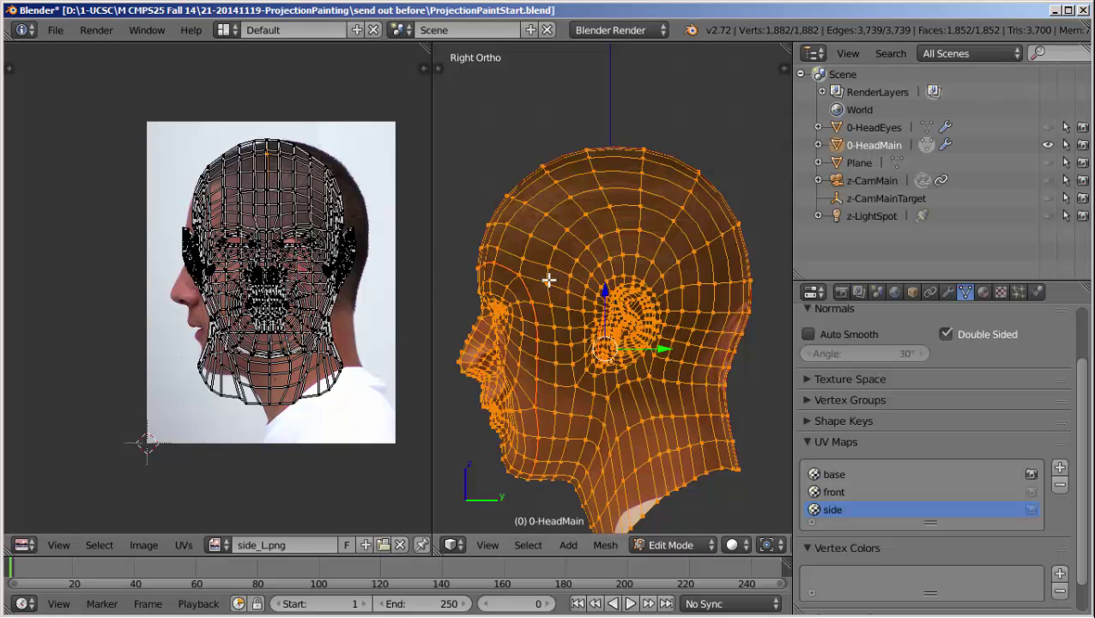
- Project the side UVs from the right view, then move and scale them over the side photo
{"action": "key", "text": "u"}
{"action": "left_click", "coordinate": [549, 281]}
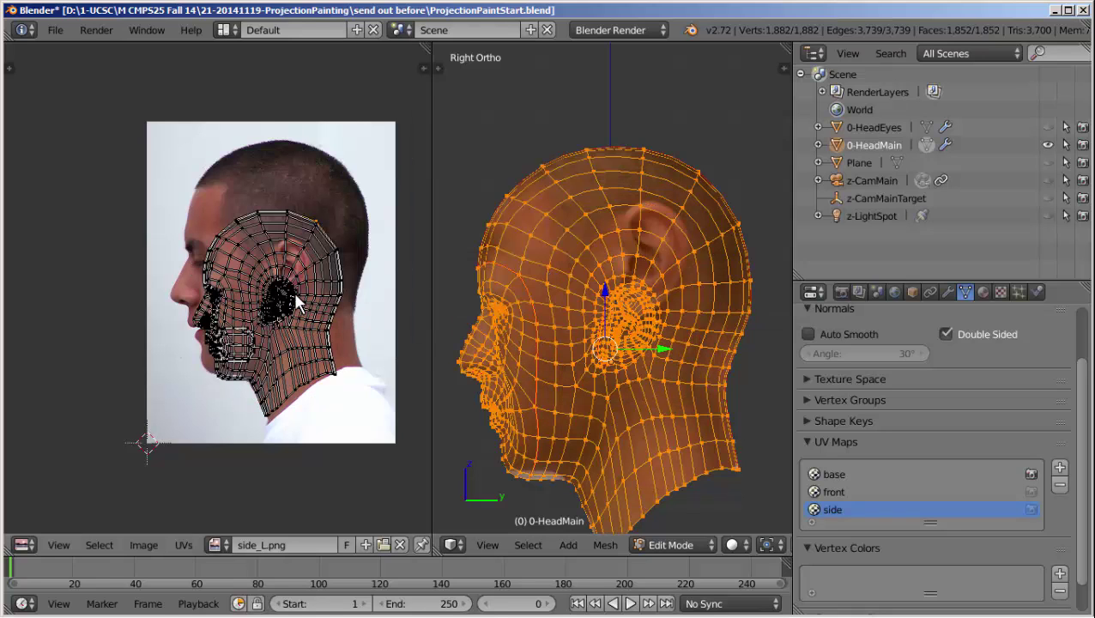
{"action": "key", "text": "a"}
{"action": "key", "text": "g"}
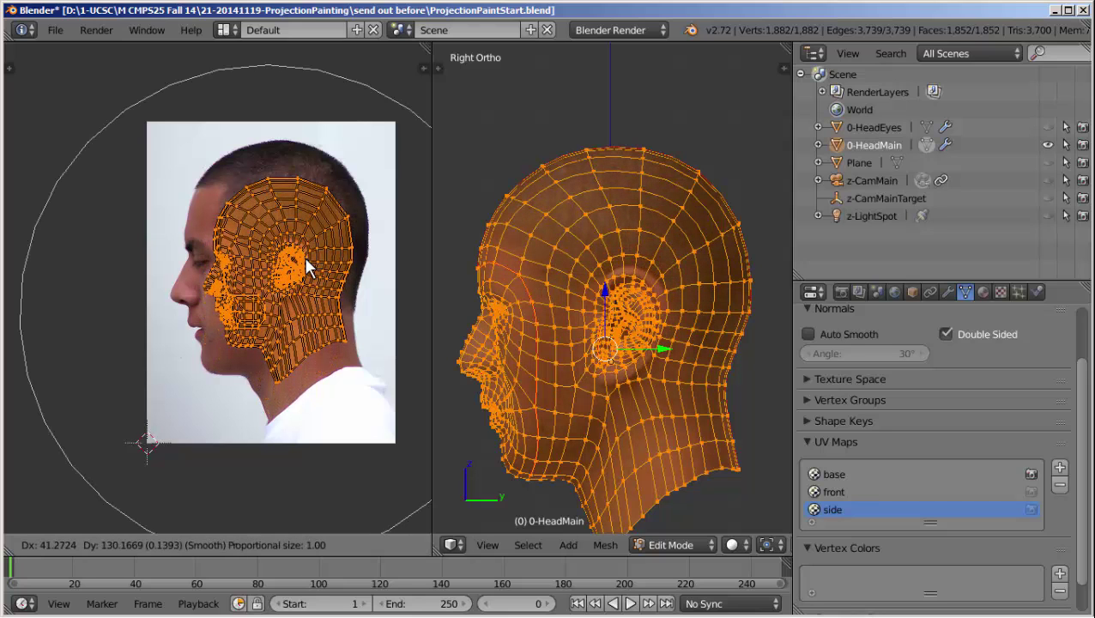
{"action": "left_click", "coordinate": [304, 257]}
{"action": "key", "text": "s"}
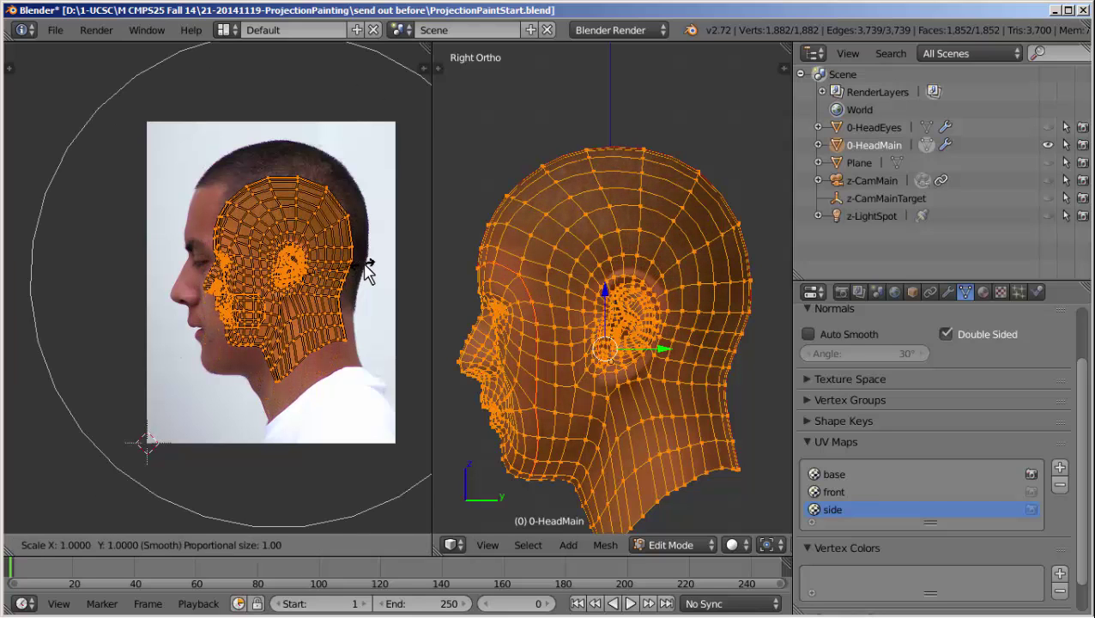
{"action": "left_click", "coordinate": [390, 275]}
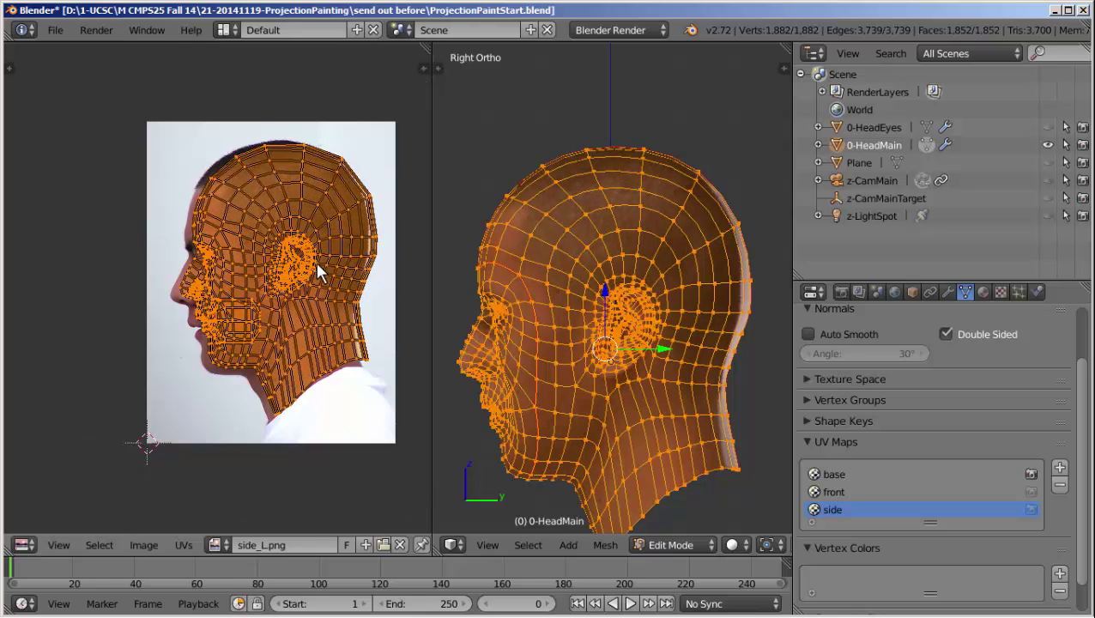
{"action": "key", "text": "g"}
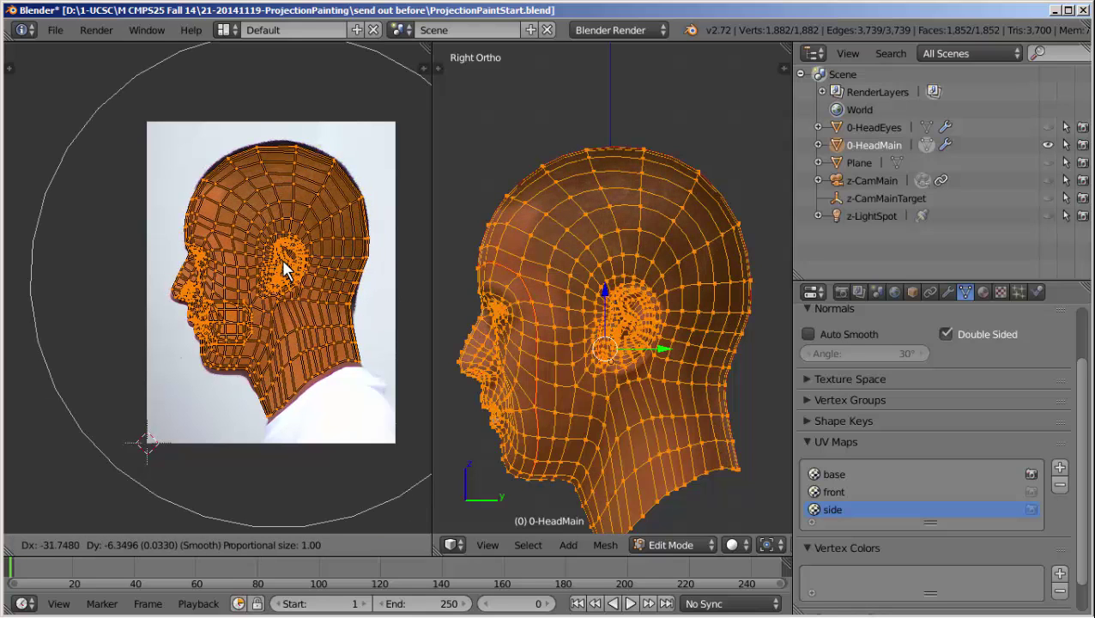
{"action": "left_click", "coordinate": [282, 265]}
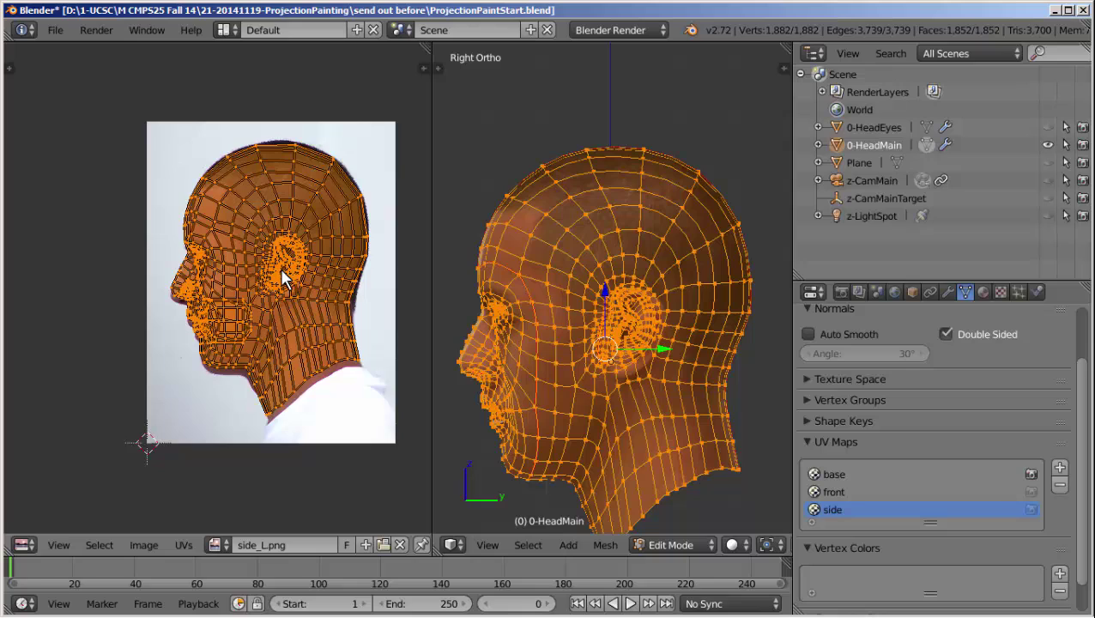
- Shift the ear UVs onto the photographed ear using proportional falloff
{"action": "scroll", "coordinate": [281, 271], "scroll_direction": "up", "scroll_amount": 5}
{"action": "scroll", "coordinate": [304, 249], "scroll_direction": "down", "scroll_amount": 3}
{"action": "key", "text": "a"}
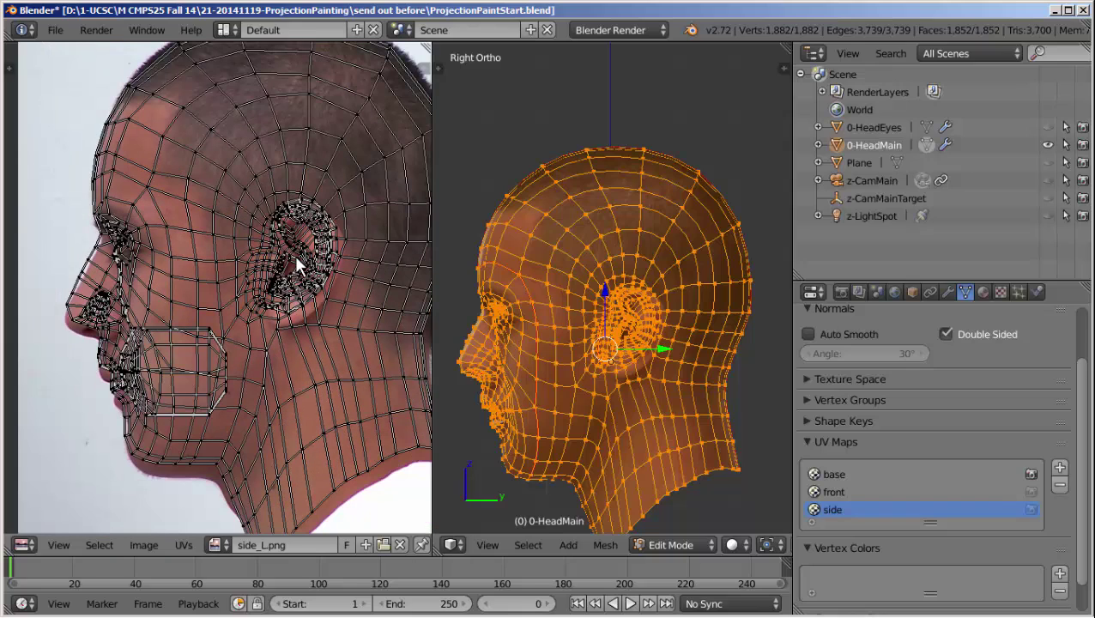
{"action": "right_click", "coordinate": [295, 251]}
{"action": "key", "text": "g"}
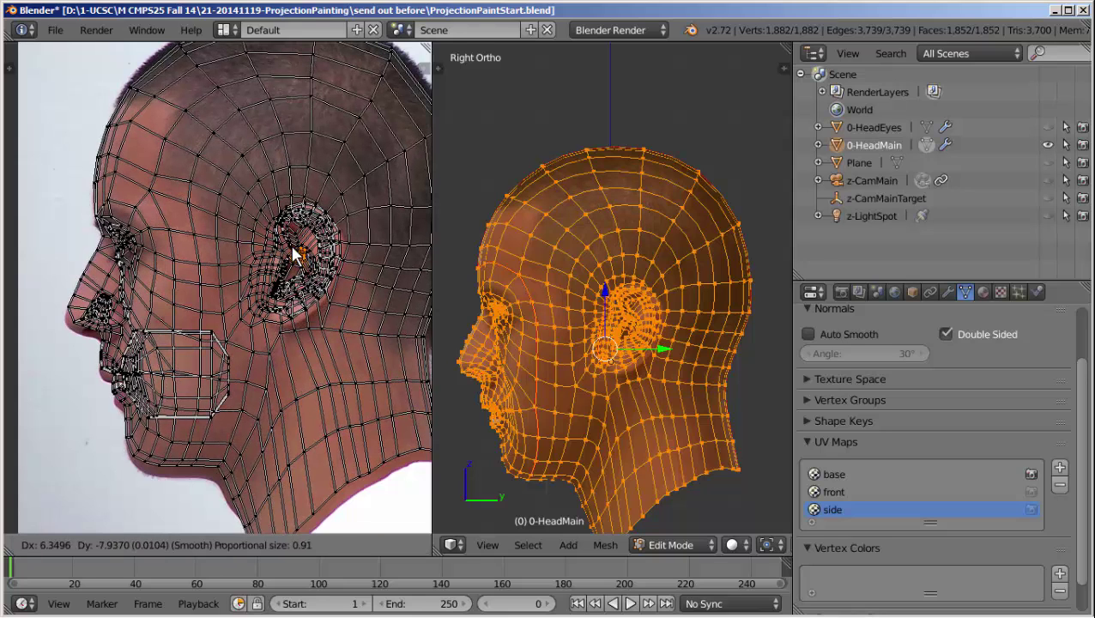
{"action": "scroll", "coordinate": [295, 251], "scroll_direction": "down", "scroll_amount": 8}
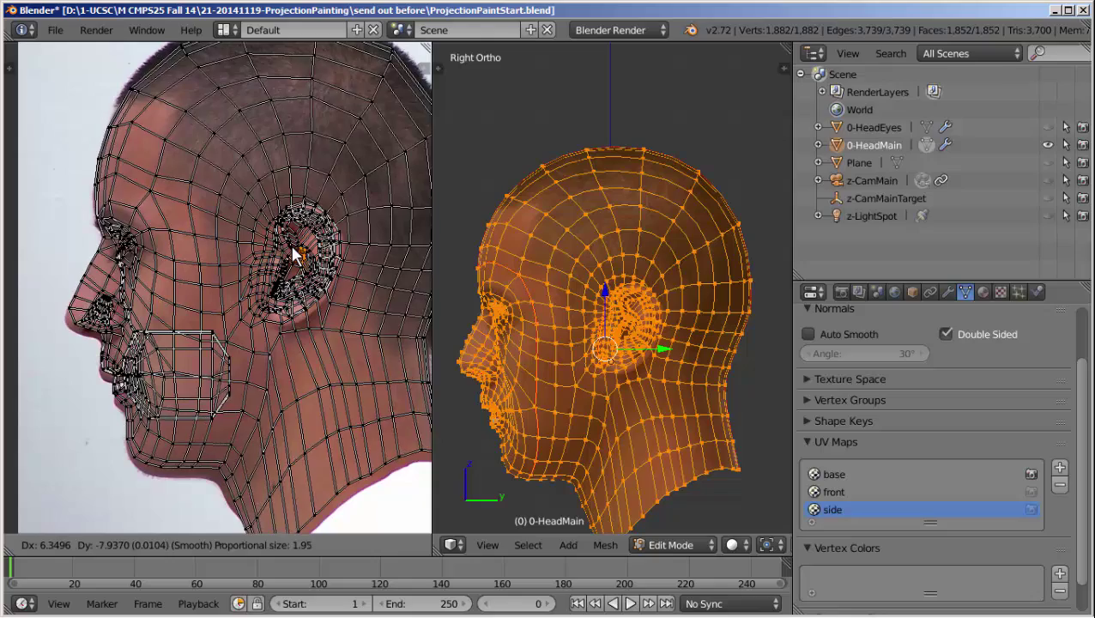
{"action": "scroll", "coordinate": [295, 251], "scroll_direction": "up", "scroll_amount": 18}
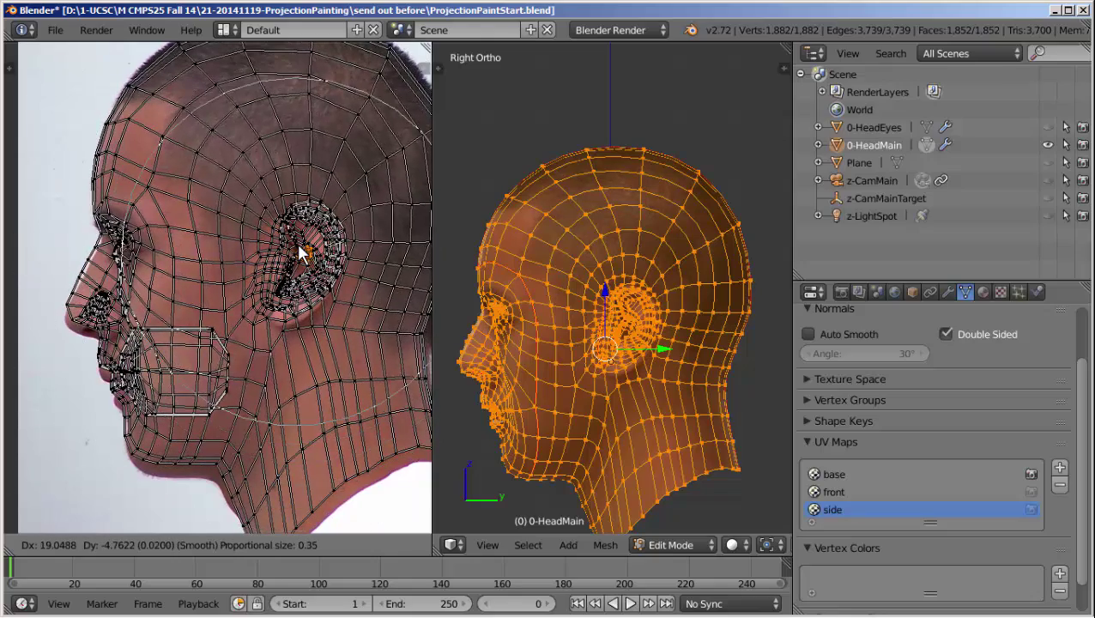
{"action": "scroll", "coordinate": [299, 254], "scroll_direction": "up", "scroll_amount": 4}
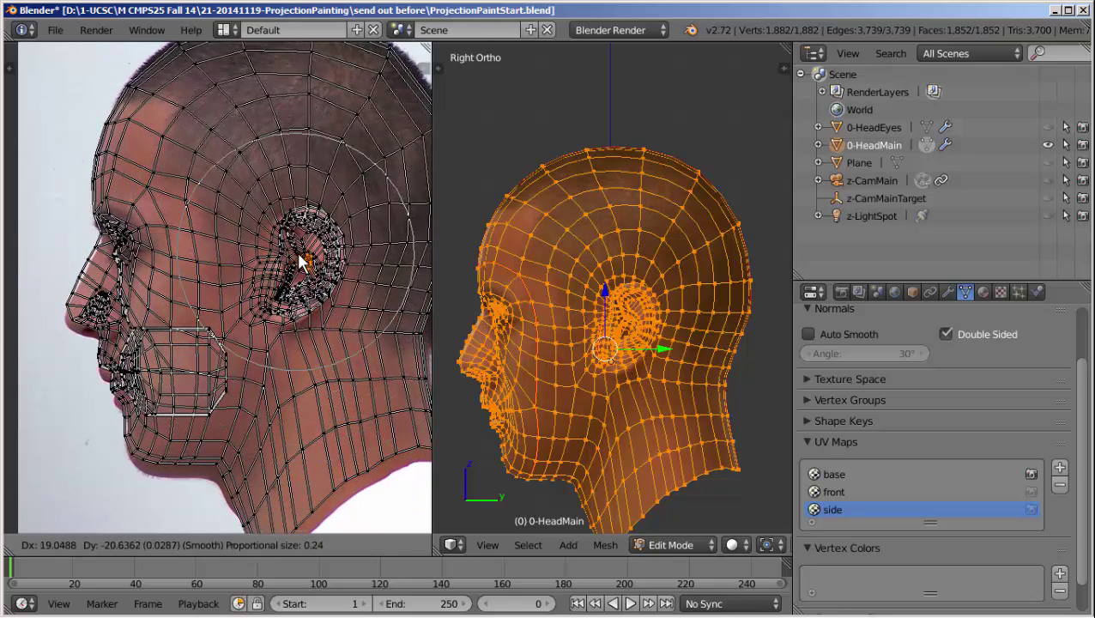
{"action": "left_click", "coordinate": [297, 251]}
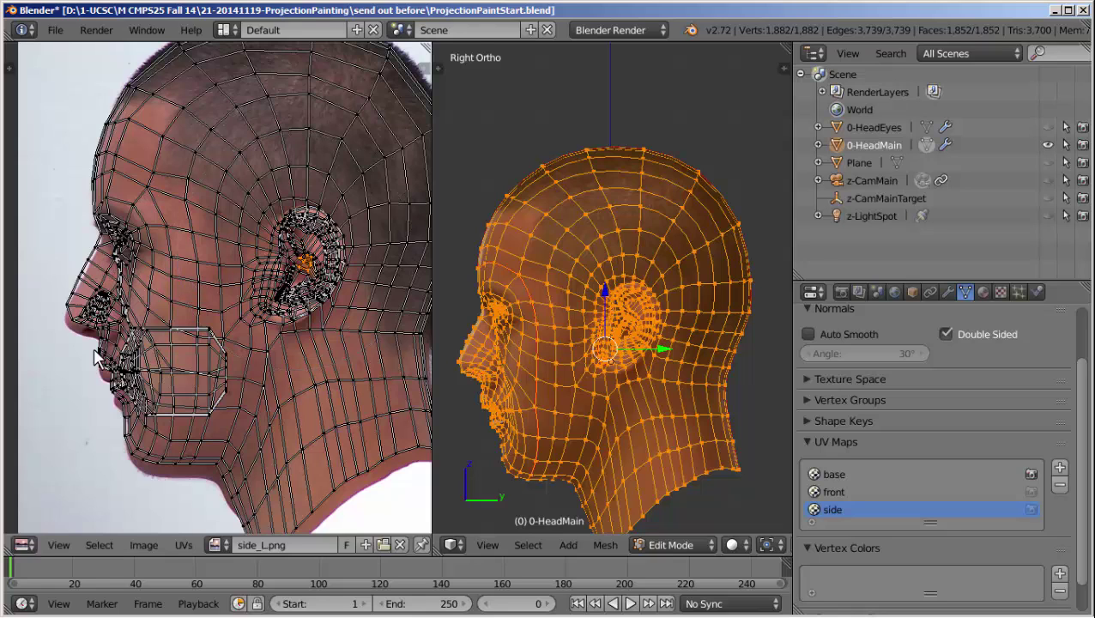
{"action": "scroll", "coordinate": [110, 386], "scroll_direction": "up", "scroll_amount": 3}
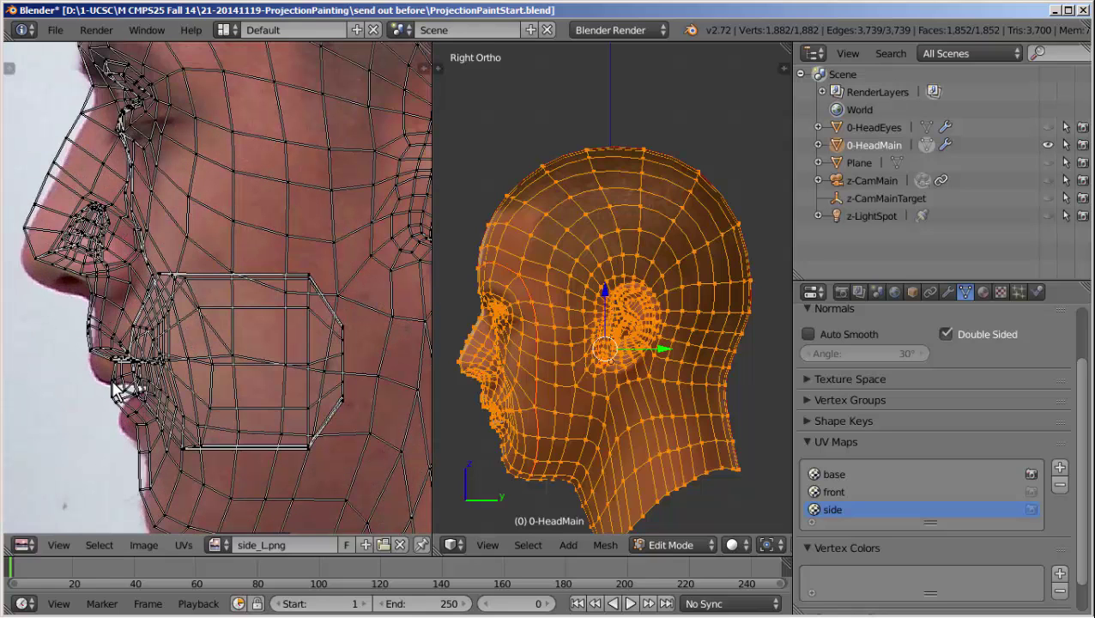
{"action": "scroll", "coordinate": [128, 352], "scroll_direction": "down", "scroll_amount": 3}
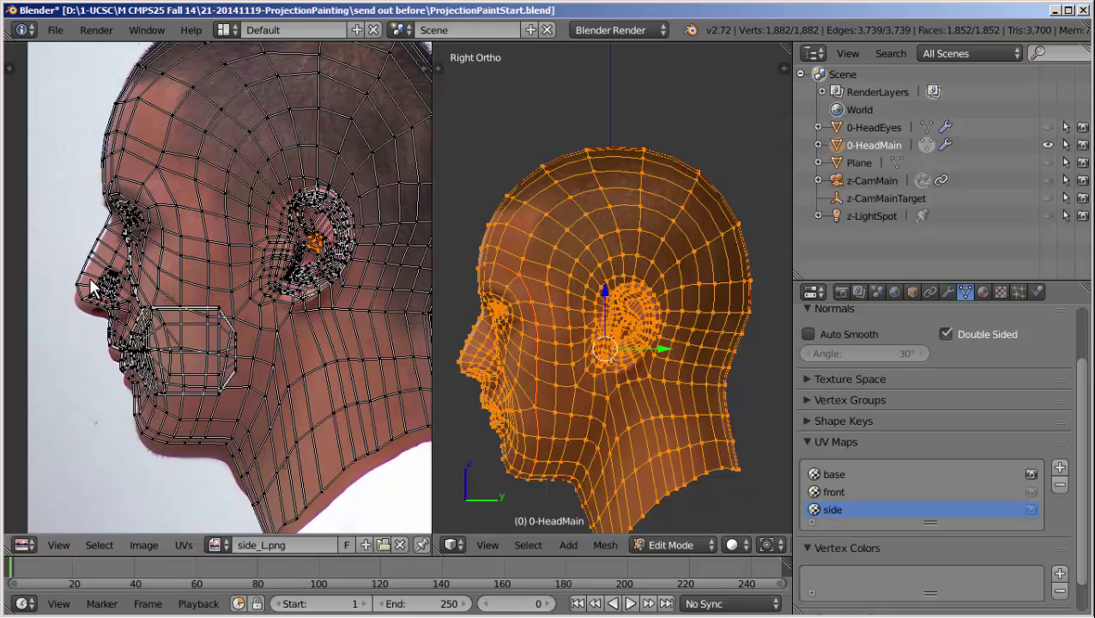
{"action": "scroll", "coordinate": [632, 324], "scroll_direction": "up", "scroll_amount": 2}
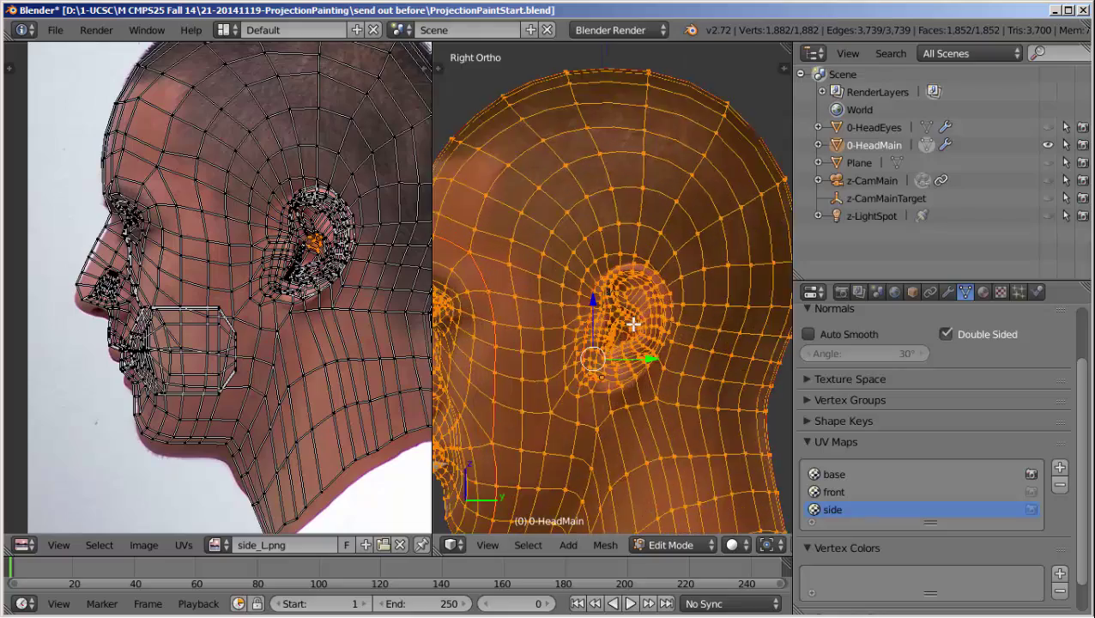
{"action": "scroll", "coordinate": [632, 323], "scroll_direction": "up", "scroll_amount": 1}
{"action": "mouse_move", "coordinate": [666, 280]}
{"action": "middle_mouse_down"}
{"action": "mouse_move", "coordinate": [628, 305]}
{"action": "mouse_move", "coordinate": [650, 294]}
{"action": "middle_mouse_up"}
{"action": "scroll", "coordinate": [650, 294], "scroll_direction": "down", "scroll_amount": 4}
{"action": "middle_click_drag", "start_coordinate": [694, 264], "coordinate": [469, 315]}
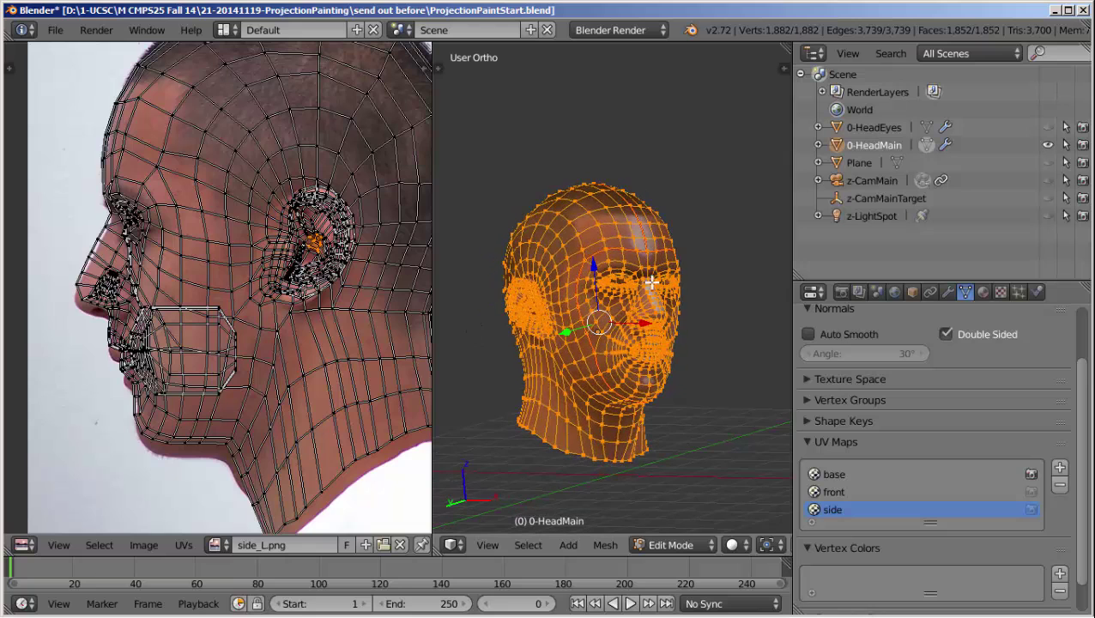
{"action": "middle_click_drag", "start_coordinate": [656, 283], "coordinate": [661, 268]}
{"action": "scroll", "coordinate": [661, 268], "scroll_direction": "down", "scroll_amount": 2}
{"action": "scroll", "coordinate": [249, 290], "scroll_direction": "down", "scroll_amount": 3}
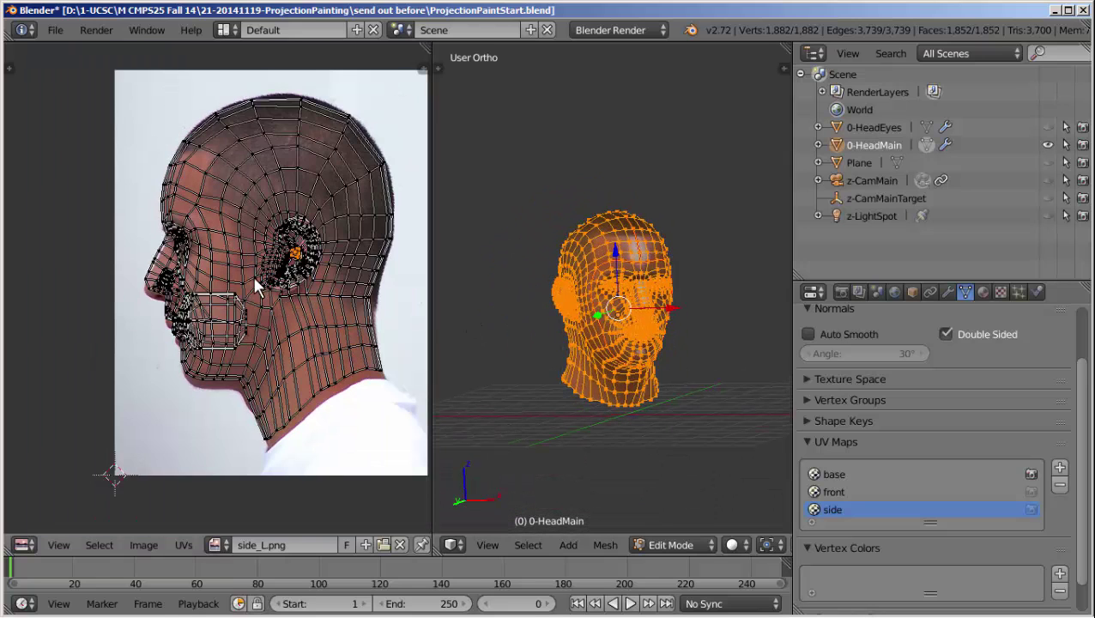
{"action": "scroll", "coordinate": [169, 172], "scroll_direction": "up", "scroll_amount": 2}
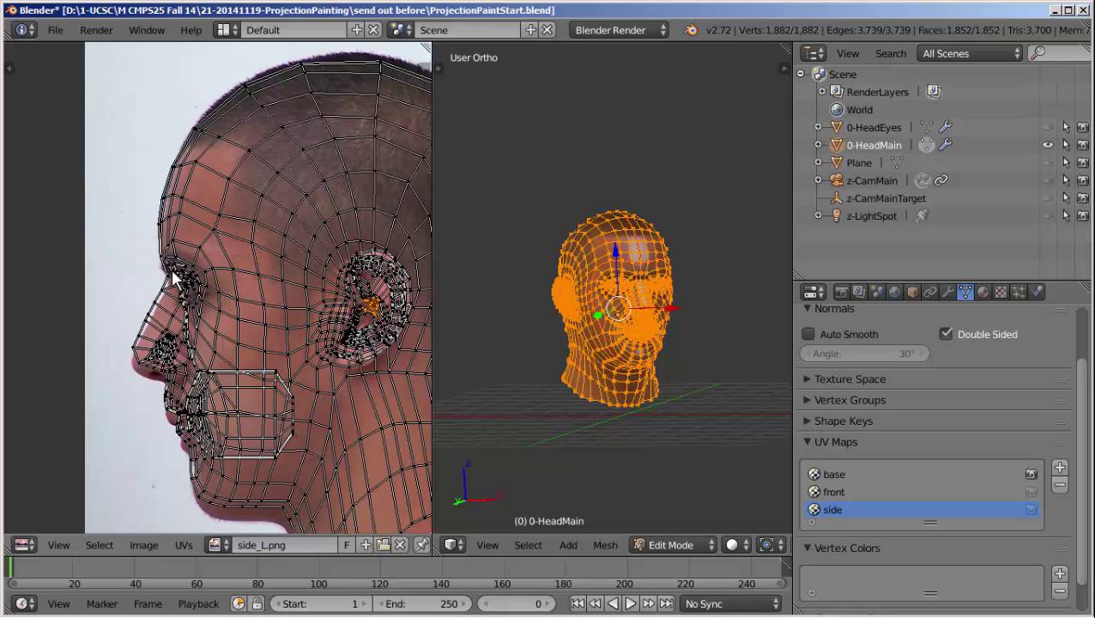
{"action": "scroll", "coordinate": [627, 312], "scroll_direction": "up", "scroll_amount": 4}
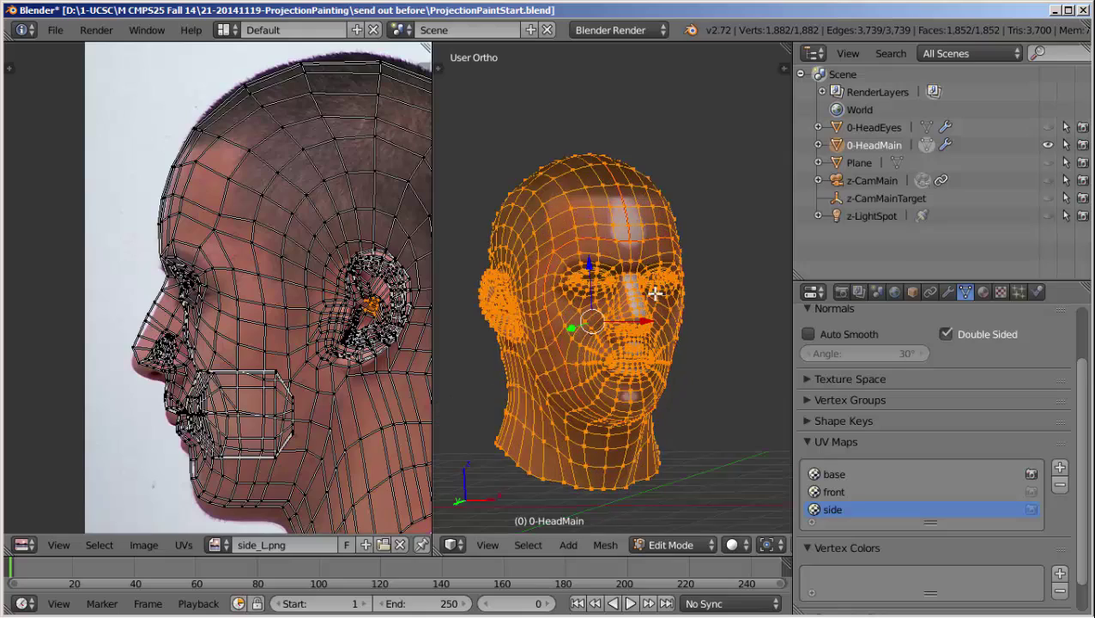
{"action": "middle_click_drag", "start_coordinate": [627, 312], "coordinate": [625, 201]}
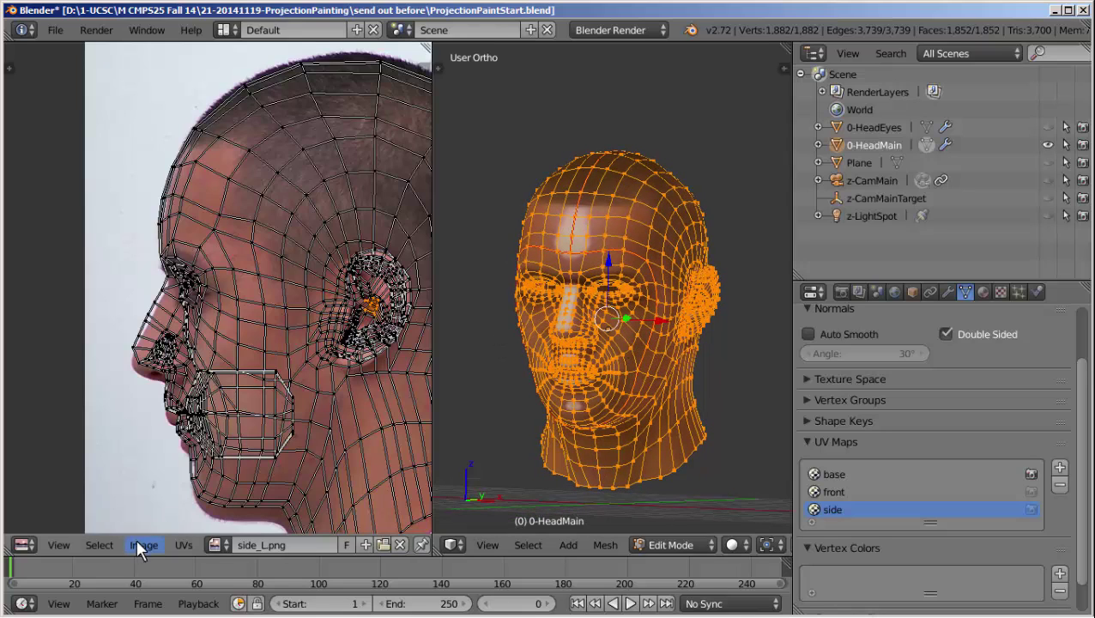
- Pack the side photo into the .blend file and add a UV map named 'back' in front view
{"action": "left_click", "coordinate": [139, 542]}
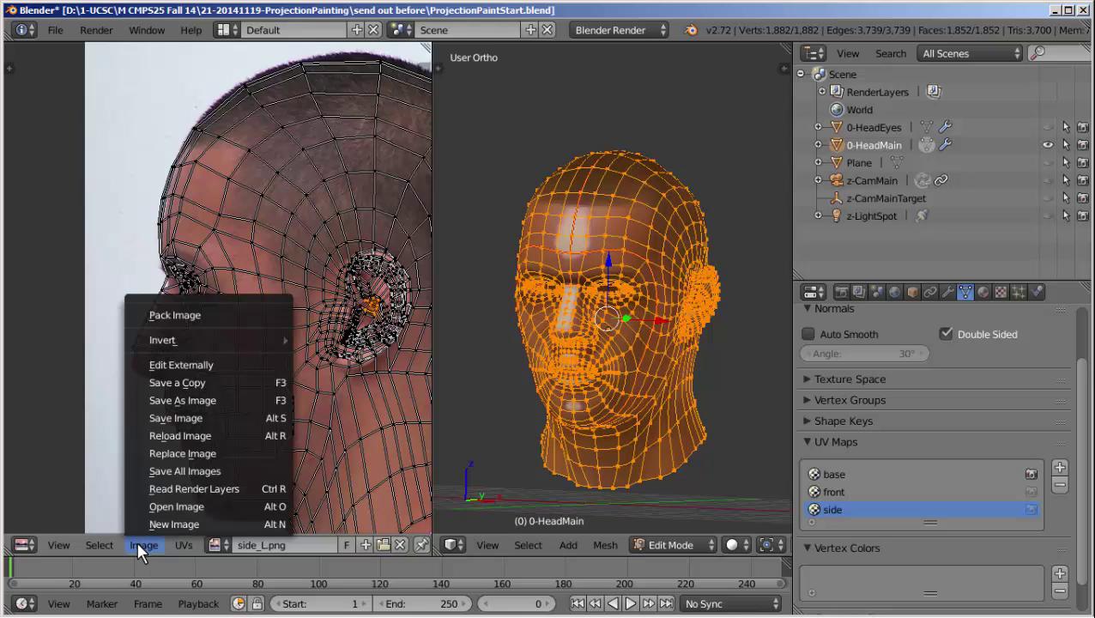
{"action": "left_click", "coordinate": [166, 315]}
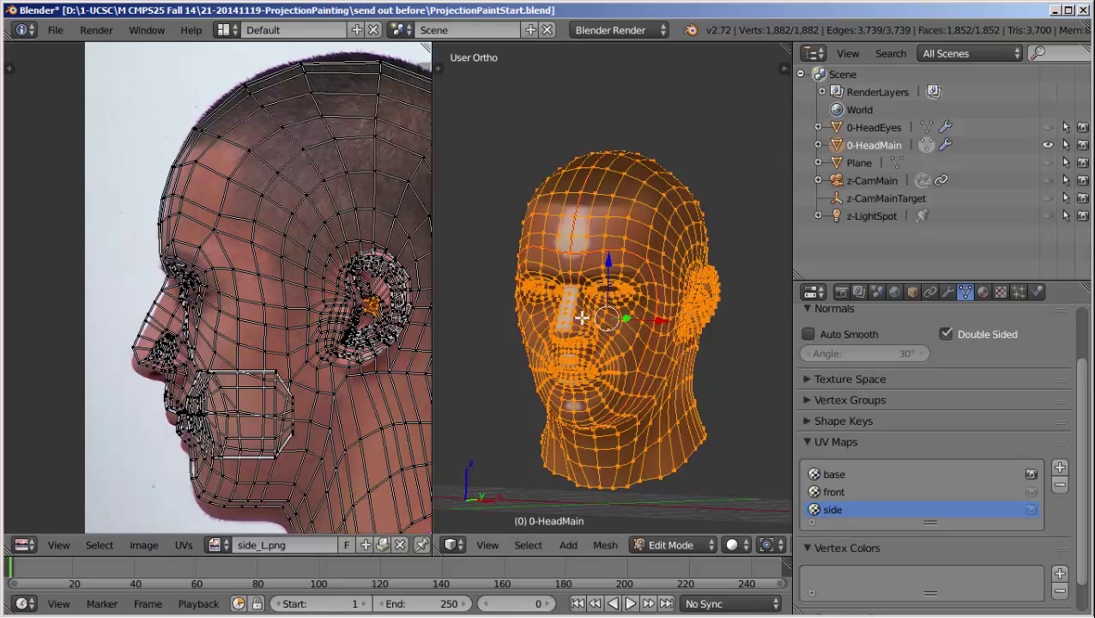
{"action": "key", "text": "KP_1"}
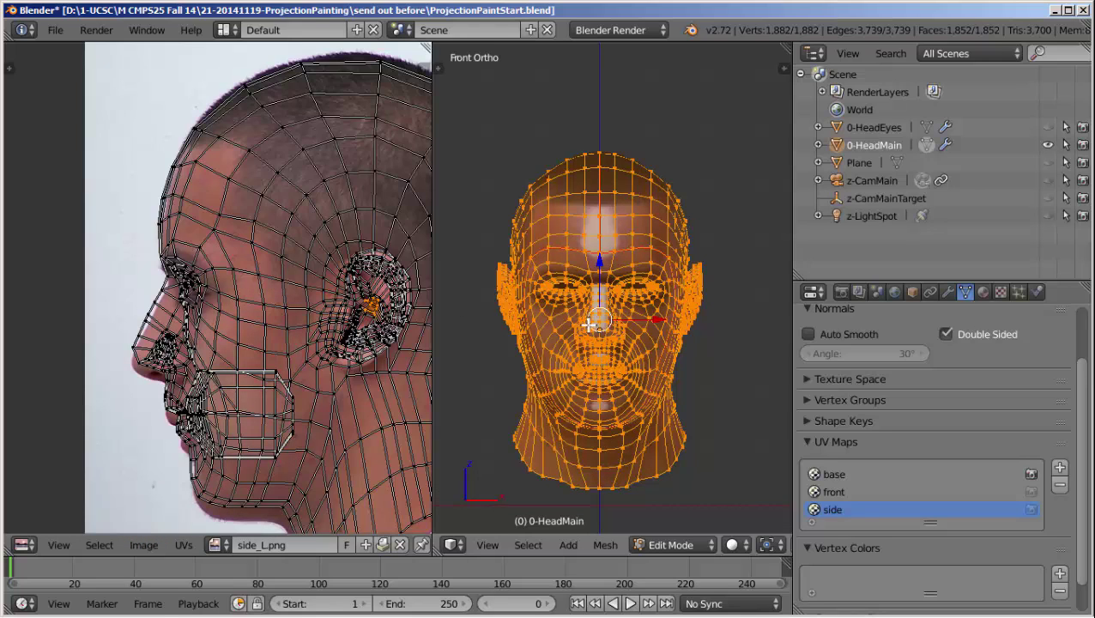
{"action": "left_click", "coordinate": [1059, 468]}
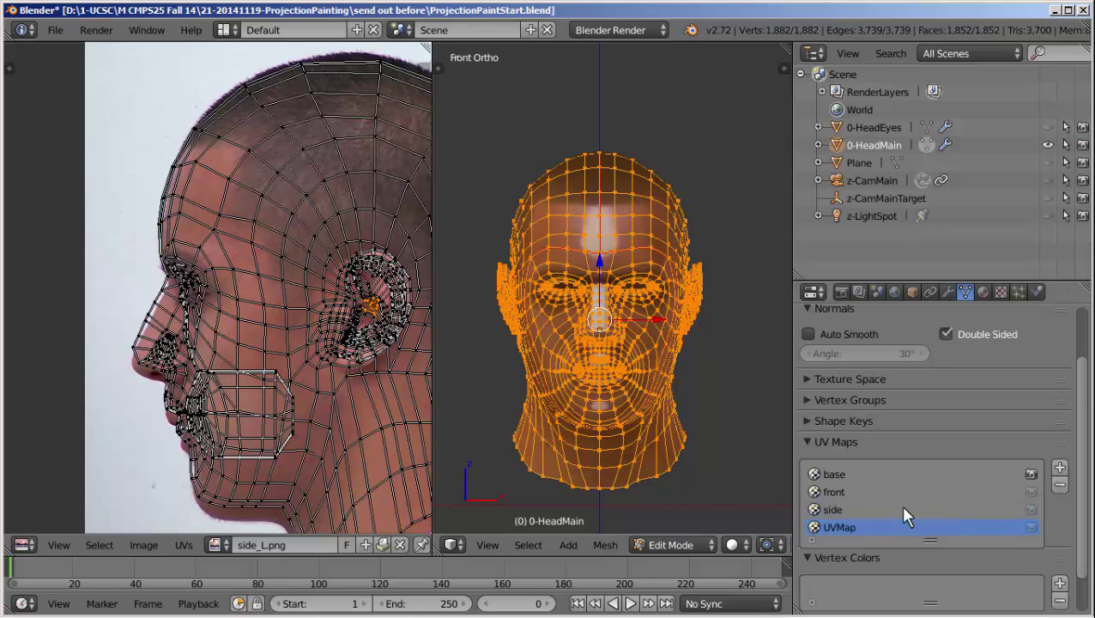
{"action": "double_click", "coordinate": [833, 525]}
{"action": "type", "text": "back"}
{"action": "key", "text": "Return"}
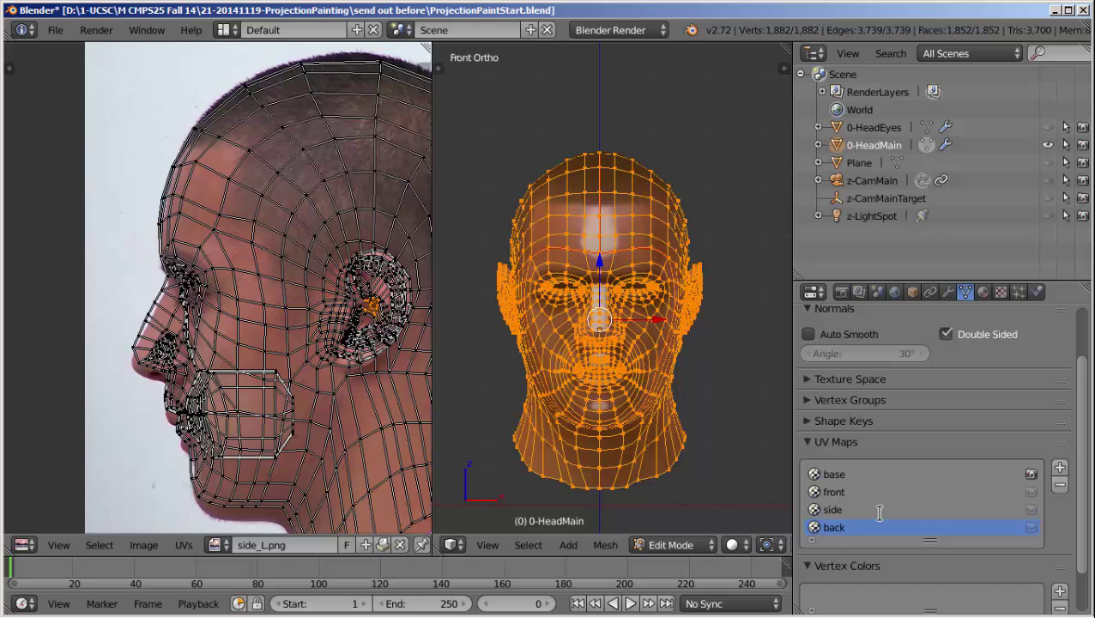
- Load the back.png photo into the image editor
{"action": "left_click", "coordinate": [147, 543]}
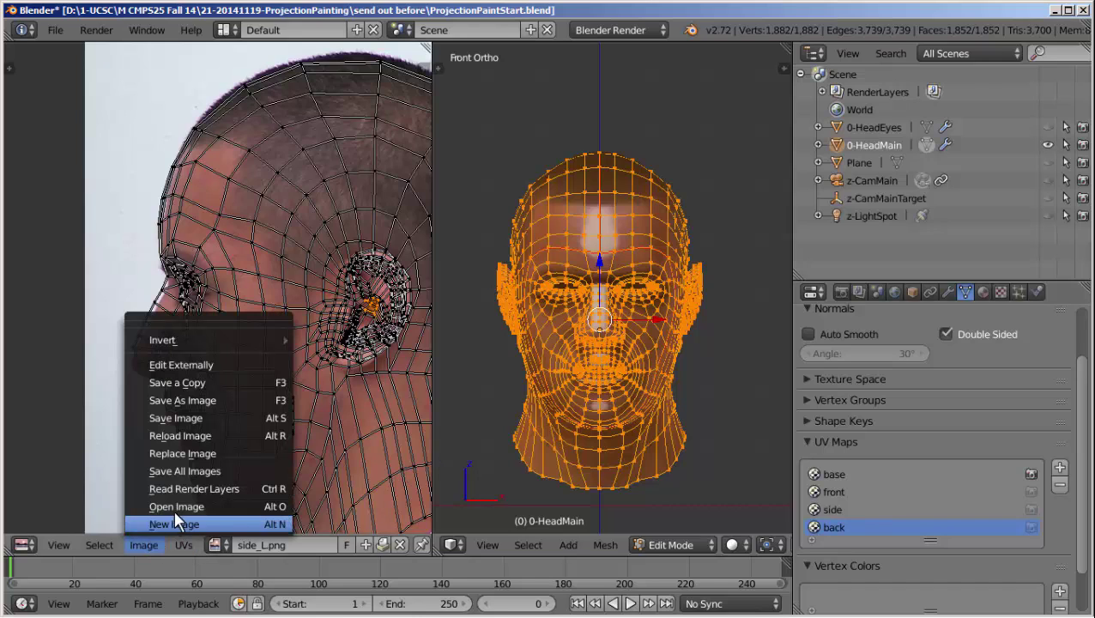
{"action": "left_click", "coordinate": [175, 509]}
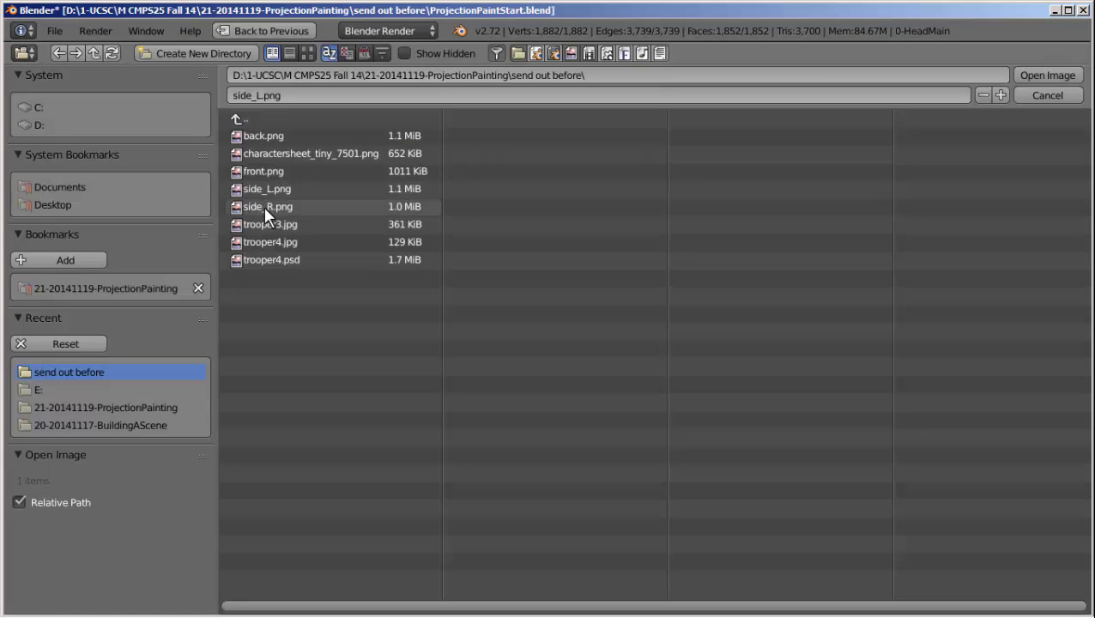
{"action": "left_click", "coordinate": [302, 138]}
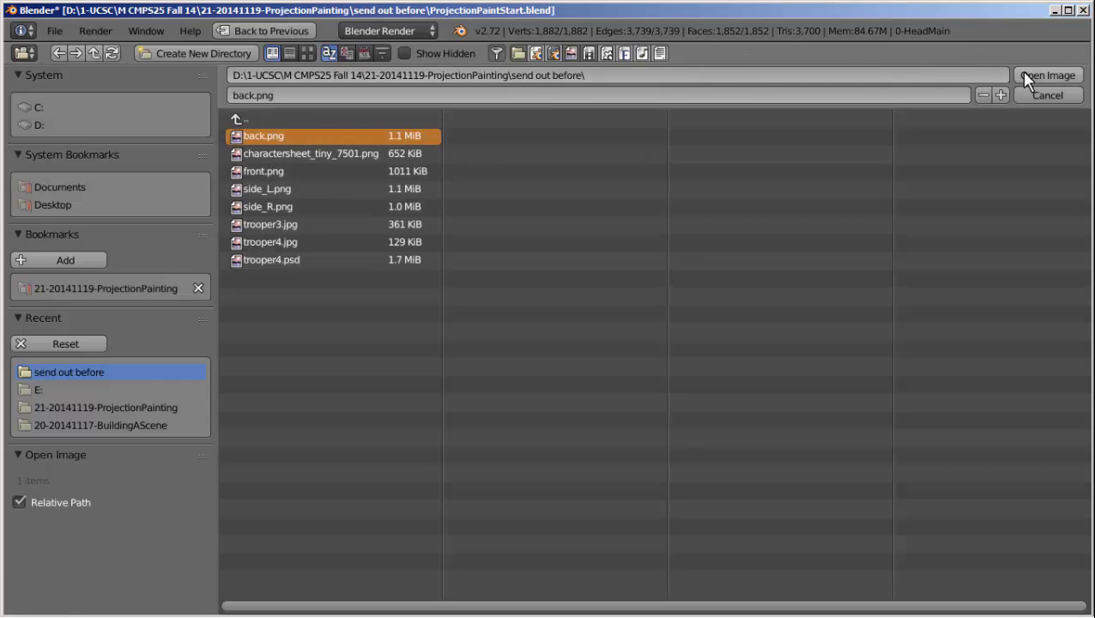
{"action": "left_click", "coordinate": [1046, 75]}
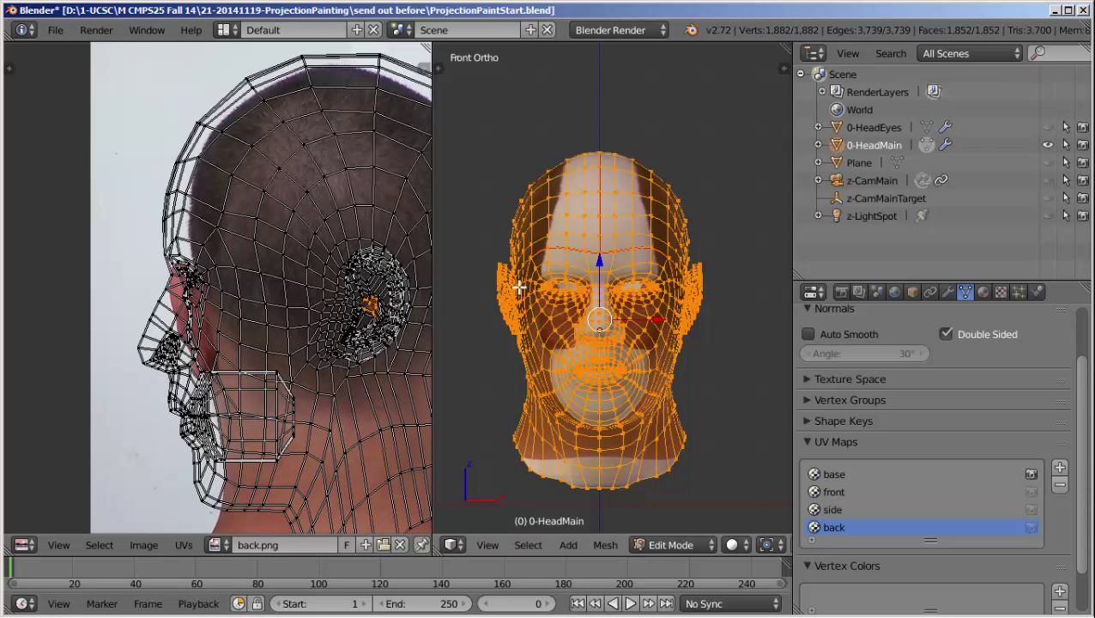
- Project the back UVs from the front view with Project From View
{"action": "key", "text": "u"}
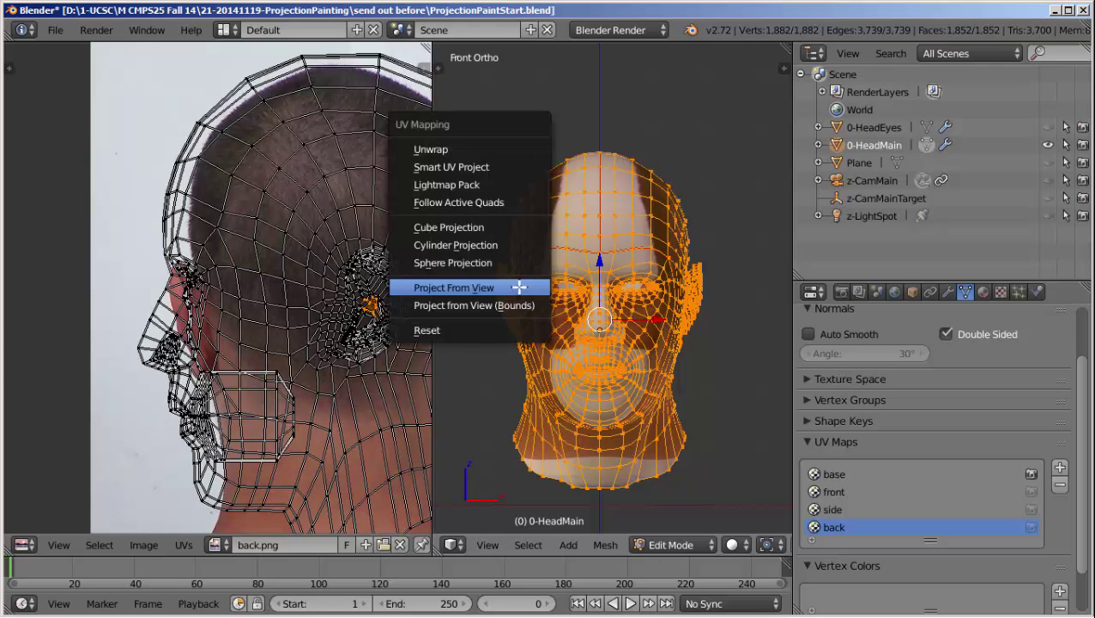
{"action": "left_click", "coordinate": [457, 287]}
{"action": "scroll", "coordinate": [292, 296], "scroll_direction": "down", "scroll_amount": 2}
{"action": "scroll", "coordinate": [292, 335], "scroll_direction": "down", "scroll_amount": 2}
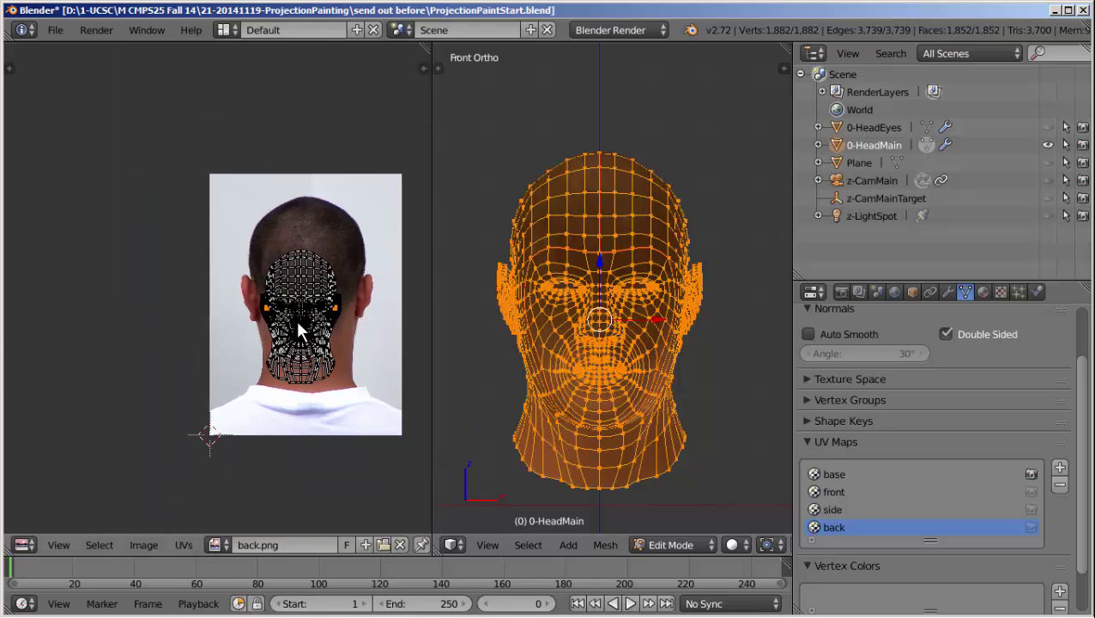
{"action": "scroll", "coordinate": [297, 325], "scroll_direction": "up", "scroll_amount": 1}
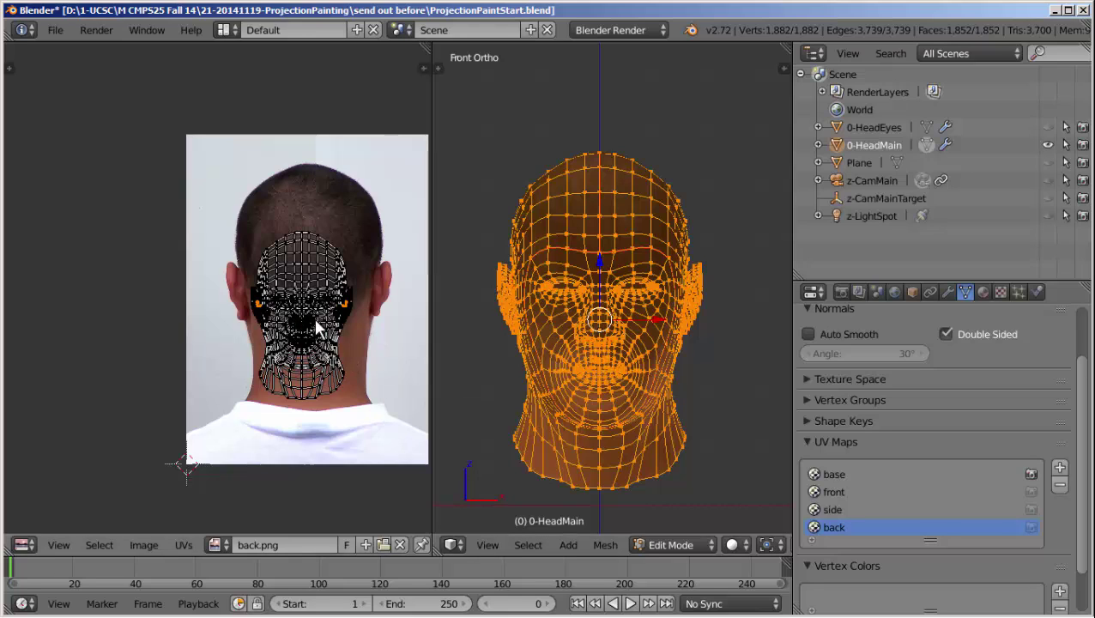
- Move, enlarge and reposition all back UVs so they cover the head in back.png
{"action": "scroll", "coordinate": [316, 321], "scroll_direction": "up", "scroll_amount": 1}
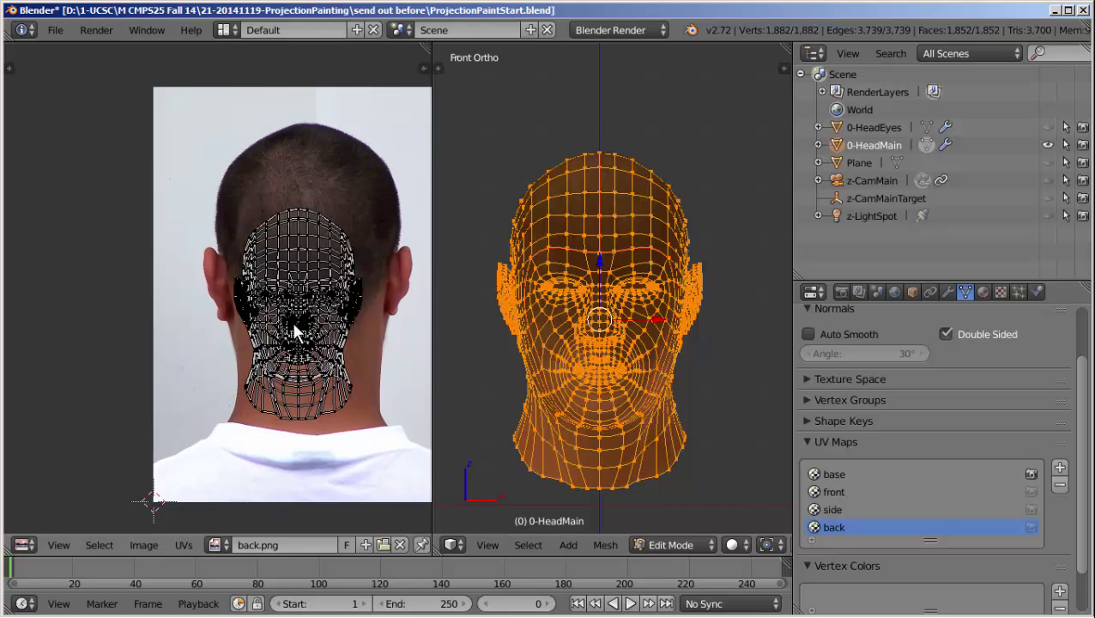
{"action": "key", "text": "a"}
{"action": "key", "text": "g"}
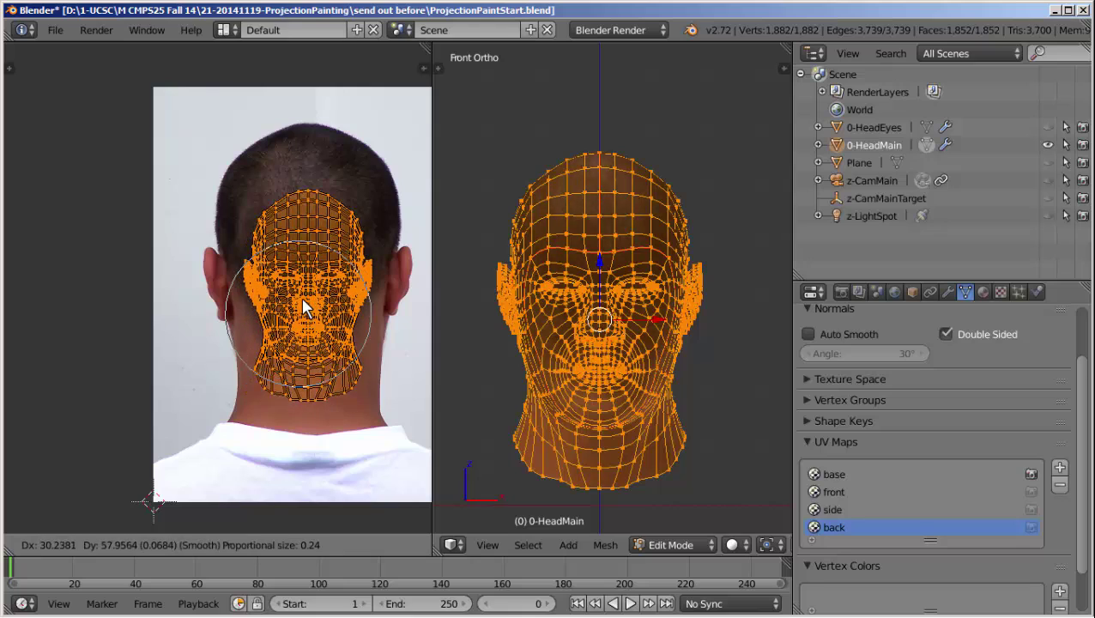
{"action": "left_click", "coordinate": [299, 295]}
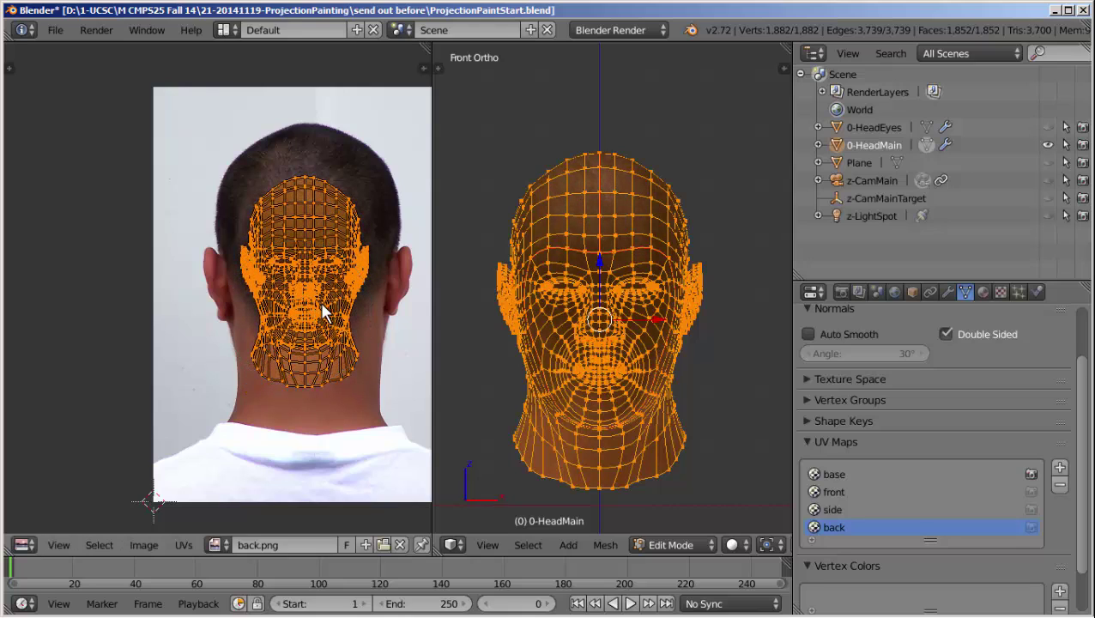
{"action": "key", "text": "s"}
{"action": "left_click", "coordinate": [337, 322]}
{"action": "key", "text": "g"}
{"action": "left_click", "coordinate": [300, 294]}
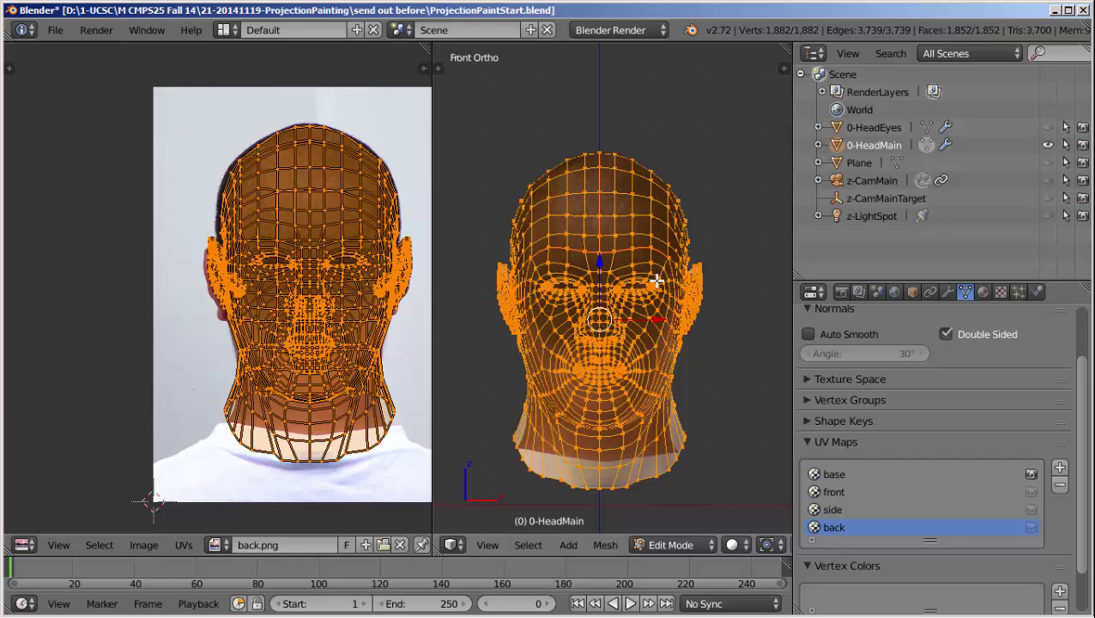
- Pack back.png, view the textured head from behind and both sides, then exit to Object Mode
{"action": "left_click", "coordinate": [127, 543]}
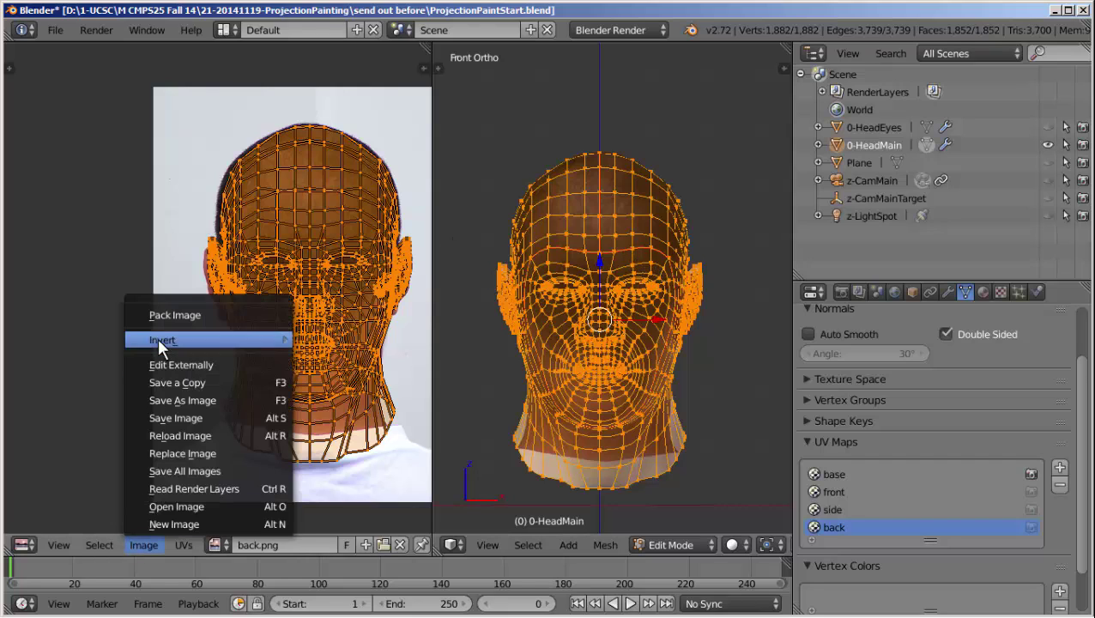
{"action": "left_click", "coordinate": [163, 314]}
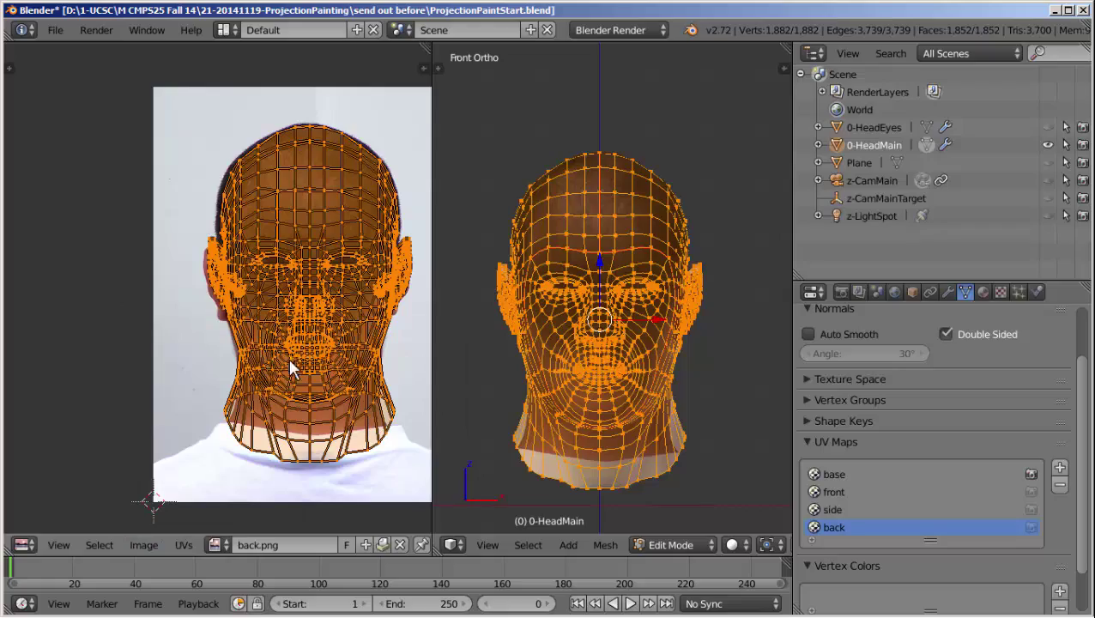
{"action": "middle_click_drag", "start_coordinate": [737, 297], "coordinate": [708, 306]}
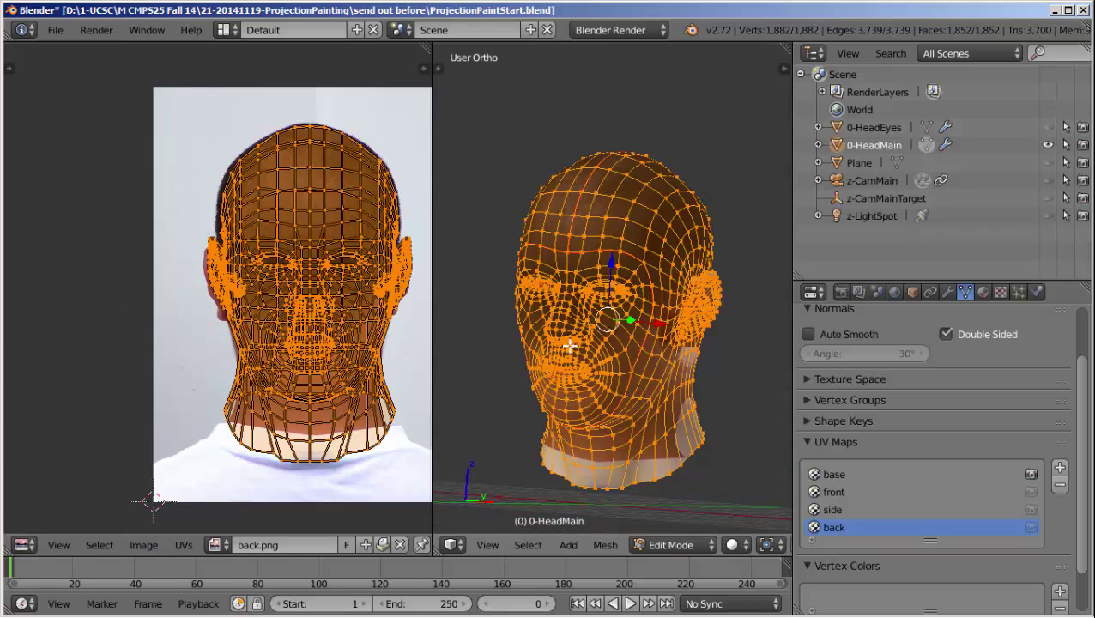
{"action": "middle_click_drag", "start_coordinate": [691, 229], "coordinate": [671, 329]}
{"action": "middle_click_drag", "start_coordinate": [579, 325], "coordinate": [691, 322]}
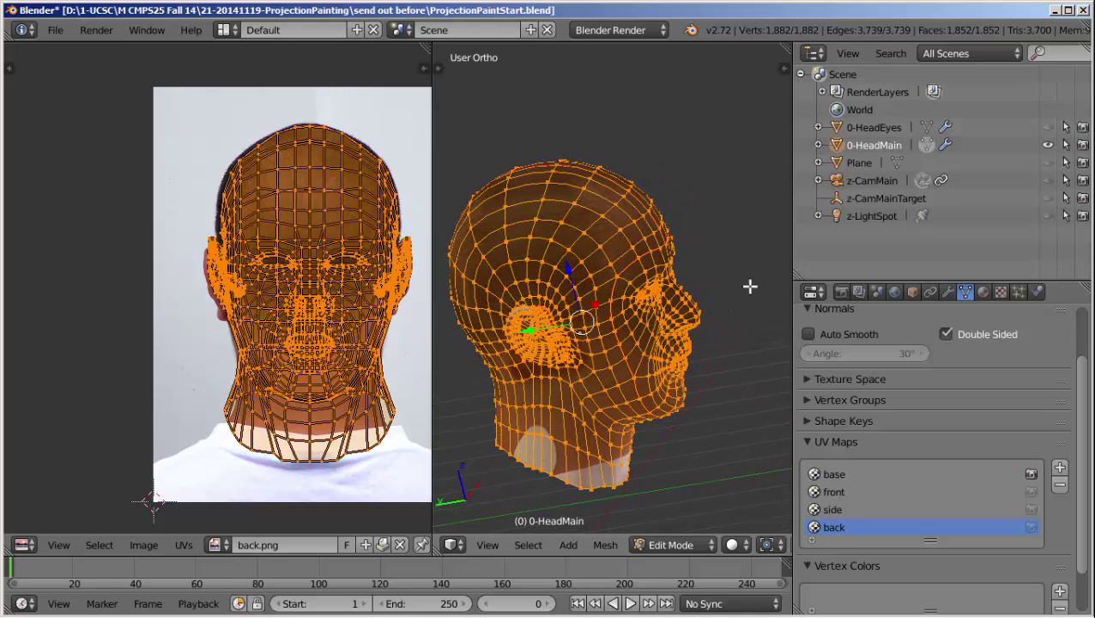
{"action": "middle_click_drag", "start_coordinate": [743, 280], "coordinate": [644, 384]}
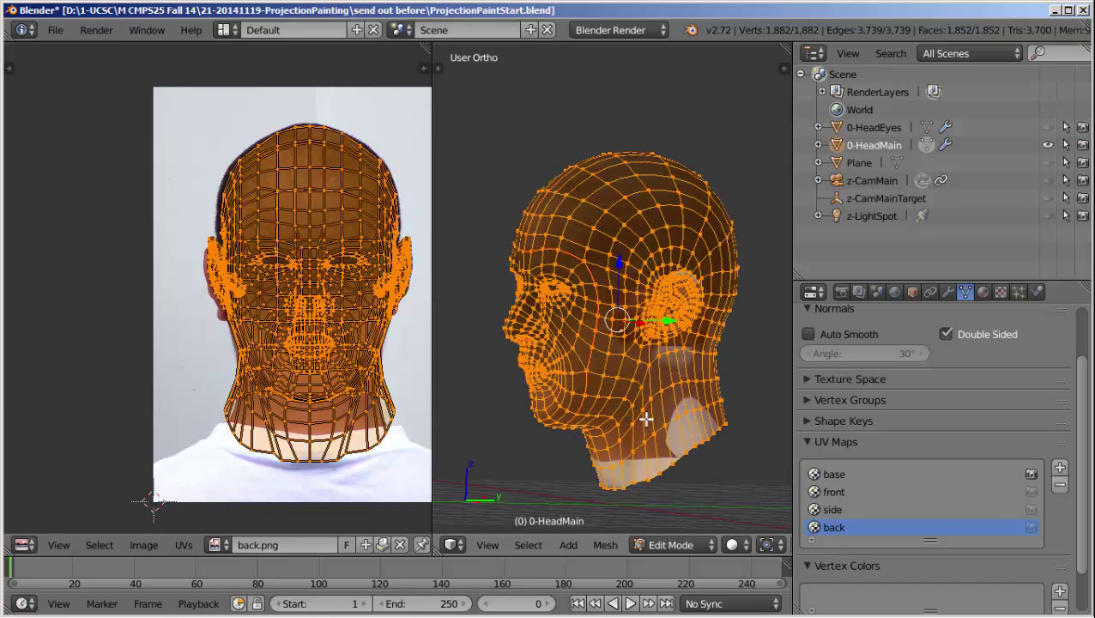
{"action": "key", "text": "Tab"}
{"action": "middle_click_drag", "start_coordinate": [667, 365], "coordinate": [584, 364]}
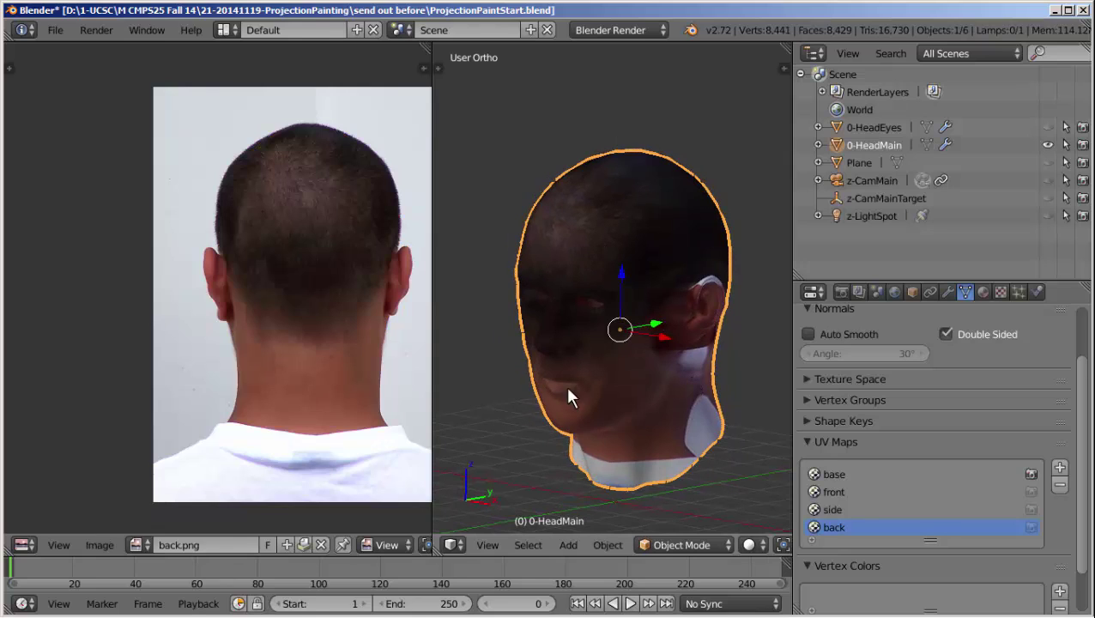
{"action": "left_click", "coordinate": [829, 475]}
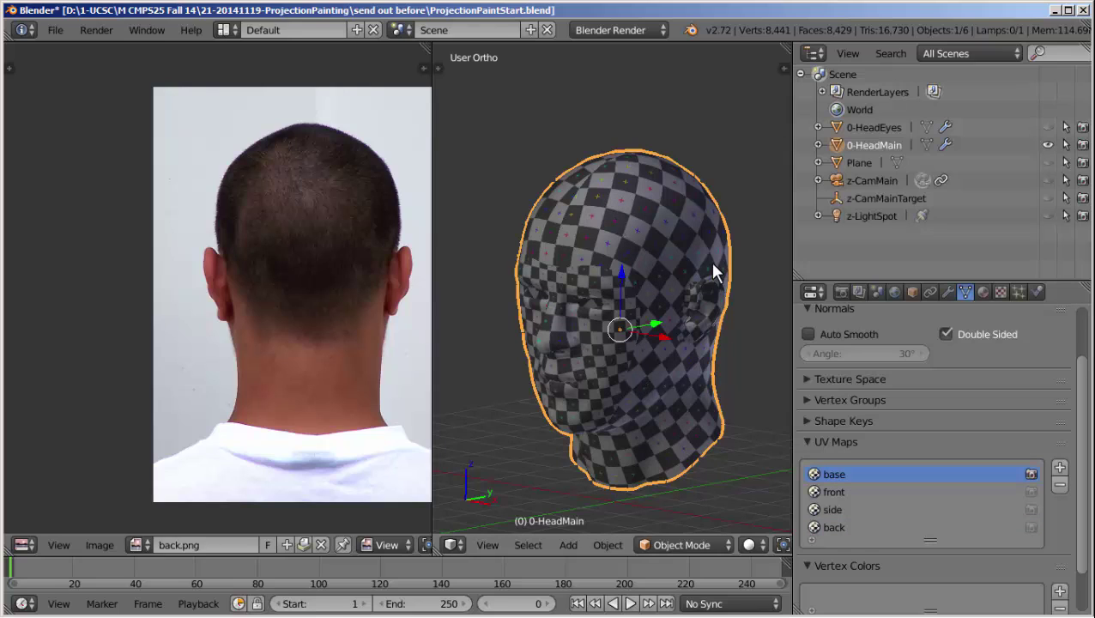
{"action": "left_click", "coordinate": [822, 491]}
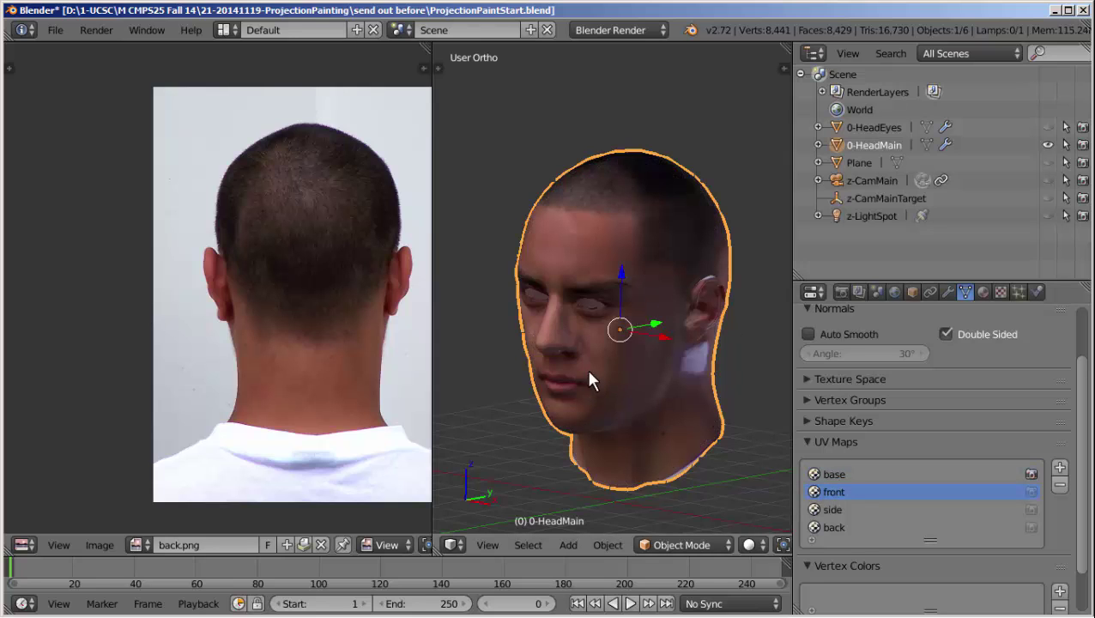
{"action": "mouse_move", "coordinate": [701, 311]}
{"action": "middle_mouse_down"}
{"action": "mouse_move", "coordinate": [559, 341]}
{"action": "mouse_move", "coordinate": [713, 326]}
{"action": "mouse_move", "coordinate": [707, 307]}
{"action": "middle_mouse_up"}
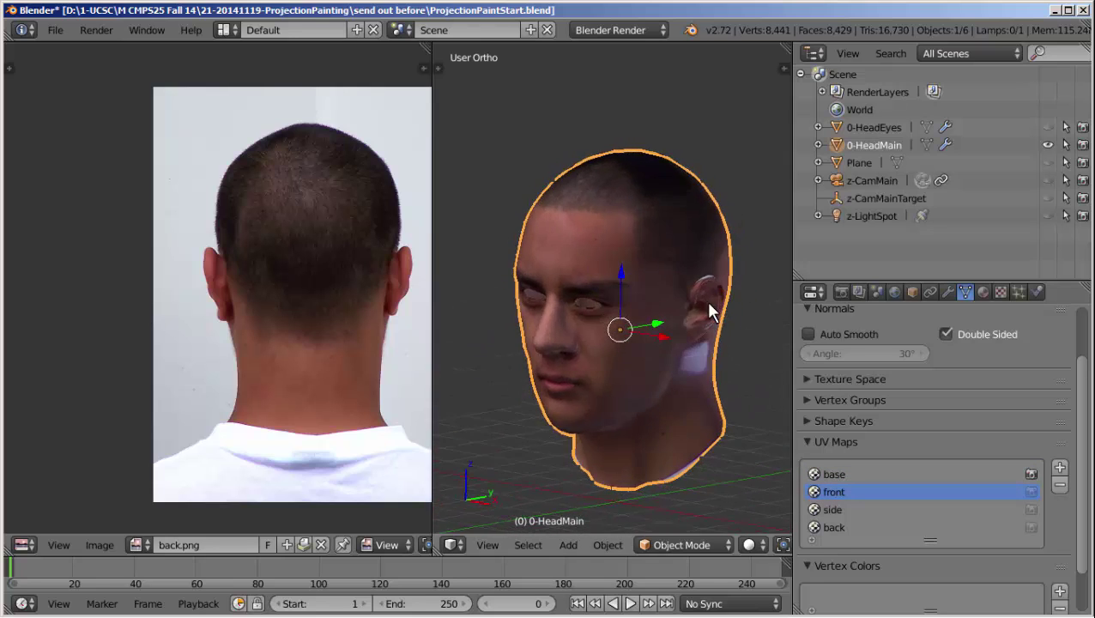
{"action": "left_click", "coordinate": [830, 509]}
{"action": "middle_click_drag", "start_coordinate": [591, 338], "coordinate": [517, 335]}
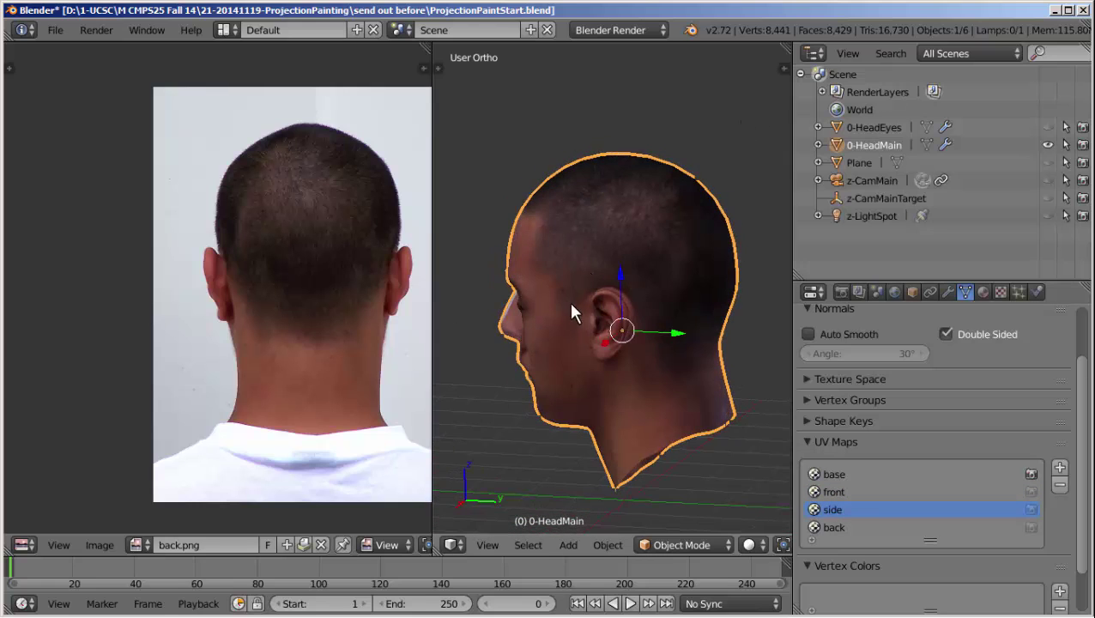
{"action": "middle_click_drag", "start_coordinate": [573, 301], "coordinate": [736, 279]}
{"action": "left_click", "coordinate": [834, 527]}
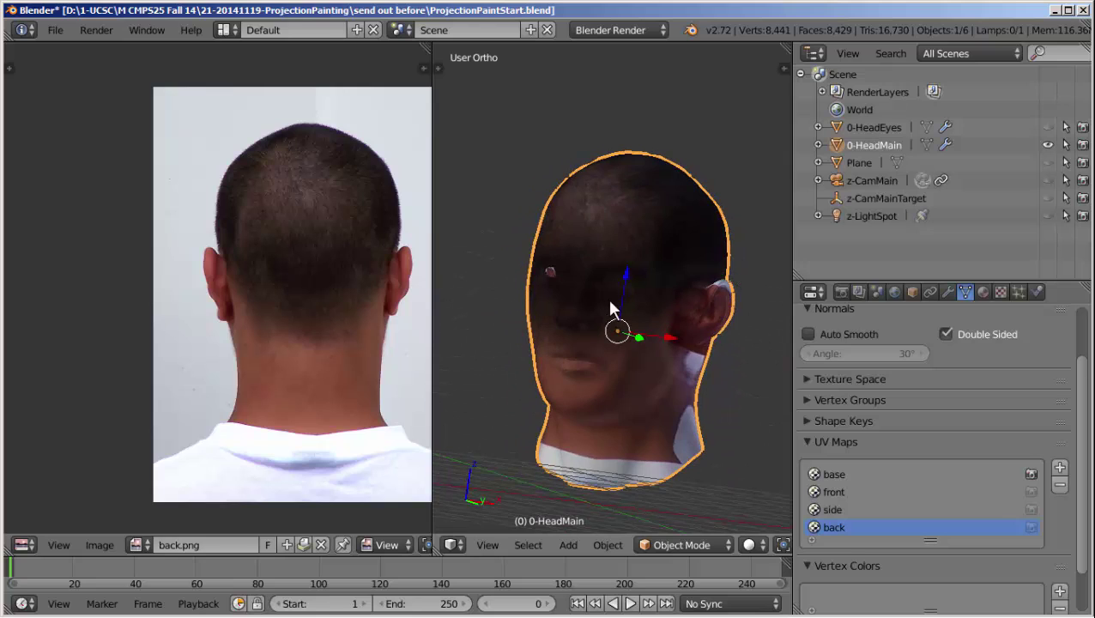
{"action": "middle_click_drag", "start_coordinate": [612, 311], "coordinate": [602, 332]}
{"action": "middle_click_drag", "start_coordinate": [696, 215], "coordinate": [686, 199]}
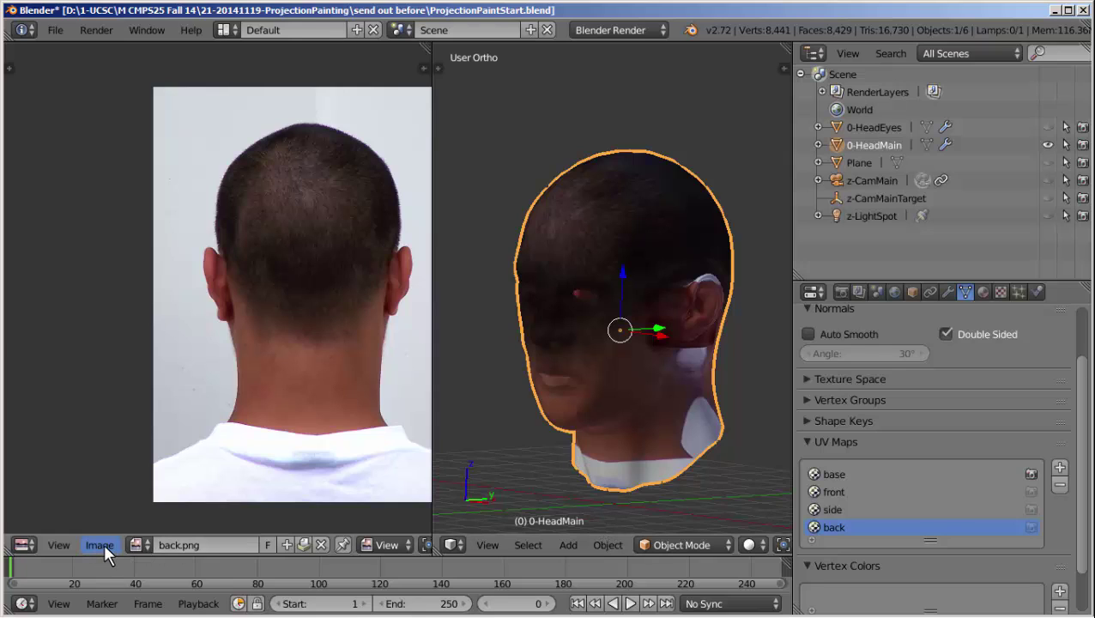
- Display the base image in the image editor and widen the 3D view
{"action": "left_click", "coordinate": [134, 544]}
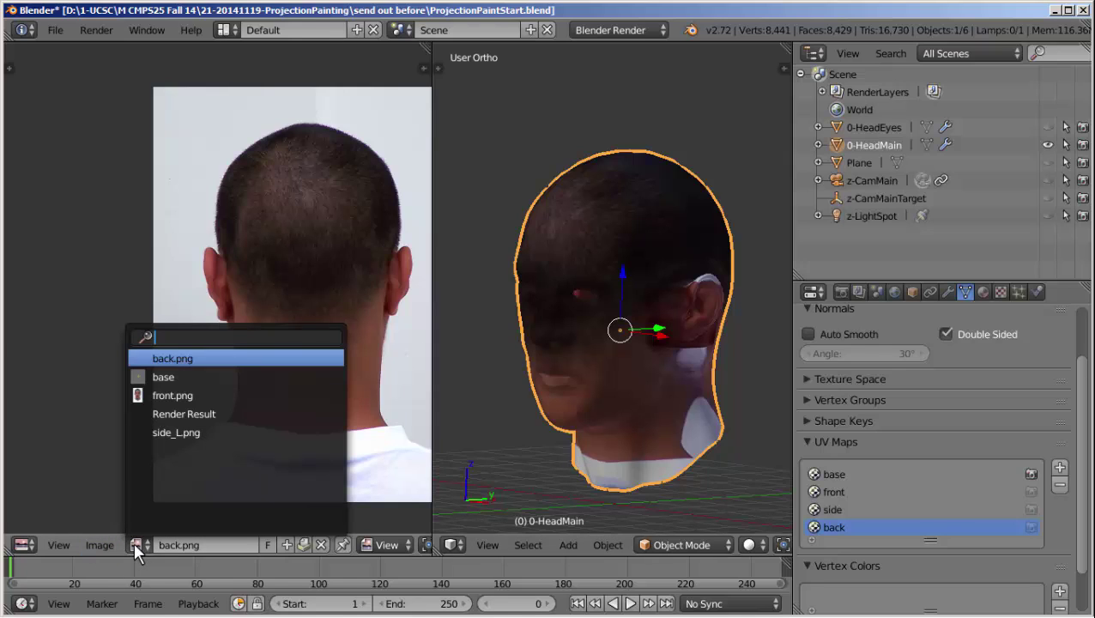
{"action": "left_click", "coordinate": [187, 375]}
{"action": "scroll", "coordinate": [171, 288], "scroll_direction": "down", "scroll_amount": 3}
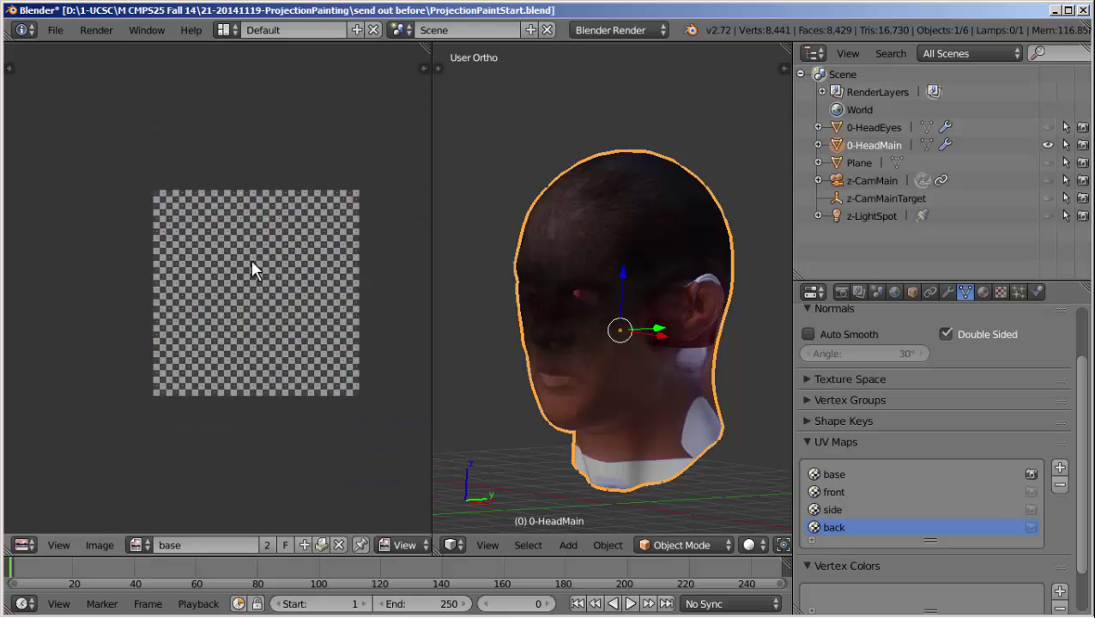
{"action": "scroll", "coordinate": [255, 258], "scroll_direction": "up", "scroll_amount": 2}
{"action": "scroll", "coordinate": [379, 267], "scroll_direction": "up", "scroll_amount": 1}
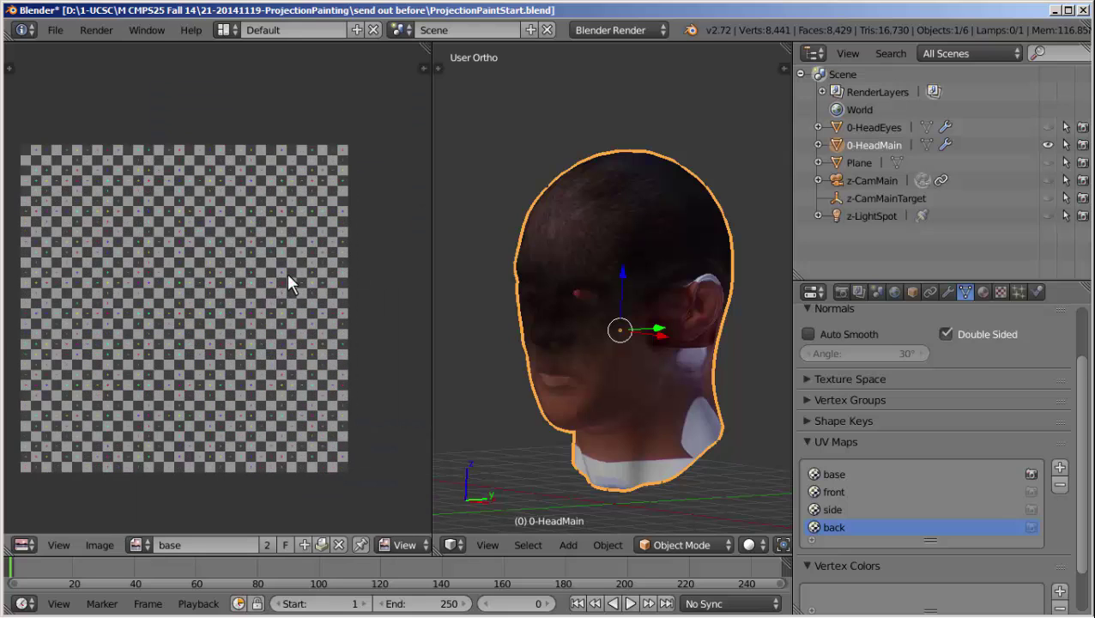
{"action": "left_click_drag", "start_coordinate": [431, 279], "coordinate": [349, 271]}
{"action": "scroll", "coordinate": [243, 280], "scroll_direction": "down", "scroll_amount": 1}
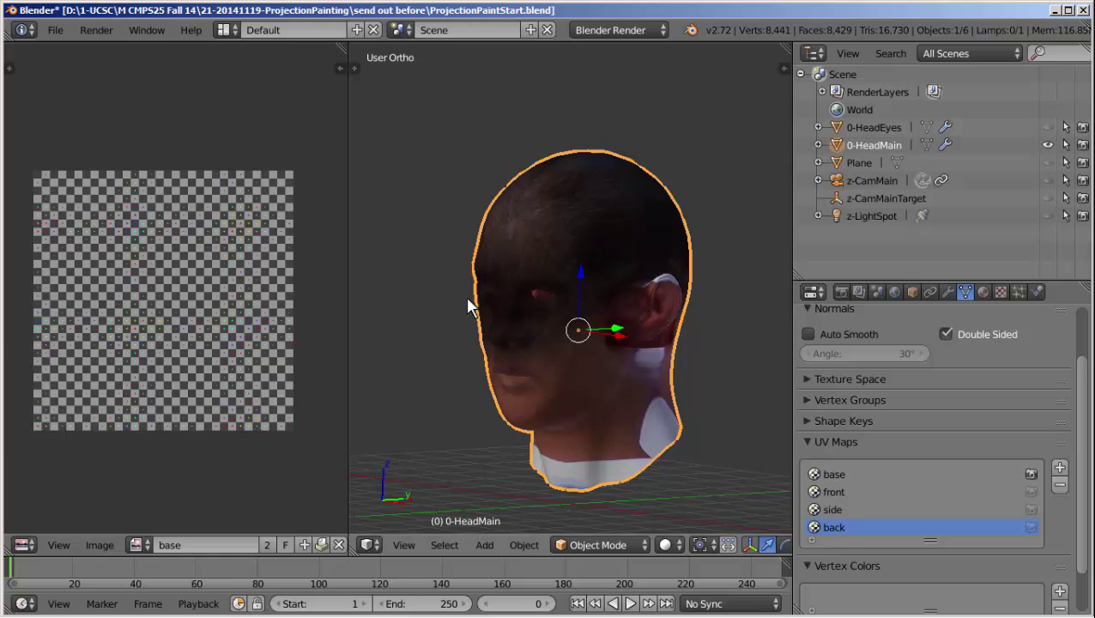
- Switch the head to Texture Paint mode, turn to a near-frontal view, and show the Tool Shelf
{"action": "left_click", "coordinate": [581, 544]}
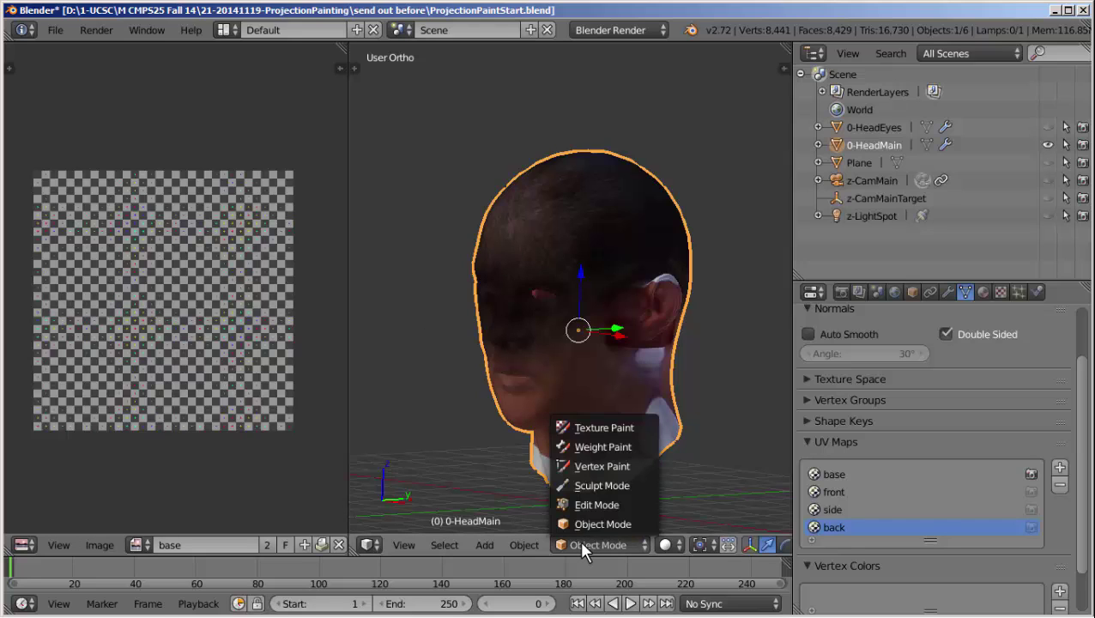
{"action": "left_click", "coordinate": [601, 427]}
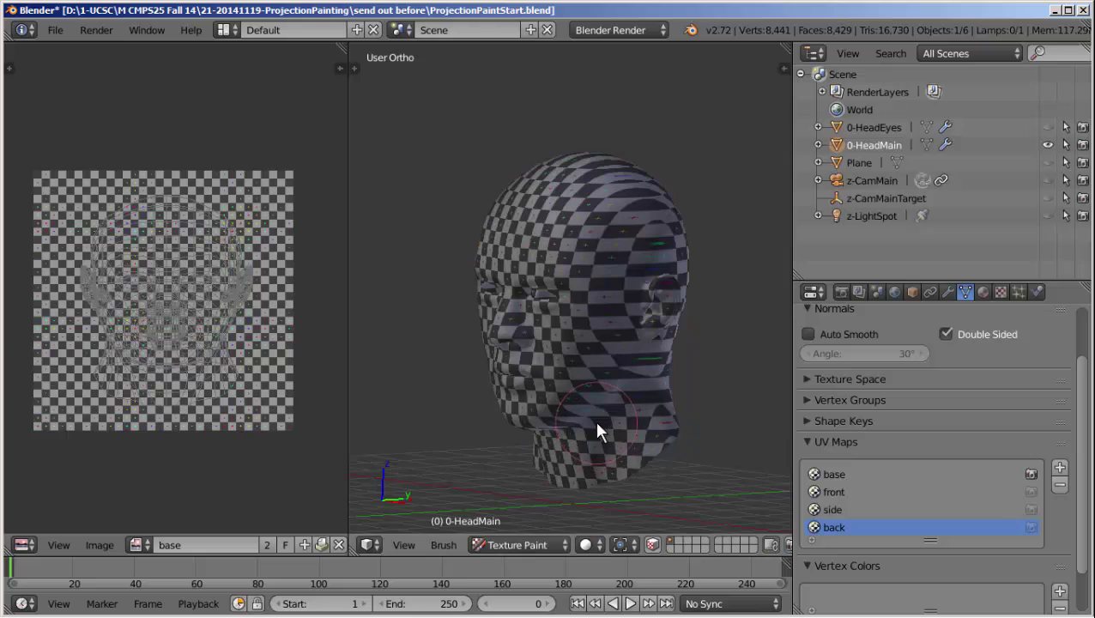
{"action": "middle_click_drag", "start_coordinate": [495, 341], "coordinate": [485, 319]}
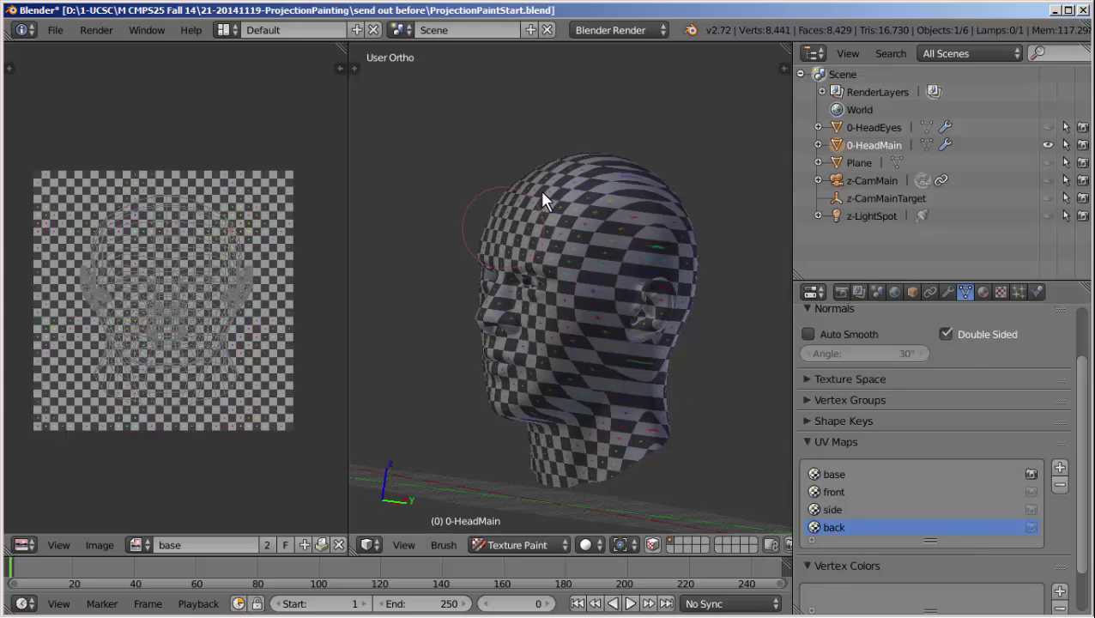
{"action": "middle_click_drag", "start_coordinate": [504, 300], "coordinate": [538, 316]}
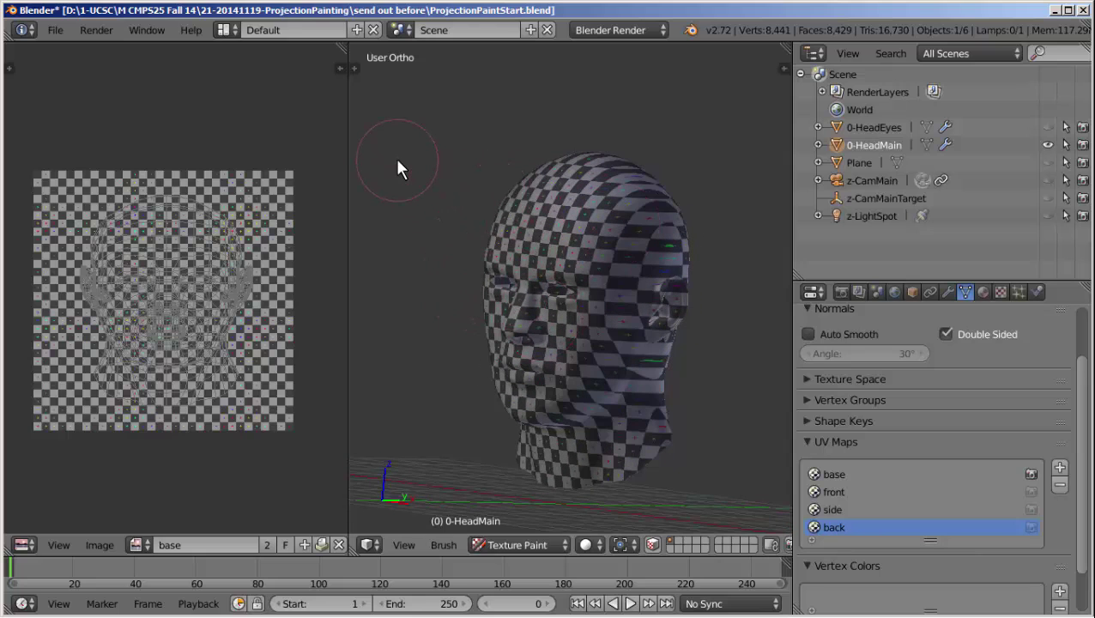
{"action": "key", "text": "t"}
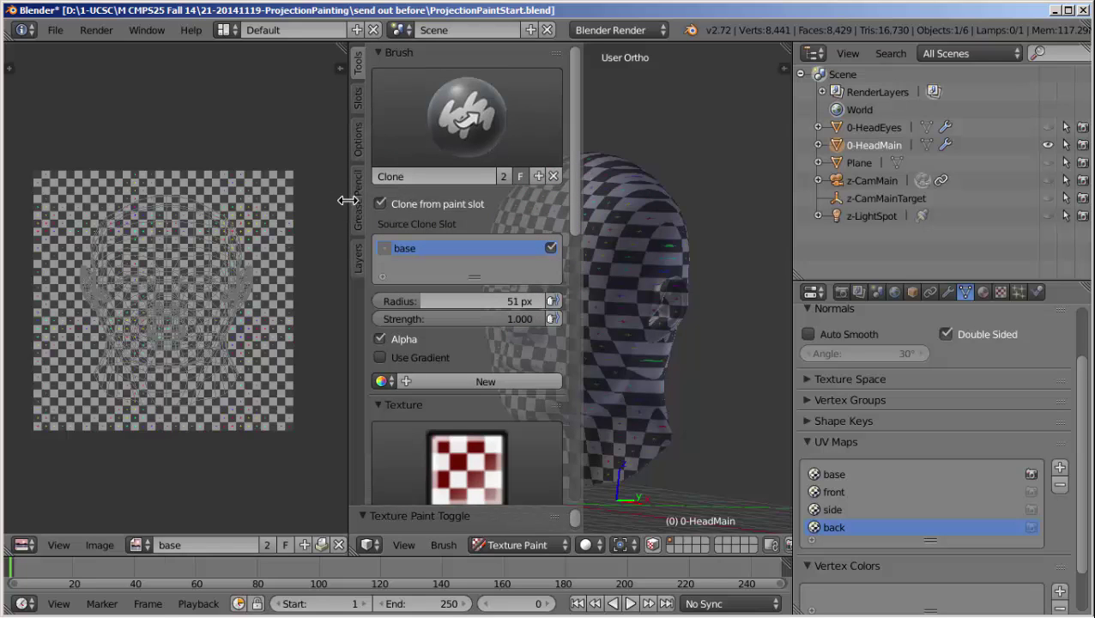
{"action": "left_click_drag", "start_coordinate": [348, 200], "coordinate": [294, 193]}
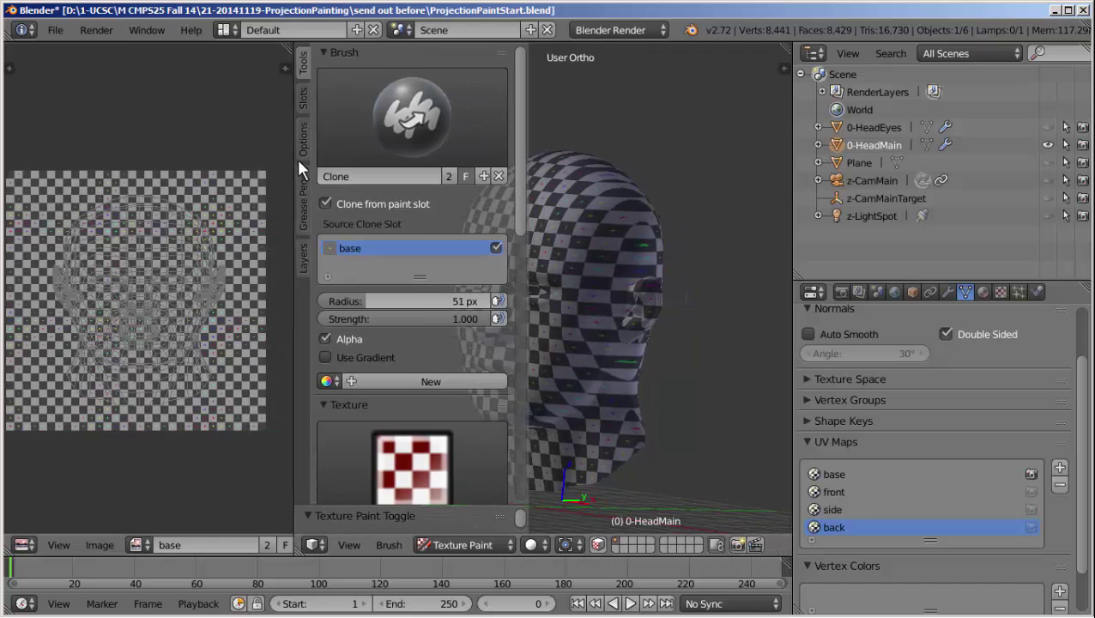
- Set Painting Mode to Image in the Slots tab and view the Texture properties
{"action": "left_click", "coordinate": [301, 96]}
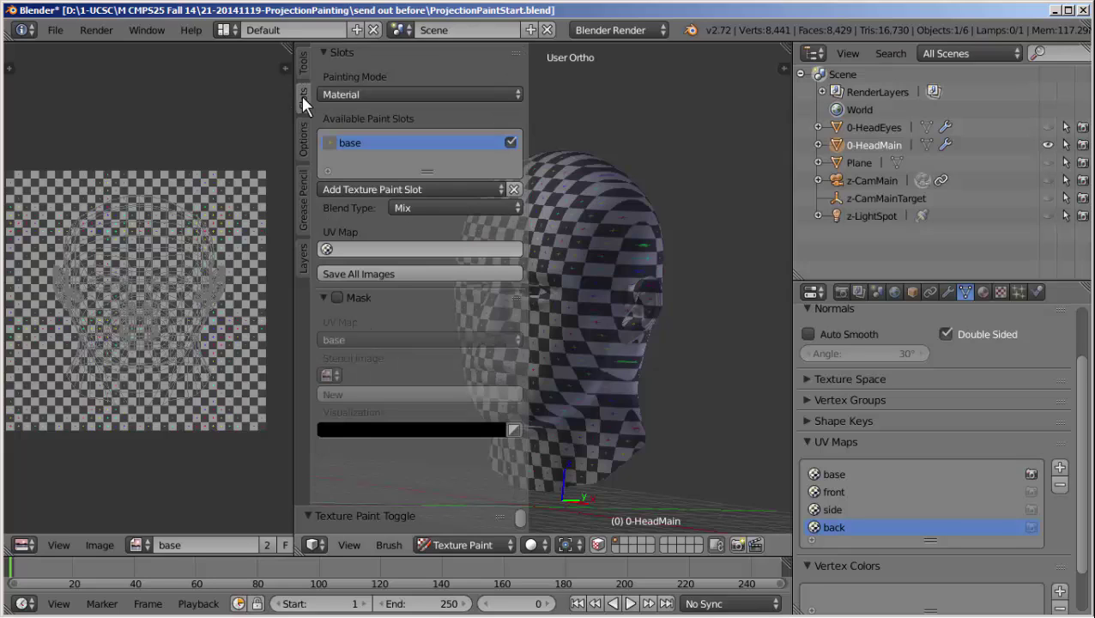
{"action": "left_click", "coordinate": [363, 96]}
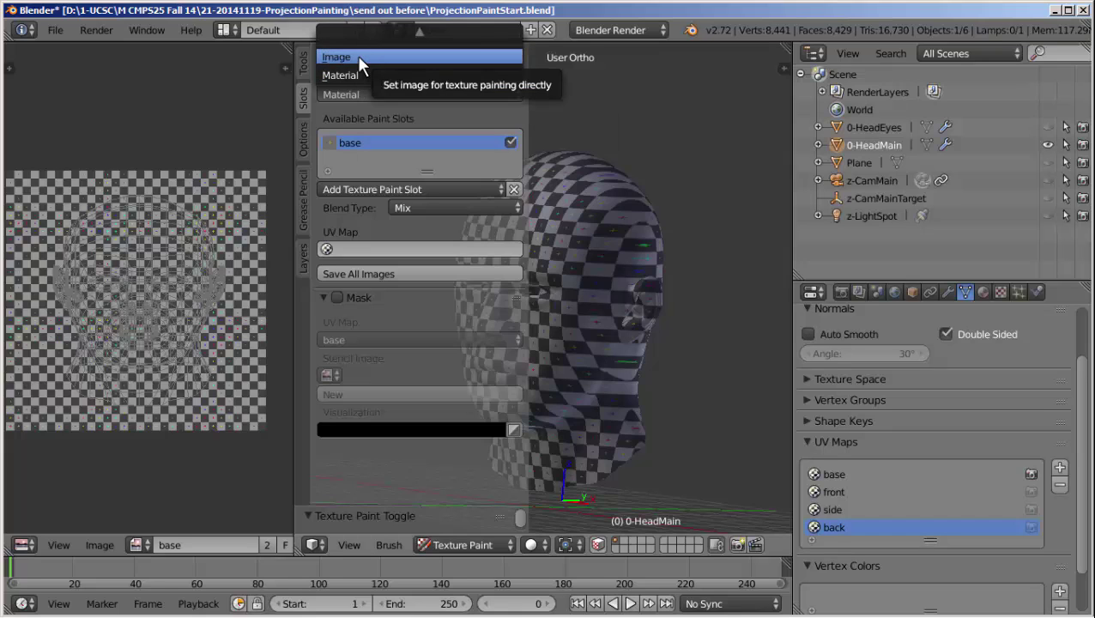
{"action": "left_click", "coordinate": [359, 58]}
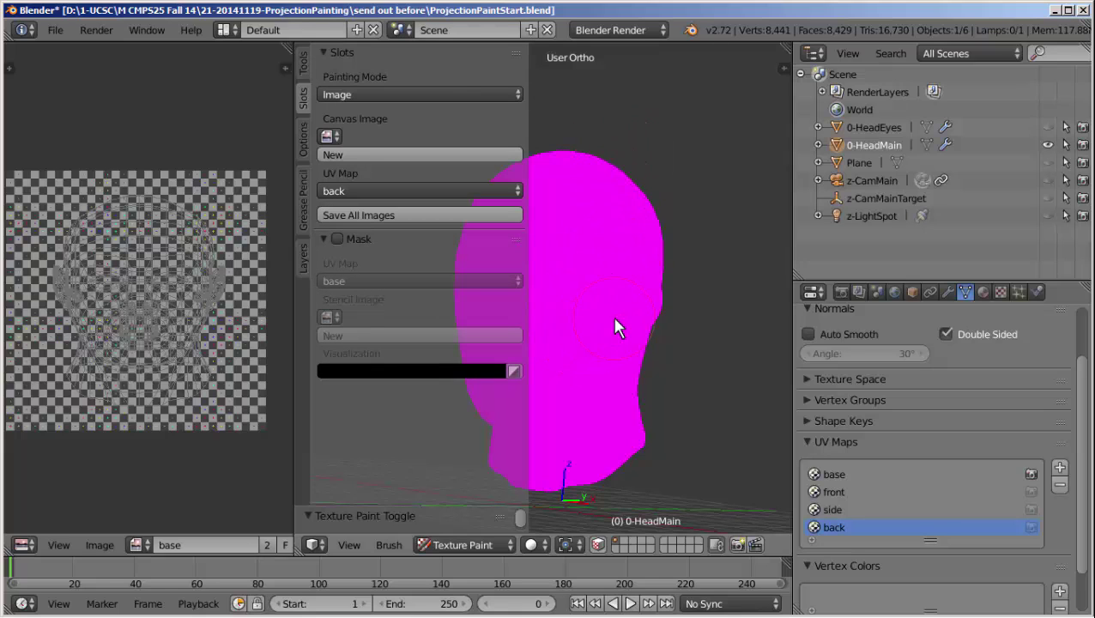
{"action": "left_click", "coordinate": [1001, 293]}
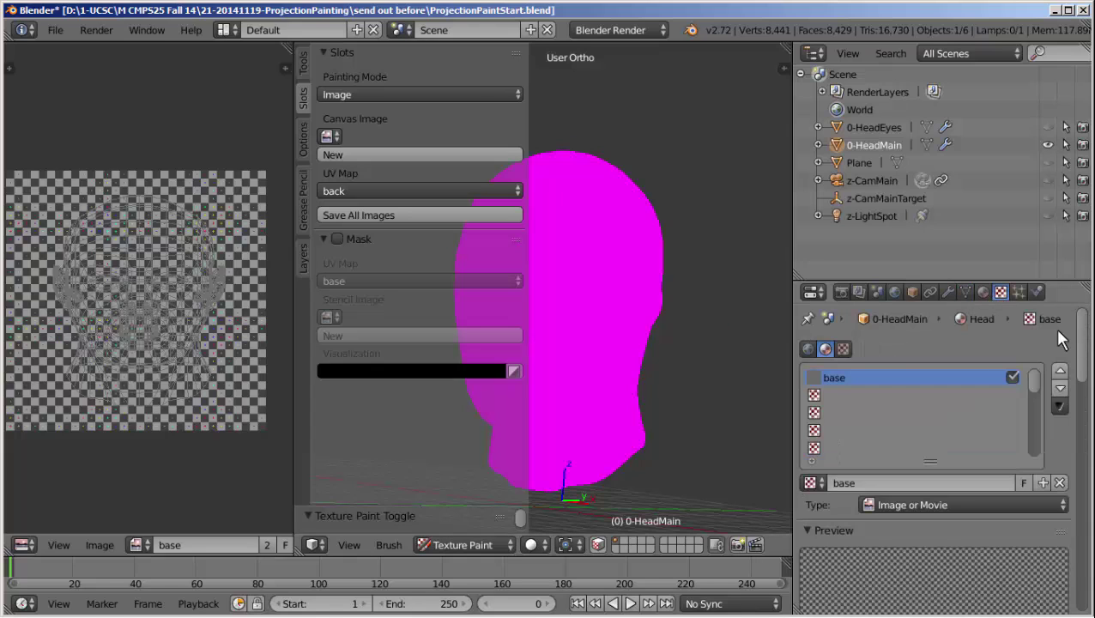
{"action": "left_click_drag", "start_coordinate": [1083, 337], "coordinate": [1009, 583]}
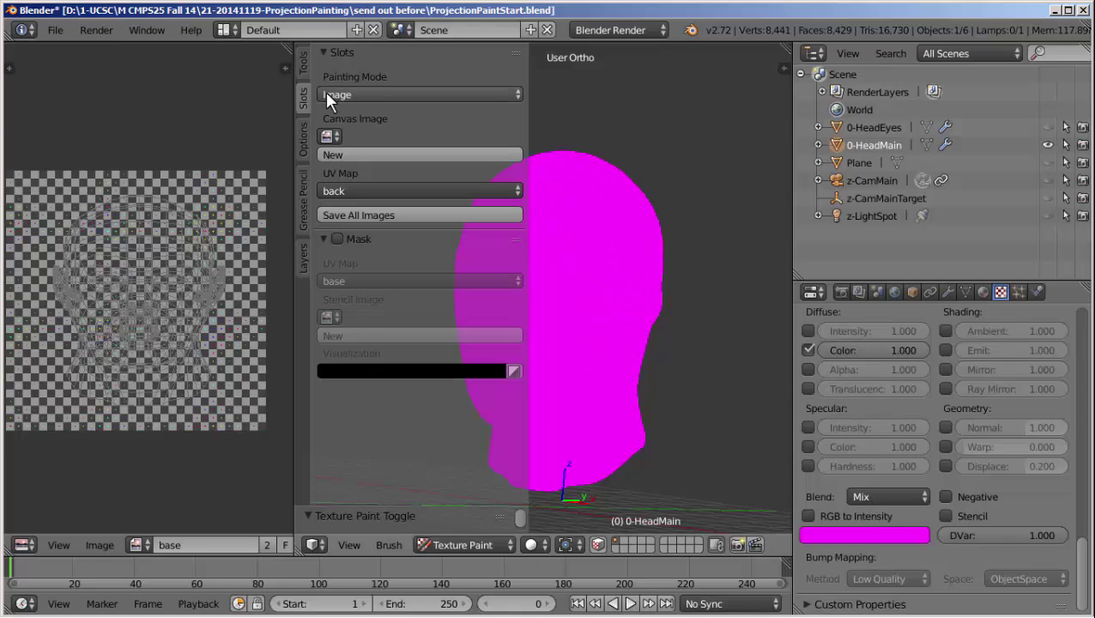
- Set the paint UV Map to base and choose base as the Canvas Image
{"action": "left_click", "coordinate": [353, 189]}
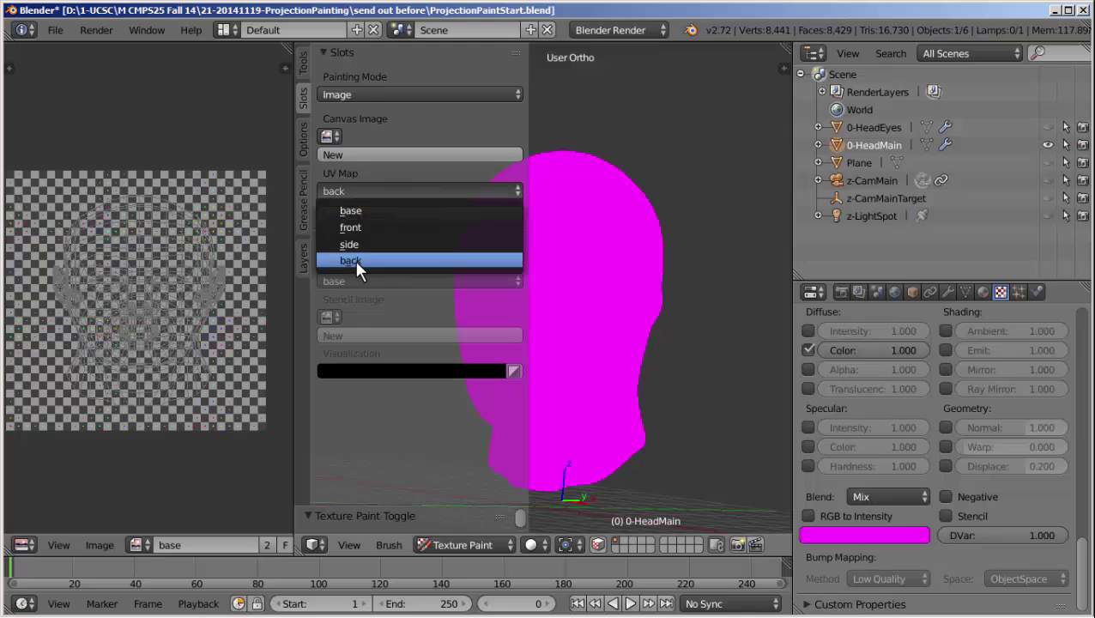
{"action": "left_click", "coordinate": [354, 209]}
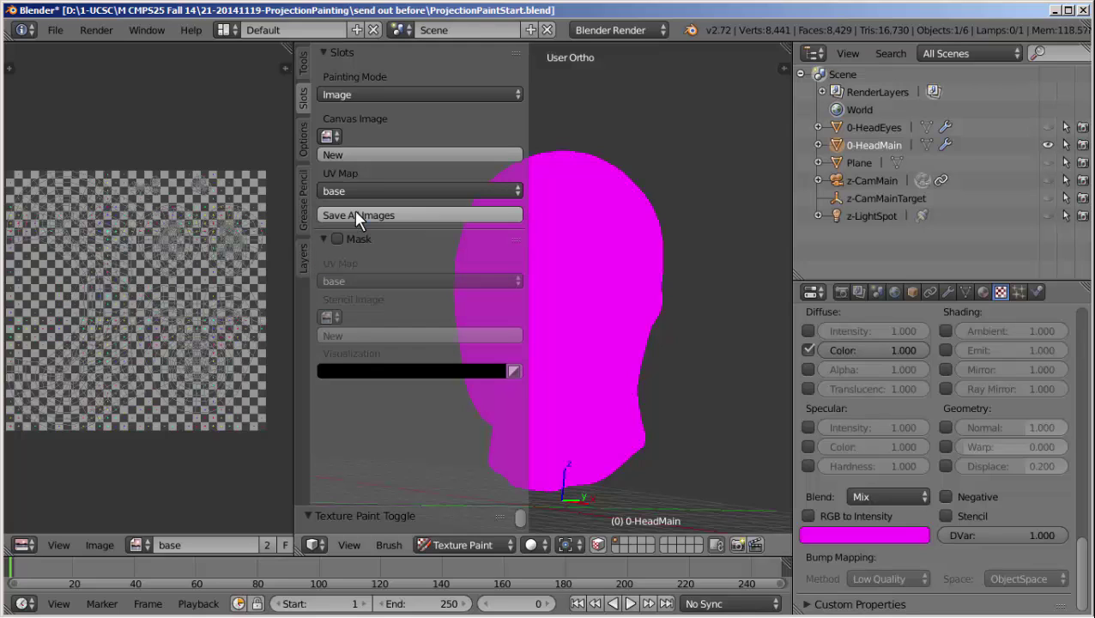
{"action": "left_click", "coordinate": [330, 137]}
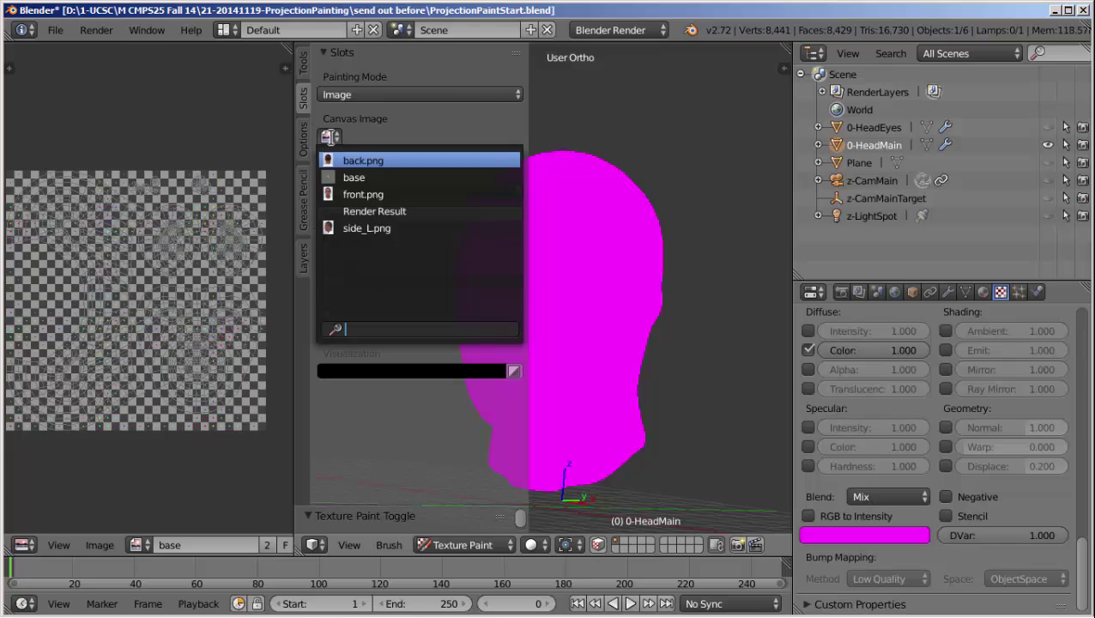
{"action": "left_click", "coordinate": [345, 177]}
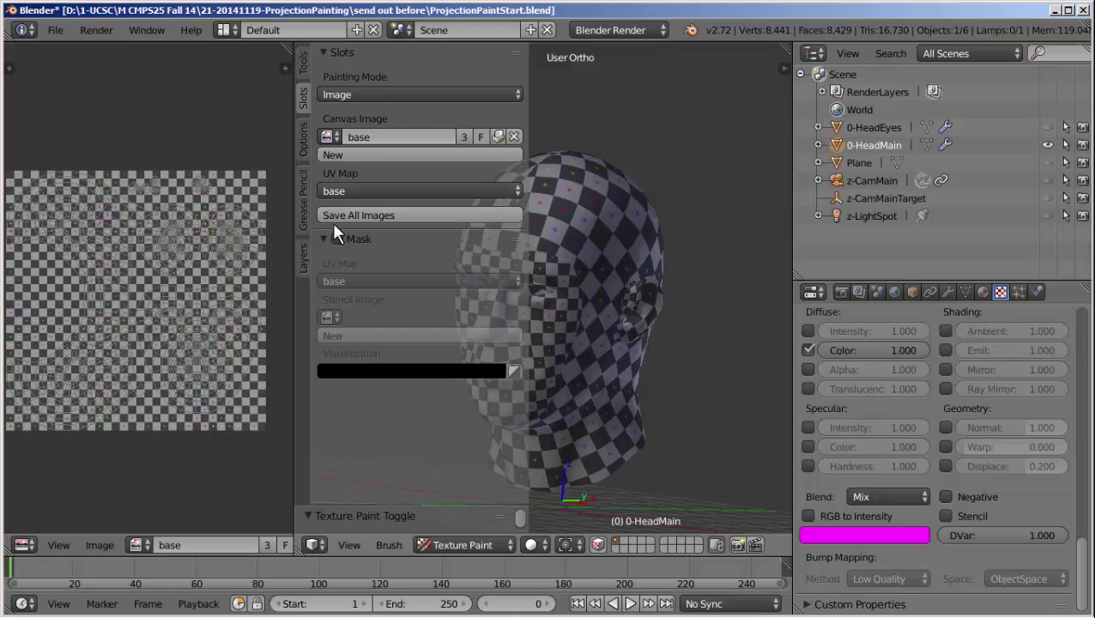
- Select the Clone brush in the Tools tab, with cloning from an image and UV map enabled
{"action": "left_click", "coordinate": [303, 64]}
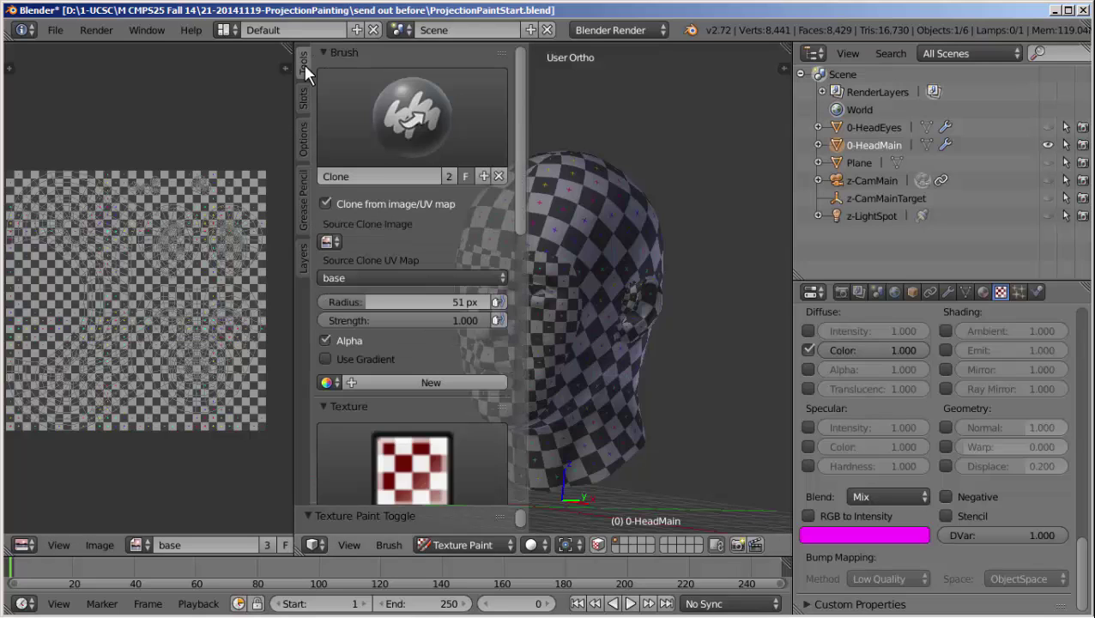
{"action": "left_click", "coordinate": [340, 148]}
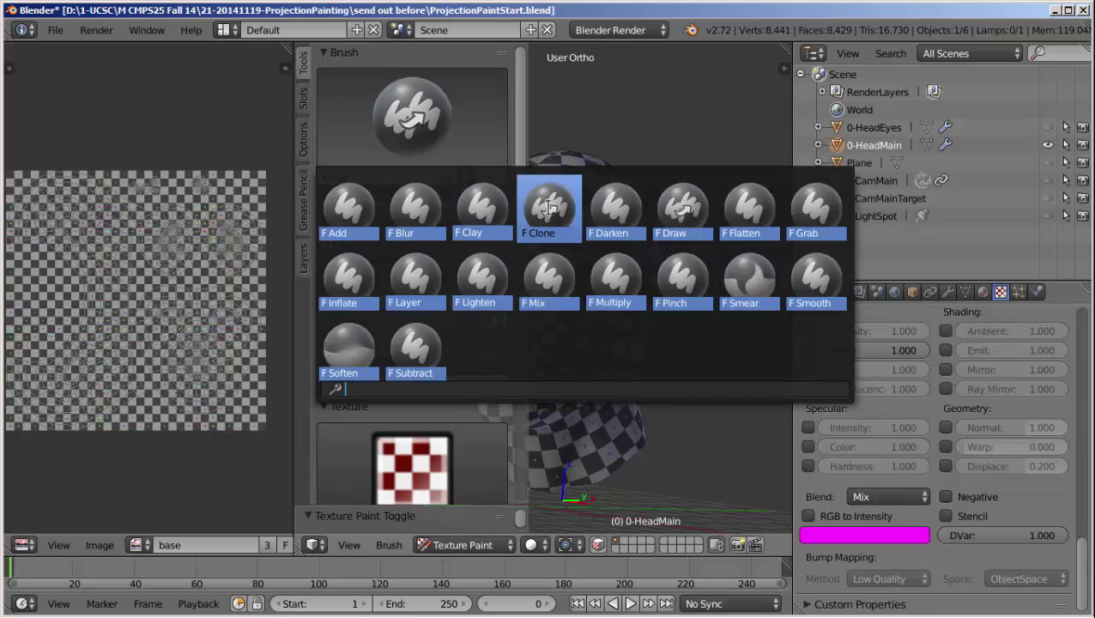
{"action": "key", "text": "Right"}
{"action": "key", "text": "Right"}
{"action": "key", "text": "Down"}
{"action": "key", "text": "Left"}
{"action": "key", "text": "Left"}
{"action": "key", "text": "Left"}
{"action": "left_click", "coordinate": [548, 214]}
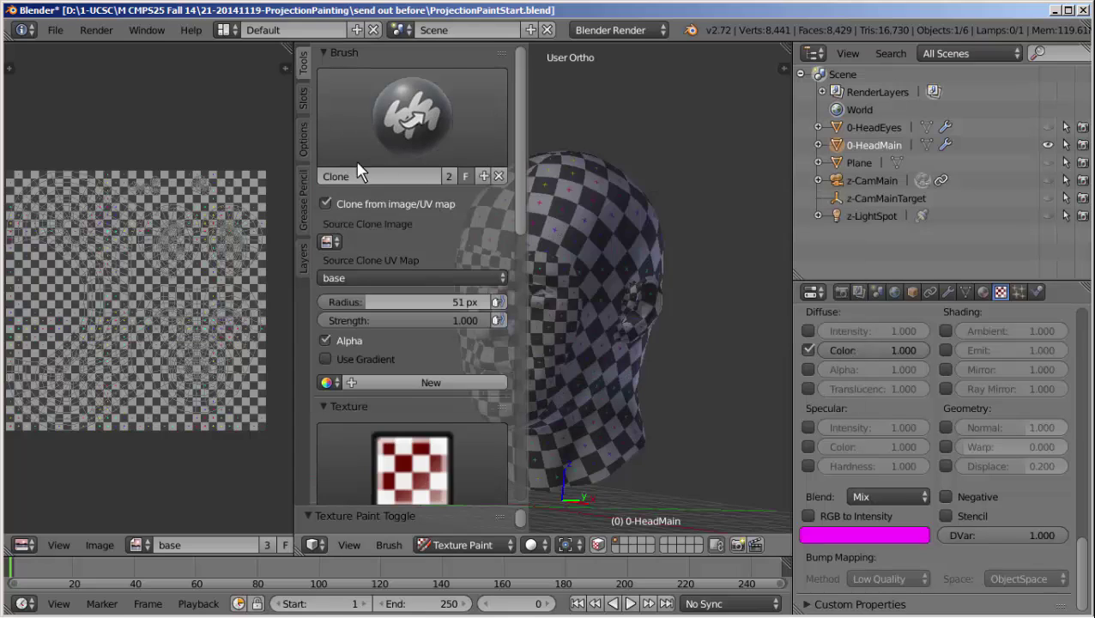
{"action": "left_click", "coordinate": [325, 204]}
{"action": "left_click", "coordinate": [324, 203]}
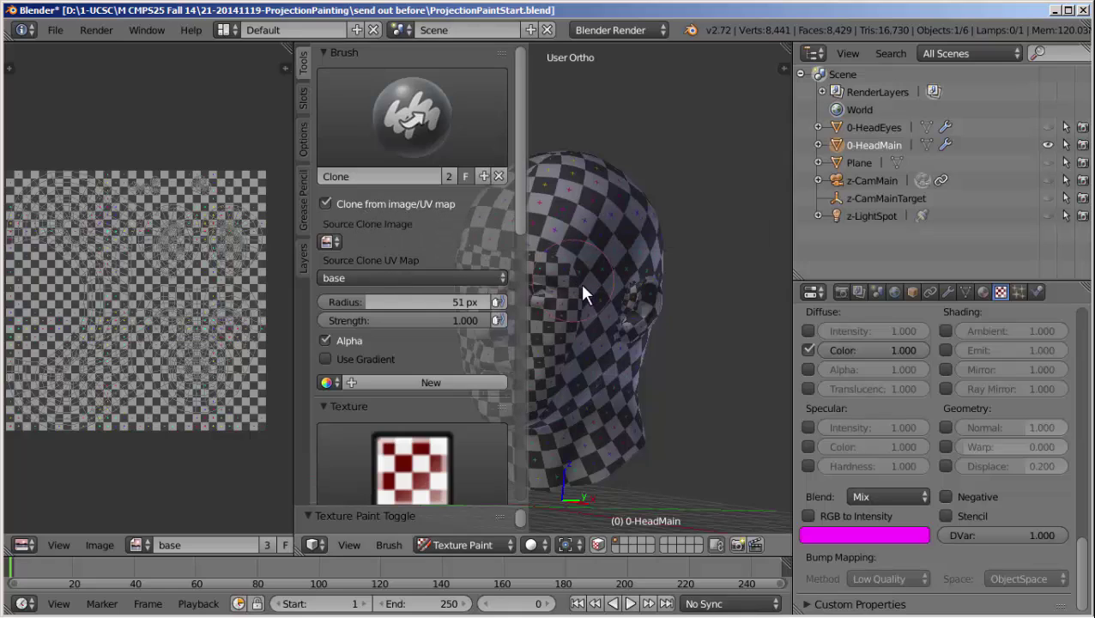
- Set the clone source to front.png and the front UV map, and paint around the eyes and nose
{"action": "mouse_move", "coordinate": [568, 251]}
{"action": "middle_mouse_down"}
{"action": "mouse_move", "coordinate": [629, 258]}
{"action": "mouse_move", "coordinate": [696, 216]}
{"action": "mouse_move", "coordinate": [688, 237]}
{"action": "mouse_move", "coordinate": [562, 239]}
{"action": "middle_mouse_up"}
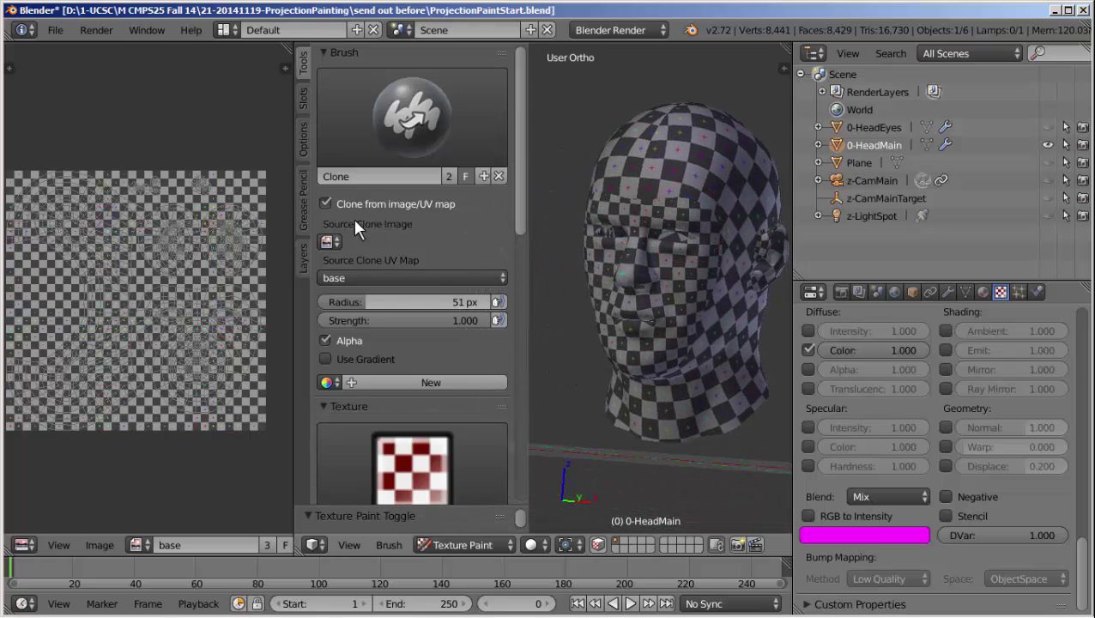
{"action": "left_click", "coordinate": [340, 239]}
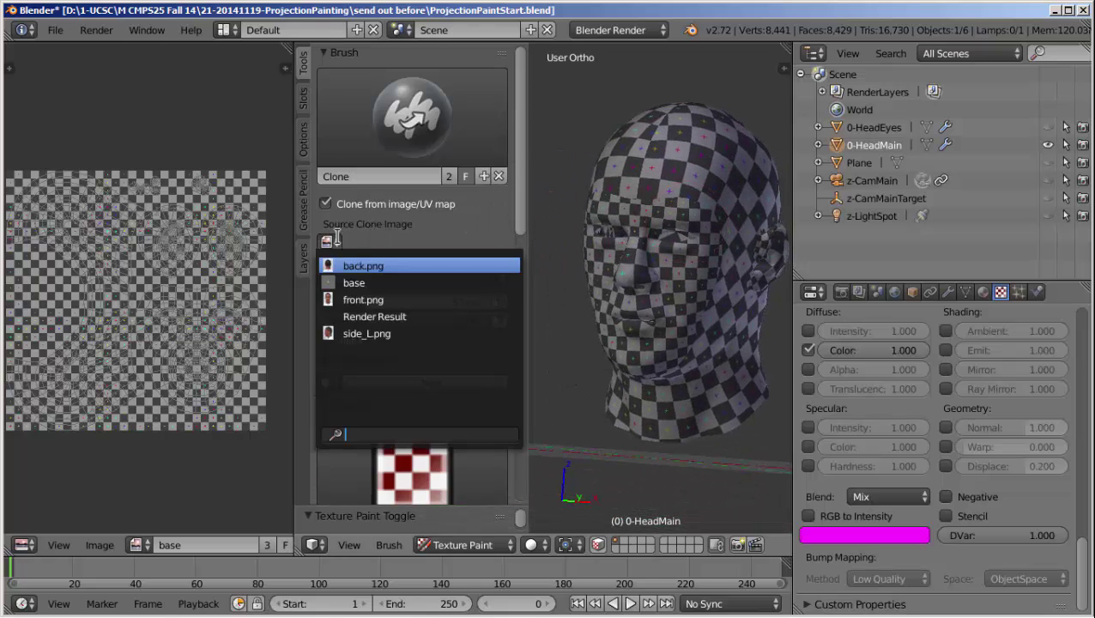
{"action": "left_click", "coordinate": [369, 296]}
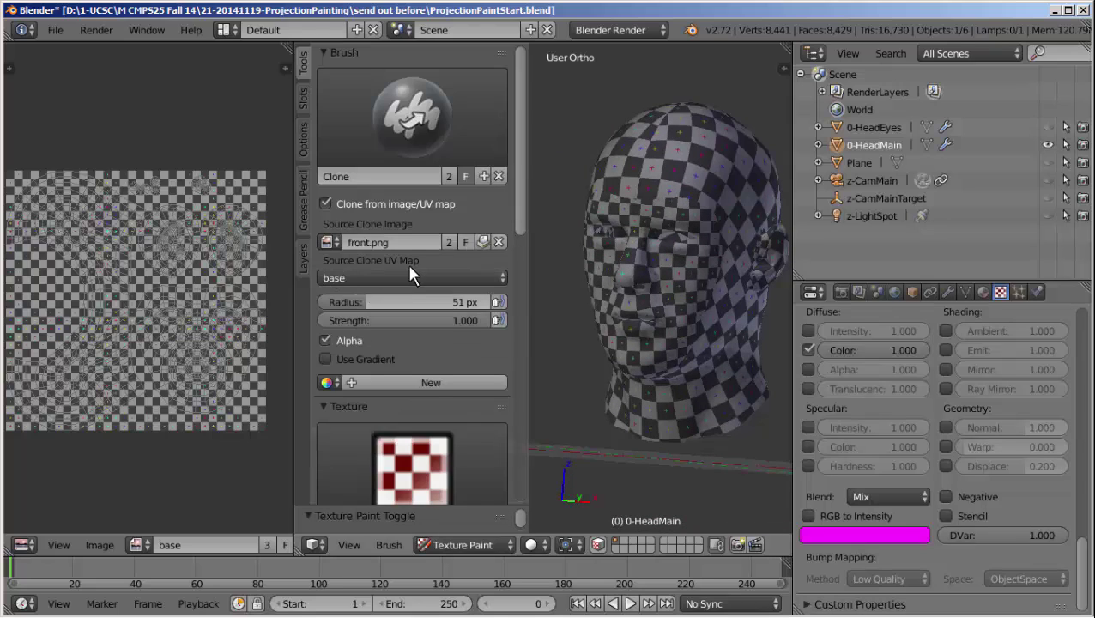
{"action": "left_click", "coordinate": [339, 274]}
{"action": "left_click", "coordinate": [348, 312]}
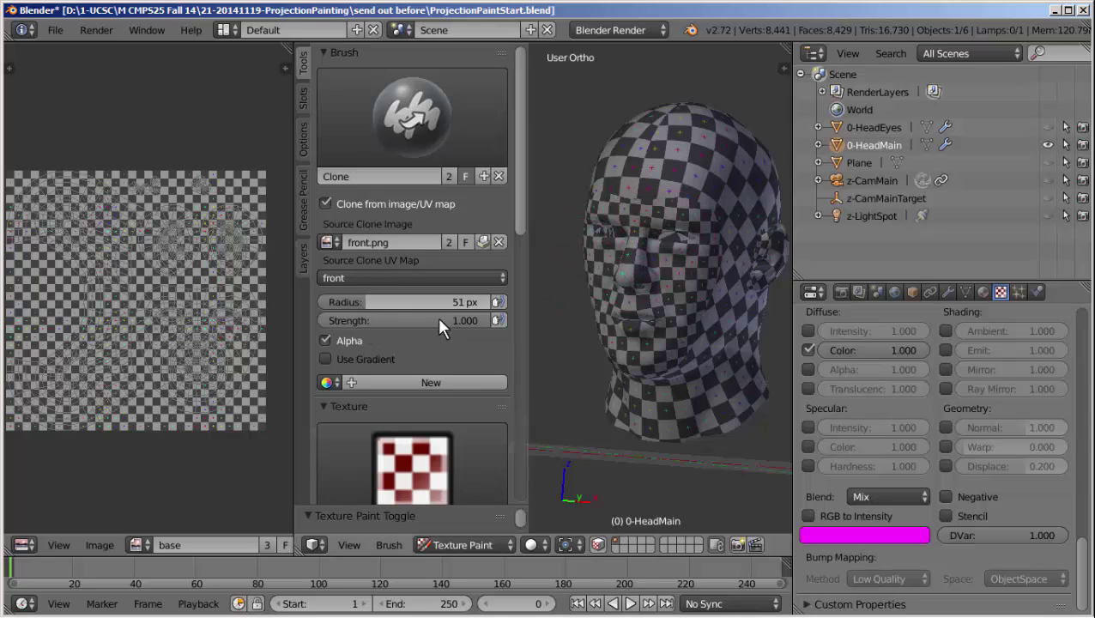
{"action": "mouse_move", "coordinate": [642, 221]}
{"action": "left_mouse_down"}
{"action": "mouse_move", "coordinate": [665, 247]}
{"action": "mouse_move", "coordinate": [686, 219]}
{"action": "mouse_move", "coordinate": [646, 242]}
{"action": "mouse_move", "coordinate": [669, 264]}
{"action": "mouse_move", "coordinate": [634, 270]}
{"action": "mouse_move", "coordinate": [657, 294]}
{"action": "mouse_move", "coordinate": [673, 273]}
{"action": "mouse_move", "coordinate": [696, 278]}
{"action": "mouse_move", "coordinate": [696, 228]}
{"action": "mouse_move", "coordinate": [680, 183]}
{"action": "mouse_move", "coordinate": [648, 200]}
{"action": "mouse_move", "coordinate": [663, 168]}
{"action": "mouse_move", "coordinate": [634, 187]}
{"action": "mouse_move", "coordinate": [694, 146]}
{"action": "mouse_move", "coordinate": [673, 139]}
{"action": "mouse_move", "coordinate": [634, 153]}
{"action": "mouse_move", "coordinate": [622, 225]}
{"action": "mouse_move", "coordinate": [664, 305]}
{"action": "mouse_move", "coordinate": [660, 339]}
{"action": "mouse_move", "coordinate": [620, 294]}
{"action": "mouse_move", "coordinate": [647, 441]}
{"action": "left_mouse_up"}
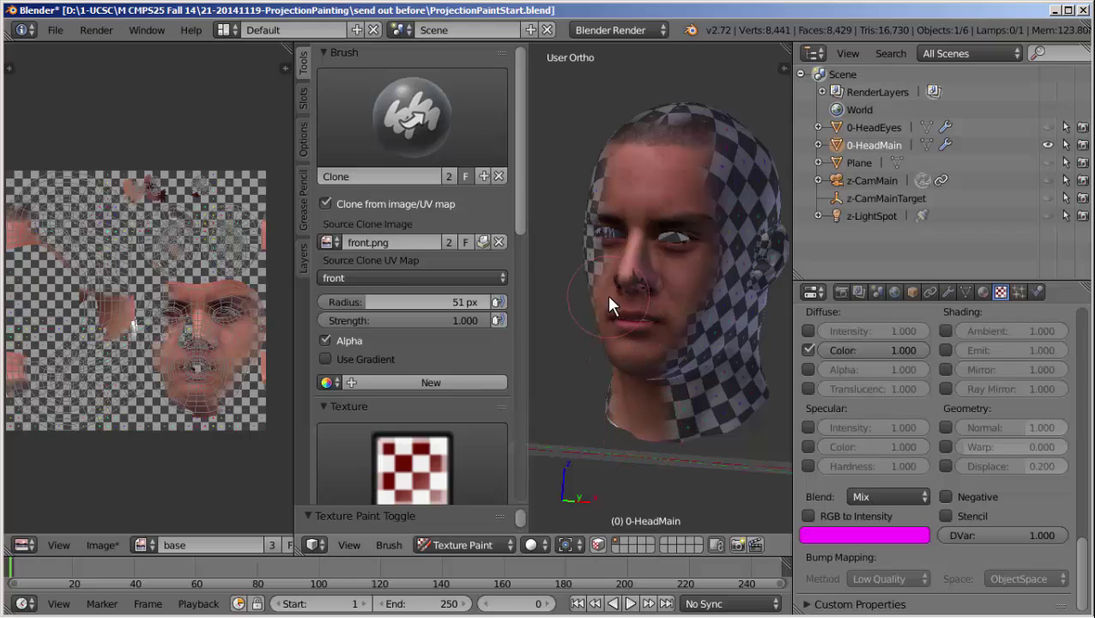
- Clone-paint front-photo skin over the chin, forehead and temple
{"action": "mouse_move", "coordinate": [607, 294]}
{"action": "middle_mouse_down"}
{"action": "mouse_move", "coordinate": [627, 300]}
{"action": "mouse_move", "coordinate": [692, 238]}
{"action": "middle_mouse_up"}
{"action": "mouse_move", "coordinate": [717, 220]}
{"action": "left_mouse_down"}
{"action": "mouse_move", "coordinate": [699, 226]}
{"action": "mouse_move", "coordinate": [674, 171]}
{"action": "mouse_move", "coordinate": [674, 139]}
{"action": "mouse_move", "coordinate": [689, 195]}
{"action": "mouse_move", "coordinate": [689, 324]}
{"action": "mouse_move", "coordinate": [707, 356]}
{"action": "mouse_move", "coordinate": [697, 387]}
{"action": "left_mouse_up"}
{"action": "middle_click_drag", "start_coordinate": [697, 388], "coordinate": [647, 311]}
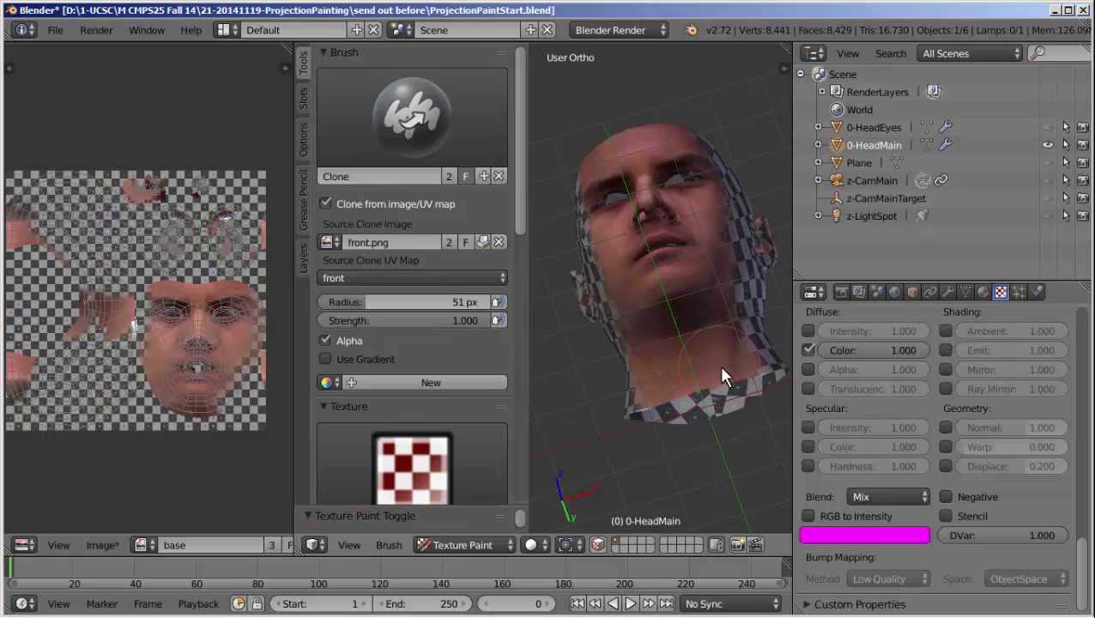
{"action": "scroll", "coordinate": [684, 317], "scroll_direction": "up", "scroll_amount": 8}
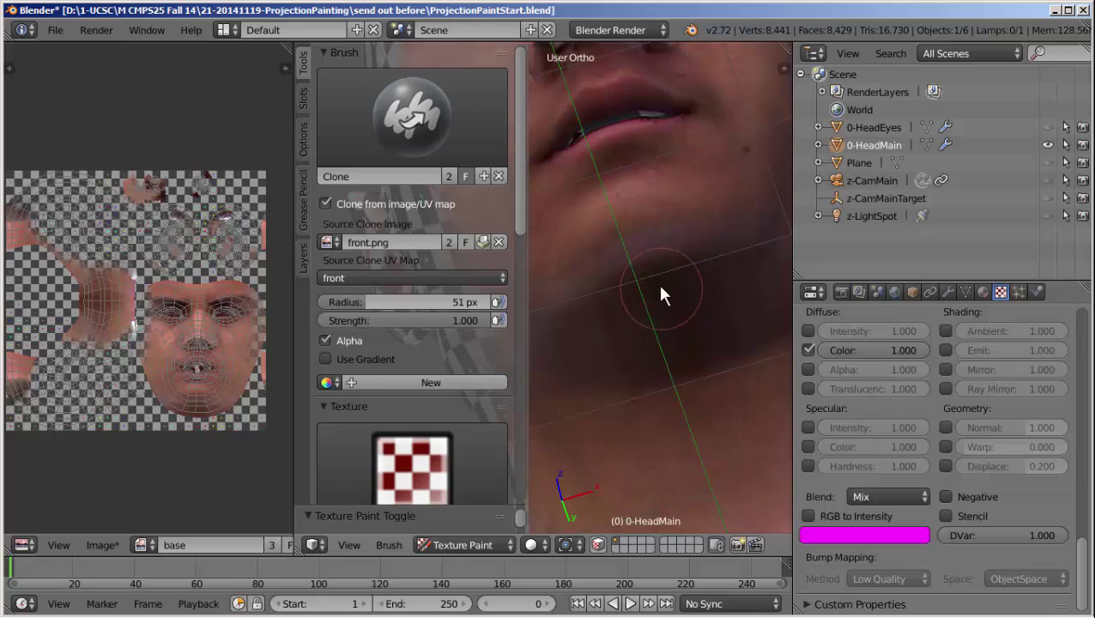
{"action": "scroll", "coordinate": [661, 301], "scroll_direction": "down", "scroll_amount": 6}
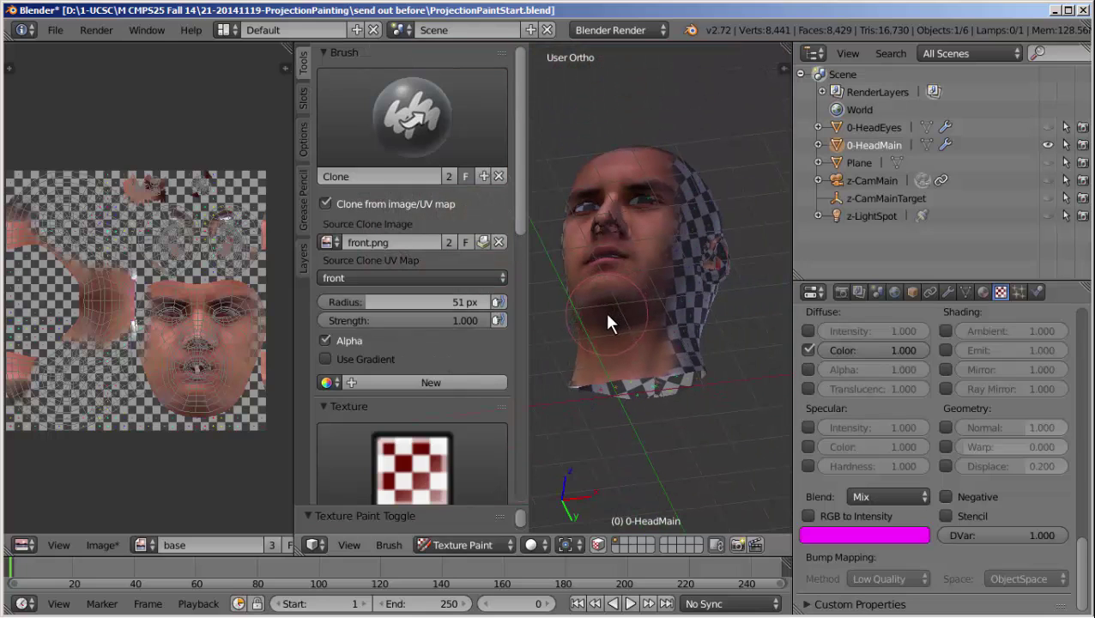
- Clone-paint the nose area from a frontal view, then shrink the brush radius to 16 px
{"action": "middle_click_drag", "start_coordinate": [591, 312], "coordinate": [620, 292]}
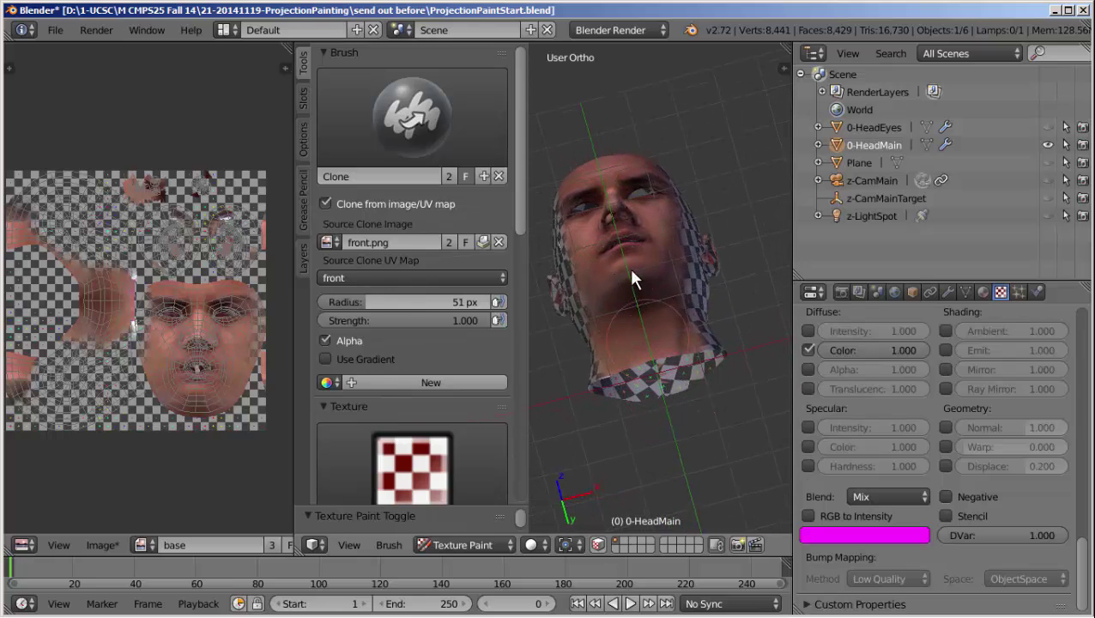
{"action": "middle_click_drag", "start_coordinate": [619, 179], "coordinate": [685, 241]}
{"action": "scroll", "coordinate": [657, 337], "scroll_direction": "up", "scroll_amount": 6}
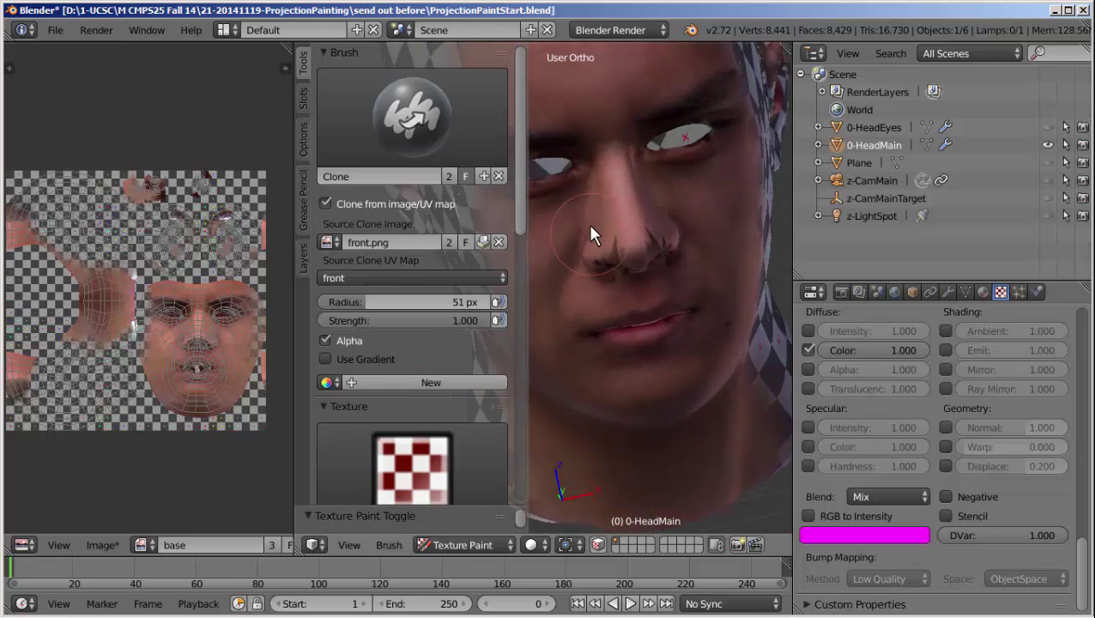
{"action": "middle_click_drag", "start_coordinate": [591, 226], "coordinate": [588, 183]}
{"action": "left_click_drag", "start_coordinate": [588, 183], "coordinate": [607, 184]}
{"action": "middle_click_drag", "start_coordinate": [672, 208], "coordinate": [609, 179]}
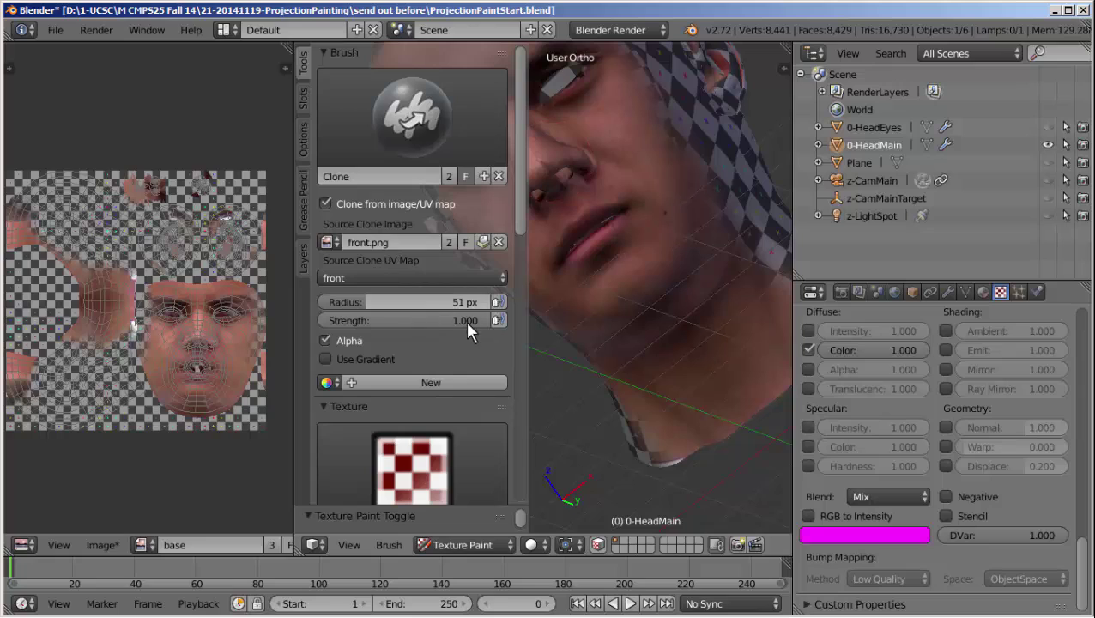
{"action": "left_click_drag", "start_coordinate": [359, 299], "coordinate": [331, 296]}
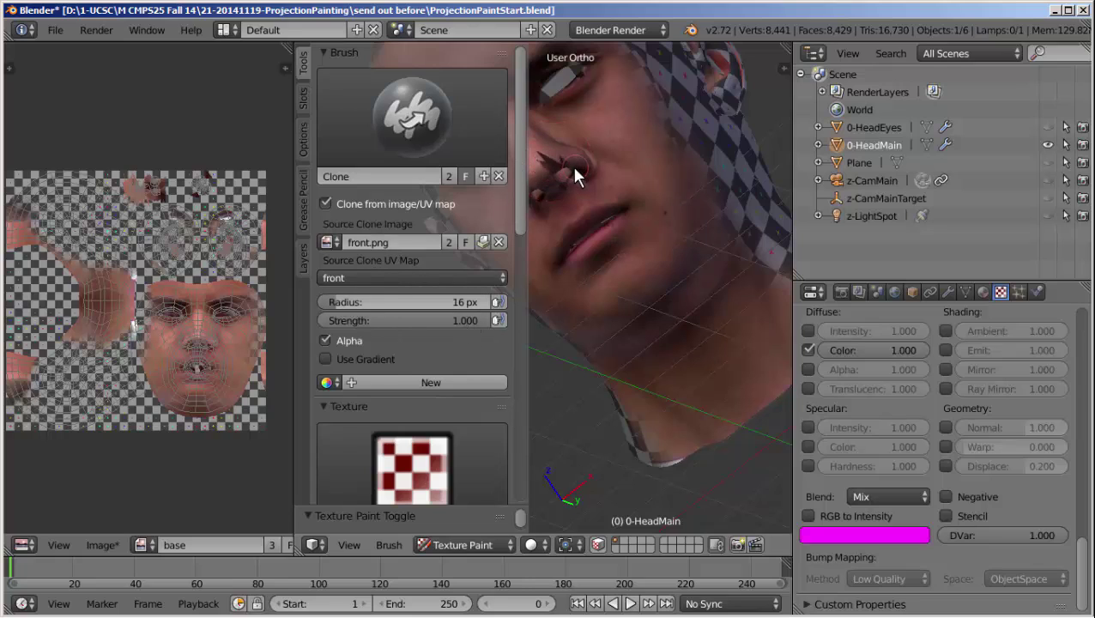
- Cover the dark nostril marks with small strokes, then check the nose, lips and eye
{"action": "mouse_move", "coordinate": [574, 176]}
{"action": "left_mouse_down"}
{"action": "mouse_move", "coordinate": [539, 148]}
{"action": "mouse_move", "coordinate": [539, 161]}
{"action": "mouse_move", "coordinate": [548, 155]}
{"action": "mouse_move", "coordinate": [569, 180]}
{"action": "mouse_move", "coordinate": [600, 182]}
{"action": "left_mouse_up"}
{"action": "middle_click_drag", "start_coordinate": [594, 191], "coordinate": [665, 124]}
{"action": "scroll", "coordinate": [664, 120], "scroll_direction": "up", "scroll_amount": 5}
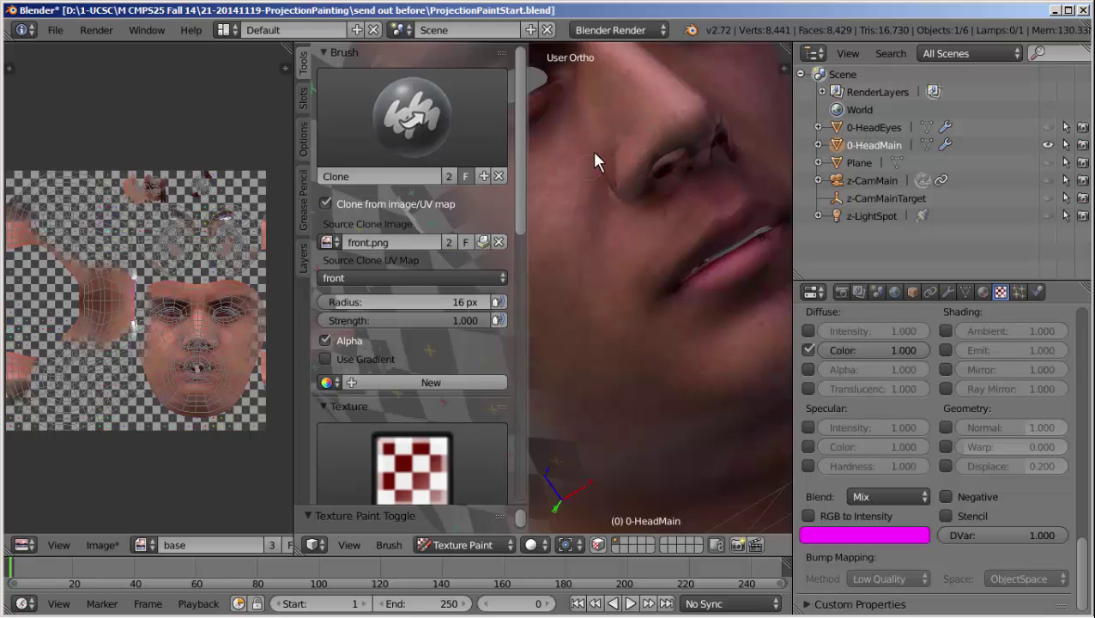
{"action": "mouse_move", "coordinate": [594, 164]}
{"action": "middle_mouse_down"}
{"action": "mouse_move", "coordinate": [655, 152]}
{"action": "mouse_move", "coordinate": [618, 185]}
{"action": "mouse_move", "coordinate": [630, 200]}
{"action": "middle_mouse_up"}
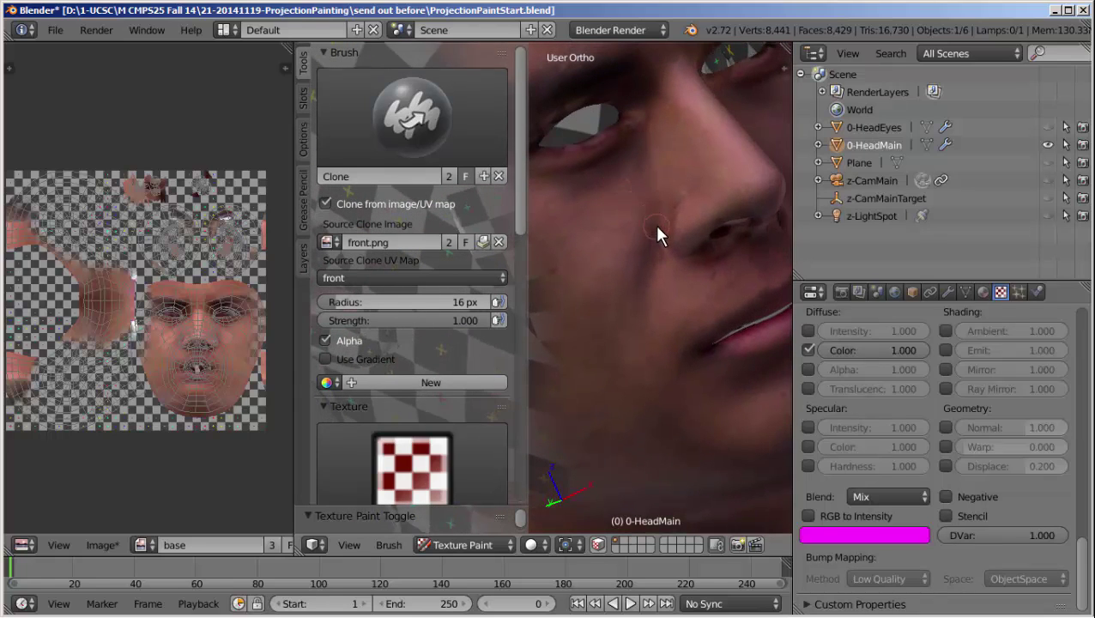
{"action": "middle_click_drag", "start_coordinate": [699, 149], "coordinate": [656, 208]}
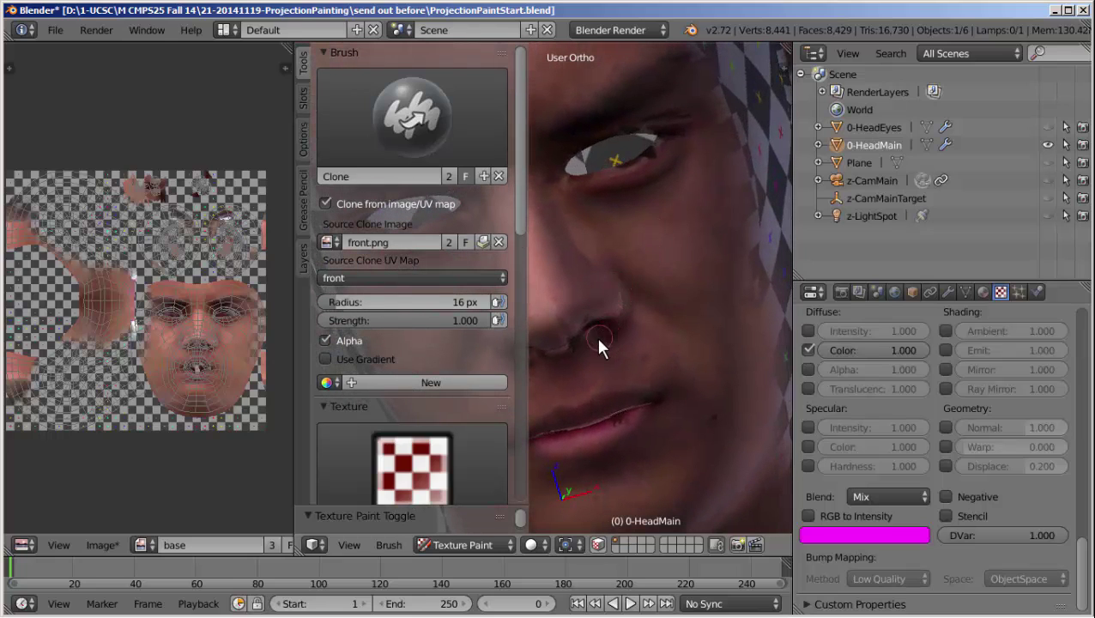
{"action": "scroll", "coordinate": [613, 336], "scroll_direction": "down", "scroll_amount": 8}
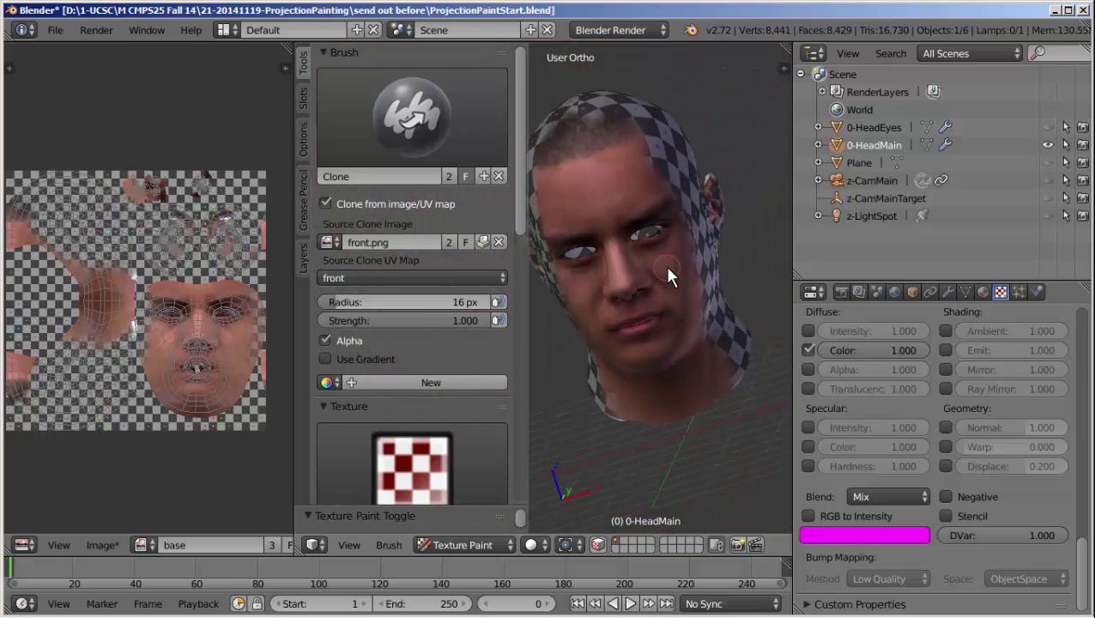
{"action": "middle_click_drag", "start_coordinate": [680, 318], "coordinate": [586, 293]}
- Raise the brush radius to 52 px and turn the head to a profile near the ear
{"action": "mouse_move", "coordinate": [361, 305]}
{"action": "left_mouse_down"}
{"action": "mouse_move", "coordinate": [403, 302]}
{"action": "mouse_move", "coordinate": [386, 300]}
{"action": "left_mouse_up"}
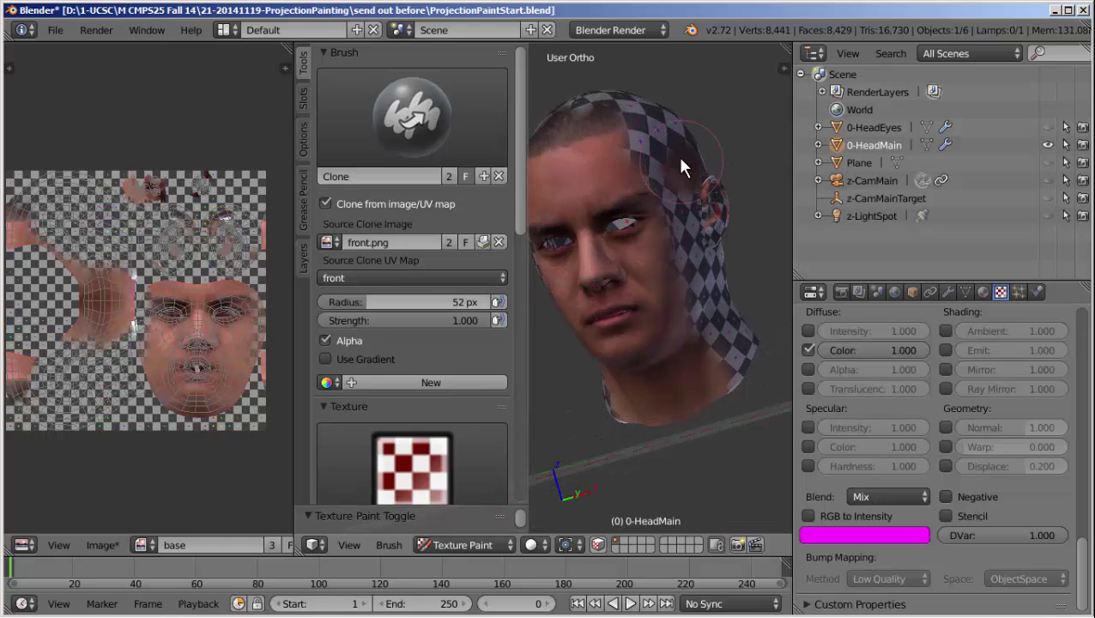
{"action": "middle_click_drag", "start_coordinate": [727, 290], "coordinate": [696, 293]}
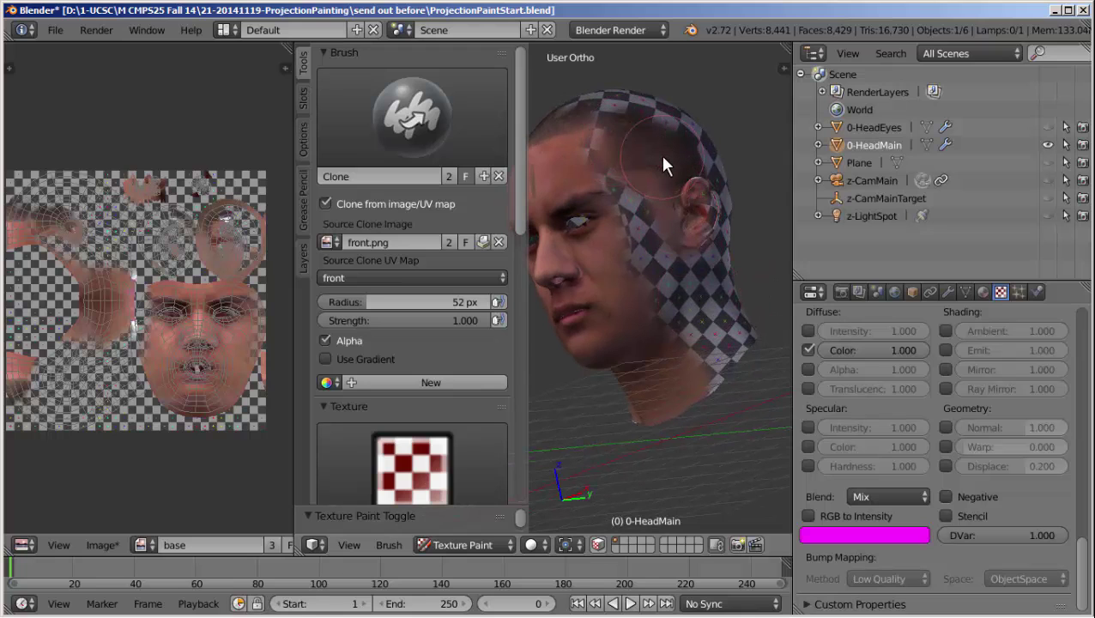
{"action": "scroll", "coordinate": [662, 157], "scroll_direction": "up", "scroll_amount": 4}
{"action": "scroll", "coordinate": [663, 163], "scroll_direction": "up", "scroll_amount": 3}
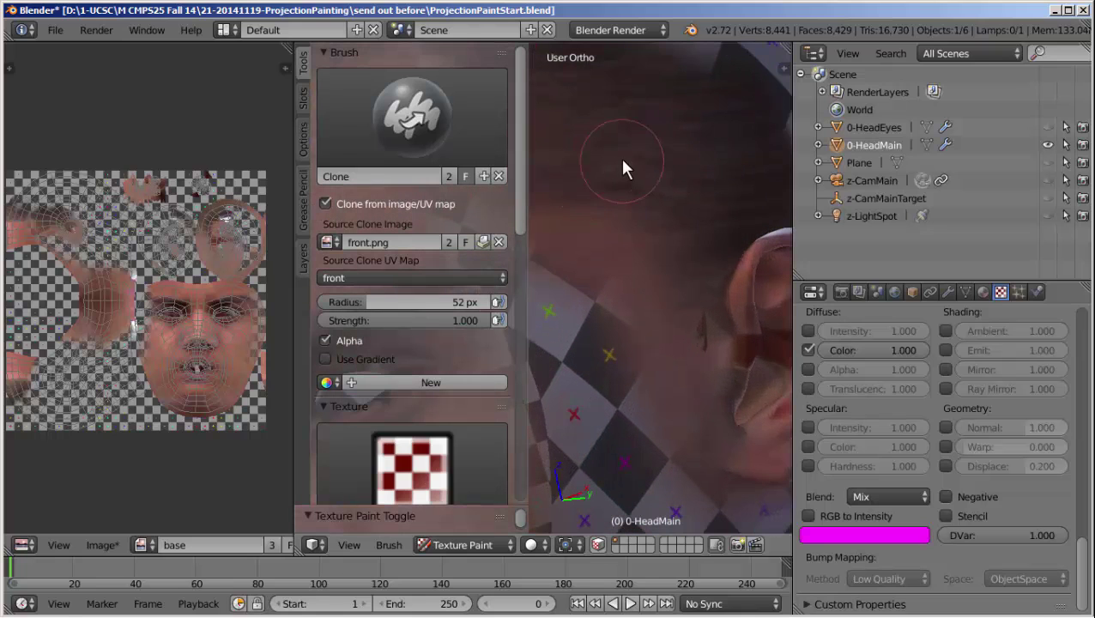
{"action": "scroll", "coordinate": [659, 141], "scroll_direction": "down", "scroll_amount": 4}
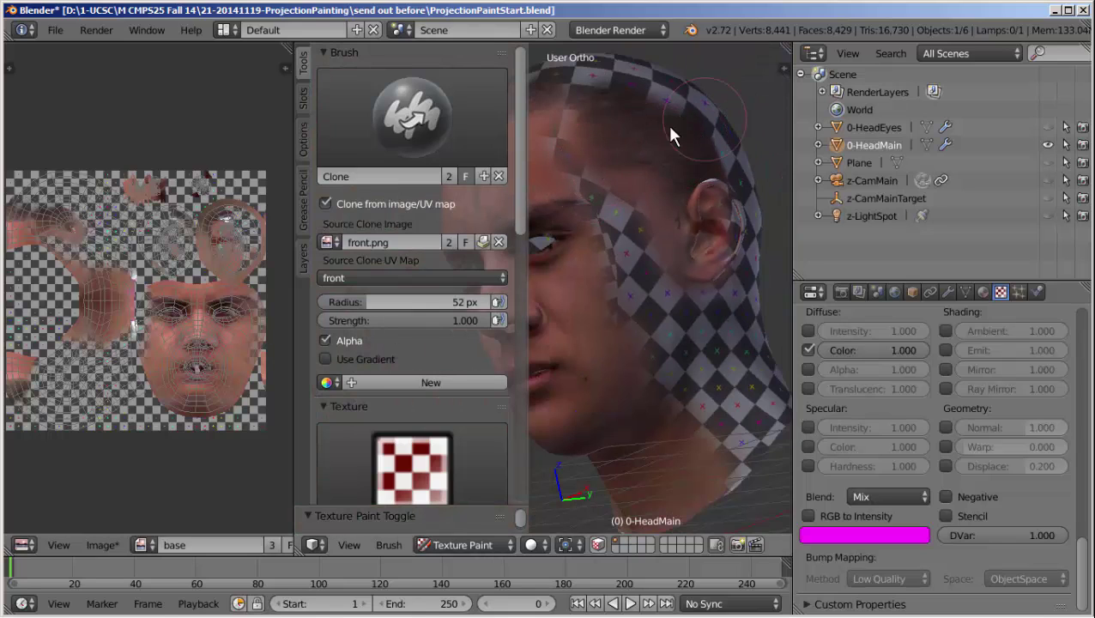
{"action": "middle_click_drag", "start_coordinate": [671, 142], "coordinate": [667, 155]}
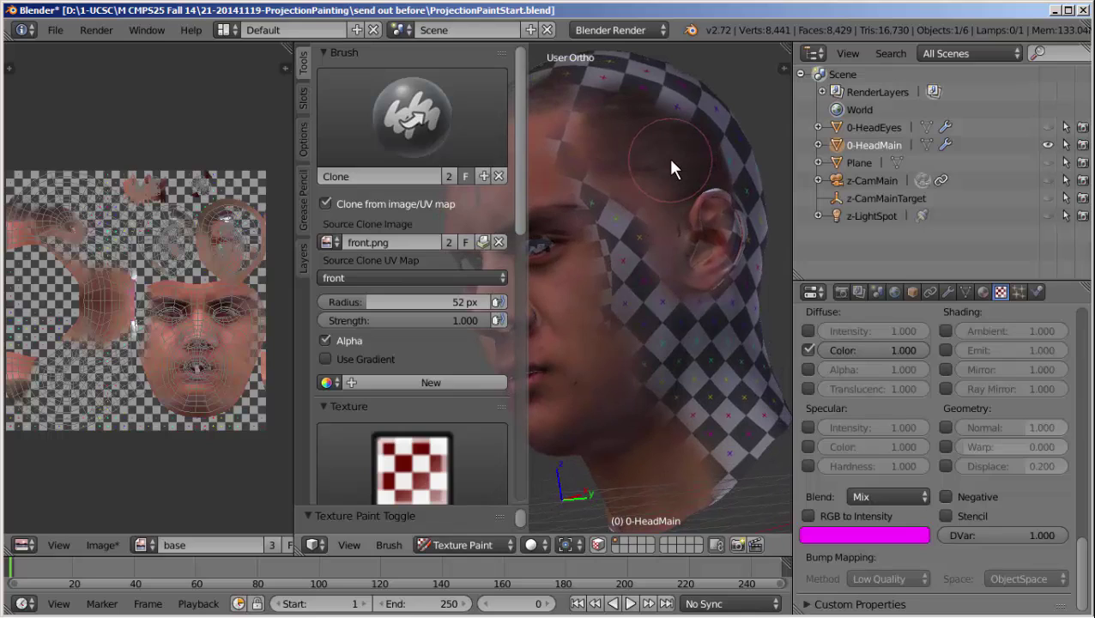
- Switch the clone source to side_L.png with the side UV map and paint the lower ear
{"action": "left_click", "coordinate": [331, 241]}
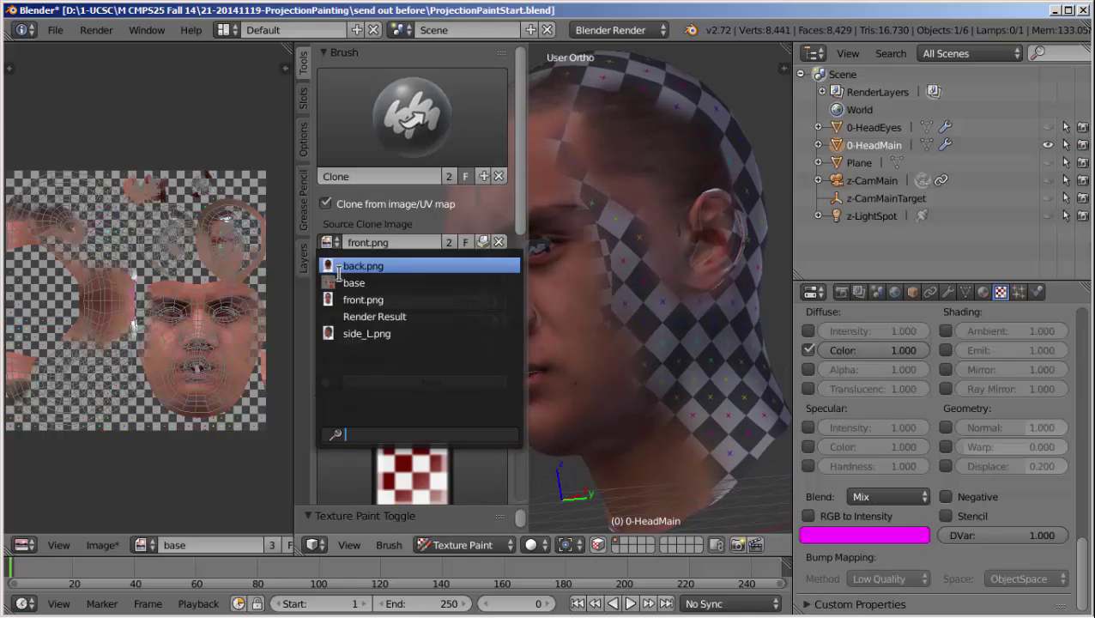
{"action": "left_click", "coordinate": [357, 333]}
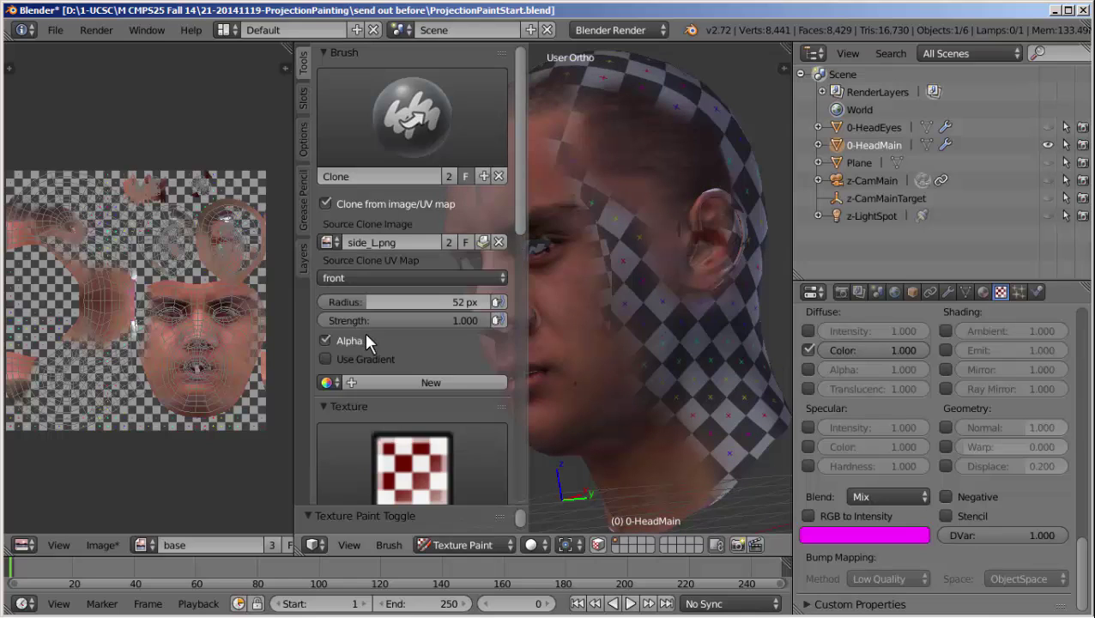
{"action": "left_click", "coordinate": [339, 277]}
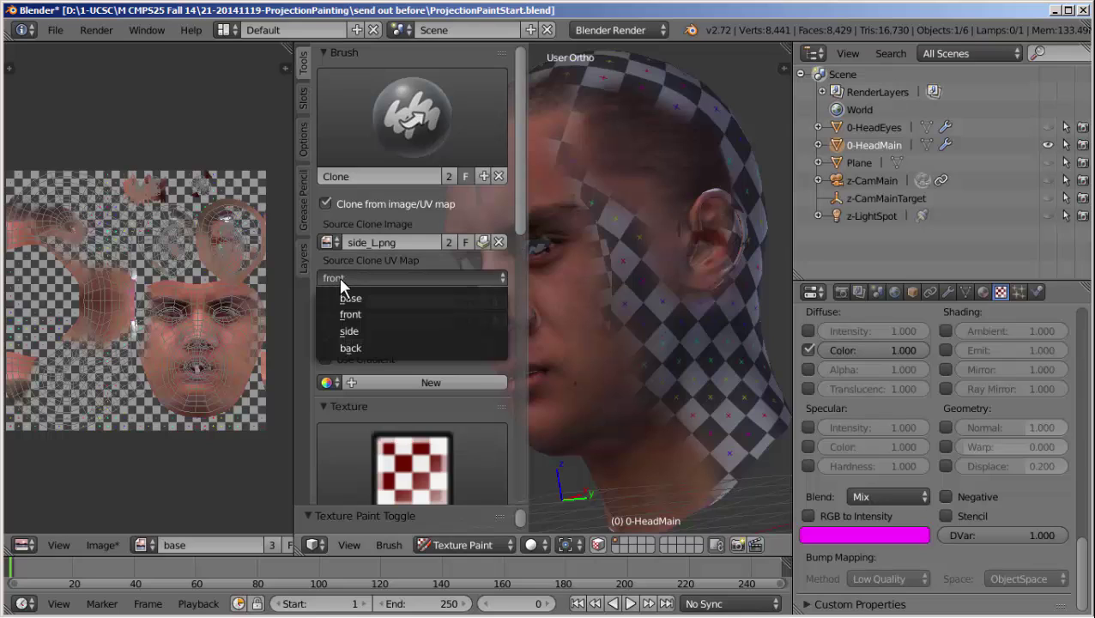
{"action": "left_click", "coordinate": [357, 333]}
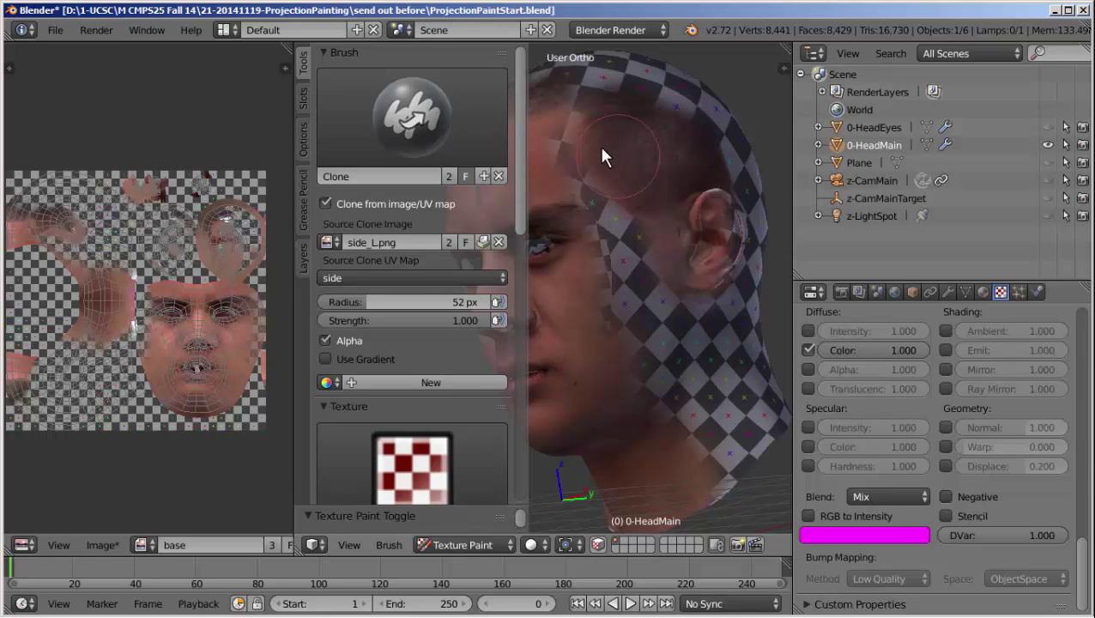
{"action": "mouse_move", "coordinate": [661, 212]}
{"action": "left_mouse_down"}
{"action": "mouse_move", "coordinate": [708, 235]}
{"action": "mouse_move", "coordinate": [641, 241]}
{"action": "mouse_move", "coordinate": [633, 287]}
{"action": "mouse_move", "coordinate": [622, 258]}
{"action": "mouse_move", "coordinate": [618, 279]}
{"action": "mouse_move", "coordinate": [676, 327]}
{"action": "mouse_move", "coordinate": [651, 316]}
{"action": "mouse_move", "coordinate": [621, 346]}
{"action": "mouse_move", "coordinate": [641, 313]}
{"action": "mouse_move", "coordinate": [680, 352]}
{"action": "mouse_move", "coordinate": [729, 326]}
{"action": "left_mouse_up"}
- Paint skin up the checkered neck and behind the ear from a right profile view
{"action": "key", "text": "KP_1"}
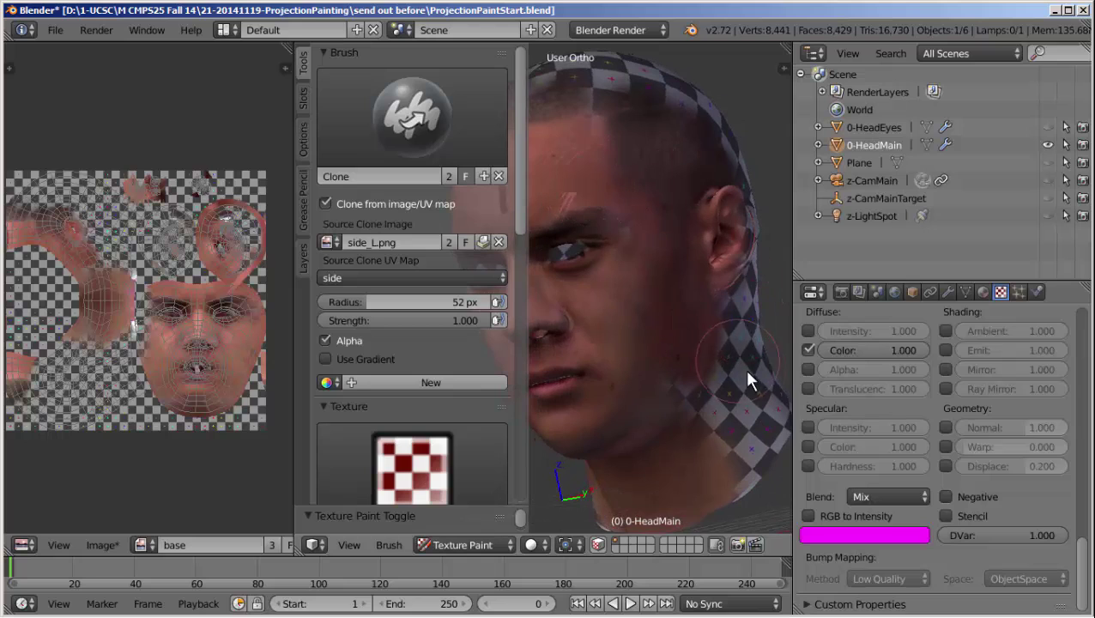
{"action": "mouse_move", "coordinate": [748, 374]}
{"action": "middle_mouse_down"}
{"action": "mouse_move", "coordinate": [708, 379]}
{"action": "mouse_move", "coordinate": [697, 342]}
{"action": "middle_mouse_up"}
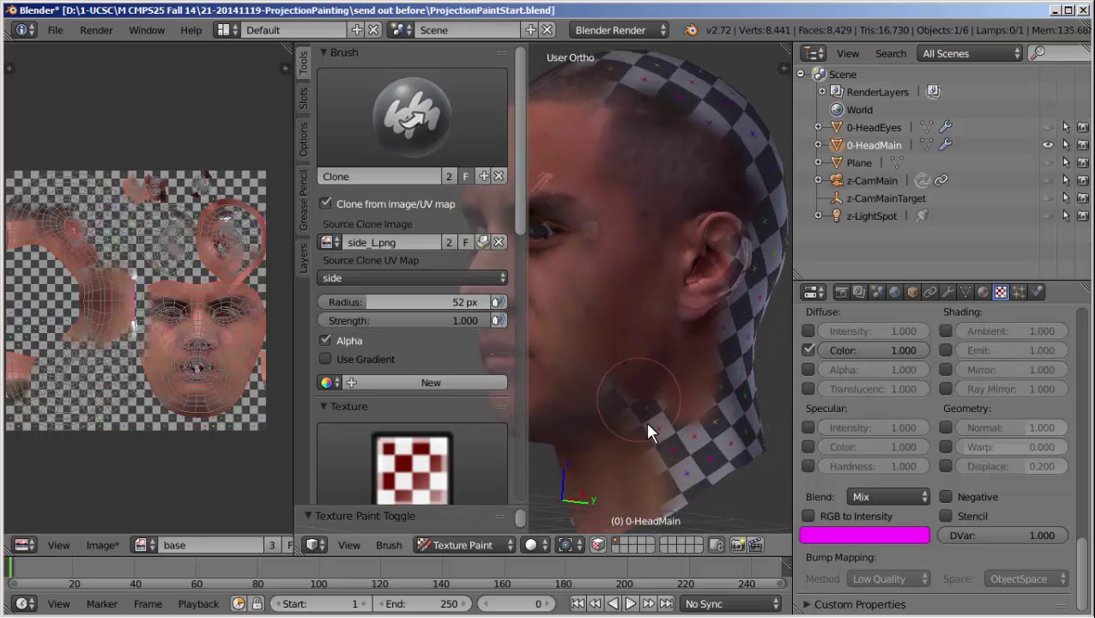
{"action": "mouse_move", "coordinate": [677, 485]}
{"action": "left_mouse_down"}
{"action": "mouse_move", "coordinate": [674, 427]}
{"action": "mouse_move", "coordinate": [690, 464]}
{"action": "mouse_move", "coordinate": [708, 432]}
{"action": "mouse_move", "coordinate": [660, 368]}
{"action": "left_mouse_up"}
{"action": "key", "text": "KP_3"}
{"action": "scroll", "coordinate": [656, 353], "scroll_direction": "down", "scroll_amount": 3}
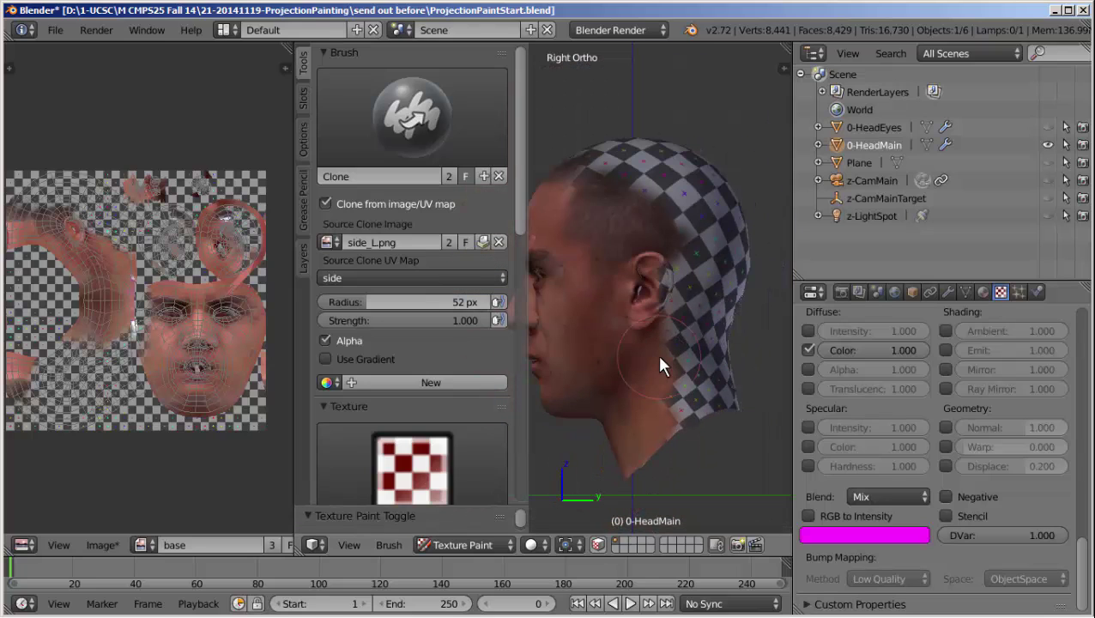
{"action": "mouse_move", "coordinate": [680, 311]}
{"action": "left_mouse_down"}
{"action": "mouse_move", "coordinate": [688, 421]}
{"action": "mouse_move", "coordinate": [676, 423]}
{"action": "mouse_move", "coordinate": [659, 397]}
{"action": "mouse_move", "coordinate": [689, 207]}
{"action": "mouse_move", "coordinate": [667, 182]}
{"action": "mouse_move", "coordinate": [631, 182]}
{"action": "mouse_move", "coordinate": [630, 149]}
{"action": "mouse_move", "coordinate": [612, 165]}
{"action": "mouse_move", "coordinate": [642, 140]}
{"action": "mouse_move", "coordinate": [663, 145]}
{"action": "mouse_move", "coordinate": [669, 221]}
{"action": "mouse_move", "coordinate": [653, 303]}
{"action": "mouse_move", "coordinate": [653, 272]}
{"action": "mouse_move", "coordinate": [688, 324]}
{"action": "left_mouse_up"}
{"action": "middle_click_drag", "start_coordinate": [685, 316], "coordinate": [616, 275]}
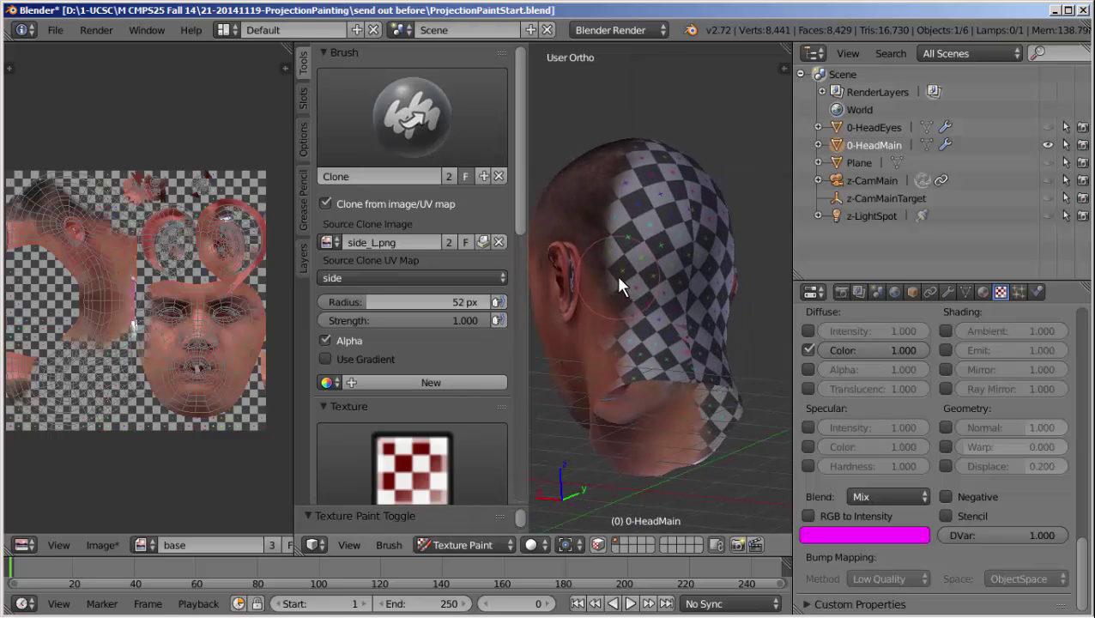
{"action": "scroll", "coordinate": [558, 274], "scroll_direction": "up", "scroll_amount": 5}
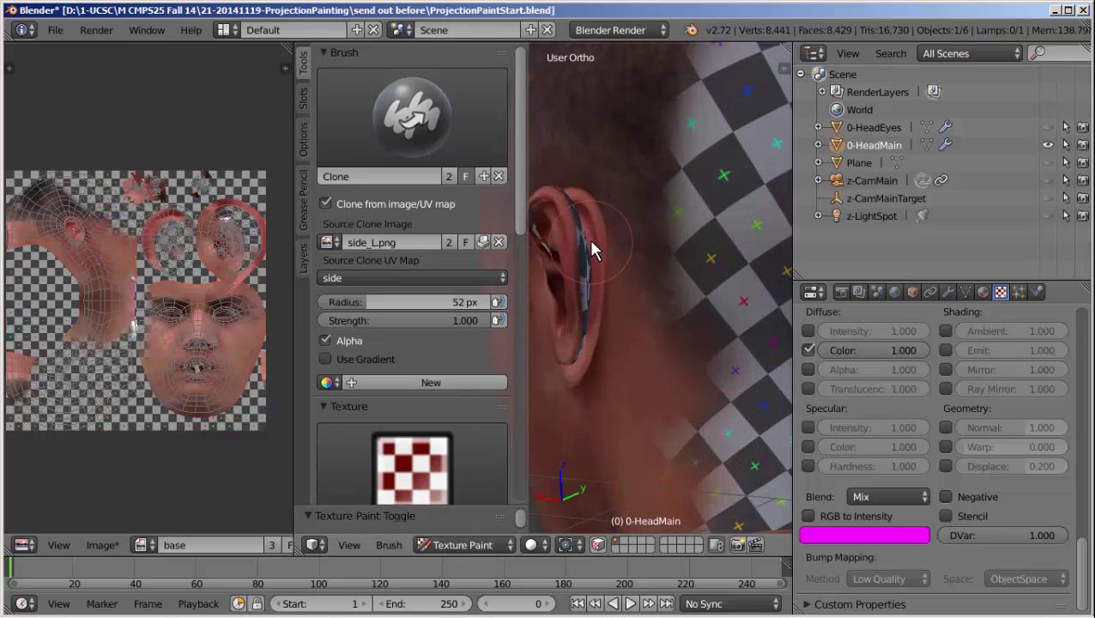
- Set the brush radius to 23 px and repaint the dark streak along the ear rim
{"action": "key", "text": "f"}
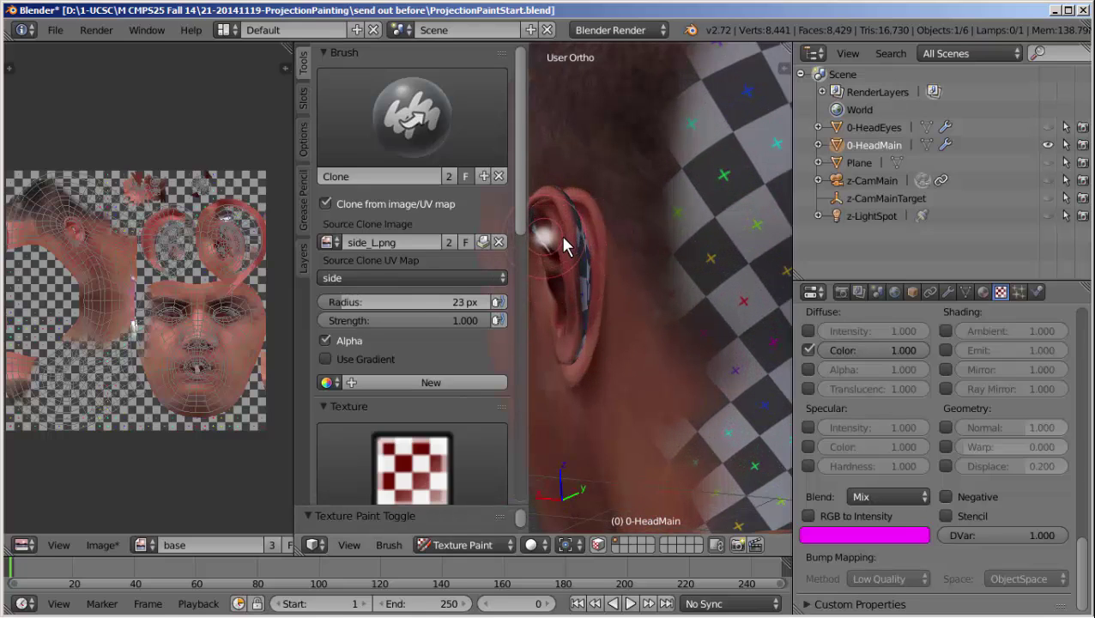
{"action": "left_click", "coordinate": [571, 232]}
{"action": "mouse_move", "coordinate": [586, 257]}
{"action": "left_mouse_down"}
{"action": "mouse_move", "coordinate": [573, 355]}
{"action": "mouse_move", "coordinate": [558, 239]}
{"action": "mouse_move", "coordinate": [534, 215]}
{"action": "mouse_move", "coordinate": [543, 232]}
{"action": "mouse_move", "coordinate": [587, 234]}
{"action": "mouse_move", "coordinate": [594, 261]}
{"action": "left_mouse_up"}
{"action": "mouse_move", "coordinate": [596, 318]}
{"action": "left_mouse_down"}
{"action": "mouse_move", "coordinate": [595, 192]}
{"action": "mouse_move", "coordinate": [529, 199]}
{"action": "mouse_move", "coordinate": [572, 190]}
{"action": "left_mouse_up"}
{"action": "mouse_move", "coordinate": [585, 322]}
{"action": "left_mouse_down"}
{"action": "mouse_move", "coordinate": [558, 206]}
{"action": "mouse_move", "coordinate": [562, 214]}
{"action": "mouse_move", "coordinate": [568, 179]}
{"action": "mouse_move", "coordinate": [608, 225]}
{"action": "mouse_move", "coordinate": [602, 361]}
{"action": "left_mouse_up"}
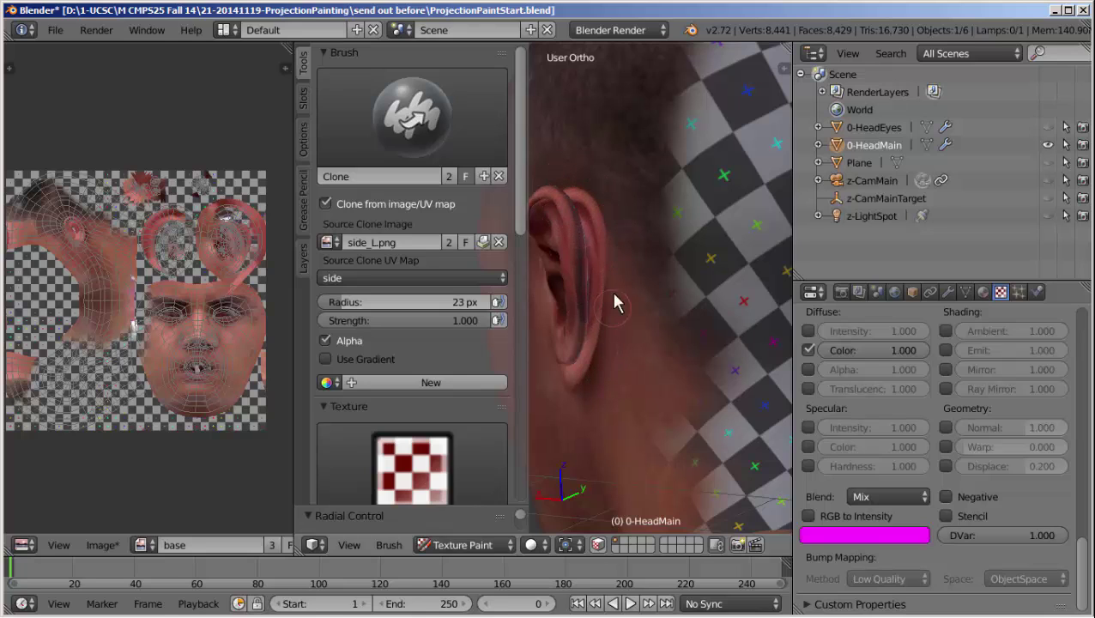
- Orbit and zoom around the head to review the face profile and ear
{"action": "middle_click_drag", "start_coordinate": [579, 279], "coordinate": [672, 385]}
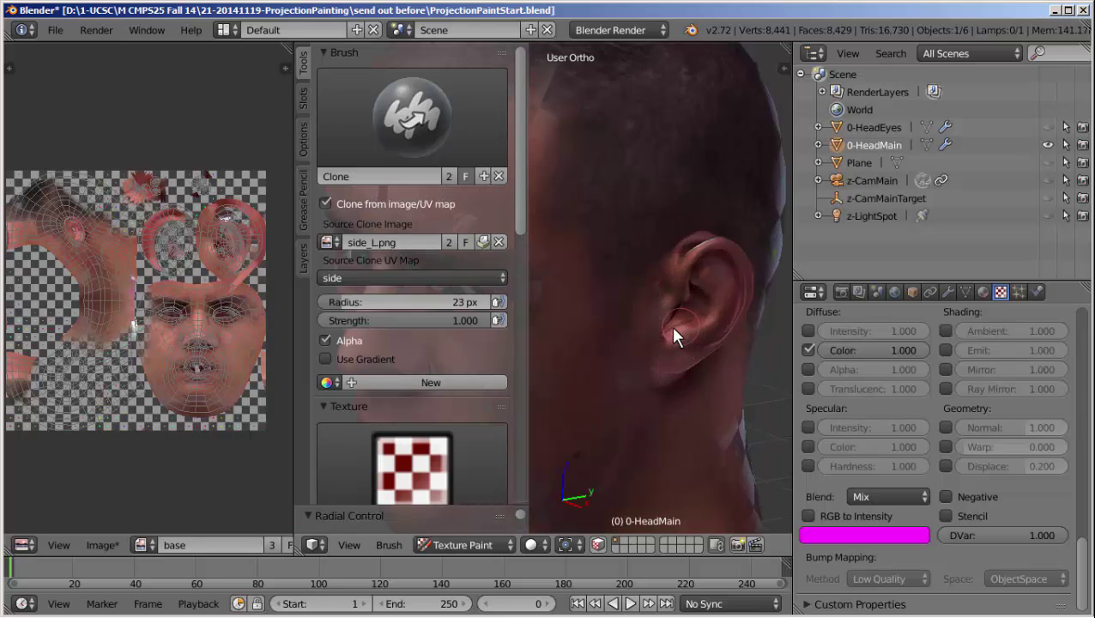
{"action": "scroll", "coordinate": [676, 240], "scroll_direction": "up", "scroll_amount": 6}
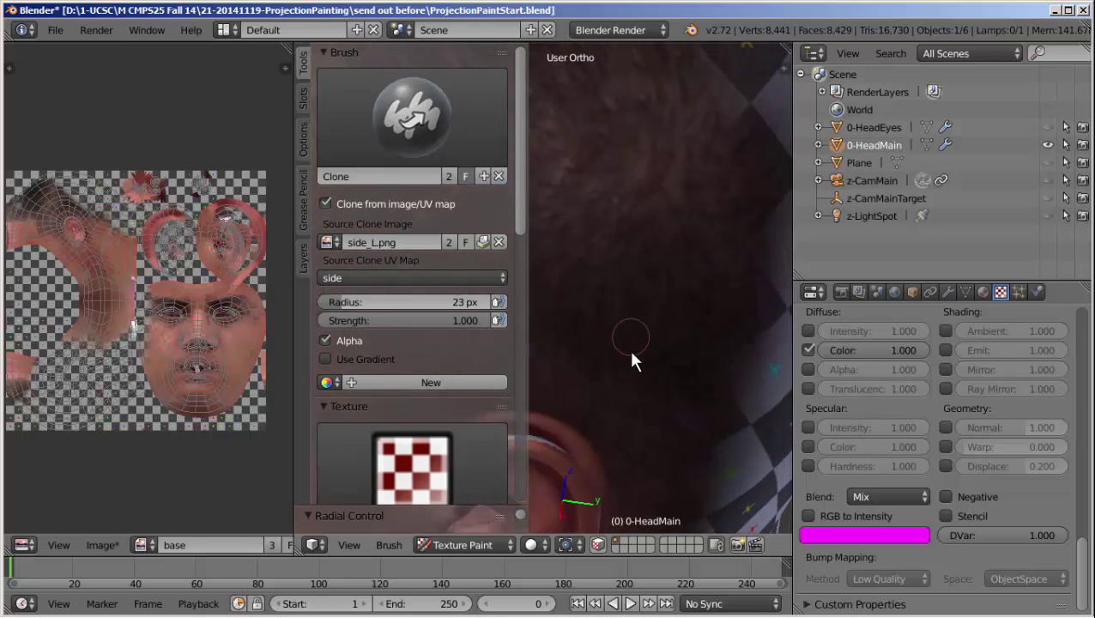
{"action": "middle_click_drag", "start_coordinate": [632, 352], "coordinate": [587, 431]}
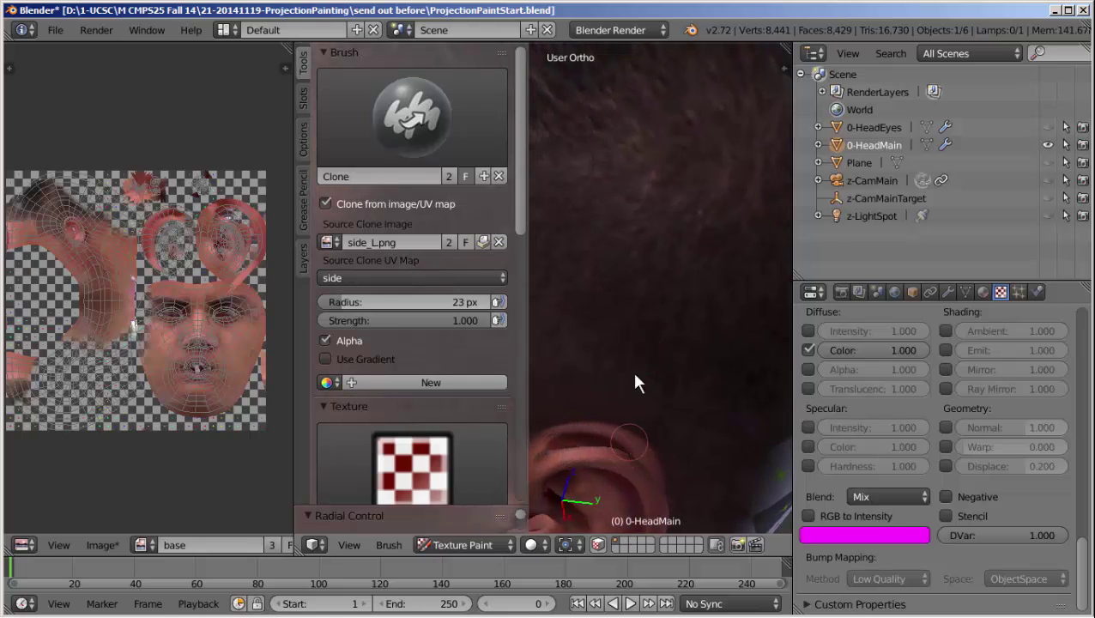
{"action": "scroll", "coordinate": [644, 300], "scroll_direction": "down", "scroll_amount": 4}
{"action": "scroll", "coordinate": [643, 287], "scroll_direction": "down", "scroll_amount": 4}
{"action": "middle_click_drag", "start_coordinate": [591, 382], "coordinate": [605, 327]}
{"action": "scroll", "coordinate": [589, 301], "scroll_direction": "up", "scroll_amount": 5}
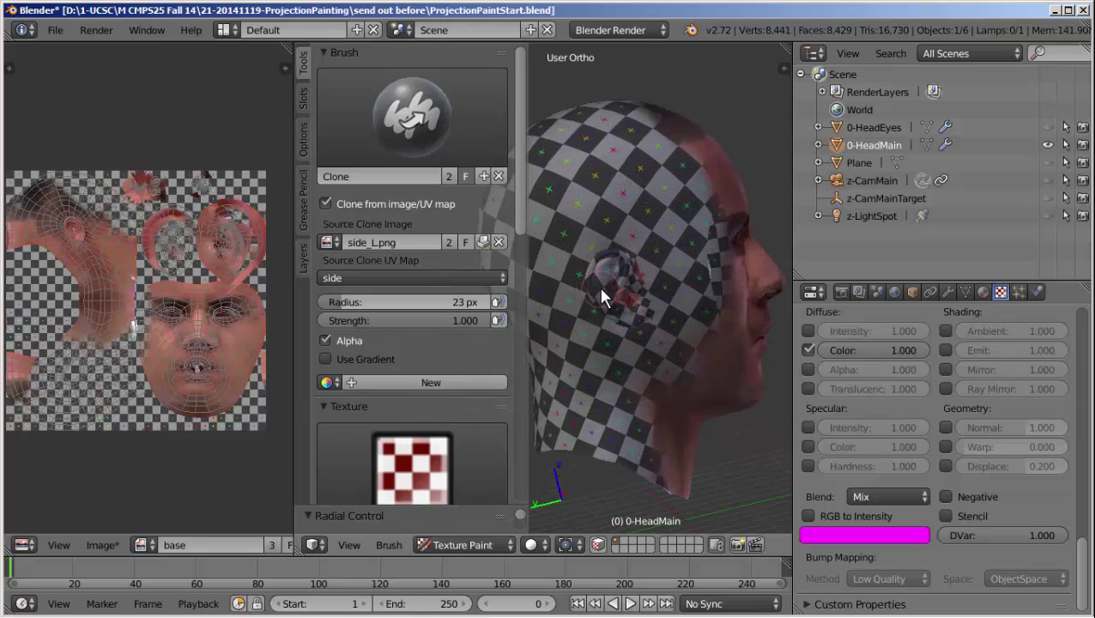
- Set the brush radius to 50 px and clone-paint the ear onto the head
{"action": "key", "text": "f"}
{"action": "left_click", "coordinate": [616, 282]}
{"action": "mouse_move", "coordinate": [616, 262]}
{"action": "left_mouse_down"}
{"action": "mouse_move", "coordinate": [614, 307]}
{"action": "mouse_move", "coordinate": [585, 286]}
{"action": "mouse_move", "coordinate": [625, 268]}
{"action": "mouse_move", "coordinate": [630, 317]}
{"action": "mouse_move", "coordinate": [620, 233]}
{"action": "mouse_move", "coordinate": [633, 200]}
{"action": "mouse_move", "coordinate": [618, 131]}
{"action": "mouse_move", "coordinate": [678, 215]}
{"action": "mouse_move", "coordinate": [647, 227]}
{"action": "mouse_move", "coordinate": [637, 199]}
{"action": "mouse_move", "coordinate": [586, 232]}
{"action": "mouse_move", "coordinate": [590, 147]}
{"action": "mouse_move", "coordinate": [559, 223]}
{"action": "mouse_move", "coordinate": [559, 258]}
{"action": "mouse_move", "coordinate": [606, 143]}
{"action": "mouse_move", "coordinate": [562, 148]}
{"action": "mouse_move", "coordinate": [546, 196]}
{"action": "mouse_move", "coordinate": [573, 264]}
{"action": "mouse_move", "coordinate": [561, 276]}
{"action": "mouse_move", "coordinate": [629, 330]}
{"action": "mouse_move", "coordinate": [650, 260]}
{"action": "mouse_move", "coordinate": [600, 420]}
{"action": "mouse_move", "coordinate": [627, 388]}
{"action": "mouse_move", "coordinate": [643, 476]}
{"action": "mouse_move", "coordinate": [636, 341]}
{"action": "mouse_move", "coordinate": [651, 354]}
{"action": "mouse_move", "coordinate": [660, 294]}
{"action": "mouse_move", "coordinate": [662, 344]}
{"action": "mouse_move", "coordinate": [674, 225]}
{"action": "mouse_move", "coordinate": [671, 190]}
{"action": "mouse_move", "coordinate": [613, 106]}
{"action": "mouse_move", "coordinate": [579, 257]}
{"action": "mouse_move", "coordinate": [577, 429]}
{"action": "mouse_move", "coordinate": [569, 341]}
{"action": "mouse_move", "coordinate": [591, 460]}
{"action": "mouse_move", "coordinate": [616, 262]}
{"action": "mouse_move", "coordinate": [623, 315]}
{"action": "mouse_move", "coordinate": [627, 273]}
{"action": "mouse_move", "coordinate": [637, 306]}
{"action": "mouse_move", "coordinate": [598, 390]}
{"action": "mouse_move", "coordinate": [617, 384]}
{"action": "mouse_move", "coordinate": [595, 353]}
{"action": "left_mouse_up"}
{"action": "scroll", "coordinate": [624, 275], "scroll_direction": "up", "scroll_amount": 5}
- Drop the radius to 39 px and cover the checker stripes along the face side and cheek
{"action": "key", "text": "f"}
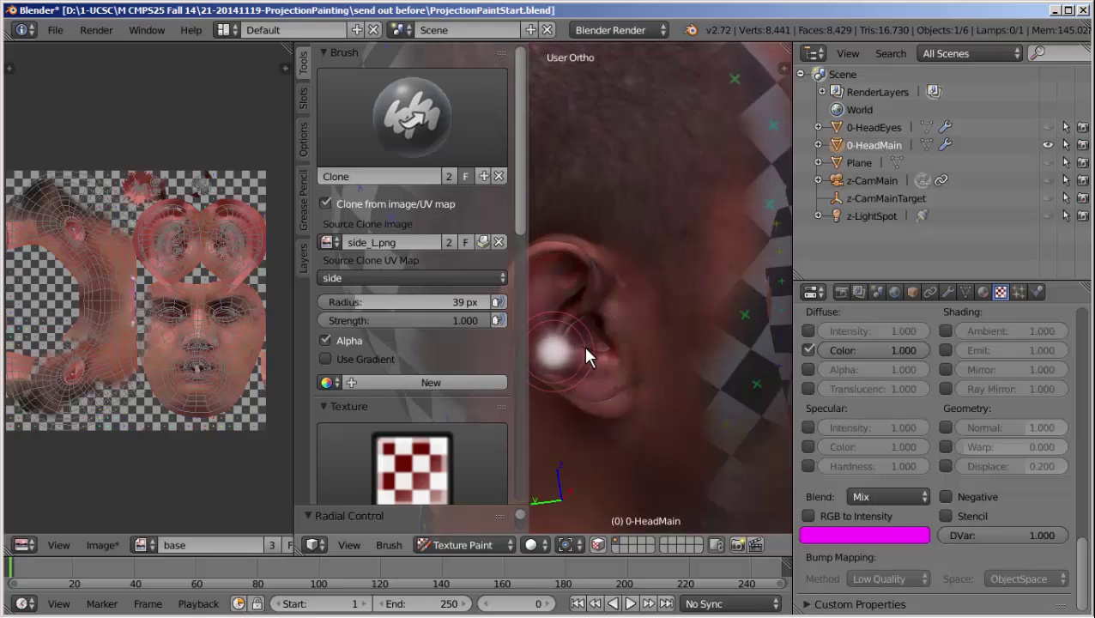
{"action": "left_click", "coordinate": [584, 346]}
{"action": "middle_click_drag", "start_coordinate": [607, 326], "coordinate": [628, 242]}
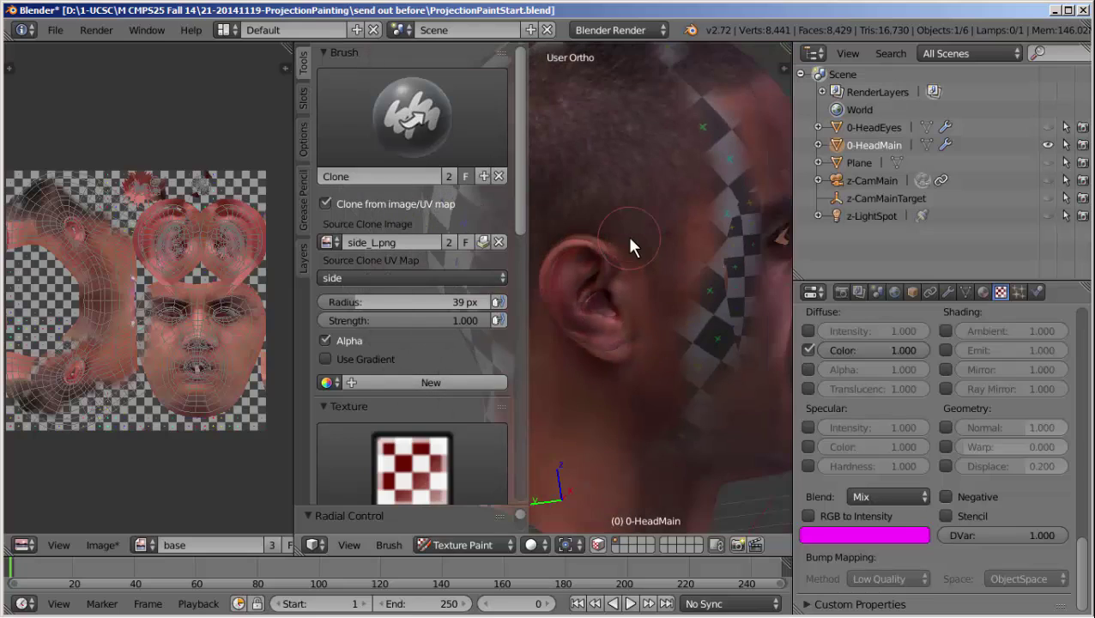
{"action": "left_click_drag", "start_coordinate": [697, 374], "coordinate": [701, 288]}
{"action": "mouse_move", "coordinate": [701, 349]}
{"action": "left_mouse_down"}
{"action": "mouse_move", "coordinate": [697, 110]}
{"action": "mouse_move", "coordinate": [691, 273]}
{"action": "left_mouse_up"}
{"action": "scroll", "coordinate": [688, 268], "scroll_direction": "down", "scroll_amount": 2}
{"action": "middle_click_drag", "start_coordinate": [680, 320], "coordinate": [626, 394]}
{"action": "mouse_move", "coordinate": [627, 394]}
{"action": "left_mouse_down"}
{"action": "mouse_move", "coordinate": [642, 325]}
{"action": "mouse_move", "coordinate": [654, 361]}
{"action": "mouse_move", "coordinate": [667, 220]}
{"action": "mouse_move", "coordinate": [686, 134]}
{"action": "mouse_move", "coordinate": [709, 110]}
{"action": "mouse_move", "coordinate": [648, 176]}
{"action": "mouse_move", "coordinate": [655, 202]}
{"action": "left_mouse_up"}
{"action": "middle_click_drag", "start_coordinate": [664, 238], "coordinate": [650, 239]}
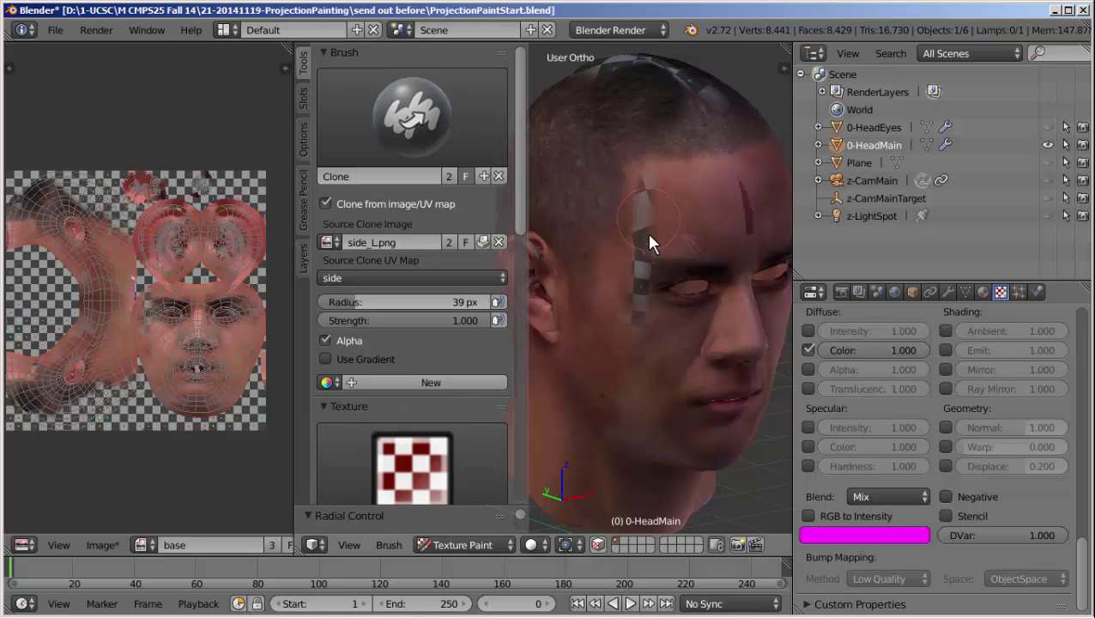
- Clone from front.png via the front UV map over the forehead stripe and crown patches
{"action": "left_click", "coordinate": [328, 242]}
{"action": "left_click", "coordinate": [363, 300]}
{"action": "left_click", "coordinate": [340, 275]}
{"action": "left_click", "coordinate": [461, 310]}
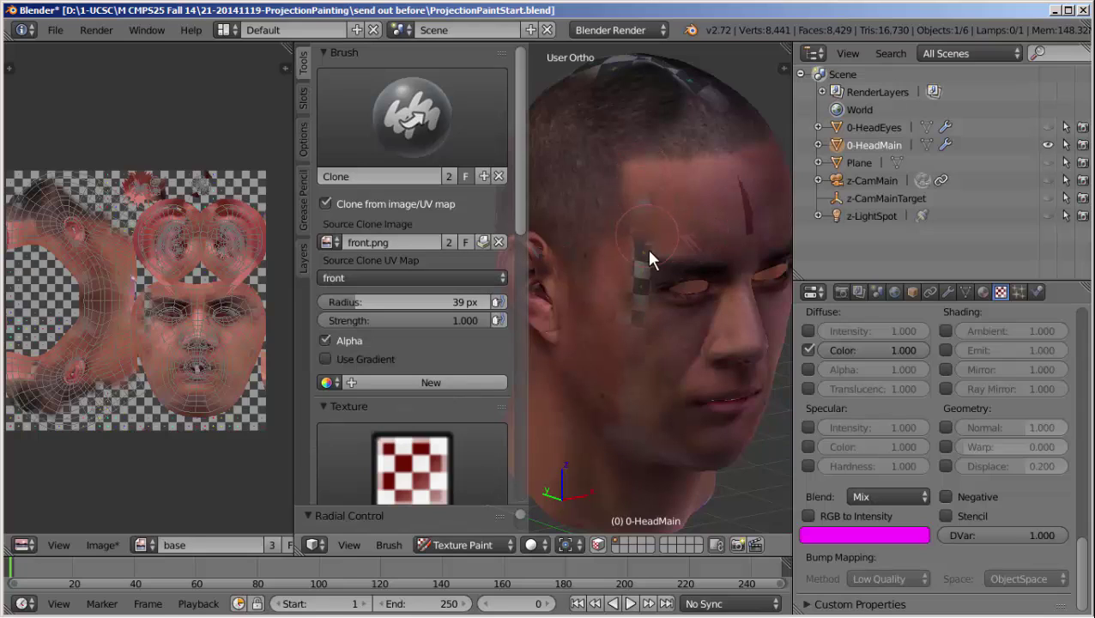
{"action": "mouse_move", "coordinate": [649, 261]}
{"action": "left_mouse_down"}
{"action": "mouse_move", "coordinate": [624, 313]}
{"action": "mouse_move", "coordinate": [627, 247]}
{"action": "mouse_move", "coordinate": [715, 222]}
{"action": "mouse_move", "coordinate": [743, 187]}
{"action": "left_mouse_up"}
{"action": "mouse_move", "coordinate": [686, 159]}
{"action": "left_mouse_down"}
{"action": "mouse_move", "coordinate": [712, 122]}
{"action": "mouse_move", "coordinate": [677, 83]}
{"action": "mouse_move", "coordinate": [712, 103]}
{"action": "mouse_move", "coordinate": [672, 129]}
{"action": "left_mouse_up"}
- Cover the small red forehead mark and clone-paint across the crown
{"action": "mouse_move", "coordinate": [677, 341]}
{"action": "middle_mouse_down"}
{"action": "mouse_move", "coordinate": [613, 329]}
{"action": "mouse_move", "coordinate": [665, 342]}
{"action": "mouse_move", "coordinate": [627, 198]}
{"action": "middle_mouse_up"}
{"action": "left_click_drag", "start_coordinate": [627, 200], "coordinate": [591, 206]}
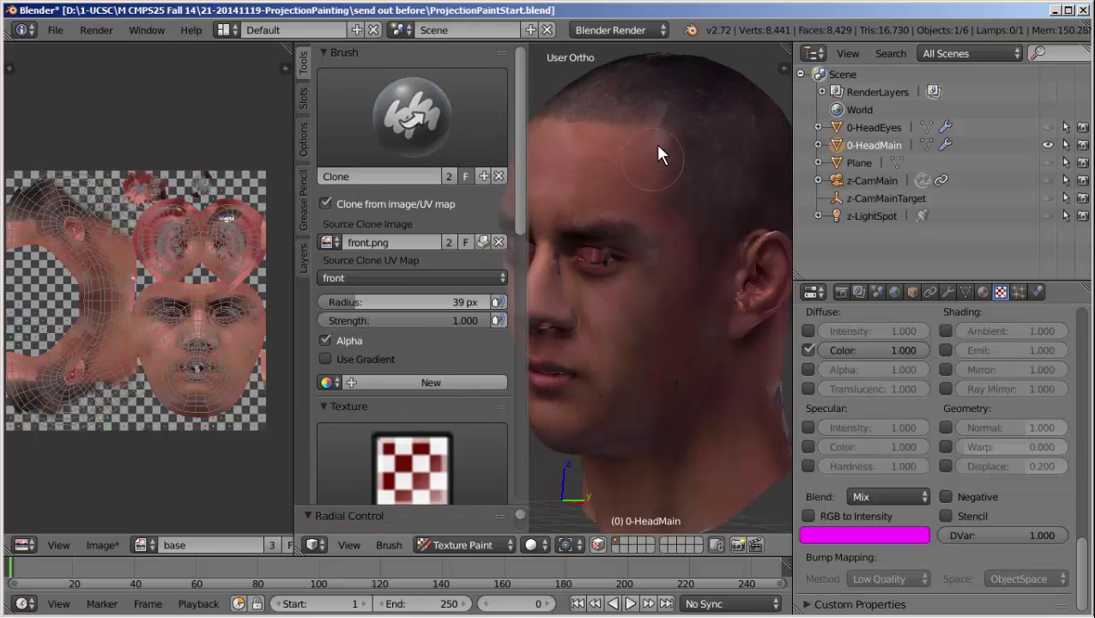
{"action": "scroll", "coordinate": [663, 236], "scroll_direction": "down", "scroll_amount": 4}
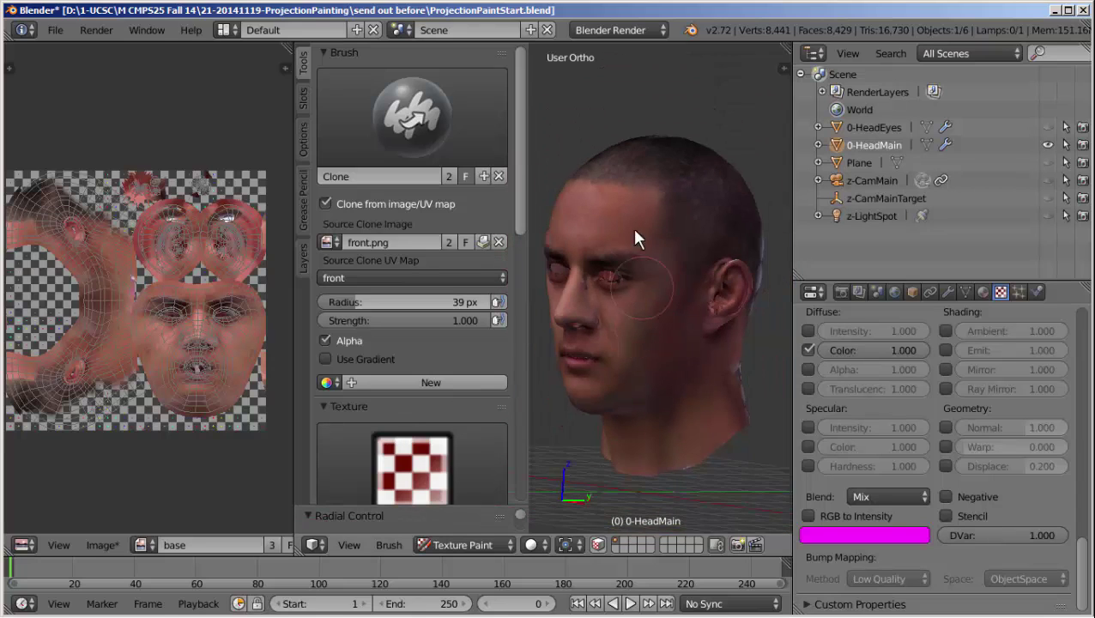
{"action": "middle_click_drag", "start_coordinate": [635, 212], "coordinate": [634, 281]}
{"action": "middle_click_drag", "start_coordinate": [579, 215], "coordinate": [689, 205]}
{"action": "scroll", "coordinate": [680, 196], "scroll_direction": "up", "scroll_amount": 3}
{"action": "mouse_move", "coordinate": [680, 197]}
{"action": "left_mouse_down"}
{"action": "mouse_move", "coordinate": [631, 216]}
{"action": "mouse_move", "coordinate": [577, 218]}
{"action": "mouse_move", "coordinate": [622, 203]}
{"action": "mouse_move", "coordinate": [606, 194]}
{"action": "mouse_move", "coordinate": [586, 199]}
{"action": "mouse_move", "coordinate": [728, 297]}
{"action": "mouse_move", "coordinate": [705, 231]}
{"action": "mouse_move", "coordinate": [715, 221]}
{"action": "mouse_move", "coordinate": [645, 189]}
{"action": "mouse_move", "coordinate": [704, 176]}
{"action": "mouse_move", "coordinate": [665, 193]}
{"action": "mouse_move", "coordinate": [709, 155]}
{"action": "mouse_move", "coordinate": [724, 177]}
{"action": "mouse_move", "coordinate": [658, 189]}
{"action": "mouse_move", "coordinate": [687, 178]}
{"action": "mouse_move", "coordinate": [733, 191]}
{"action": "mouse_move", "coordinate": [710, 189]}
{"action": "mouse_move", "coordinate": [693, 163]}
{"action": "mouse_move", "coordinate": [717, 206]}
{"action": "mouse_move", "coordinate": [660, 178]}
{"action": "left_mouse_up"}
{"action": "scroll", "coordinate": [625, 178], "scroll_direction": "down", "scroll_amount": 6}
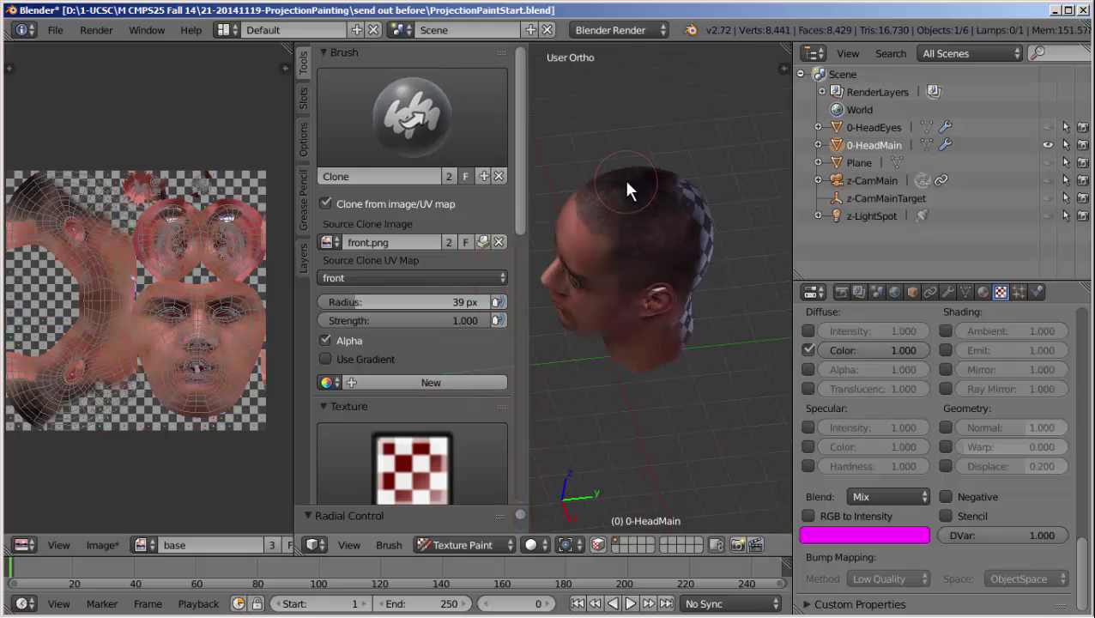
{"action": "middle_click_drag", "start_coordinate": [667, 388], "coordinate": [657, 361]}
{"action": "scroll", "coordinate": [643, 287], "scroll_direction": "up", "scroll_amount": 6}
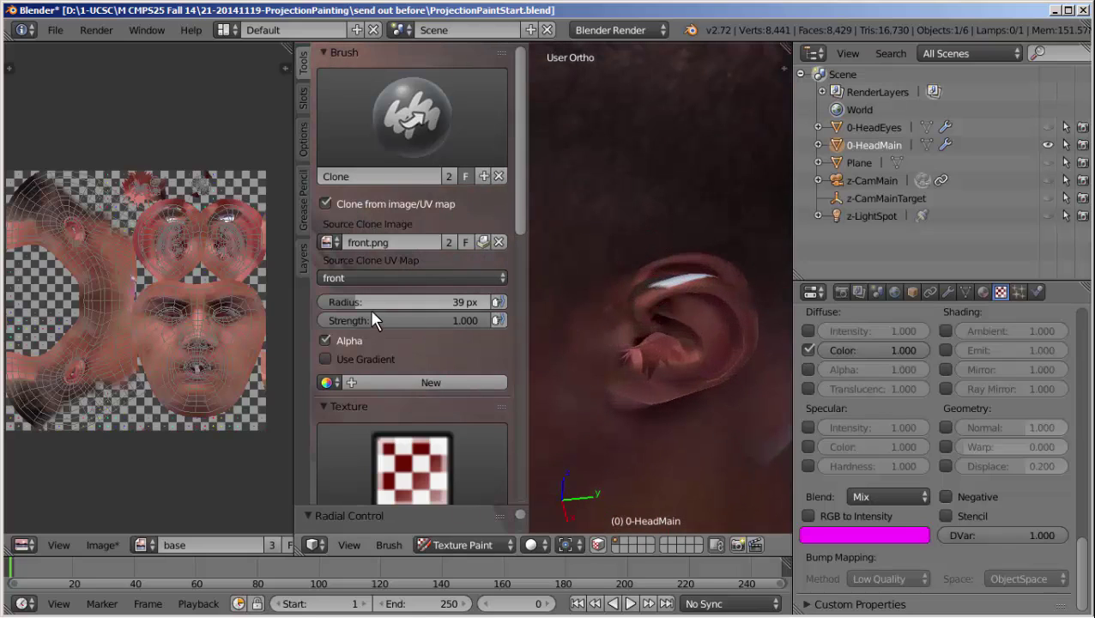
- Switch back to the side UV map and side_L.png, then paint over the back-of-head checker
{"action": "left_click", "coordinate": [357, 278]}
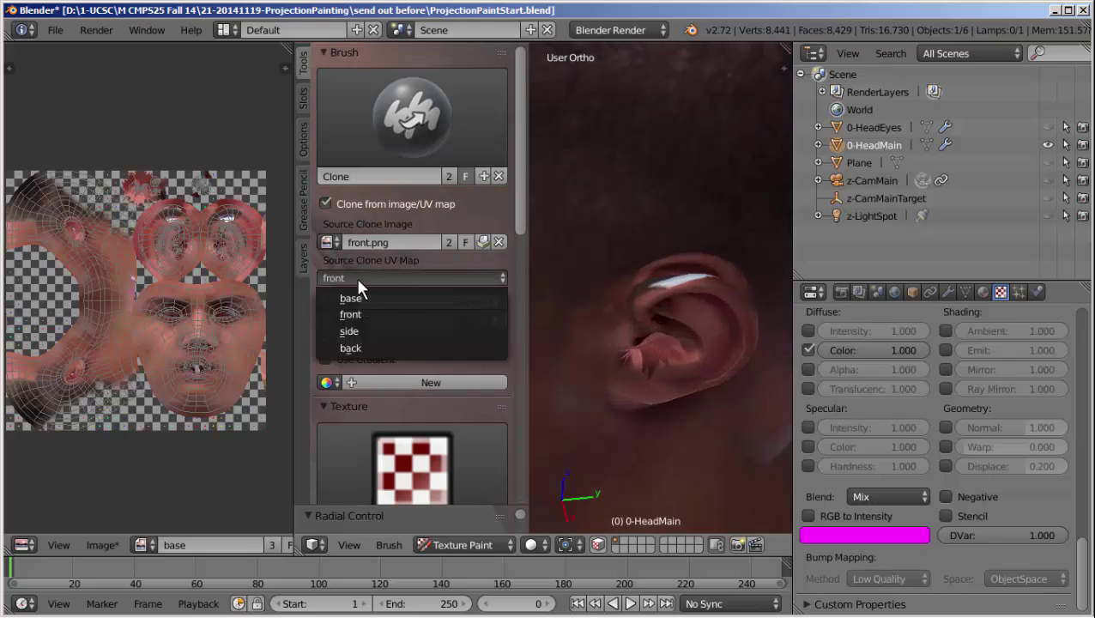
{"action": "left_click", "coordinate": [359, 331]}
{"action": "left_click", "coordinate": [332, 241]}
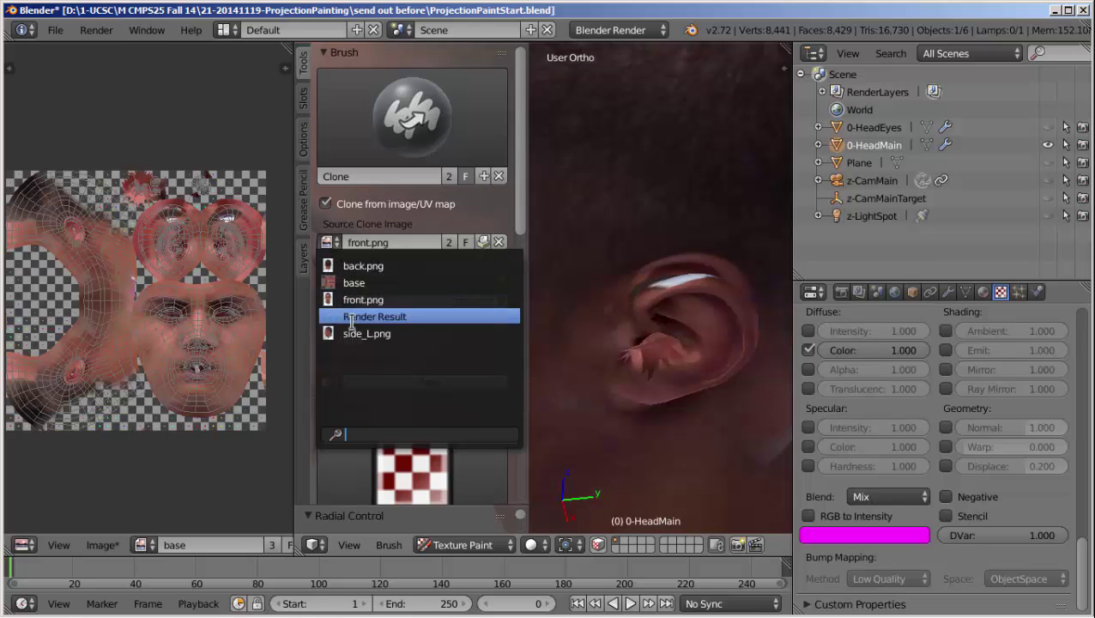
{"action": "left_click", "coordinate": [402, 334]}
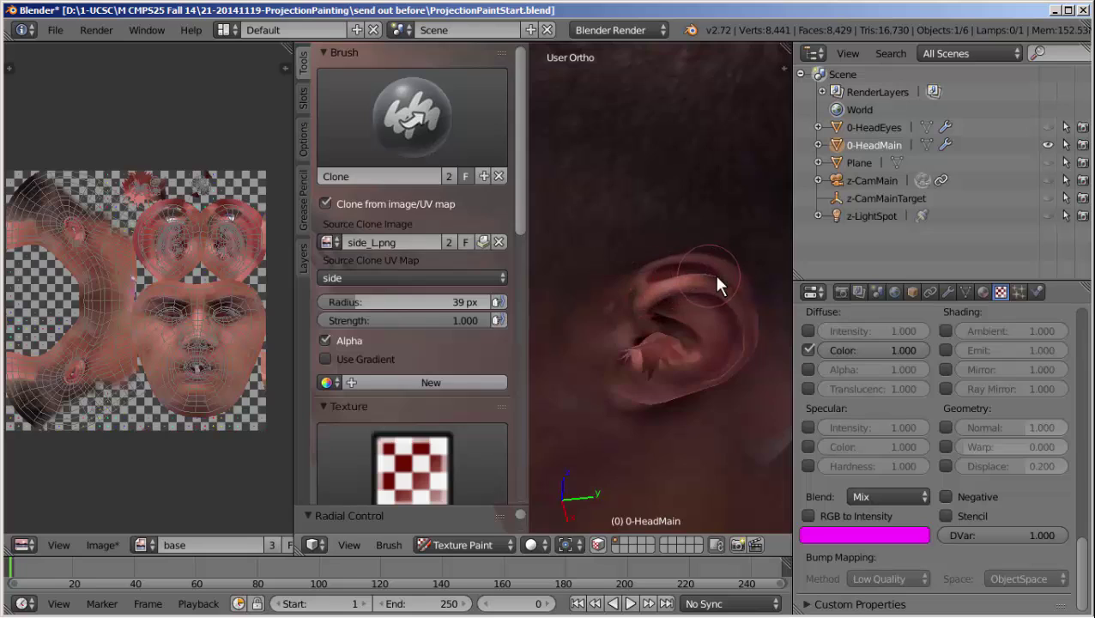
{"action": "scroll", "coordinate": [713, 272], "scroll_direction": "down", "scroll_amount": 6}
{"action": "middle_click_drag", "start_coordinate": [691, 292], "coordinate": [726, 313]}
{"action": "mouse_move", "coordinate": [668, 241]}
{"action": "left_mouse_down"}
{"action": "mouse_move", "coordinate": [639, 163]}
{"action": "mouse_move", "coordinate": [600, 117]}
{"action": "mouse_move", "coordinate": [645, 152]}
{"action": "mouse_move", "coordinate": [718, 283]}
{"action": "left_mouse_up"}
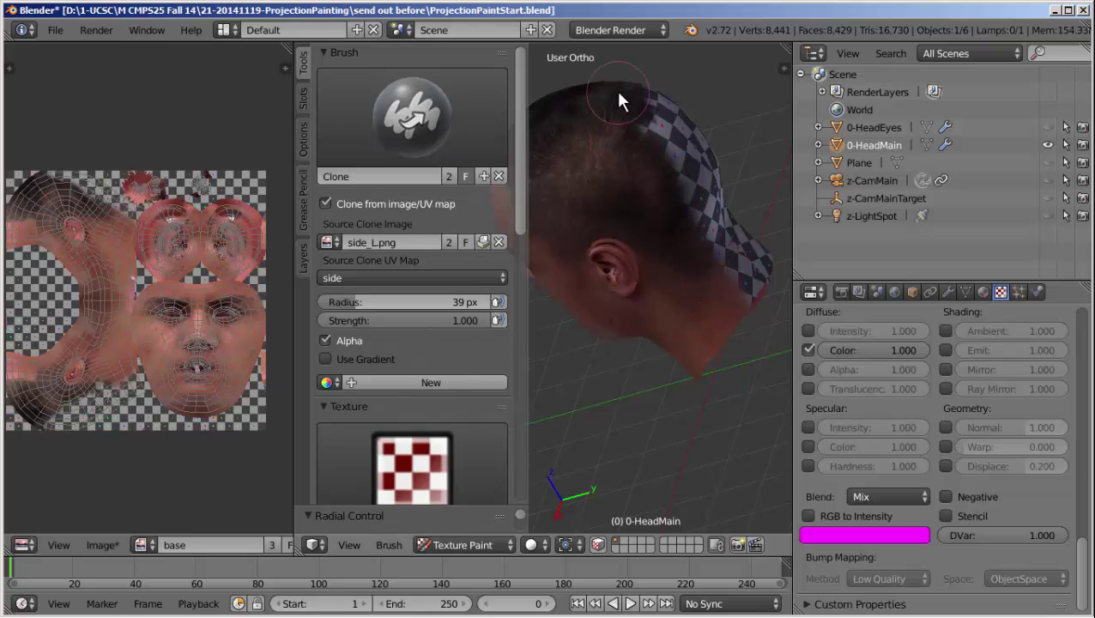
- Cover the upper checker, then clone hair from back.png via the back UV map onto the back
{"action": "middle_click_drag", "start_coordinate": [733, 123], "coordinate": [649, 206]}
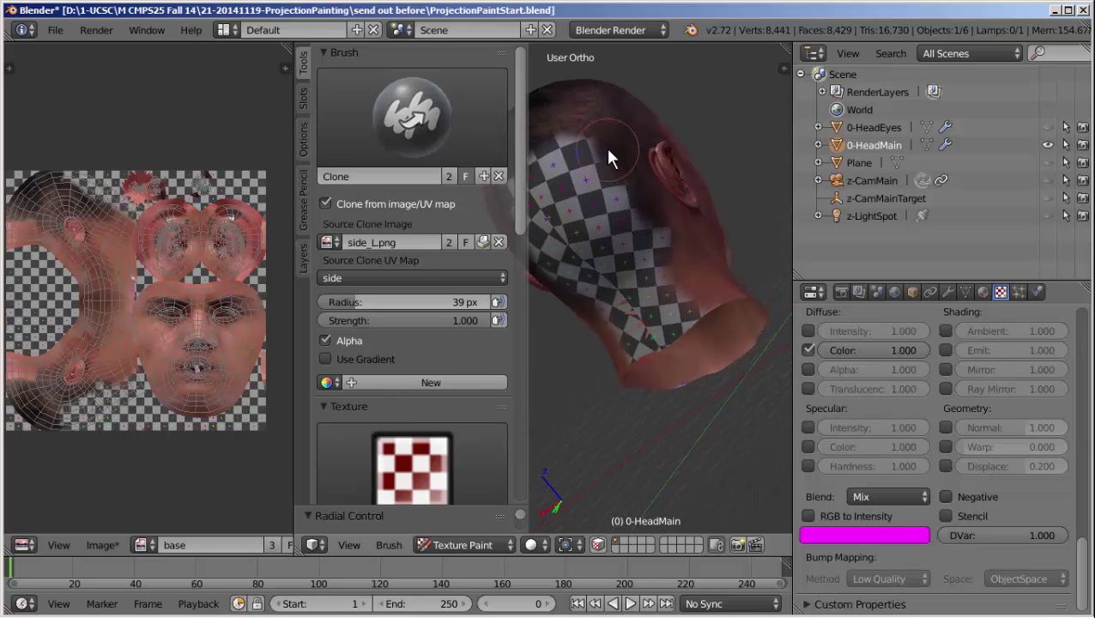
{"action": "mouse_move", "coordinate": [653, 241]}
{"action": "left_mouse_down"}
{"action": "mouse_move", "coordinate": [695, 311]}
{"action": "mouse_move", "coordinate": [574, 138]}
{"action": "mouse_move", "coordinate": [558, 146]}
{"action": "left_mouse_up"}
{"action": "left_click", "coordinate": [343, 272]}
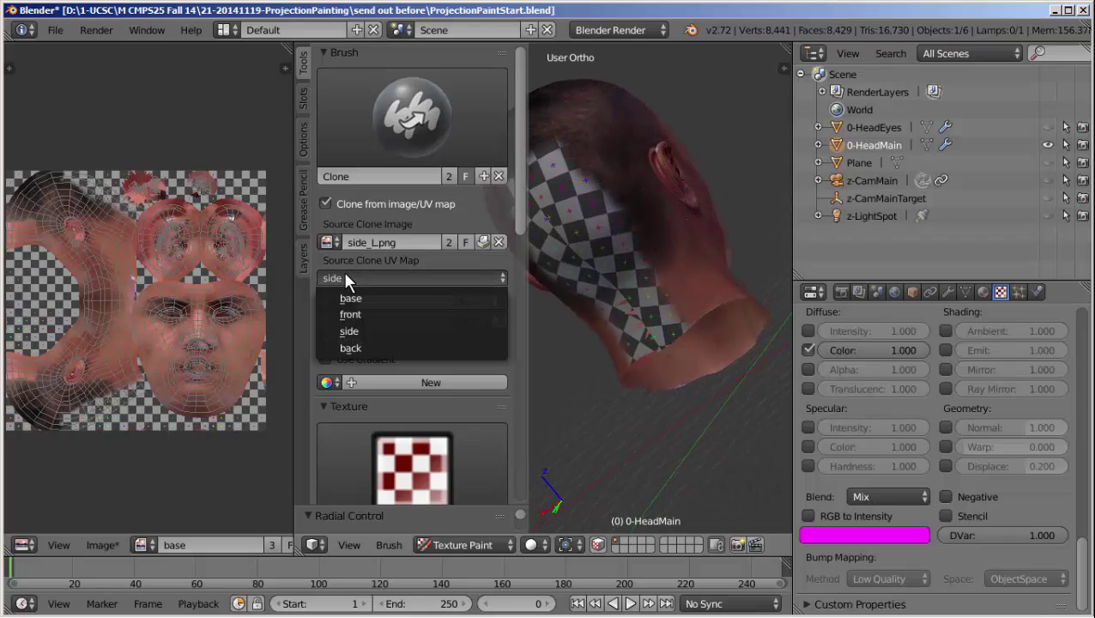
{"action": "left_click", "coordinate": [370, 347]}
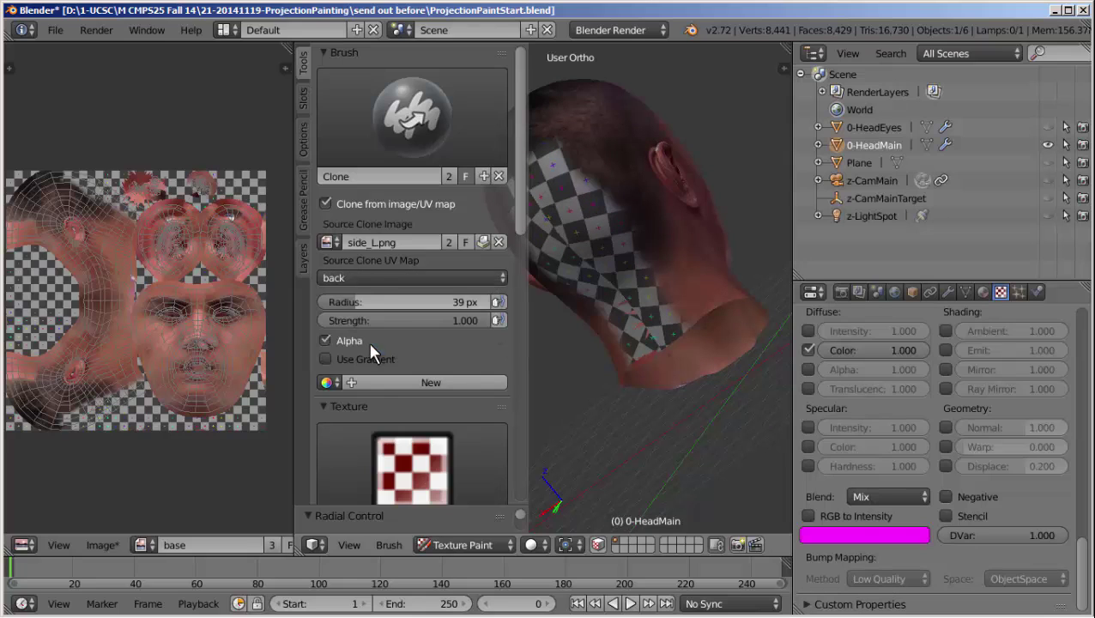
{"action": "left_click", "coordinate": [330, 241]}
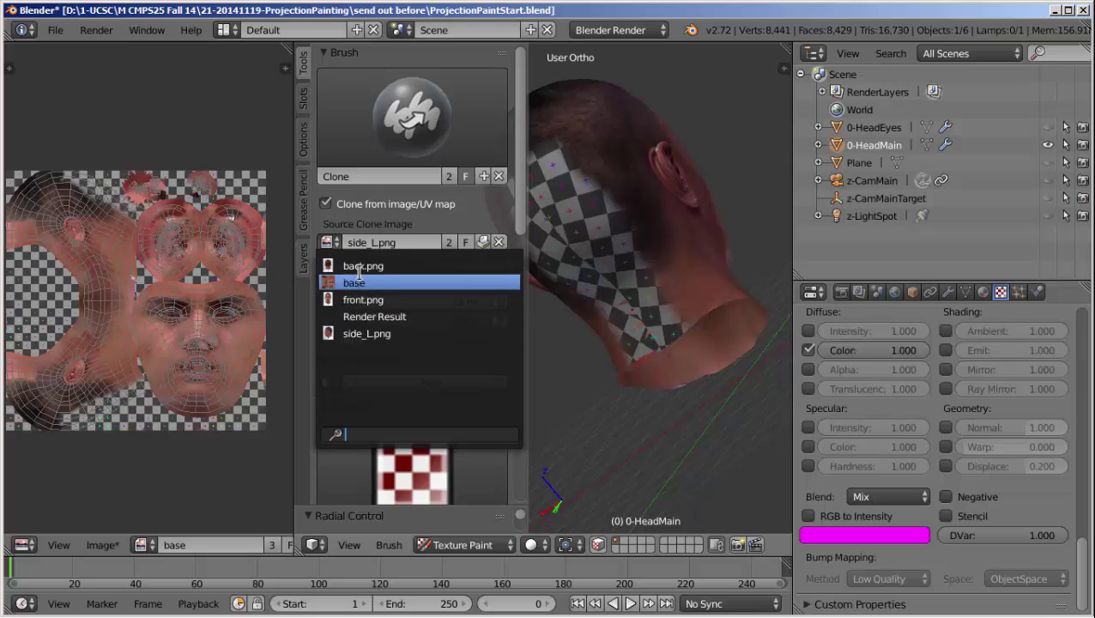
{"action": "left_click", "coordinate": [363, 266]}
{"action": "mouse_move", "coordinate": [600, 242]}
{"action": "left_mouse_down"}
{"action": "mouse_move", "coordinate": [557, 159]}
{"action": "mouse_move", "coordinate": [626, 272]}
{"action": "mouse_move", "coordinate": [604, 198]}
{"action": "mouse_move", "coordinate": [671, 347]}
{"action": "mouse_move", "coordinate": [651, 284]}
{"action": "mouse_move", "coordinate": [679, 324]}
{"action": "mouse_move", "coordinate": [610, 294]}
{"action": "mouse_move", "coordinate": [626, 326]}
{"action": "mouse_move", "coordinate": [560, 191]}
{"action": "mouse_move", "coordinate": [599, 240]}
{"action": "mouse_move", "coordinate": [647, 369]}
{"action": "left_mouse_up"}
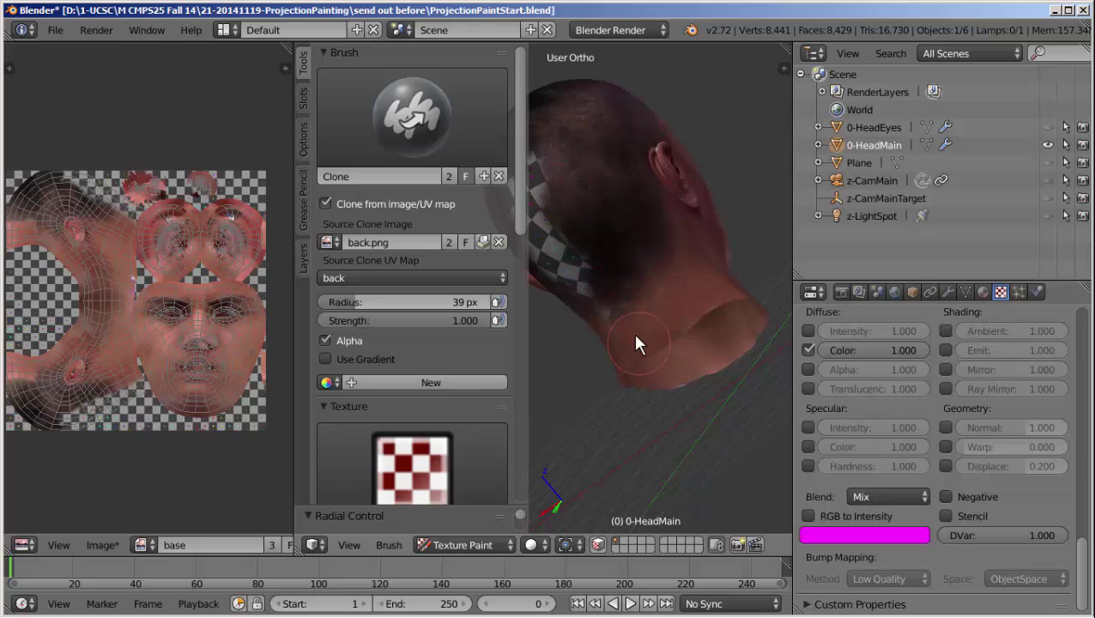
- Cover the remaining checker patches on the upper back of the head with photo hair
{"action": "middle_click_drag", "start_coordinate": [635, 343], "coordinate": [642, 197]}
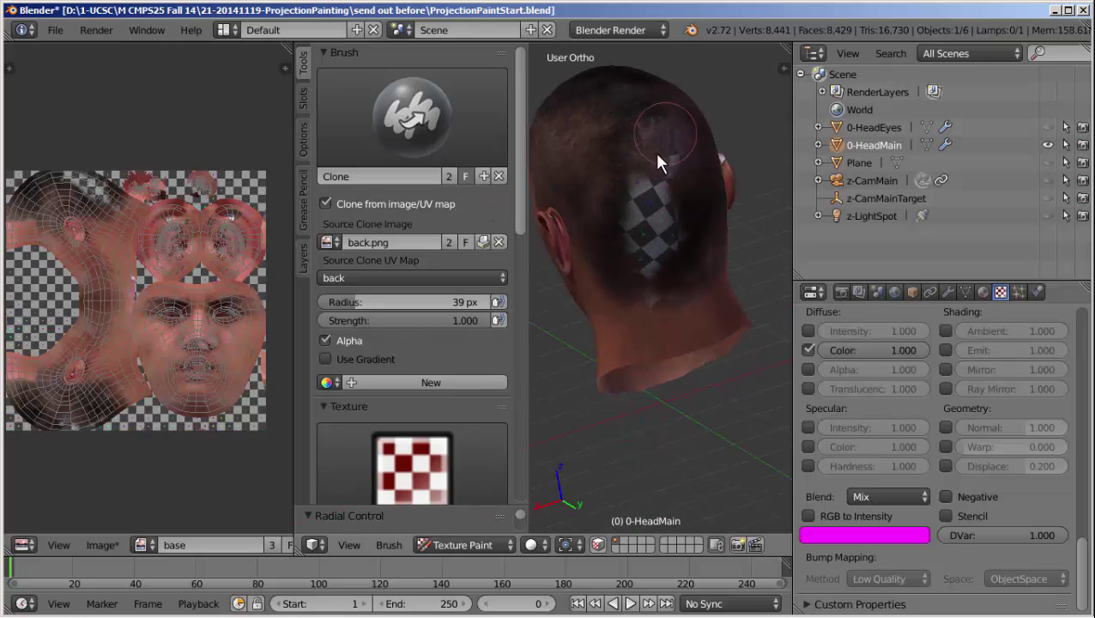
{"action": "mouse_move", "coordinate": [657, 161]}
{"action": "left_mouse_down"}
{"action": "mouse_move", "coordinate": [655, 292]}
{"action": "mouse_move", "coordinate": [668, 213]}
{"action": "mouse_move", "coordinate": [617, 190]}
{"action": "mouse_move", "coordinate": [665, 162]}
{"action": "mouse_move", "coordinate": [677, 244]}
{"action": "left_mouse_up"}
{"action": "scroll", "coordinate": [697, 247], "scroll_direction": "up", "scroll_amount": 4}
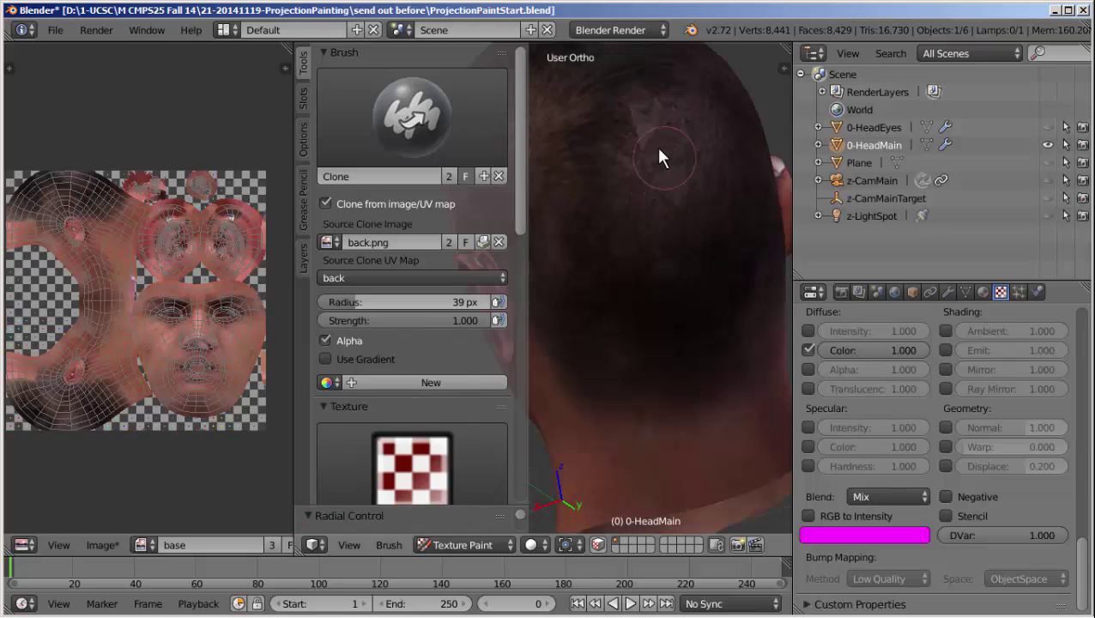
{"action": "left_click_drag", "start_coordinate": [670, 202], "coordinate": [621, 111]}
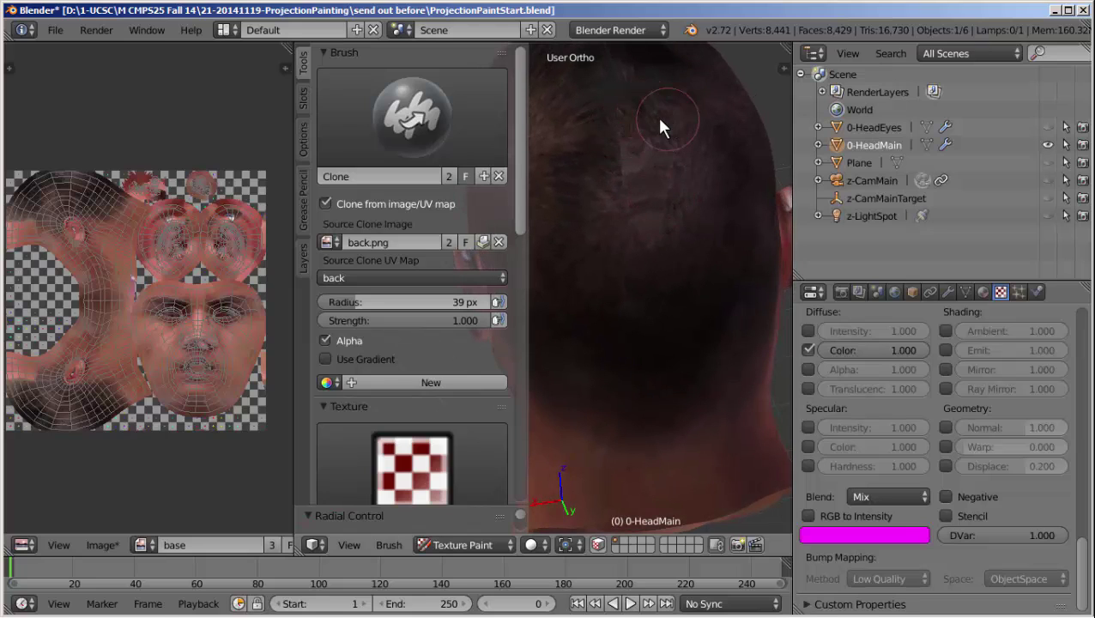
{"action": "scroll", "coordinate": [658, 220], "scroll_direction": "down", "scroll_amount": 4}
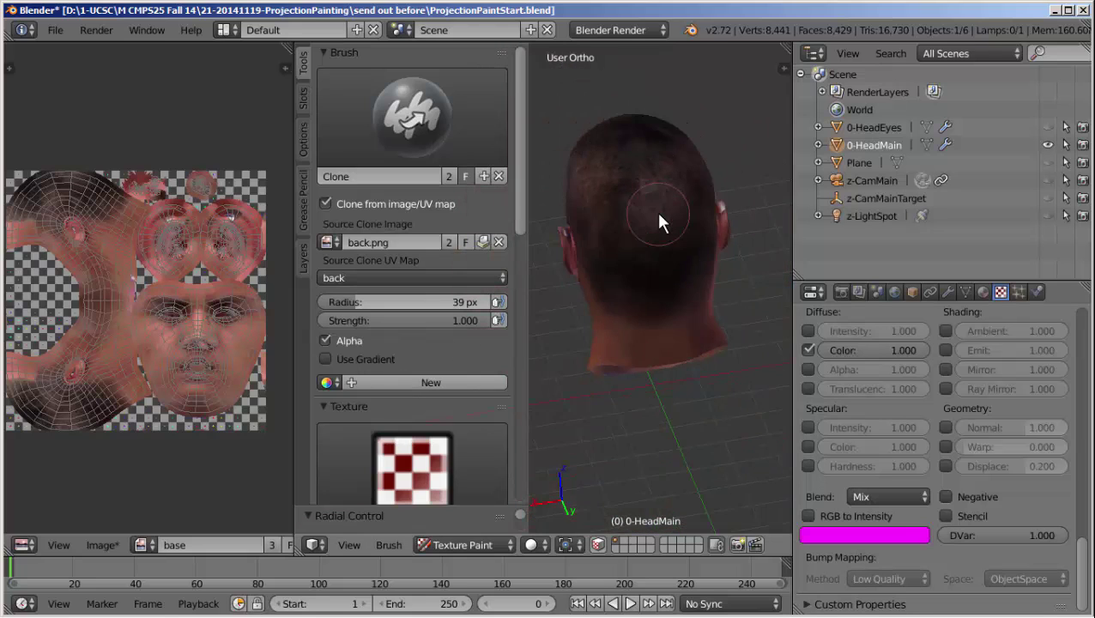
{"action": "middle_click_drag", "start_coordinate": [655, 208], "coordinate": [687, 205]}
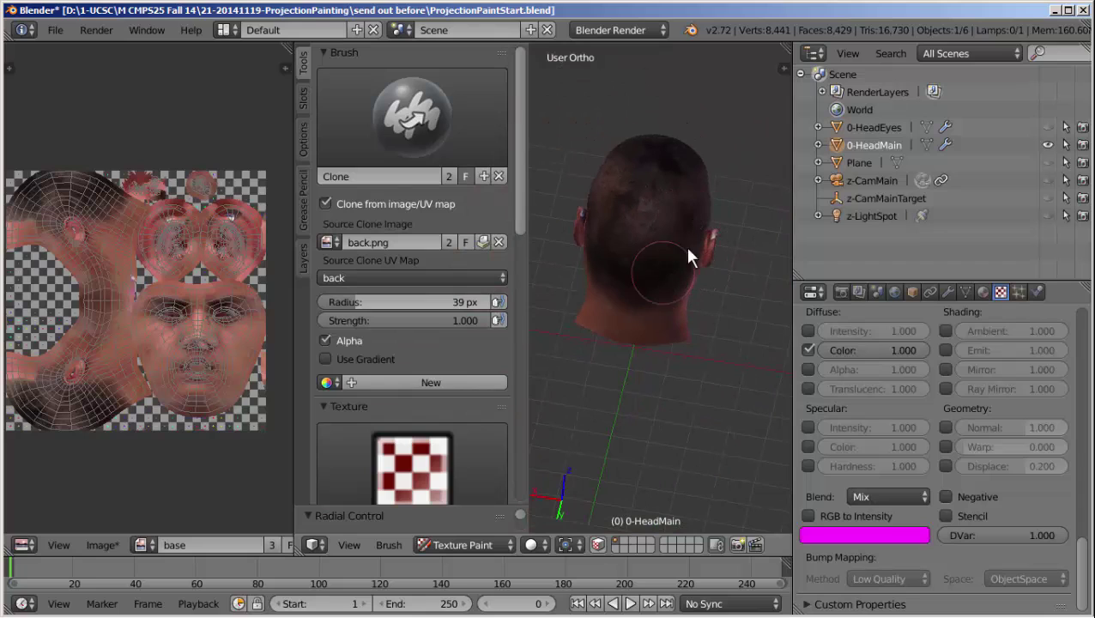
{"action": "scroll", "coordinate": [718, 226], "scroll_direction": "up", "scroll_amount": 2}
- Dab clone paint on the ear, then set cloning to side_L.png through the side UV map
{"action": "left_click", "coordinate": [709, 234]}
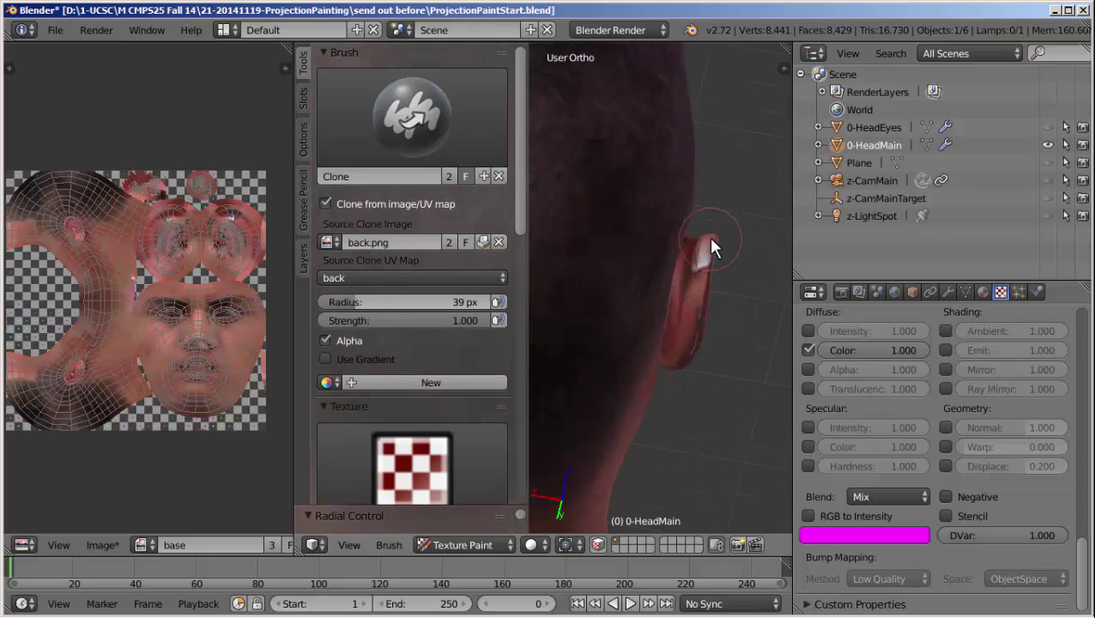
{"action": "left_click", "coordinate": [352, 279]}
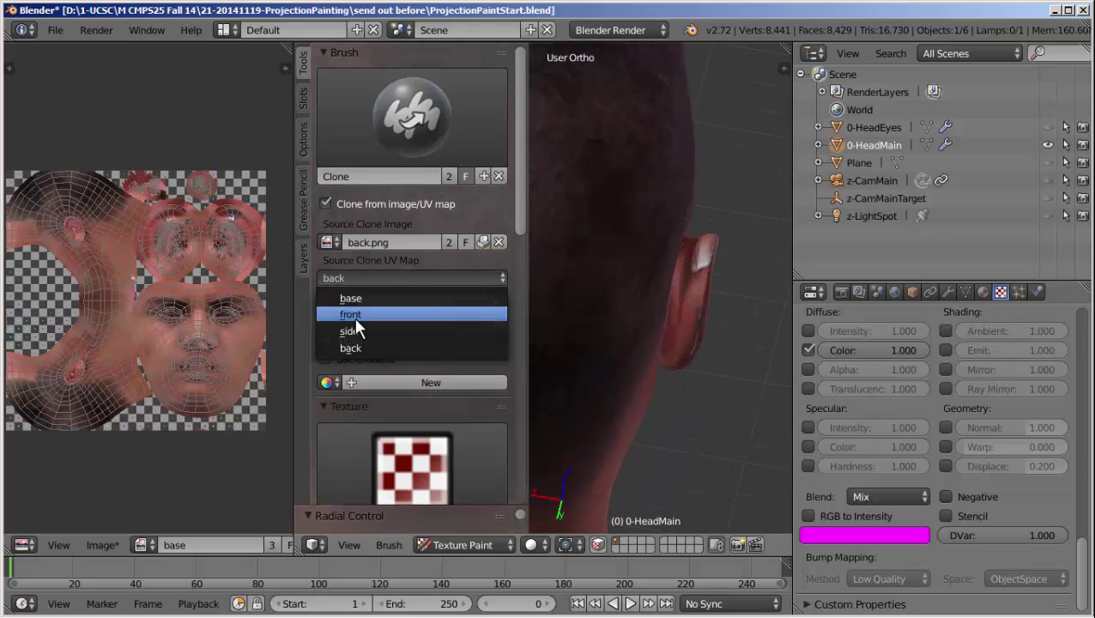
{"action": "left_click", "coordinate": [354, 317]}
{"action": "left_click", "coordinate": [328, 241]}
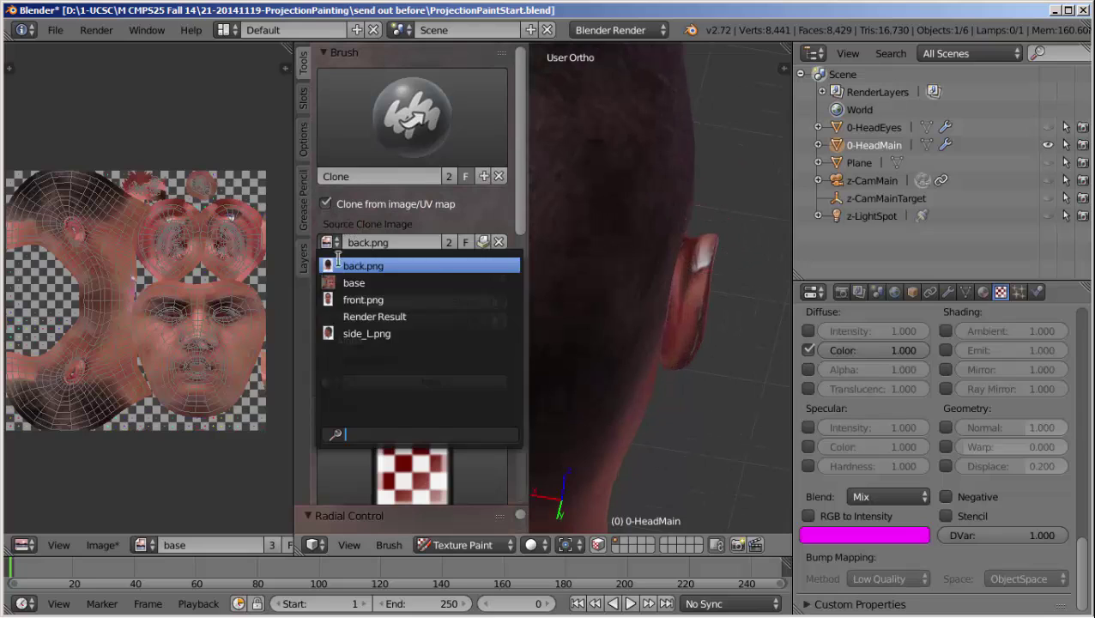
{"action": "left_click", "coordinate": [365, 334]}
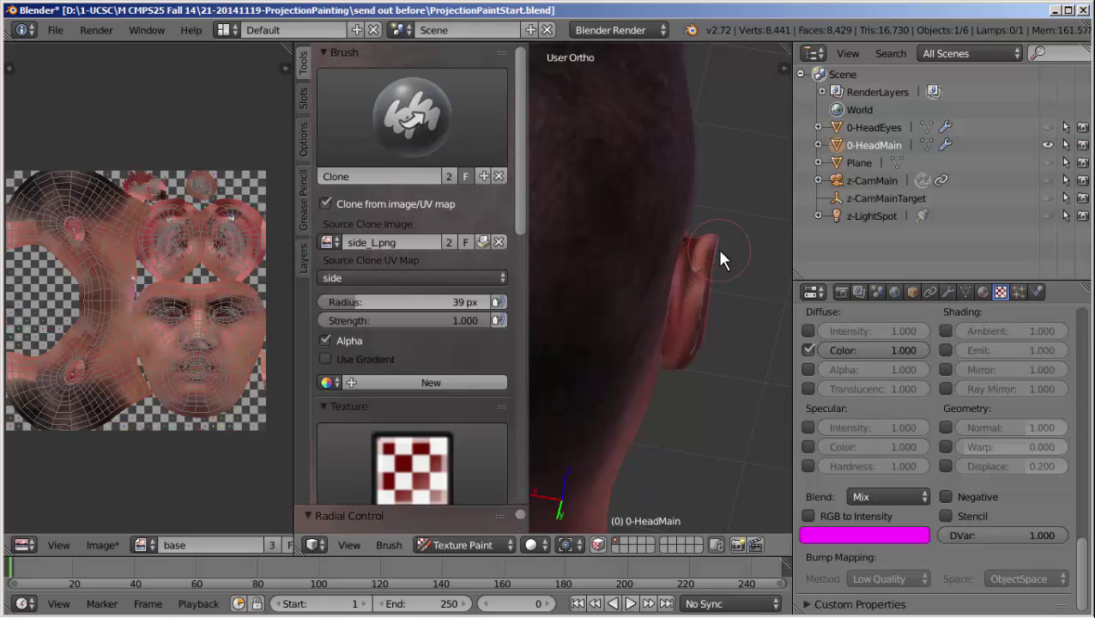
- Orbit to the face, clone-paint the nose bridge from the side photo, and hide the Tool Shelf
{"action": "scroll", "coordinate": [731, 239], "scroll_direction": "down", "scroll_amount": 5}
{"action": "middle_click_drag", "start_coordinate": [632, 296], "coordinate": [665, 305]}
{"action": "scroll", "coordinate": [655, 237], "scroll_direction": "up", "scroll_amount": 6}
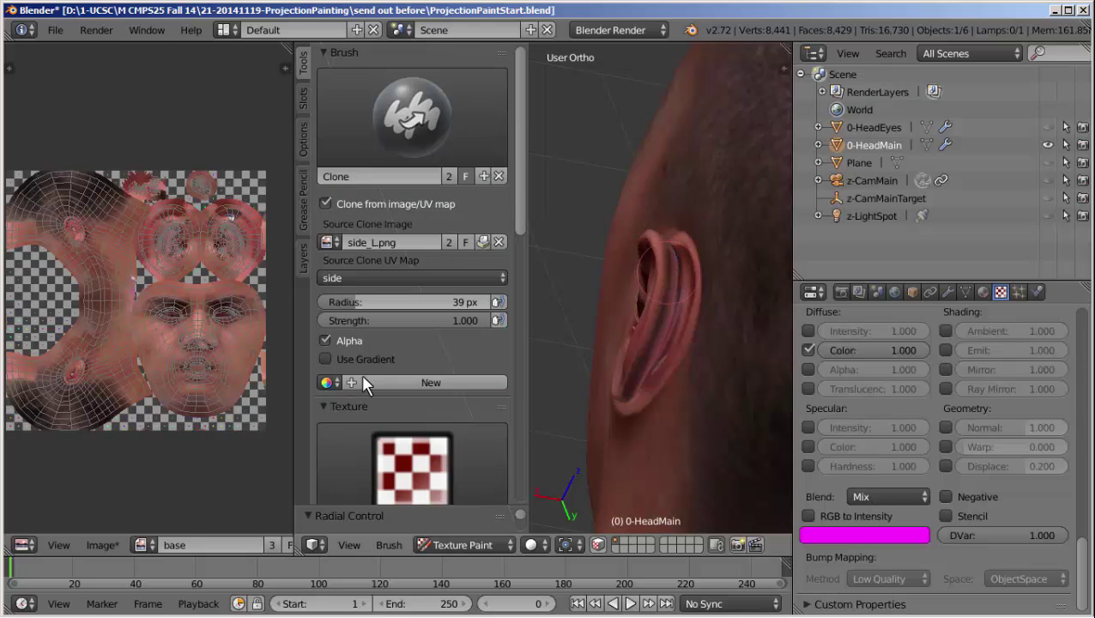
{"action": "scroll", "coordinate": [608, 225], "scroll_direction": "down", "scroll_amount": 5}
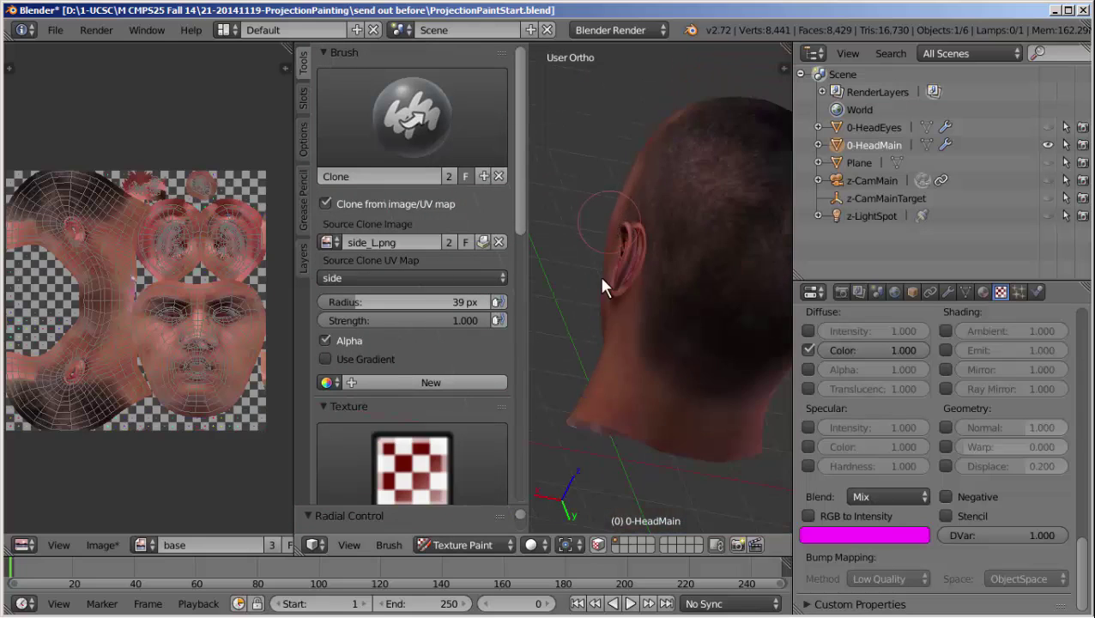
{"action": "middle_click_drag", "start_coordinate": [599, 303], "coordinate": [657, 255]}
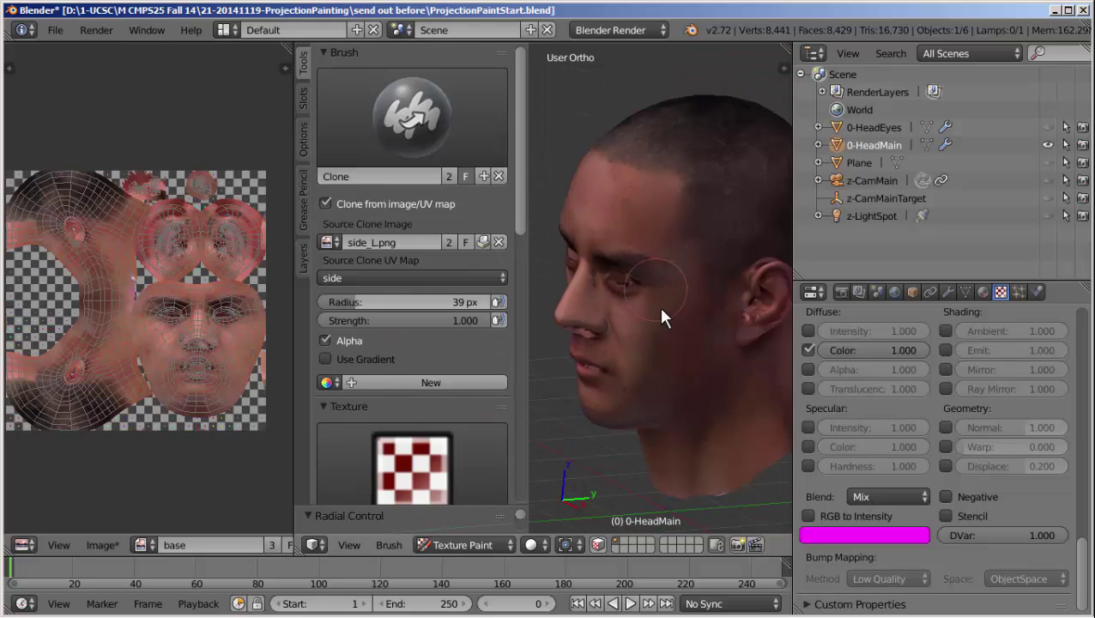
{"action": "middle_click_drag", "start_coordinate": [658, 303], "coordinate": [641, 193]}
{"action": "left_click_drag", "start_coordinate": [642, 192], "coordinate": [620, 198]}
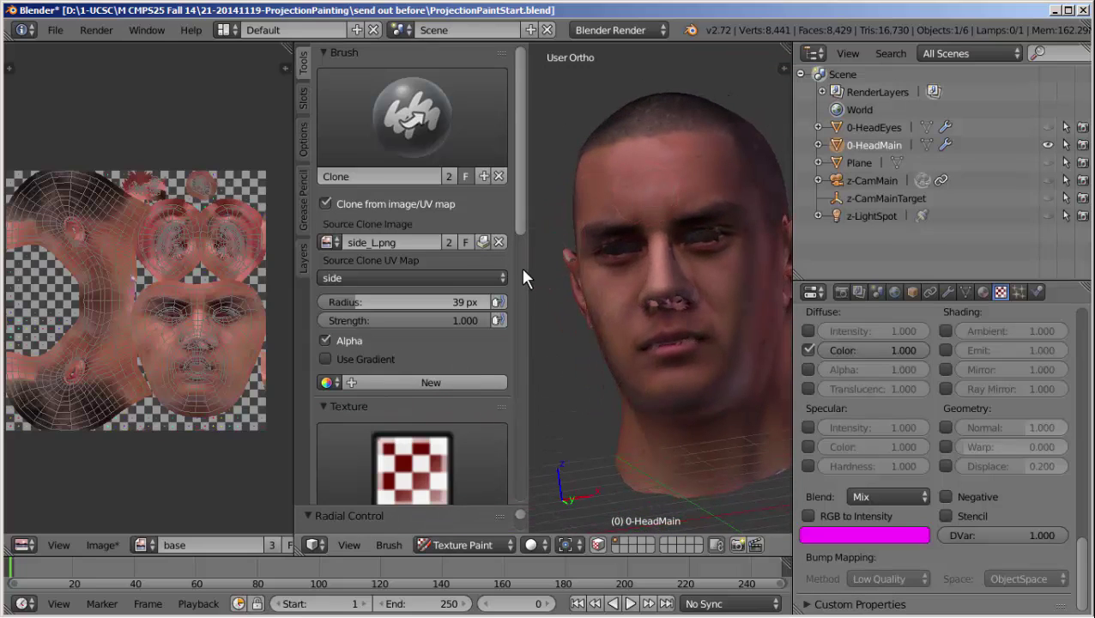
{"action": "key", "text": "t"}
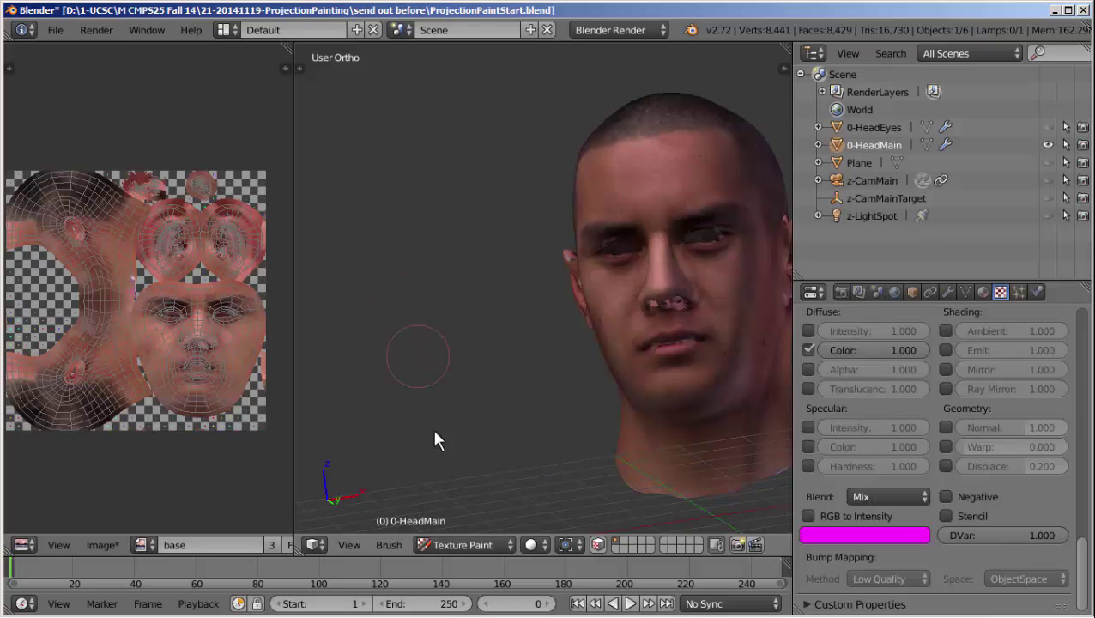
- Switch the 3D view to Object Mode and widen the image editor
{"action": "left_click", "coordinate": [471, 544]}
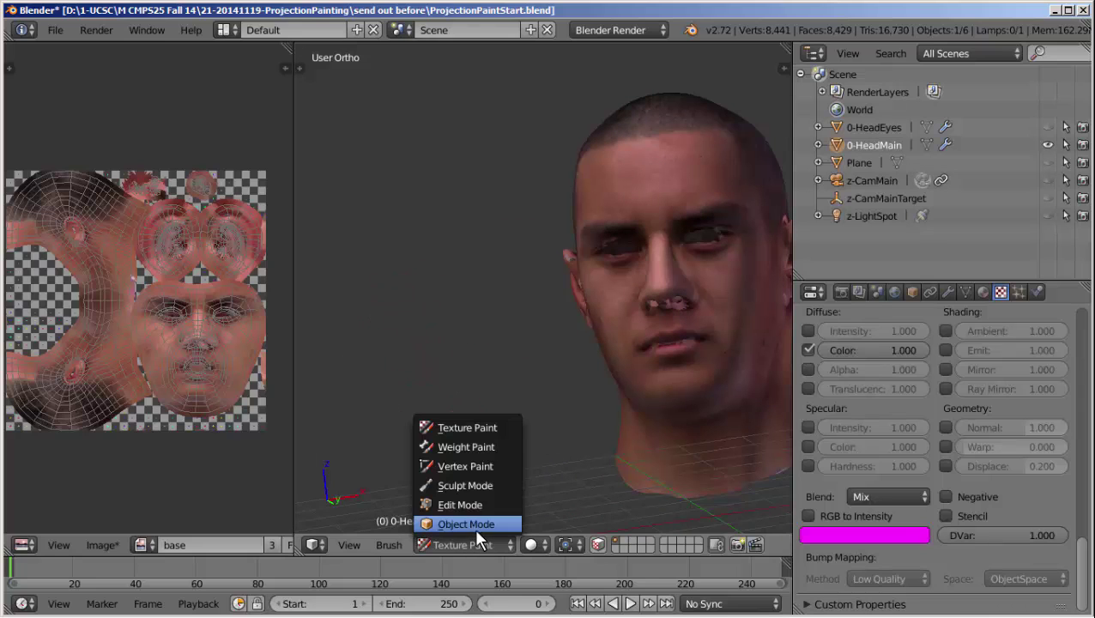
{"action": "left_click", "coordinate": [474, 525]}
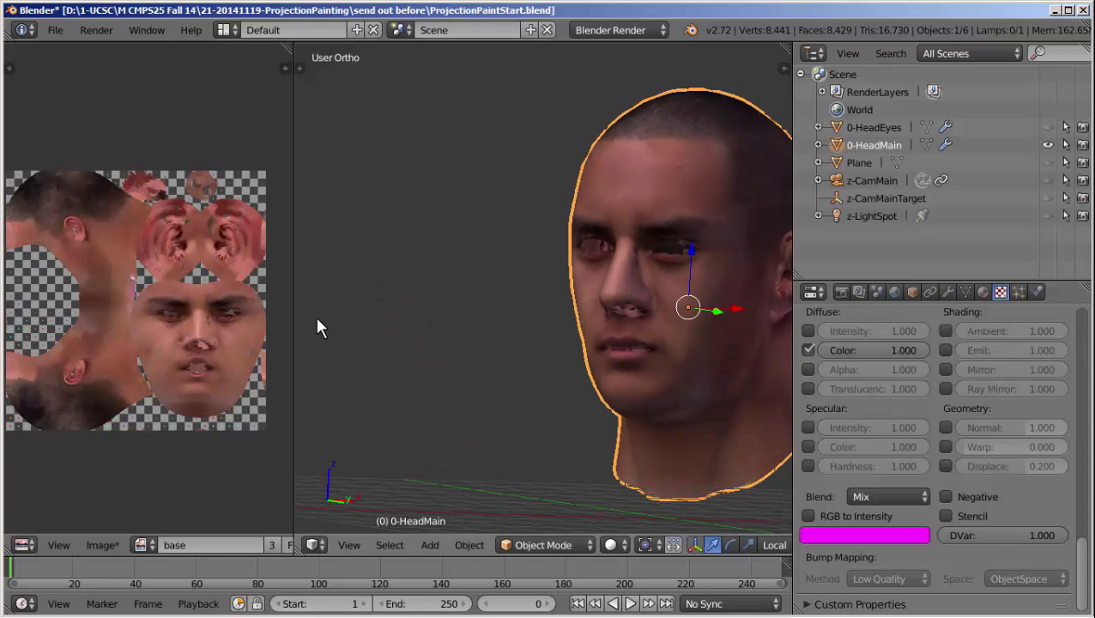
{"action": "left_click_drag", "start_coordinate": [292, 311], "coordinate": [531, 312]}
- Zoom the UV/Image Editor in and out to inspect the painted base texture
{"action": "scroll", "coordinate": [162, 357], "scroll_direction": "up", "scroll_amount": 2}
{"action": "scroll", "coordinate": [373, 301], "scroll_direction": "down", "scroll_amount": 1}
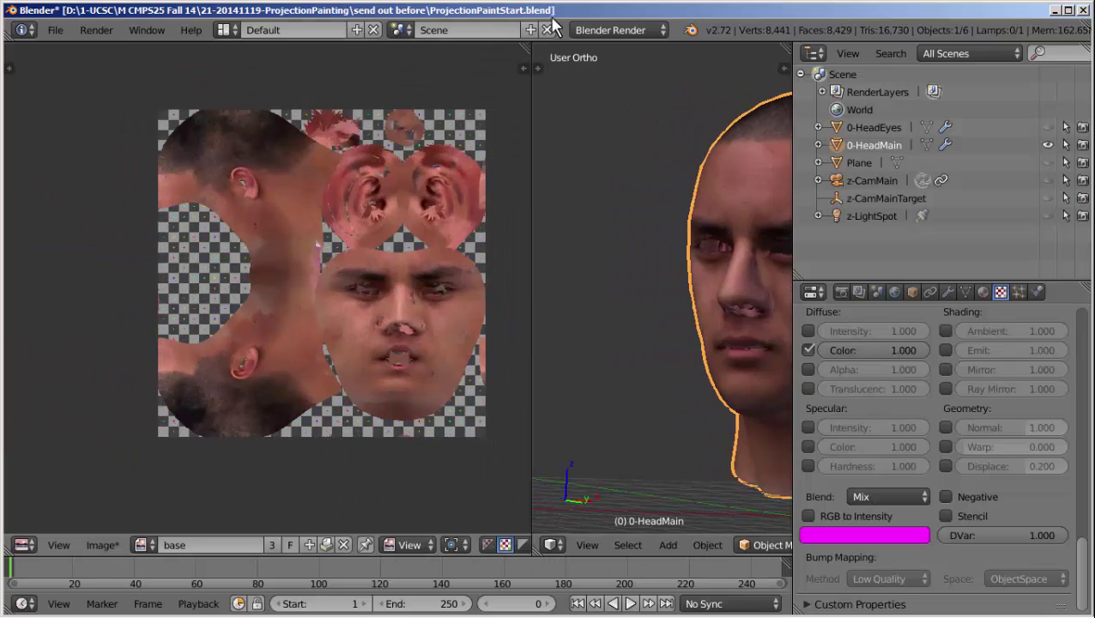
{"action": "scroll", "coordinate": [495, 205], "scroll_direction": "up", "scroll_amount": 1}
{"action": "scroll", "coordinate": [393, 367], "scroll_direction": "up", "scroll_amount": 1}
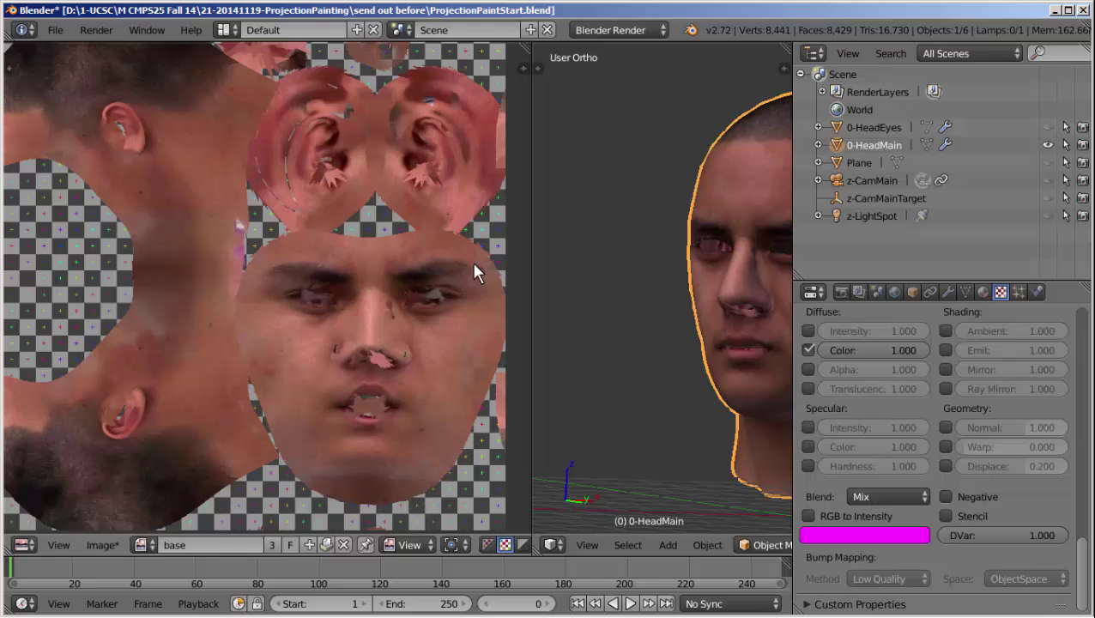
{"action": "scroll", "coordinate": [295, 248], "scroll_direction": "down", "scroll_amount": 2}
{"action": "scroll", "coordinate": [302, 212], "scroll_direction": "down", "scroll_amount": 1}
{"action": "scroll", "coordinate": [304, 204], "scroll_direction": "up", "scroll_amount": 1}
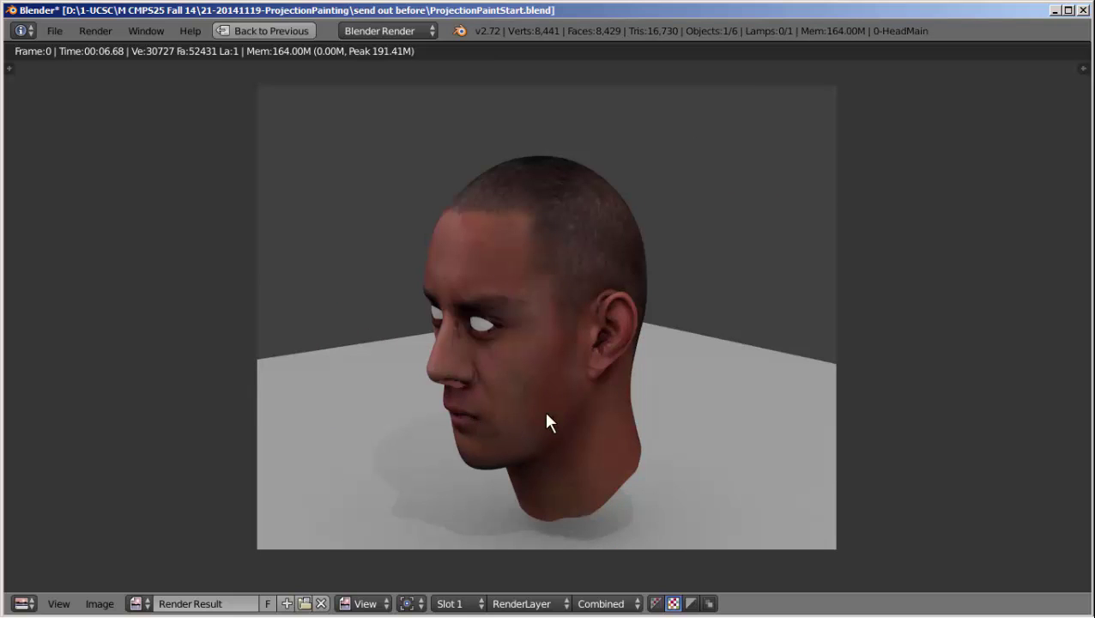
- Leave the render view and pack the painted base texture into the file as PNG
{"action": "key", "text": "Escape"}
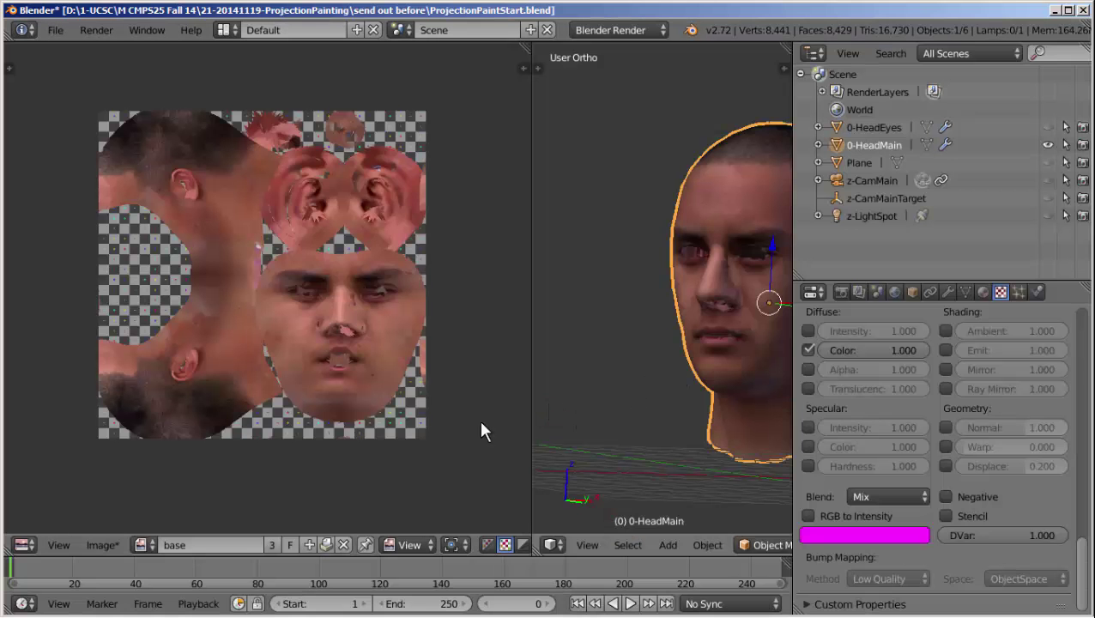
{"action": "left_click", "coordinate": [109, 541]}
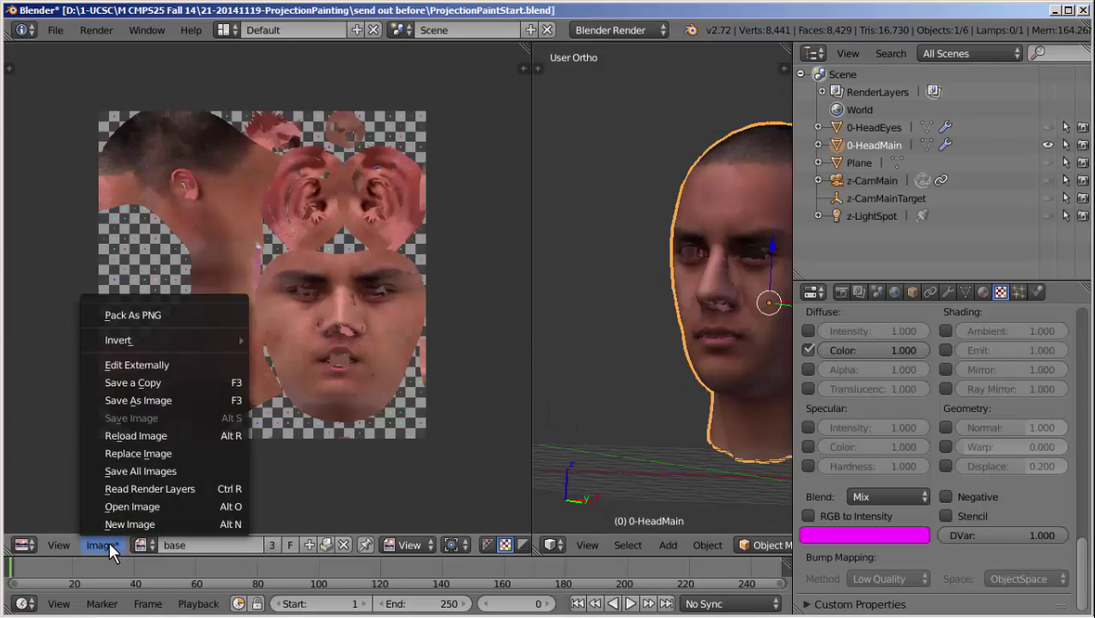
{"action": "left_click", "coordinate": [177, 319]}
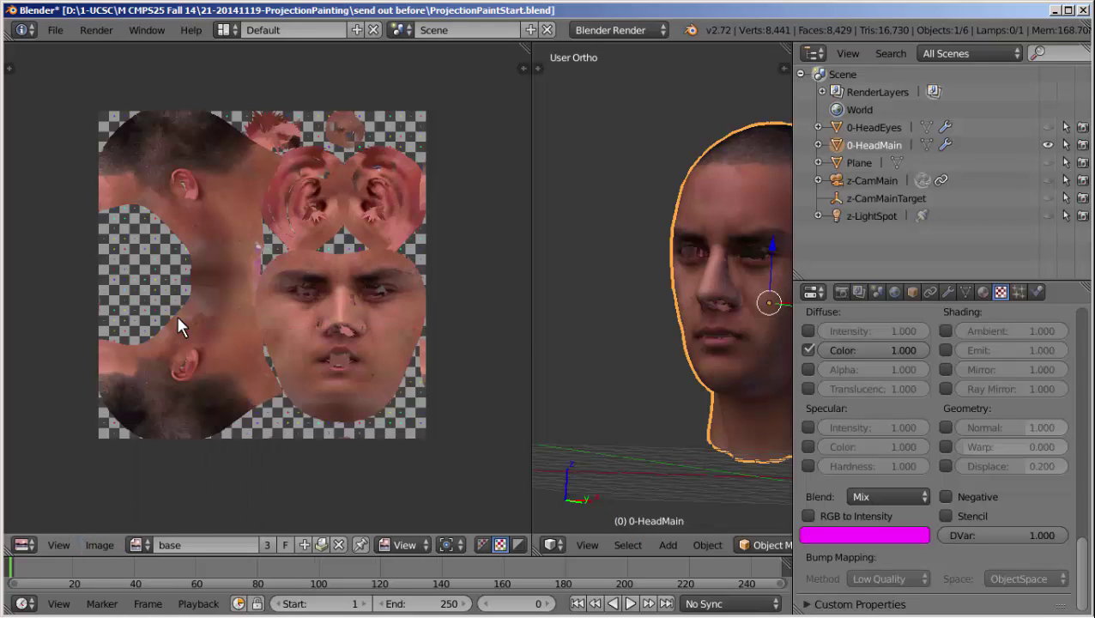
{"action": "left_click", "coordinate": [100, 545]}
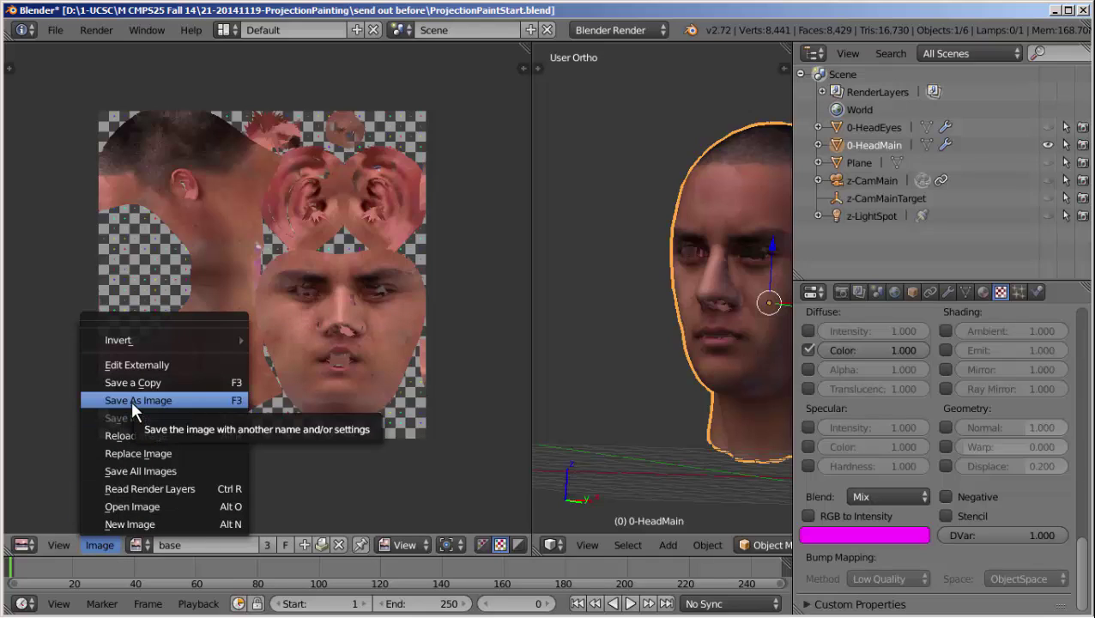
{"action": "key", "text": "Escape"}
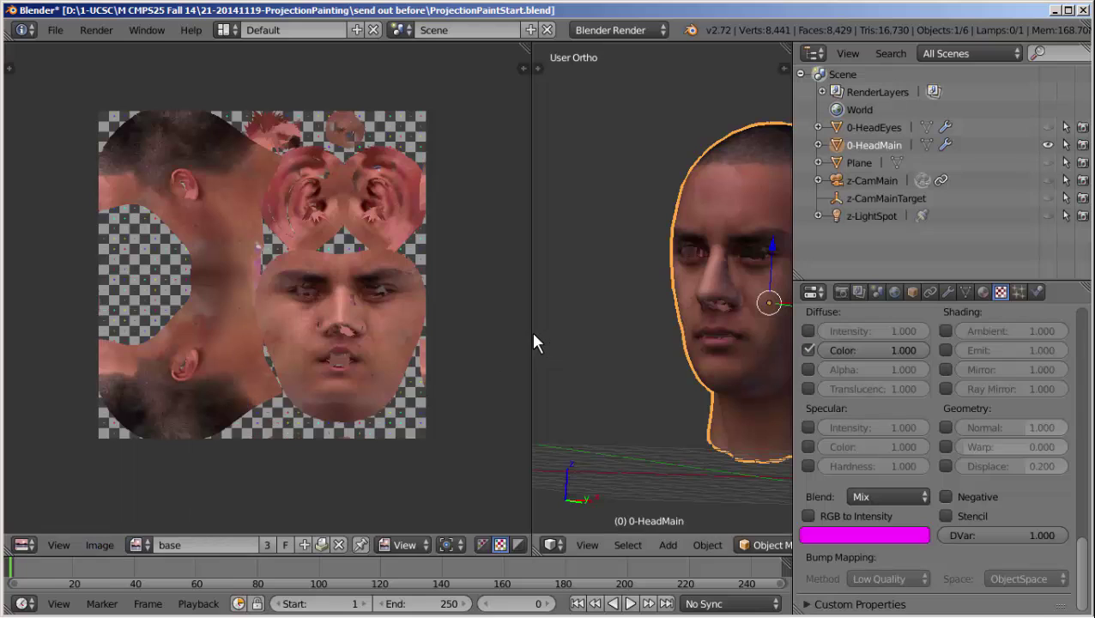
- Widen the 3D view again and show the Object Data tab listing the UV maps
{"action": "left_click_drag", "start_coordinate": [532, 336], "coordinate": [375, 350]}
{"action": "scroll", "coordinate": [580, 350], "scroll_direction": "down", "scroll_amount": 3}
{"action": "scroll", "coordinate": [744, 292], "scroll_direction": "up", "scroll_amount": 1}
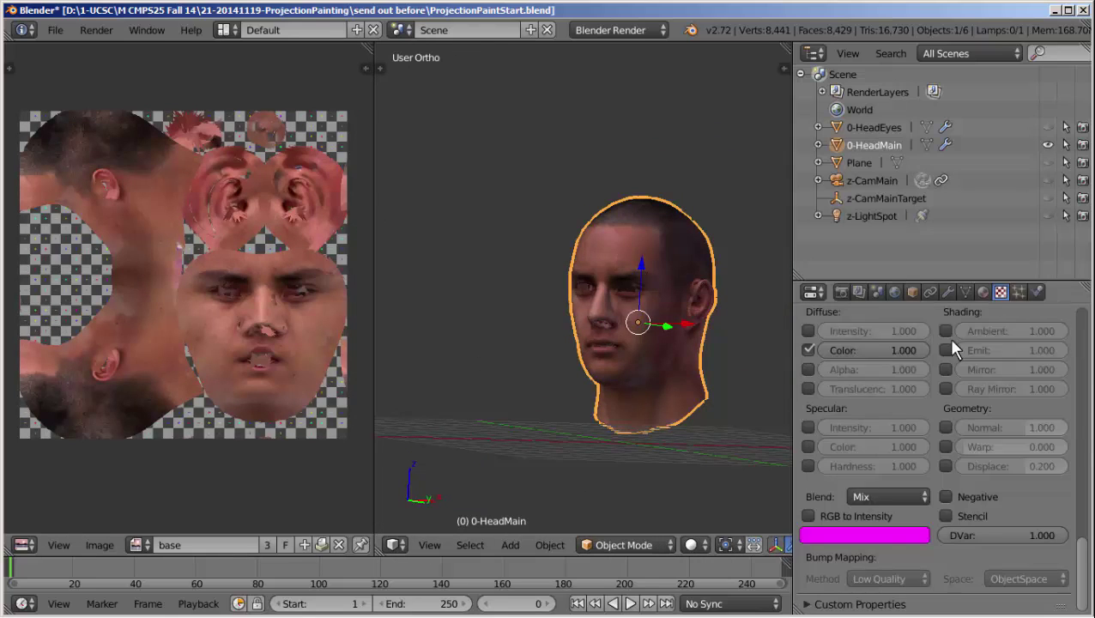
{"action": "scroll", "coordinate": [985, 366], "scroll_direction": "up", "scroll_amount": 10}
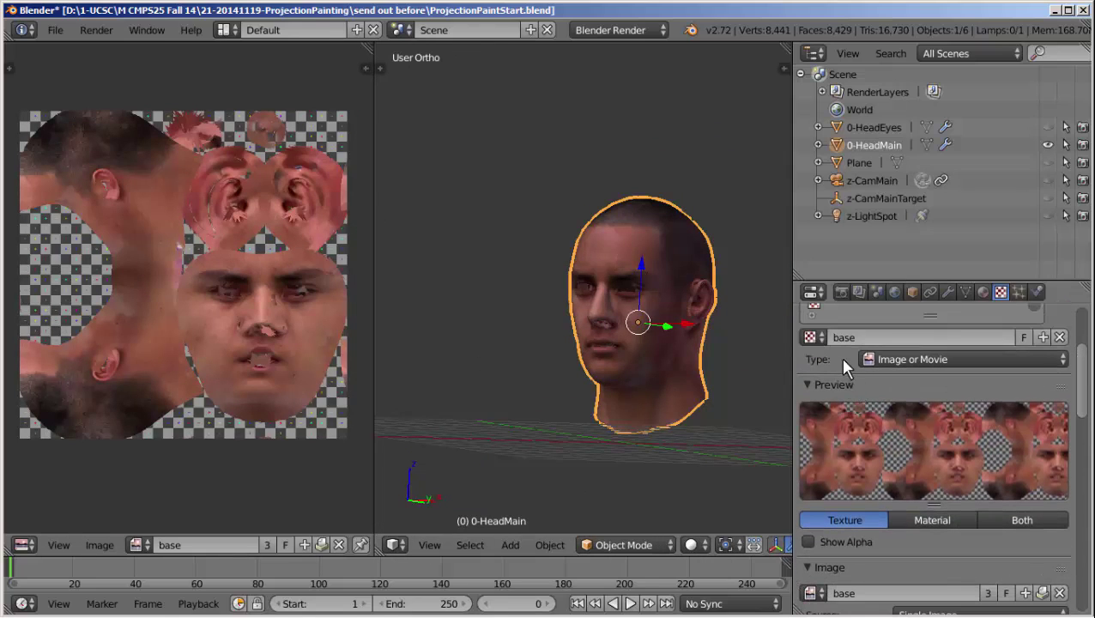
{"action": "left_click_drag", "start_coordinate": [1071, 419], "coordinate": [1078, 508]}
{"action": "scroll", "coordinate": [968, 339], "scroll_direction": "up", "scroll_amount": 6}
{"action": "left_click", "coordinate": [964, 291]}
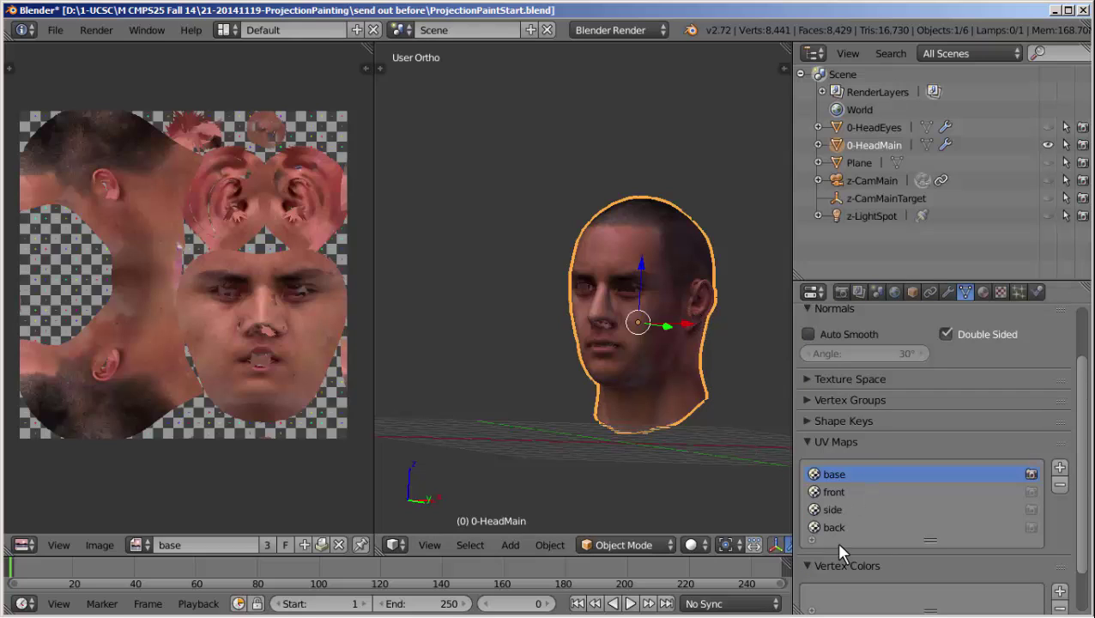
- Orbit the painted head through left profile, top and three-quarter face views
{"action": "middle_click_drag", "start_coordinate": [694, 236], "coordinate": [659, 339]}
{"action": "scroll", "coordinate": [662, 266], "scroll_direction": "up", "scroll_amount": 2}
{"action": "scroll", "coordinate": [605, 352], "scroll_direction": "down", "scroll_amount": 1}
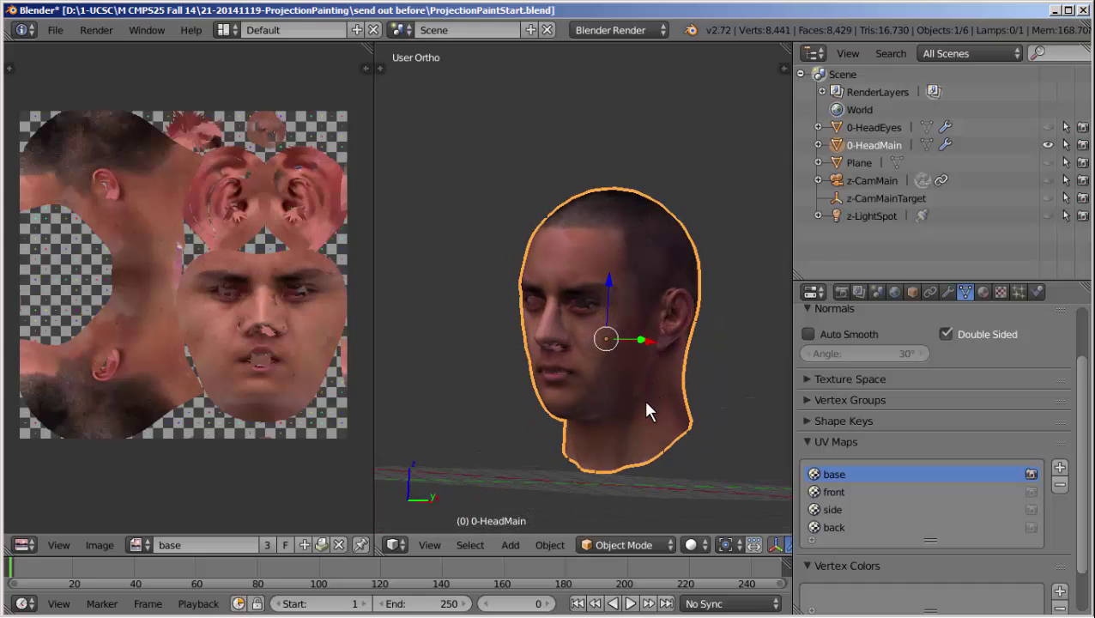
{"action": "scroll", "coordinate": [642, 398], "scroll_direction": "up", "scroll_amount": 3}
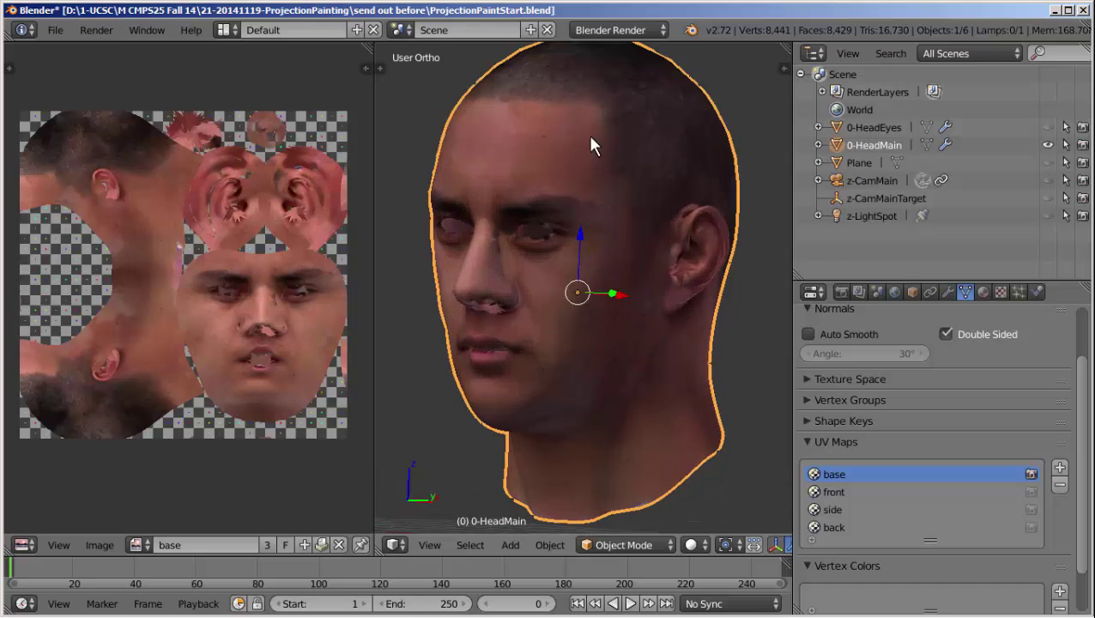
{"action": "middle_click_drag", "start_coordinate": [650, 146], "coordinate": [648, 189]}
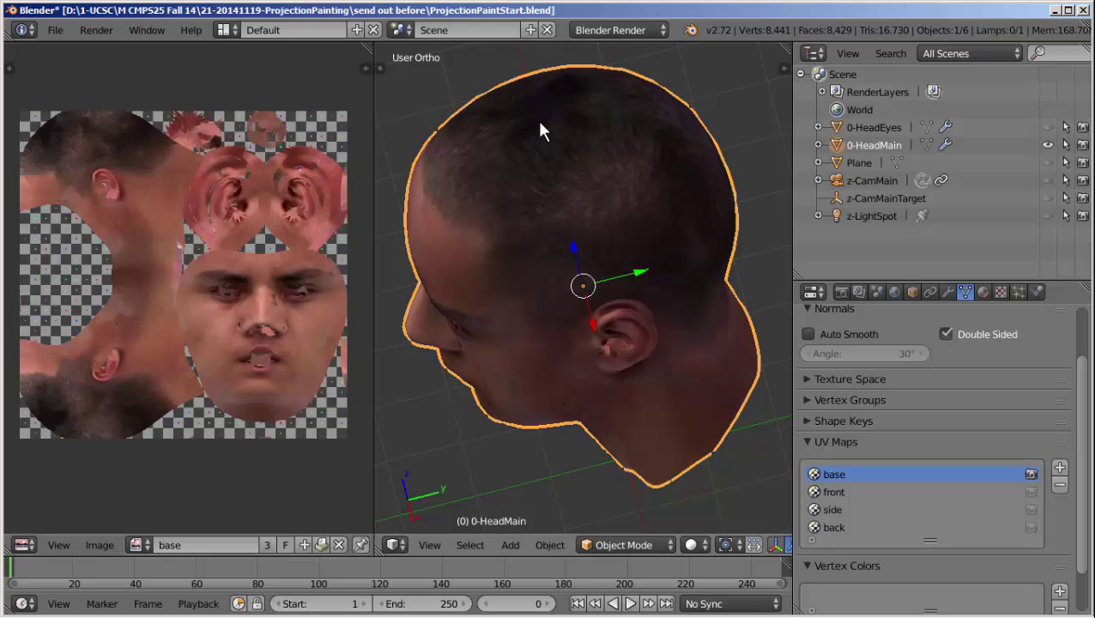
{"action": "middle_click_drag", "start_coordinate": [583, 163], "coordinate": [652, 260]}
{"action": "middle_click_drag", "start_coordinate": [530, 242], "coordinate": [616, 257]}
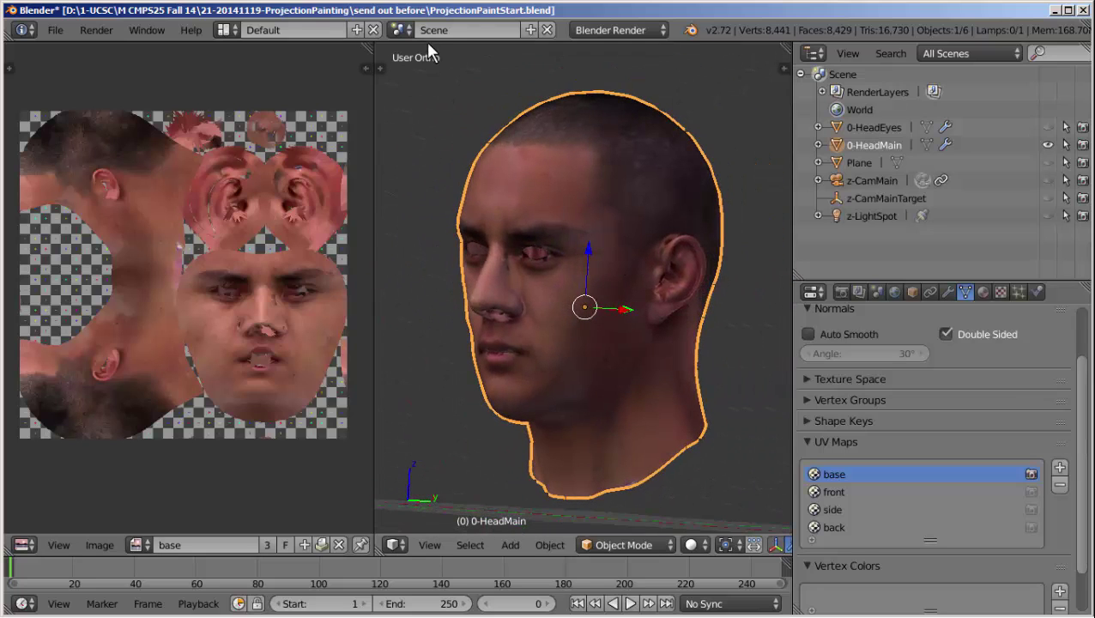
- Maximize the 3D view and spin the head to inspect it from several angles
{"action": "key", "text": "ctrl+Up"}
{"action": "scroll", "coordinate": [344, 155], "scroll_direction": "down", "scroll_amount": 2}
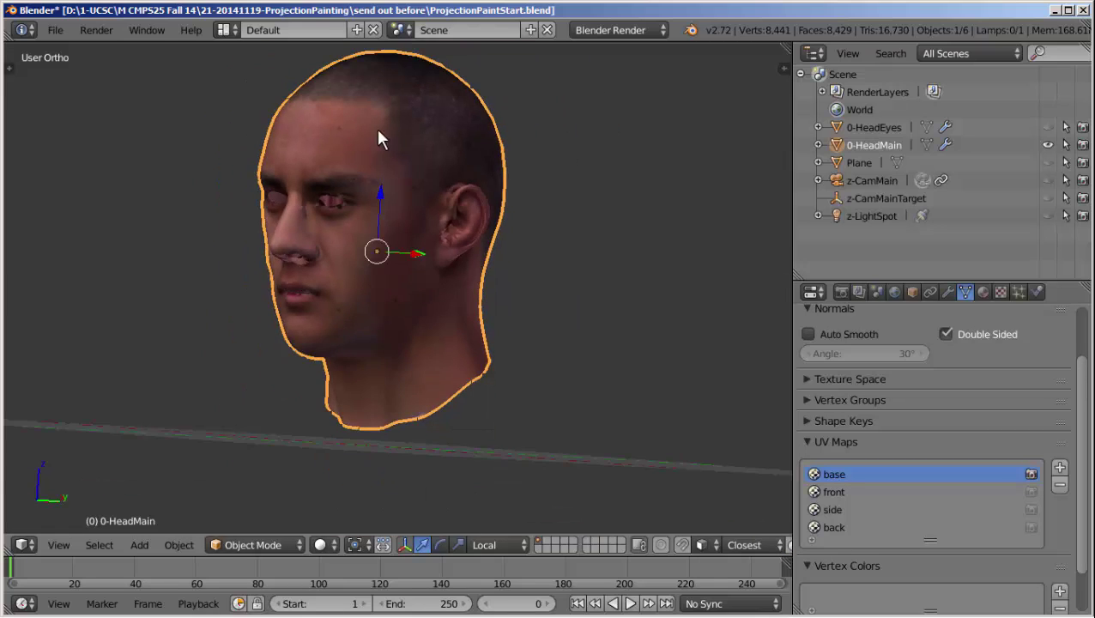
{"action": "middle_click_drag", "start_coordinate": [409, 104], "coordinate": [373, 196]}
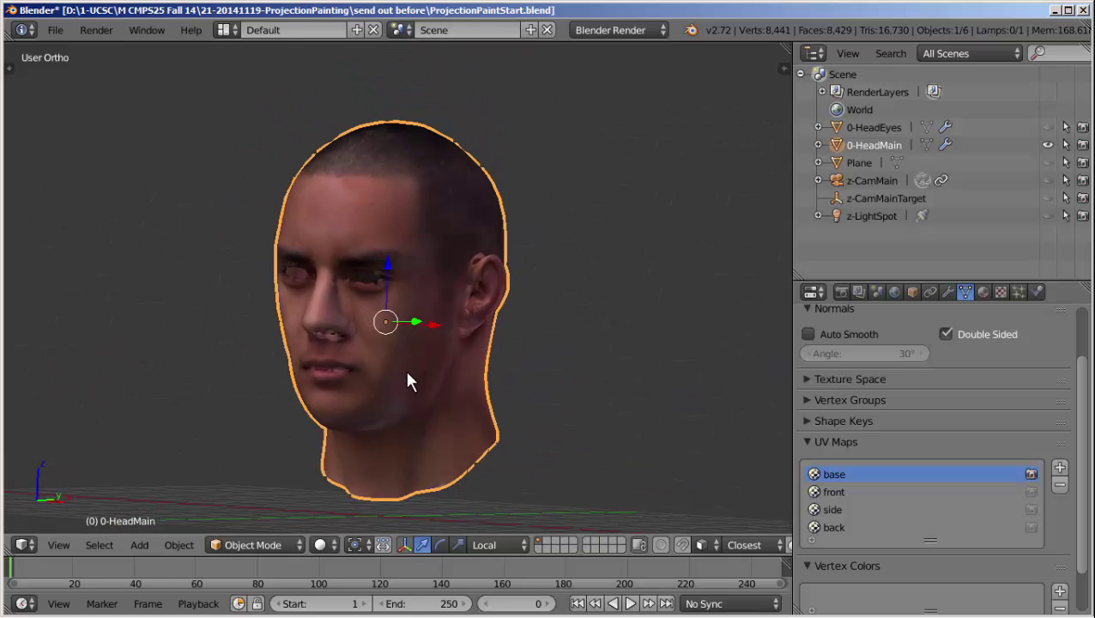
{"action": "scroll", "coordinate": [407, 374], "scroll_direction": "up", "scroll_amount": 1}
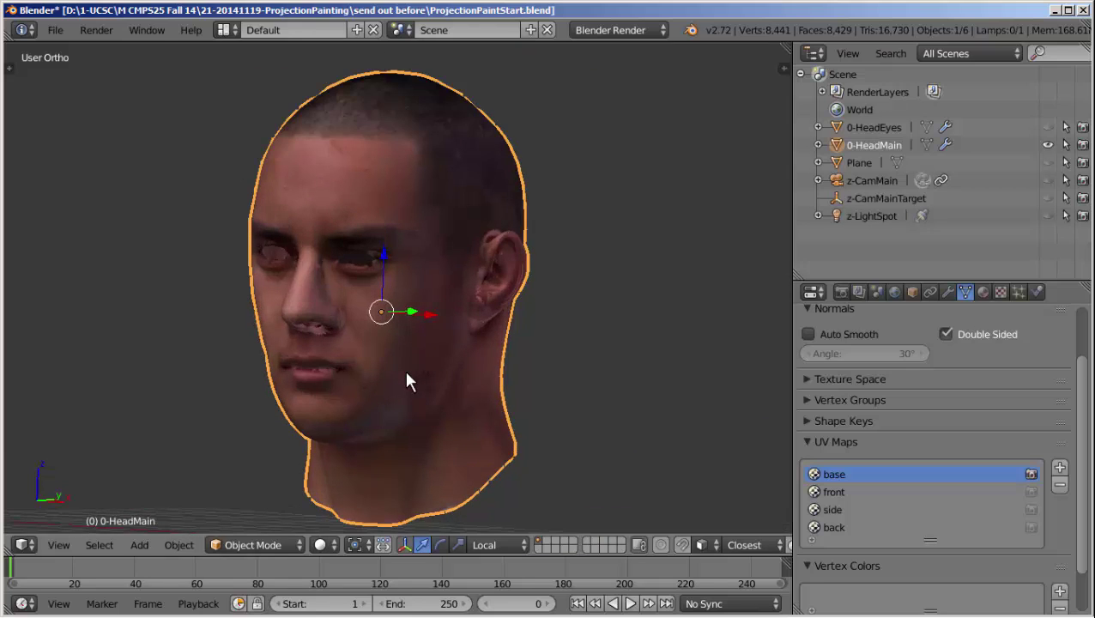